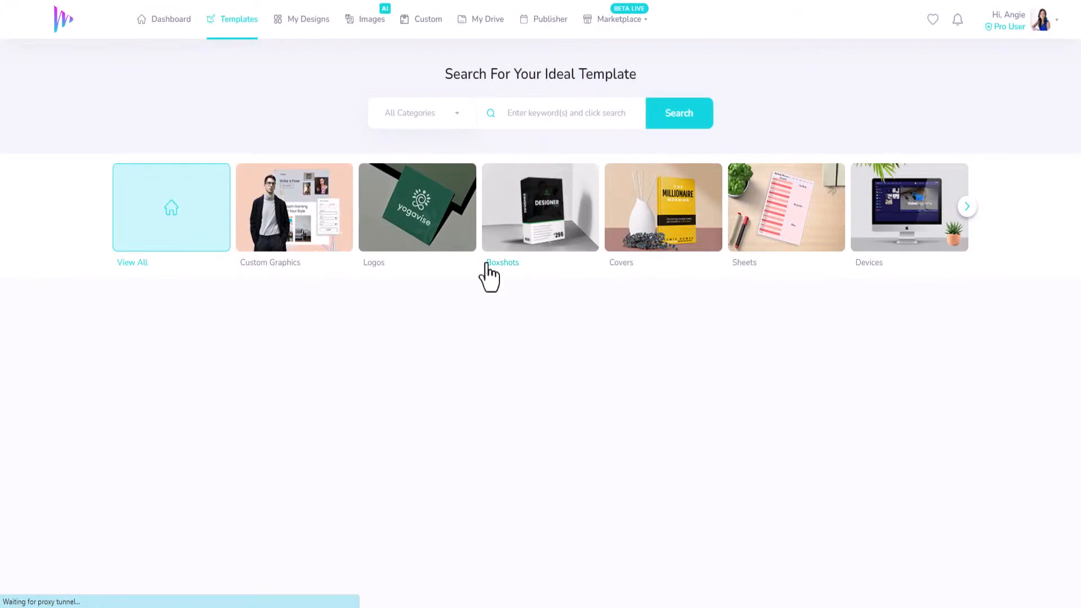
# Look through the template categories and show the Infographics templates
pyautogui.click(966, 207)
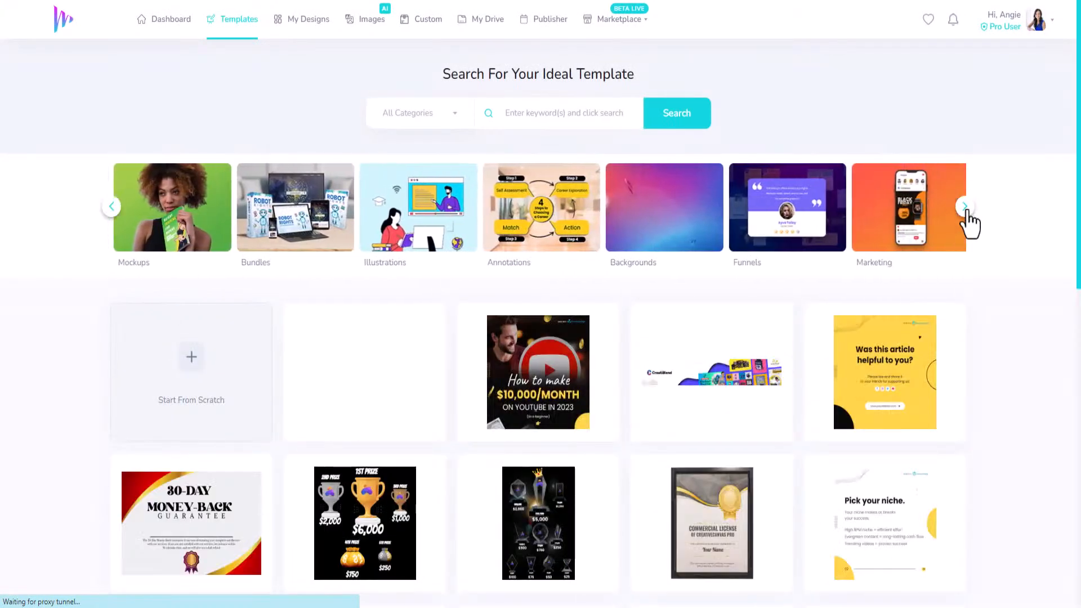
pyautogui.click(967, 208)
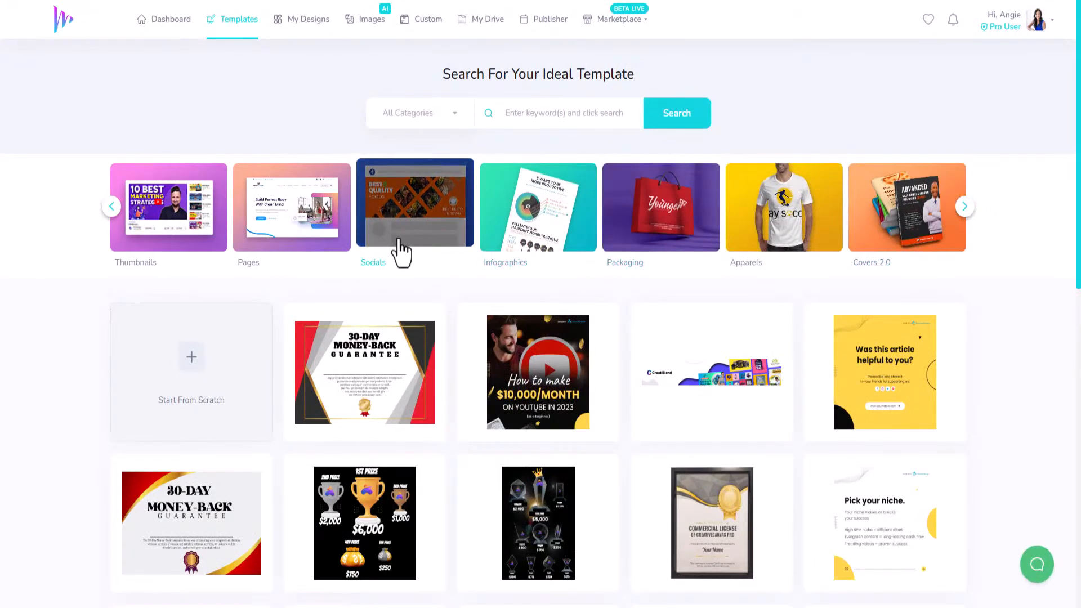
pyautogui.click(965, 211)
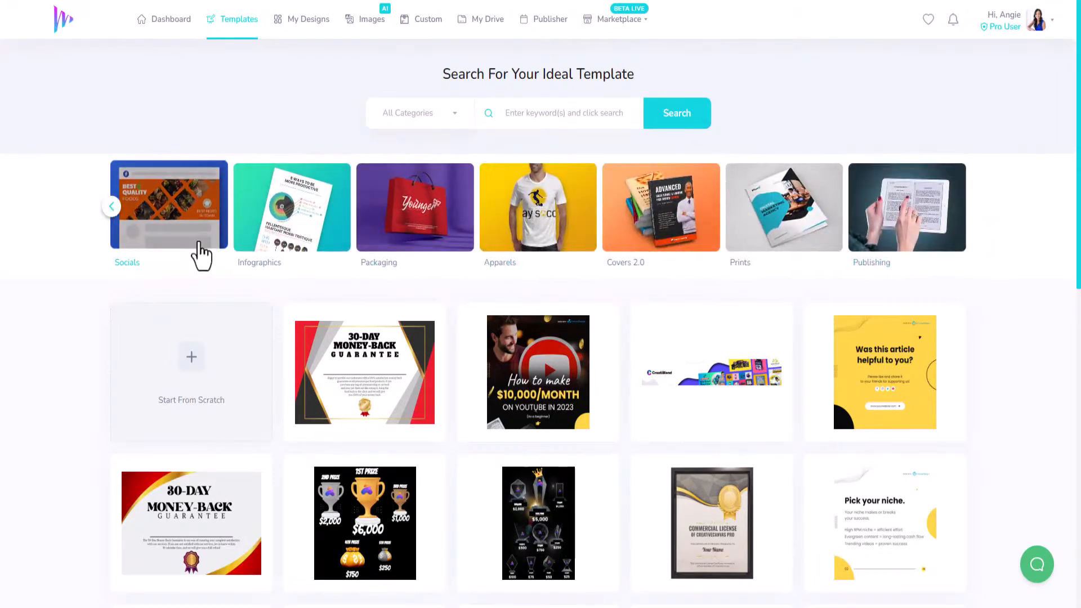
pyautogui.click(306, 213)
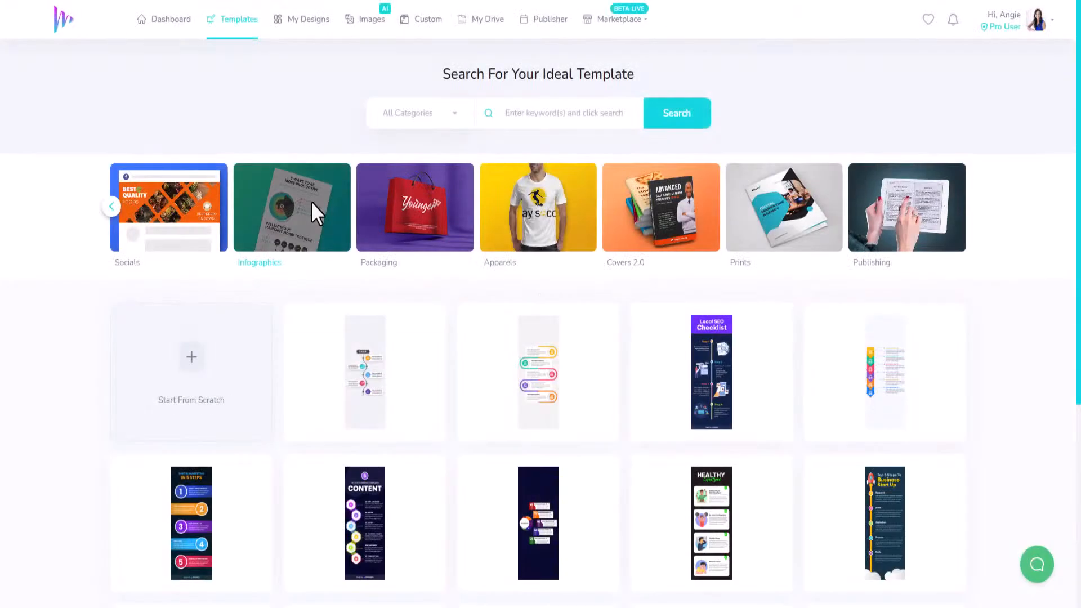
# Browse the infographic templates and preview the one with 7 tips on being productive while working from home
pyautogui.scroll(-4, 457, 415)
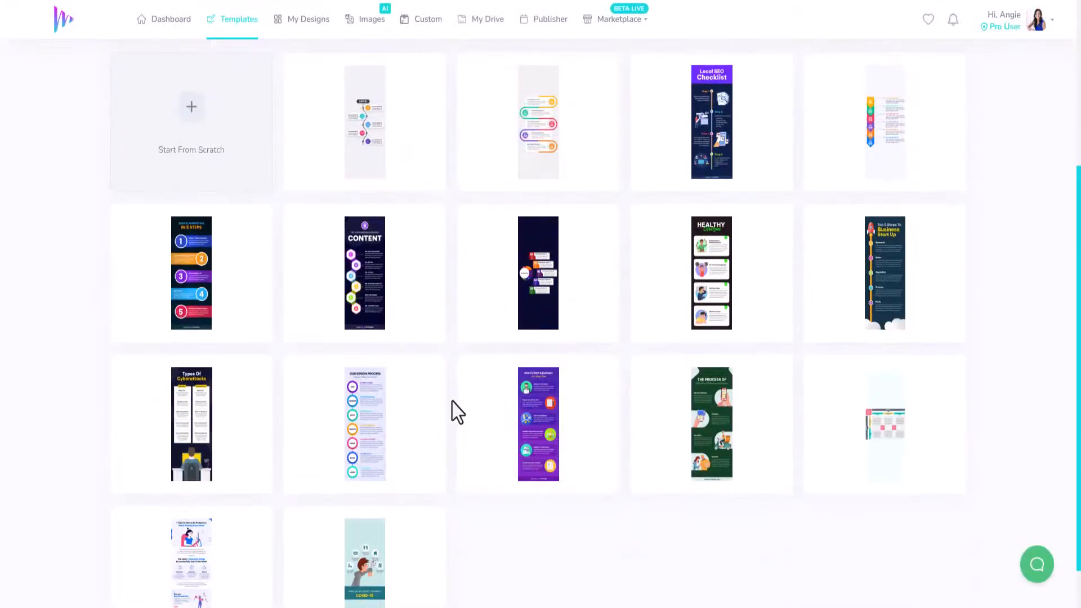
pyautogui.scroll(-1, 457, 411)
pyautogui.scroll(5, 466, 322)
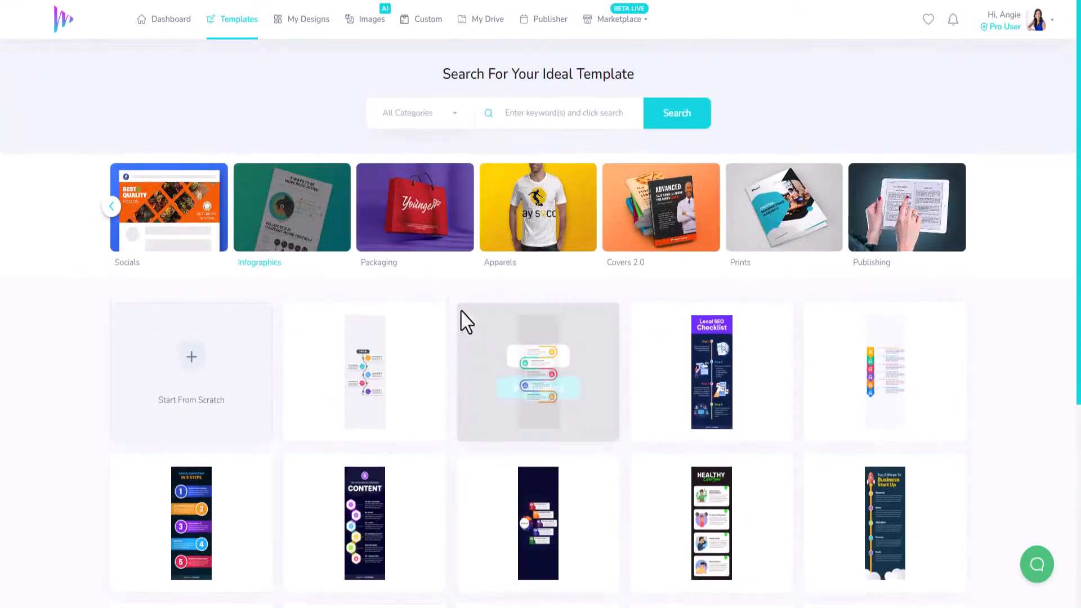
pyautogui.scroll(-5, 539, 457)
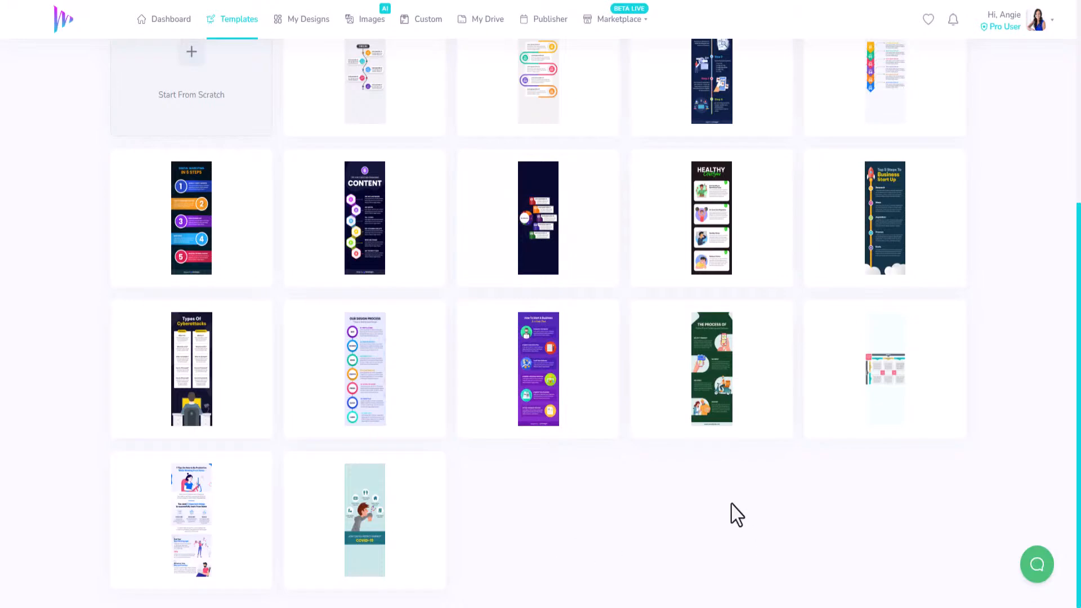
pyautogui.scroll(5, 733, 514)
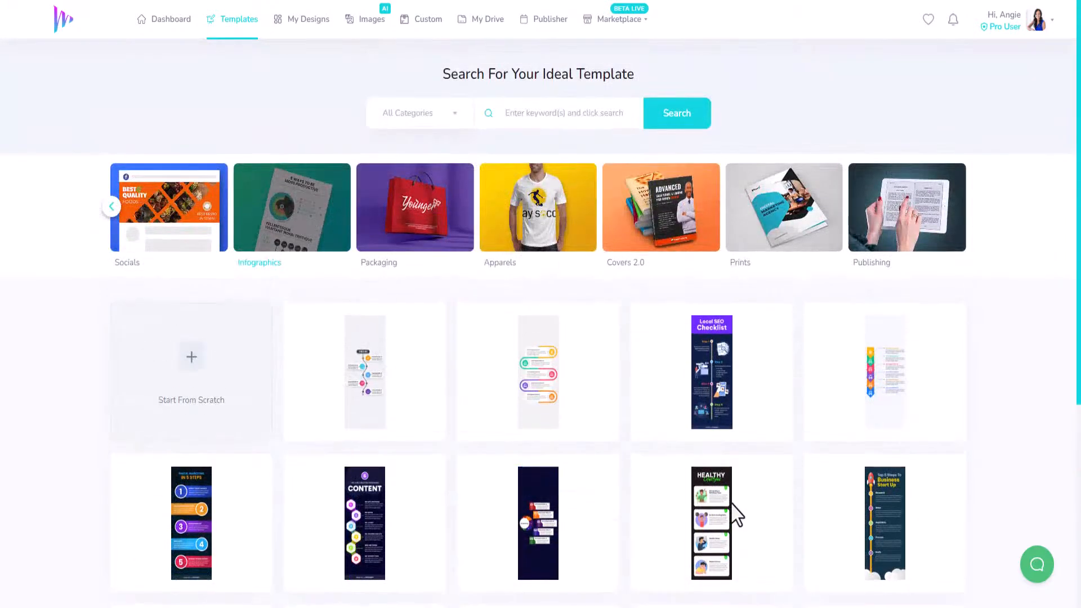
pyautogui.scroll(-5, 739, 447)
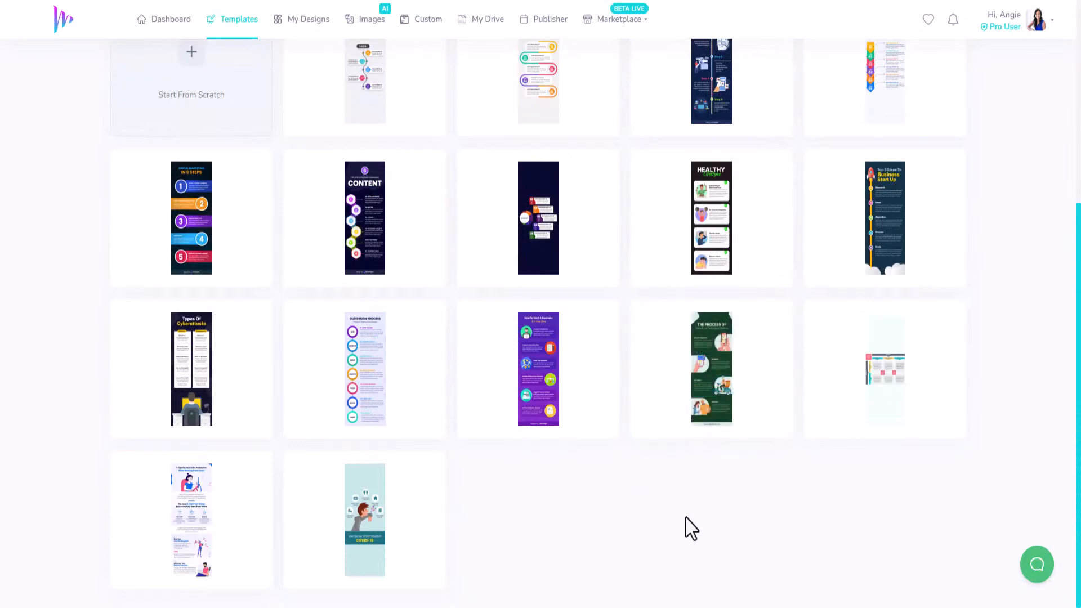
pyautogui.moveTo(209, 525)
pyautogui.click(197, 505)
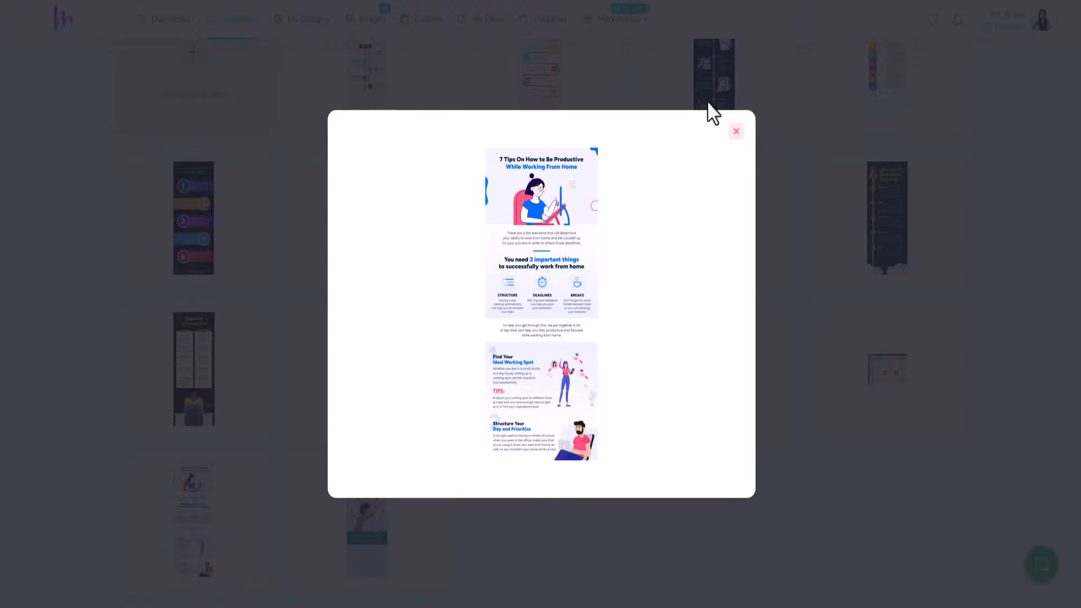
pyautogui.click(737, 135)
# Create a design titled "Demo - ClickInfographics - 001" from the work-from-home productivity tips template
pyautogui.moveTo(220, 519)
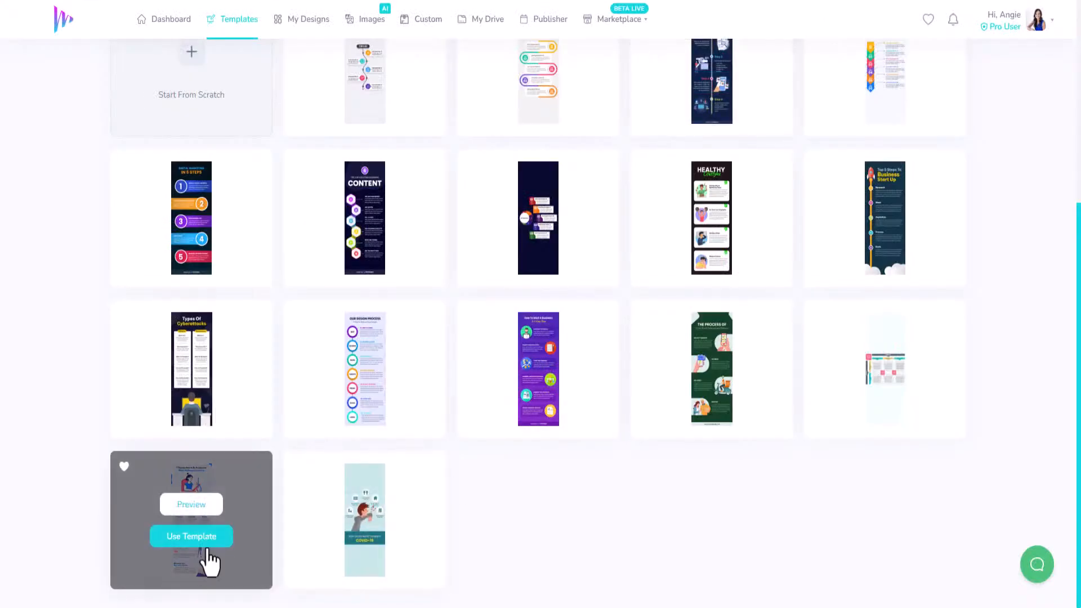
pyautogui.click(180, 539)
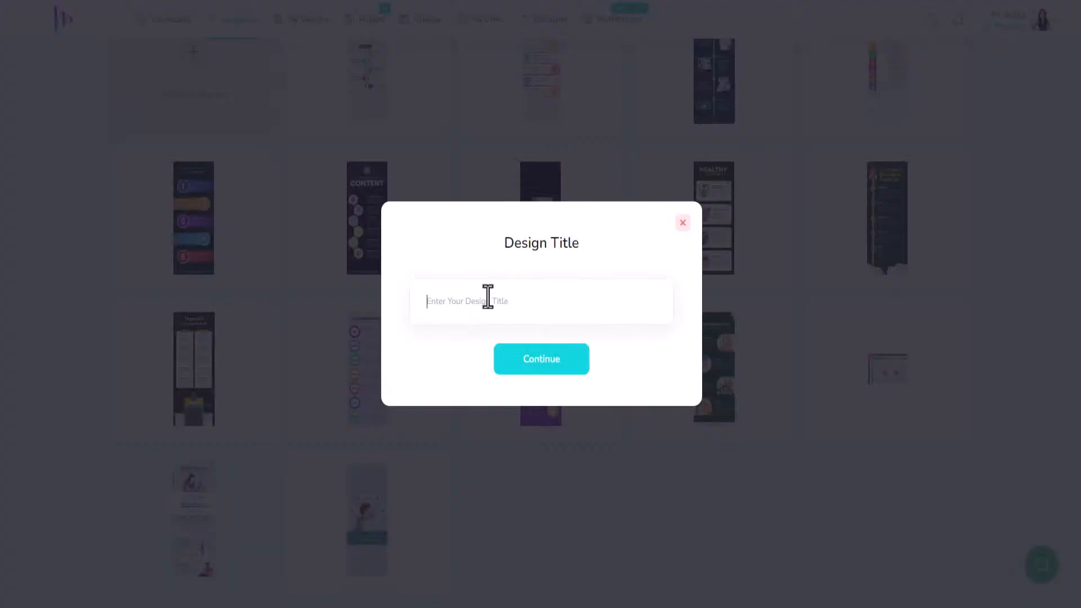
pyautogui.write('Swmo')
pyautogui.press('BackSpace')
pyautogui.press('BackSpace')
pyautogui.write('Demo - ClickInfographics -')
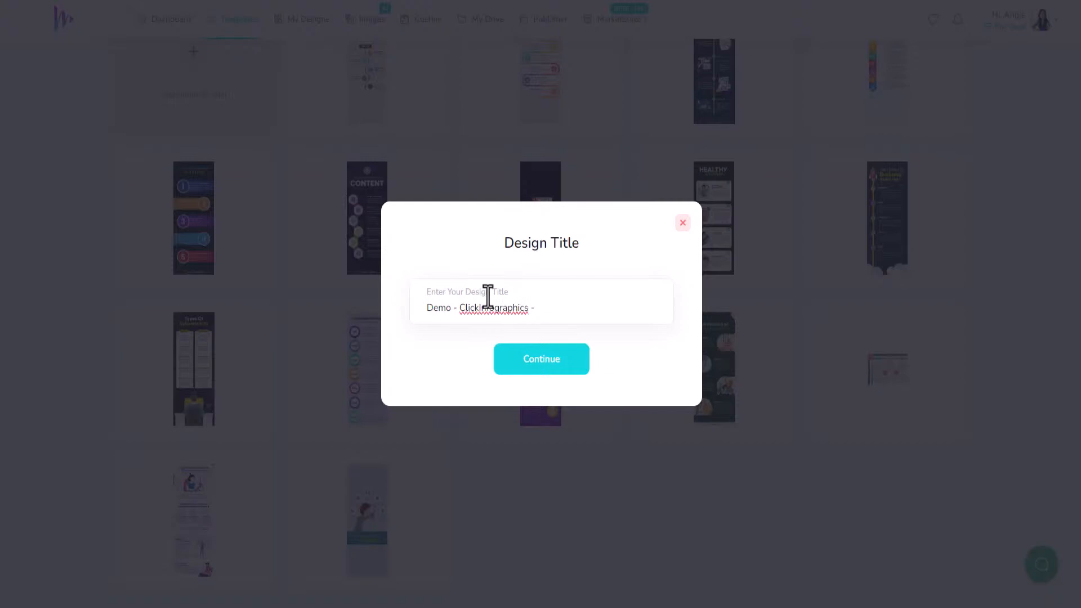
pyautogui.write('1')
pyautogui.click(514, 358)
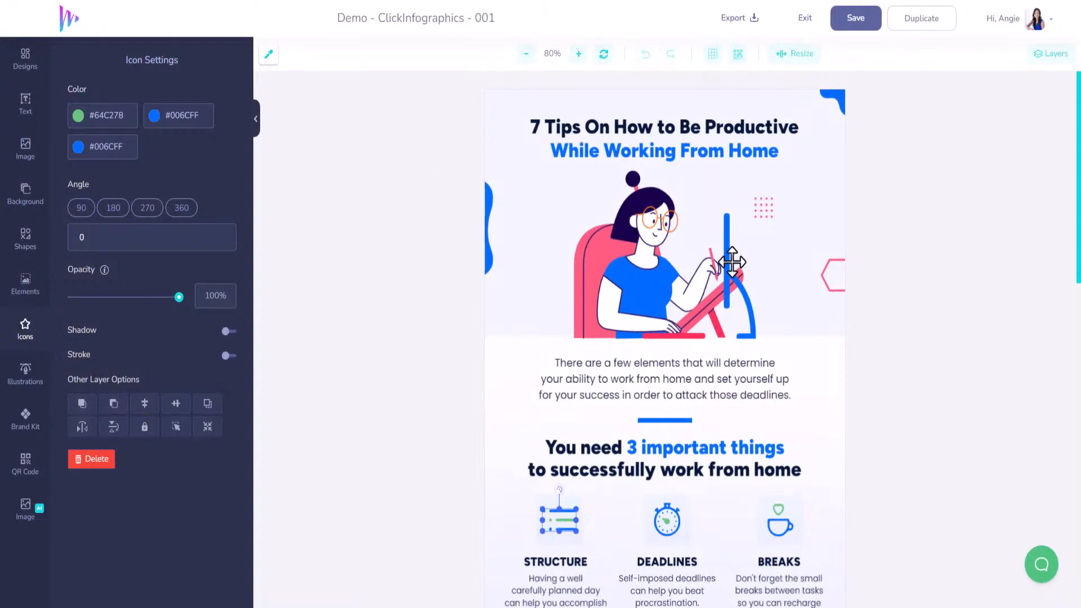
# Set the colour of the heading line "While Working From Home" to #12D6DF
pyautogui.click(676, 152)
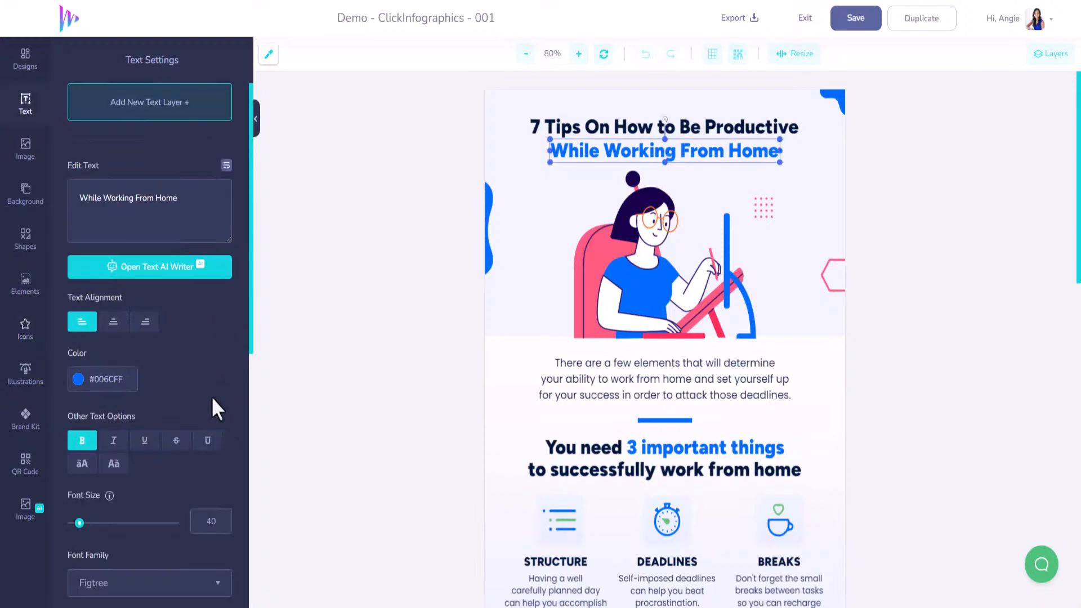
pyautogui.click(80, 380)
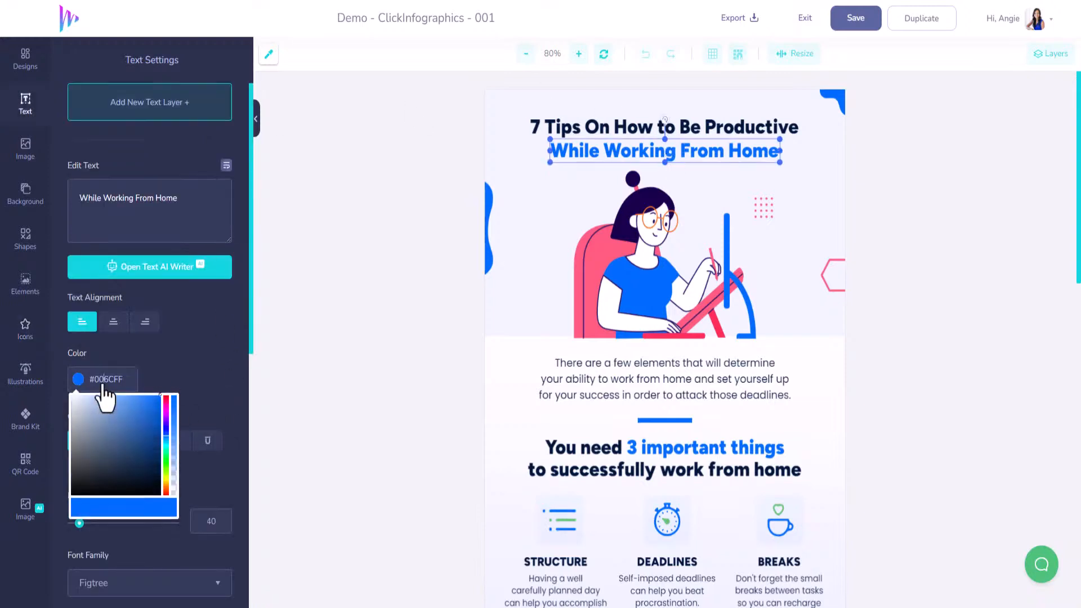
pyautogui.click(125, 380)
pyautogui.moveTo(128, 381); pyautogui.dragTo(92, 381)
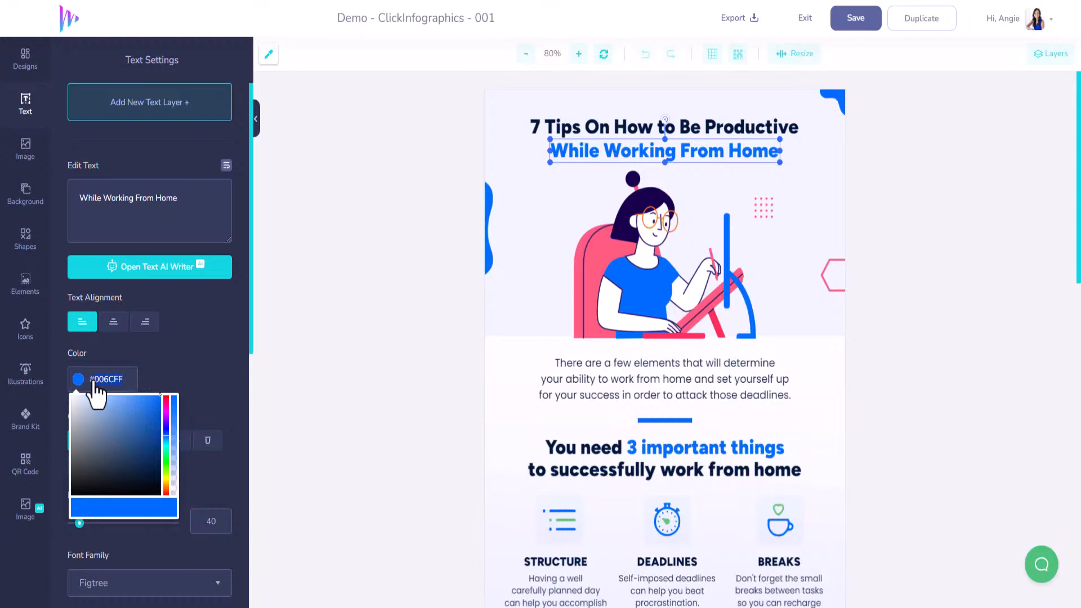
pyautogui.write('#12D6DF')
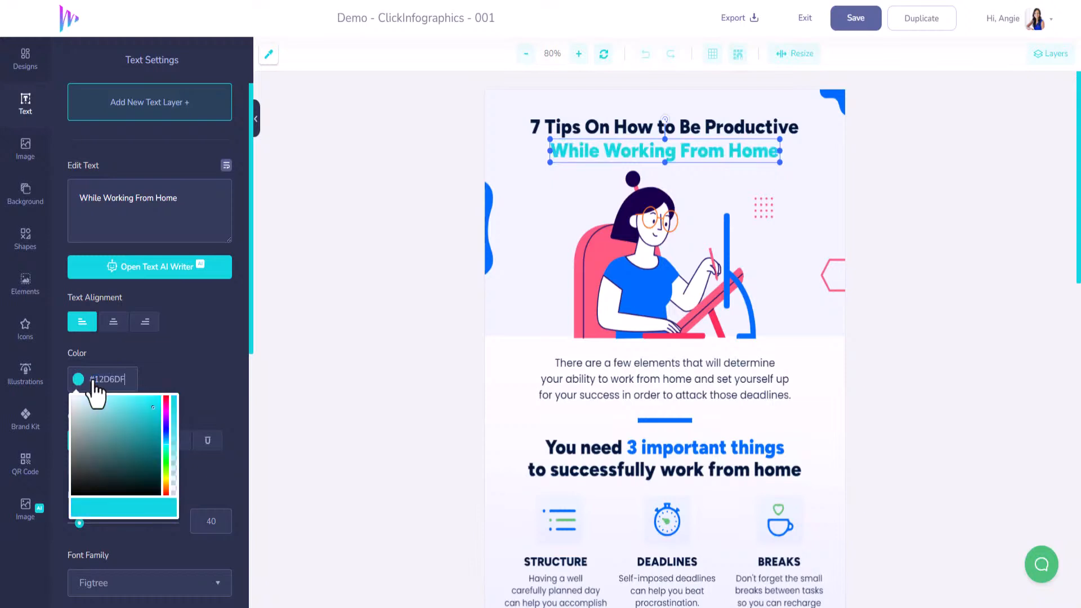
# Recolour the shape in the infographic's upper-right corner to #12D6DF and copy that colour code
pyautogui.click(832, 100)
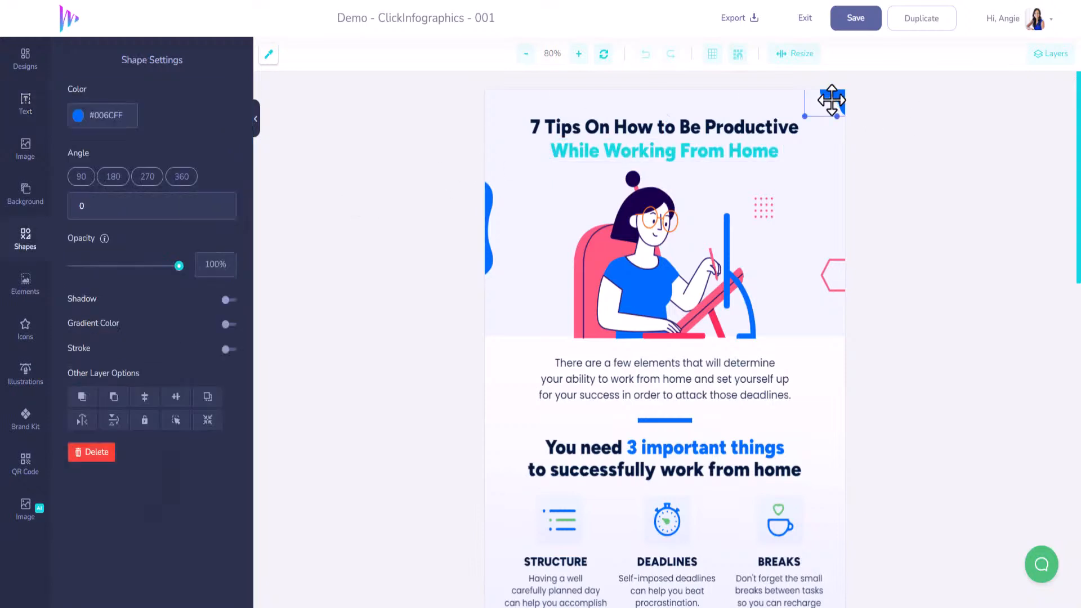
pyautogui.moveTo(124, 119); pyautogui.dragTo(97, 123)
pyautogui.write('#12D6DF')
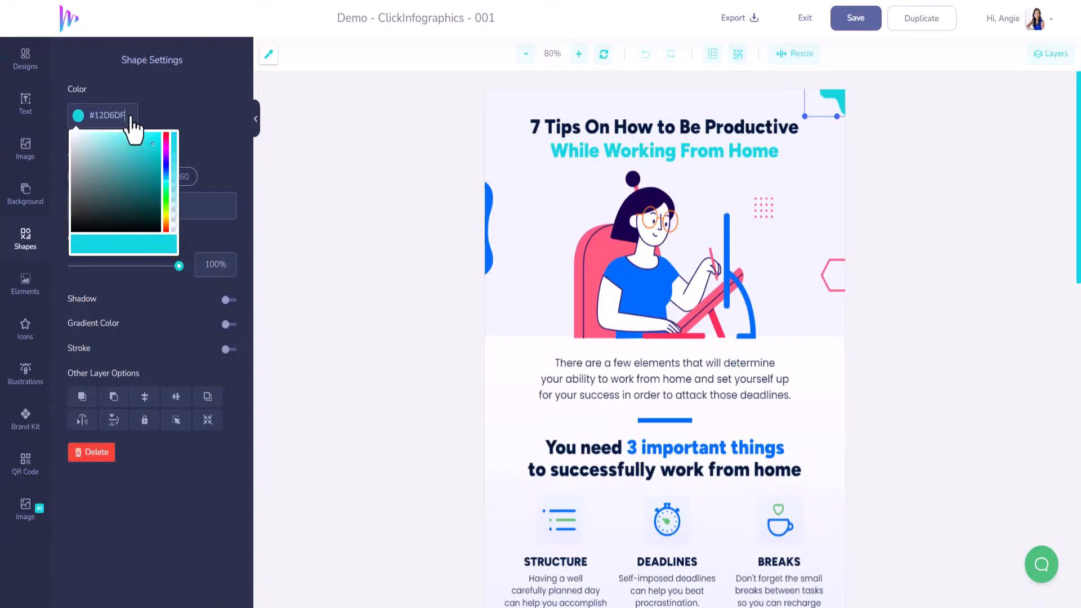
pyautogui.moveTo(130, 116); pyautogui.dragTo(87, 120)
pyautogui.hotkey('ctrl', 'c')
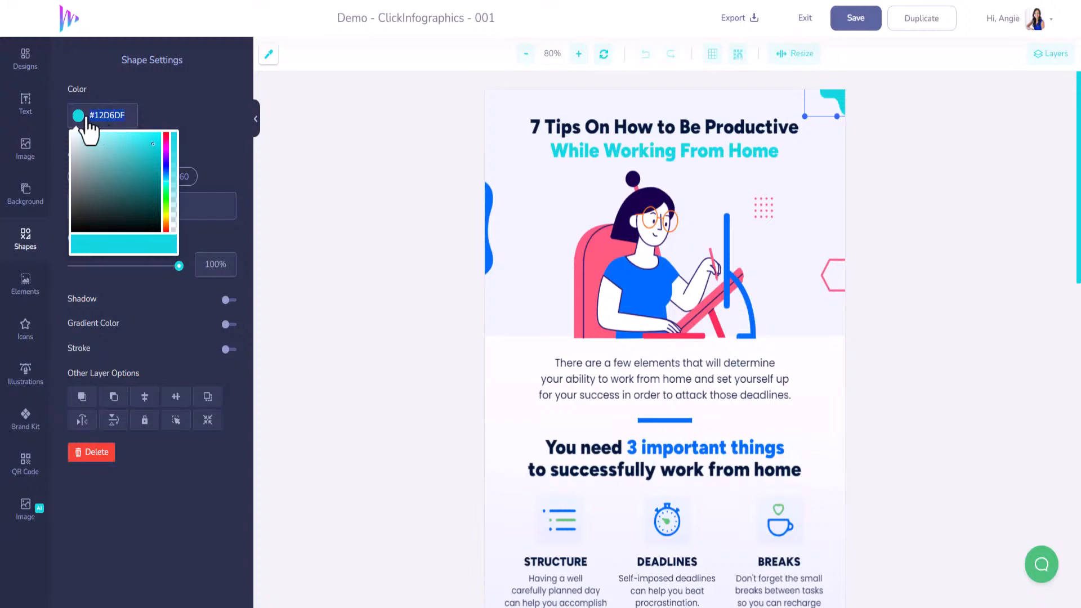
# Recolour the wavy shape on the infographic's left edge to #12D6DF
pyautogui.click(484, 196)
pyautogui.moveTo(126, 117); pyautogui.dragTo(82, 118)
pyautogui.hotkey('ctrl', 'v')
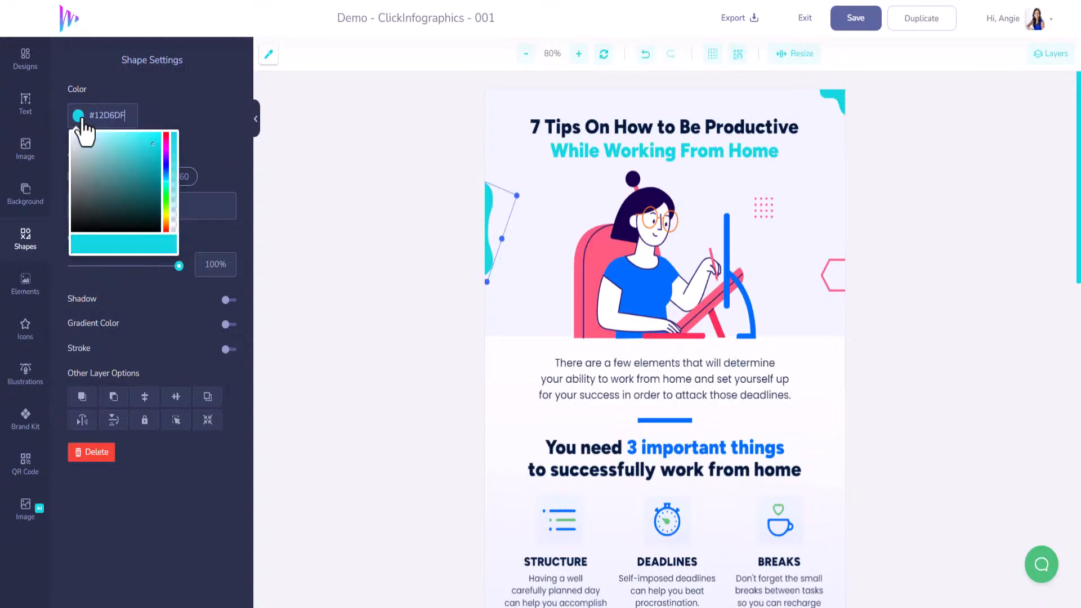
# Recolour the short divider line above "You need 3 important things" to #12D6DF
pyautogui.click(678, 420)
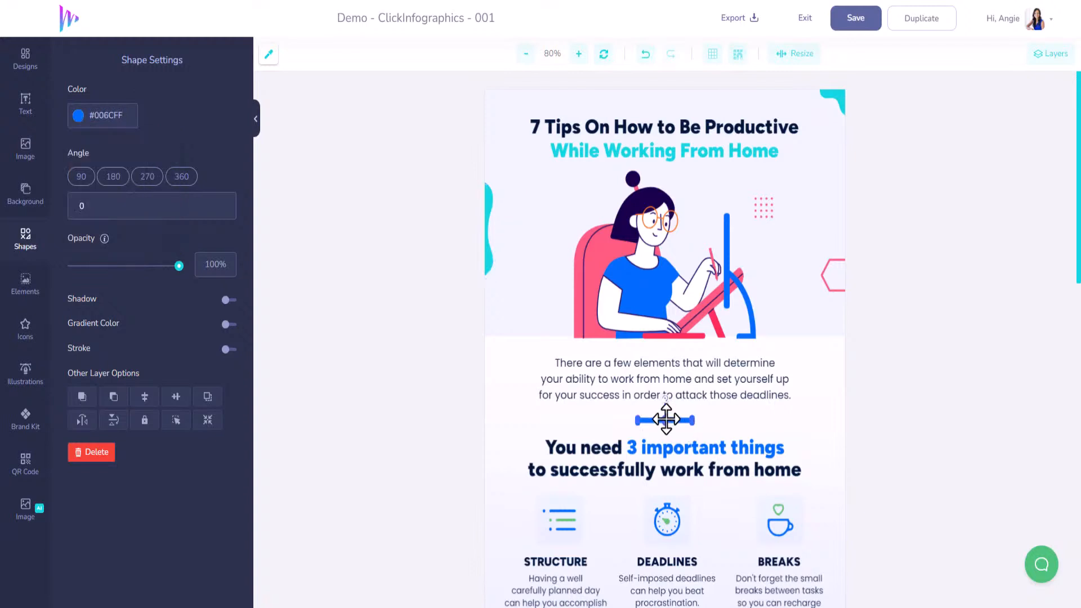
pyautogui.click(118, 118)
pyautogui.hotkey('ctrl', 'a')
pyautogui.hotkey('ctrl', 'v')
# Change the blue of the woman's shirt in the header illustration to #12D6DF
pyautogui.scroll(-2, 348, 281)
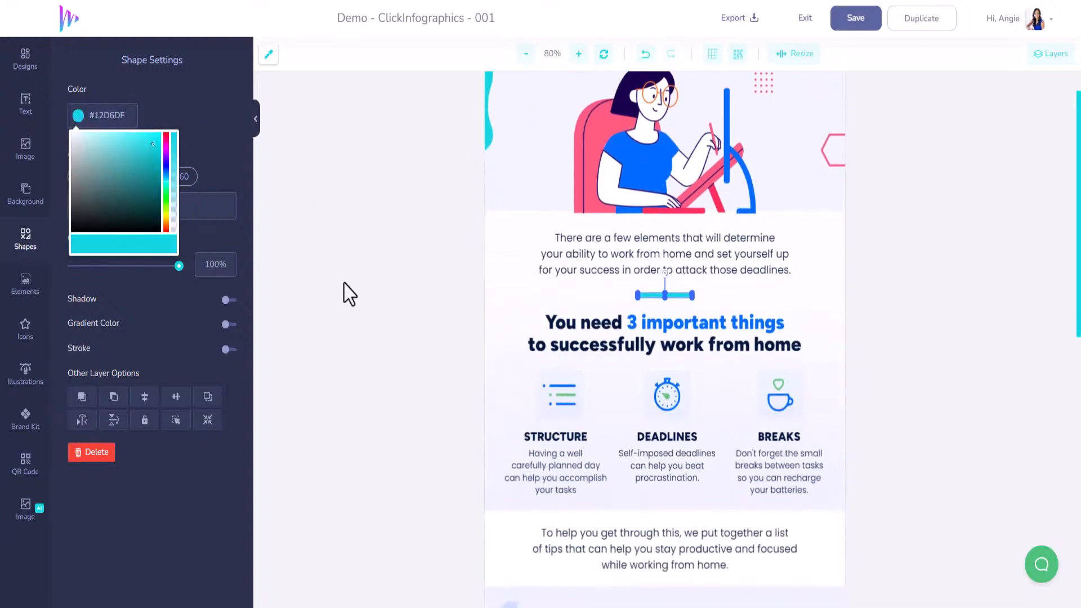
pyautogui.click(725, 139)
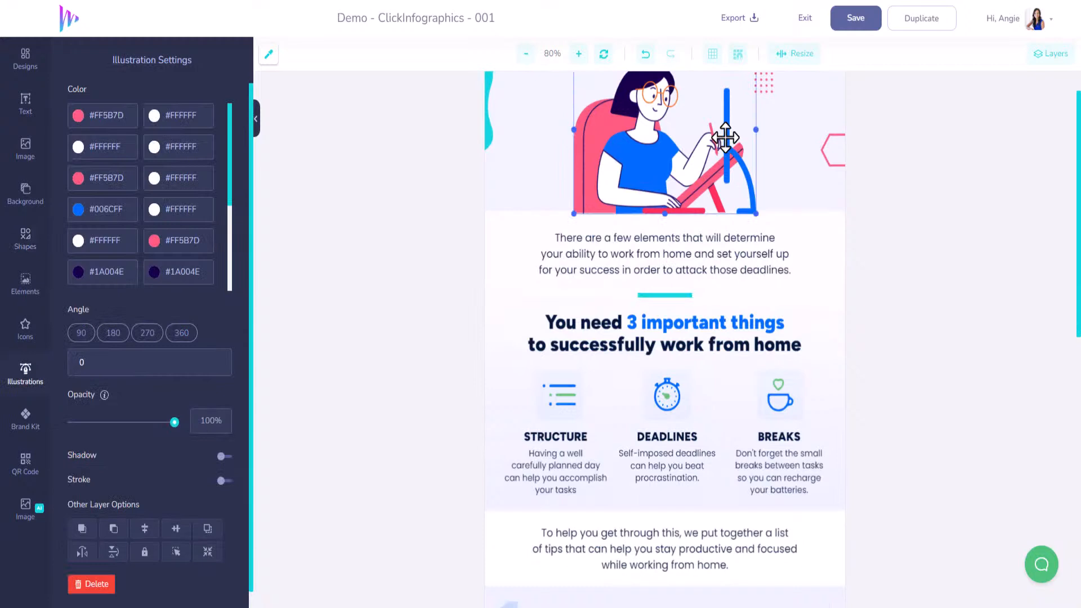
pyautogui.click(113, 209)
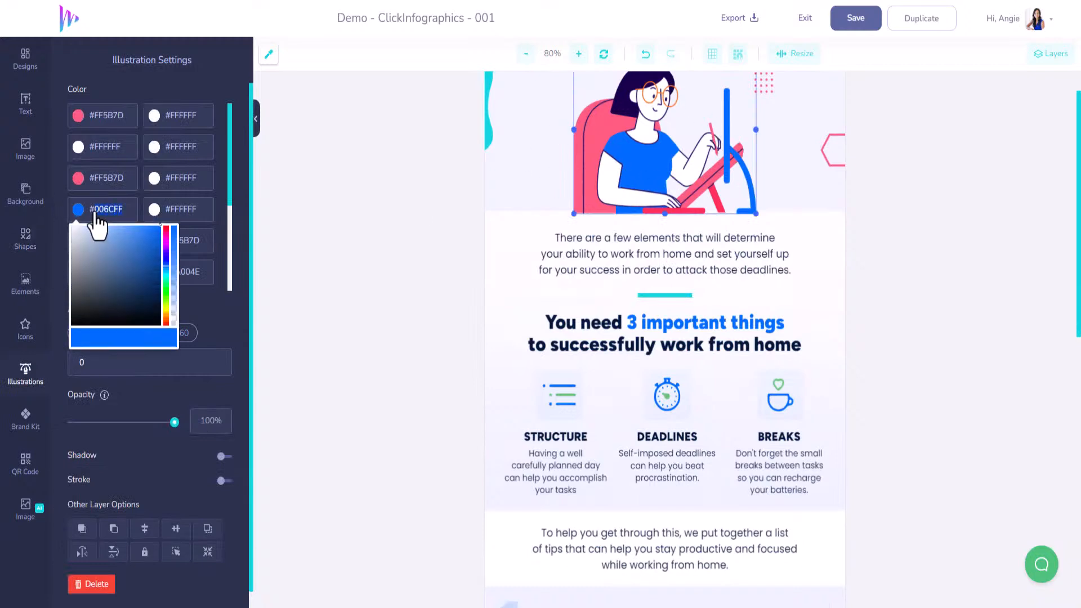
pyautogui.hotkey('ctrl', 'a')
pyautogui.hotkey('ctrl', 'v')
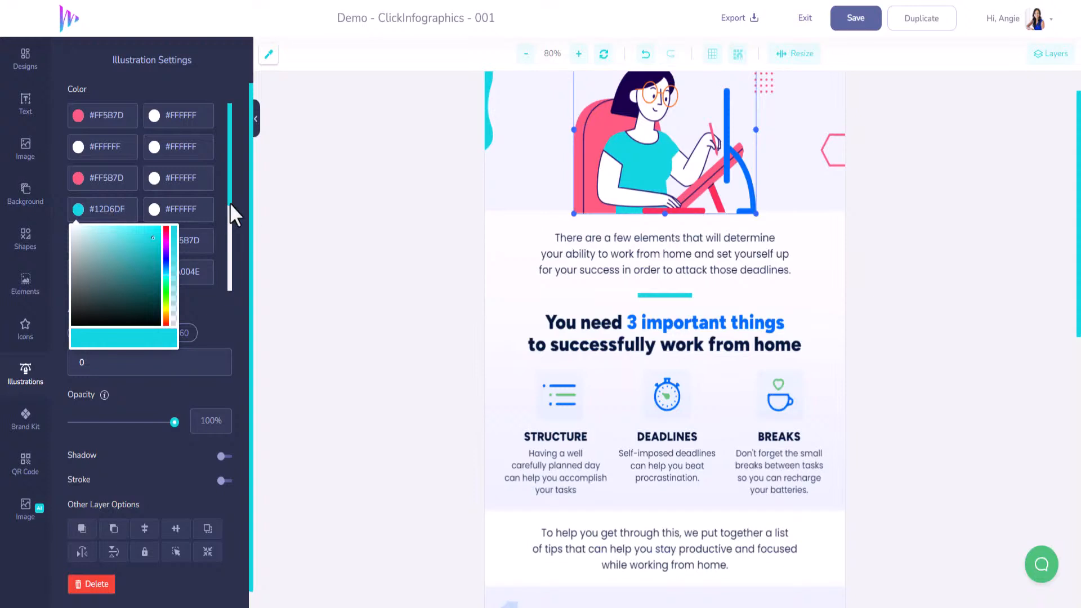
pyautogui.click(224, 246)
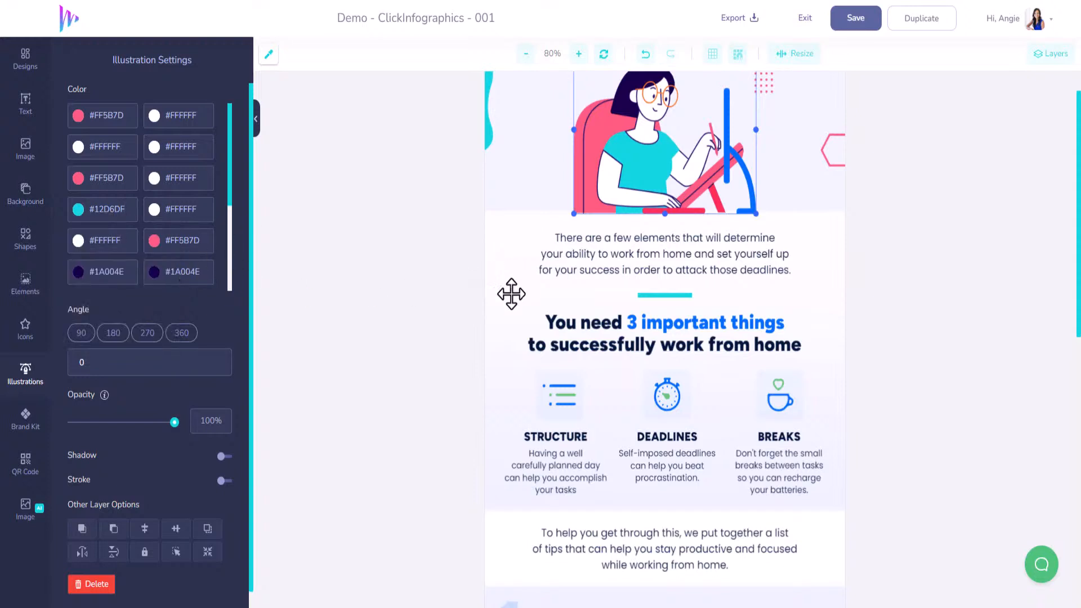
# Set the colour of the heading text "3 important things" to #12D6DF
pyautogui.scroll(-2, 512, 307)
pyautogui.click(665, 202)
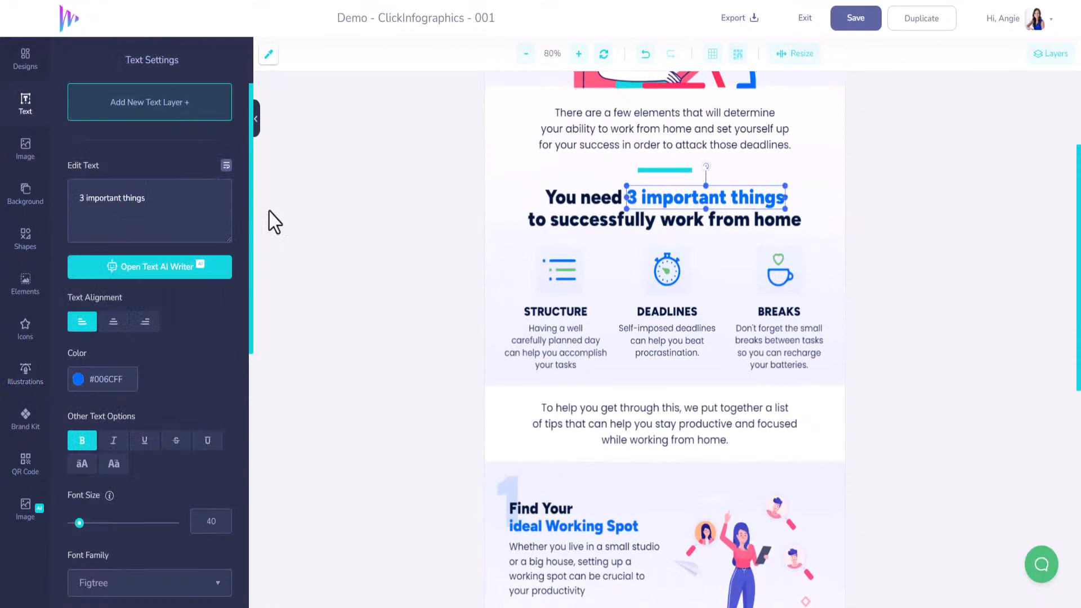
pyautogui.doubleClick(121, 382)
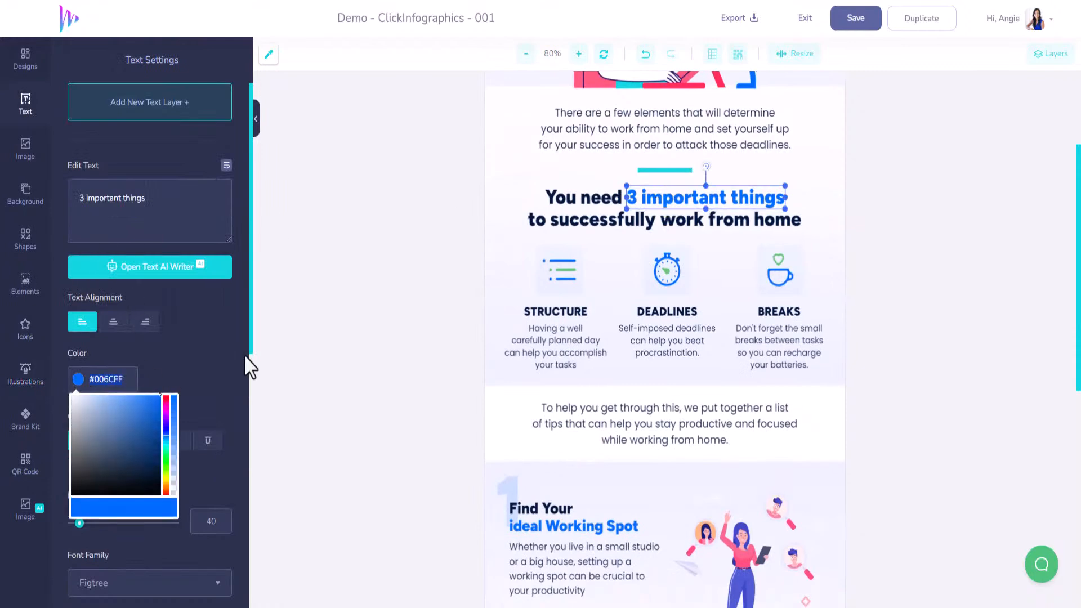
pyautogui.write('12D6DF')
# Set the colour of the "ideal Working Spot" text in the first tip to #12D6DF
pyautogui.scroll(-1, 559, 492)
pyautogui.scroll(-1, 559, 492)
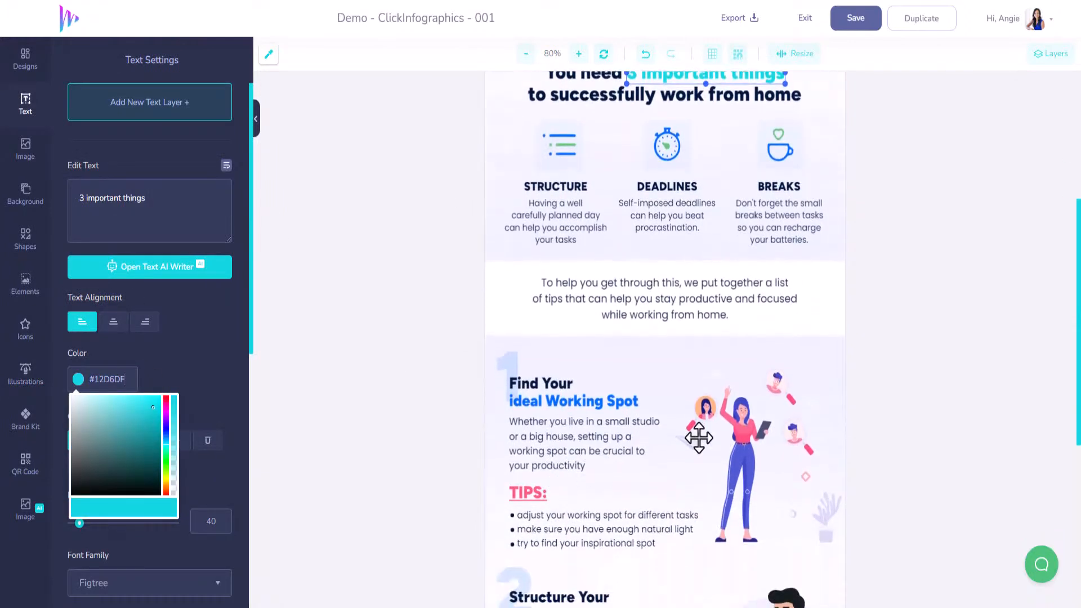
pyautogui.click(600, 400)
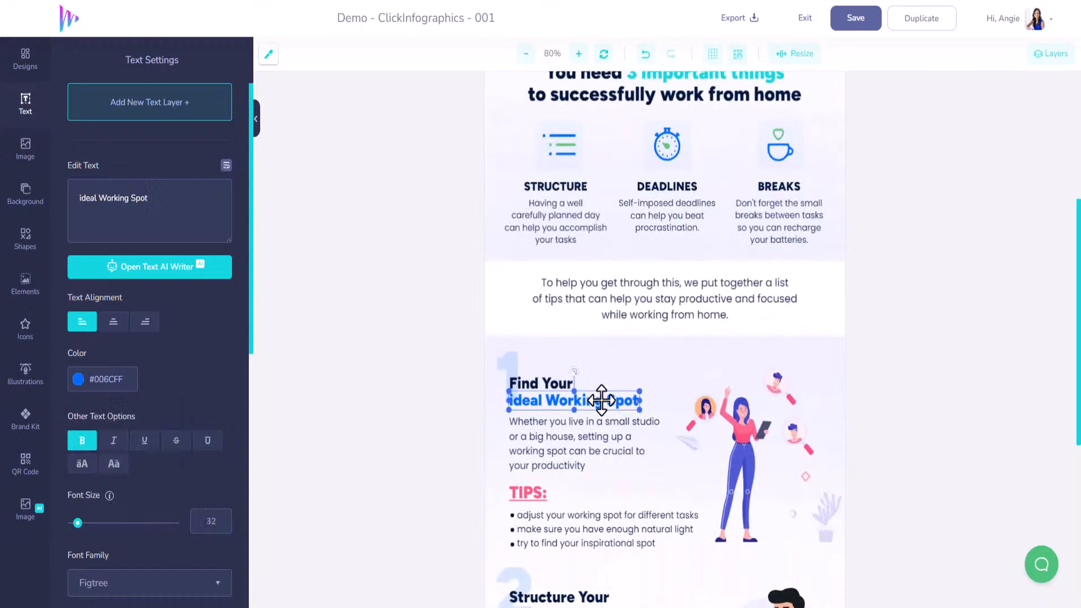
pyautogui.doubleClick(113, 380)
pyautogui.hotkey('ctrl', 'v')
# Set the colour of the "Day and Prioritize" text in the second tip to #12D6DF
pyautogui.scroll(-2, 631, 405)
pyautogui.scroll(-2, 632, 406)
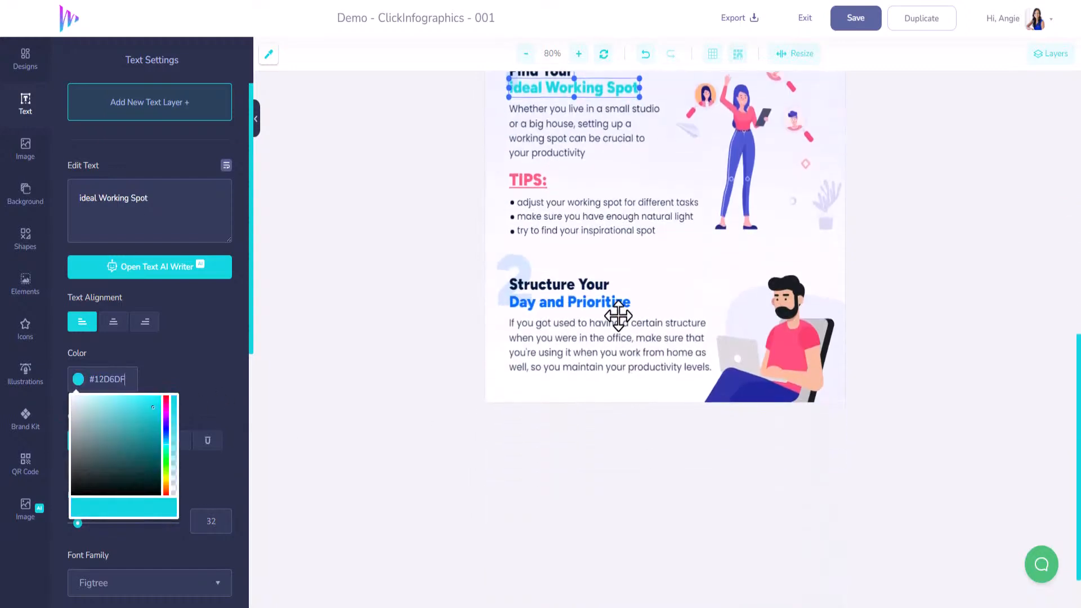
pyautogui.click(619, 305)
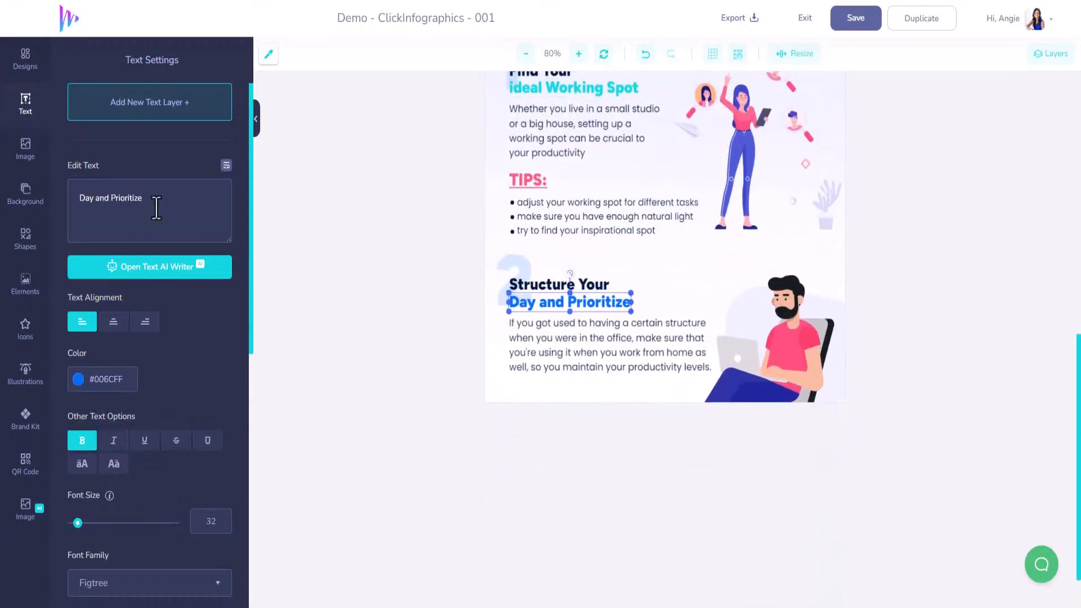
pyautogui.doubleClick(112, 381)
pyautogui.hotkey('ctrl', 'v')
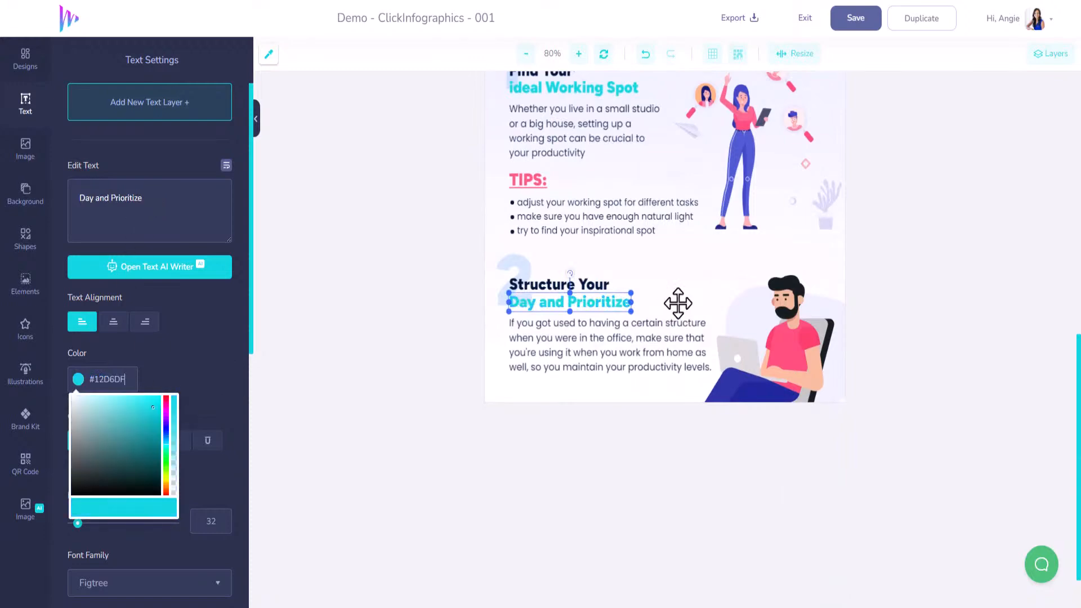
# Save the recoloured infographic
pyautogui.scroll(6, 676, 304)
pyautogui.scroll(2, 682, 303)
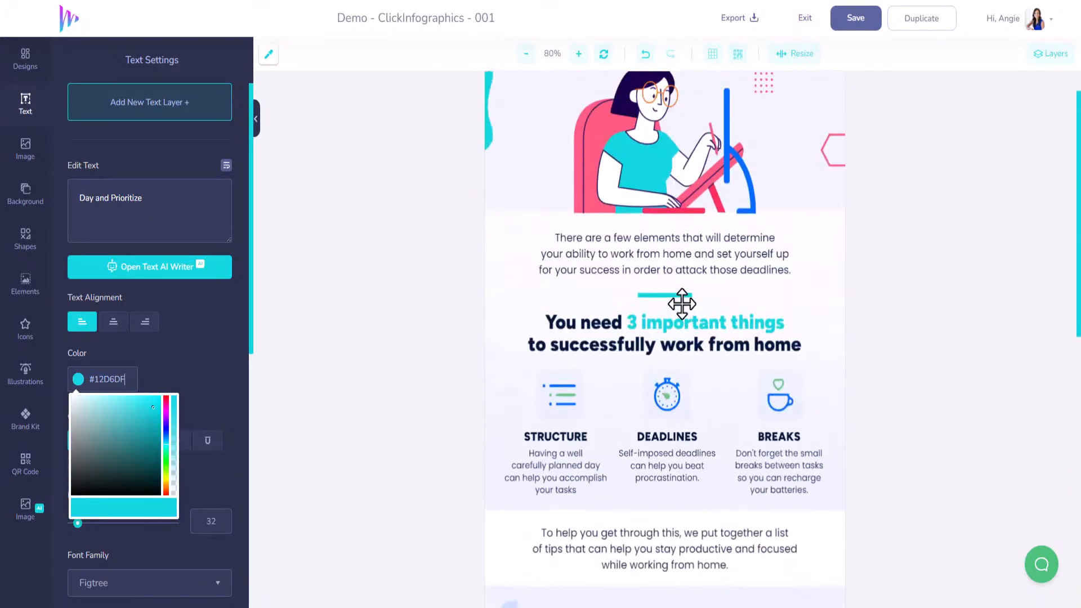
pyautogui.click(857, 20)
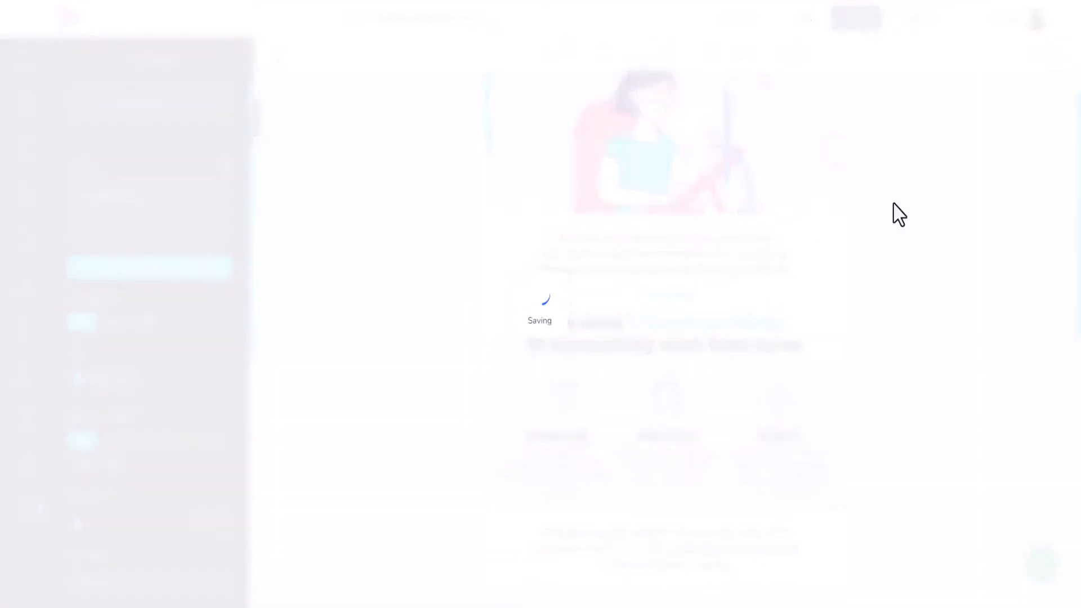
# Replace the main title with "5 Ways For Realtors To Get Started Using AI", broken onto two lines after "Realtors", and centre it
pyautogui.scroll(3, 872, 257)
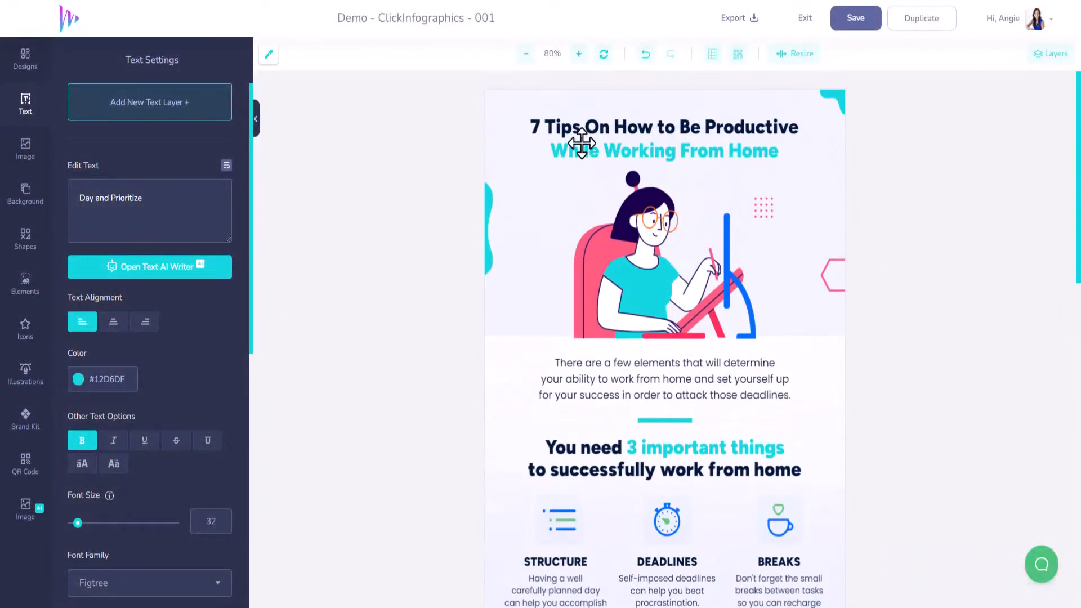
pyautogui.click(574, 125)
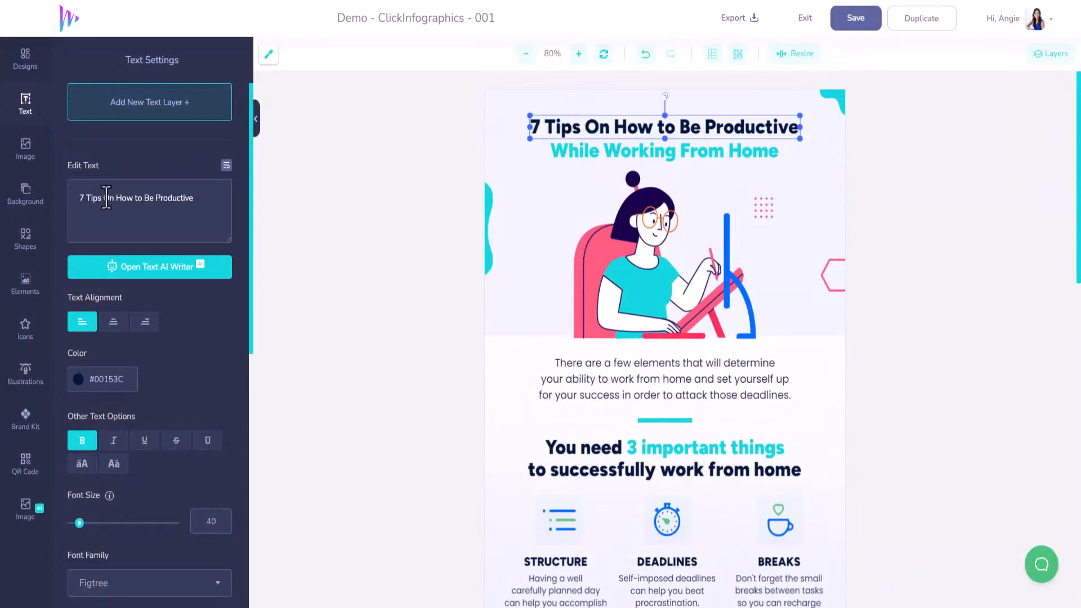
pyautogui.write('5 ')
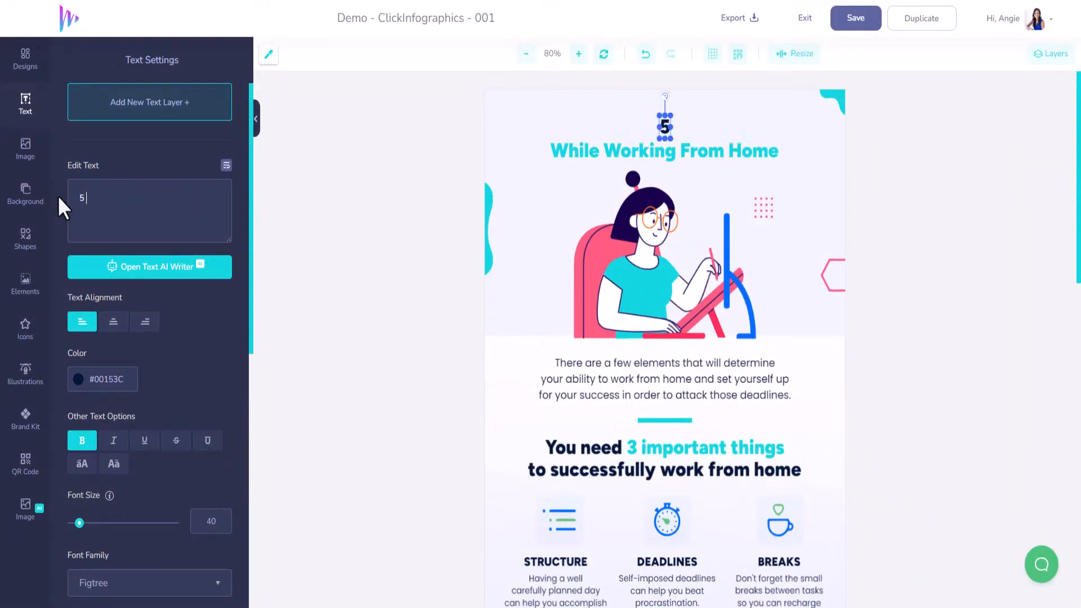
pyautogui.write('Ways F')
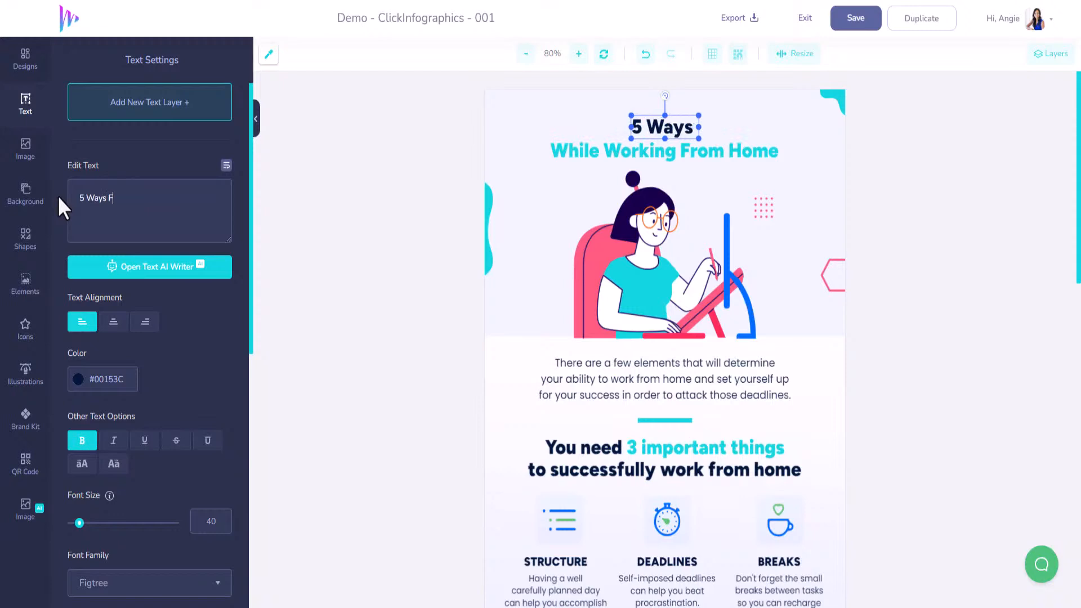
pyautogui.write('or Realtors')
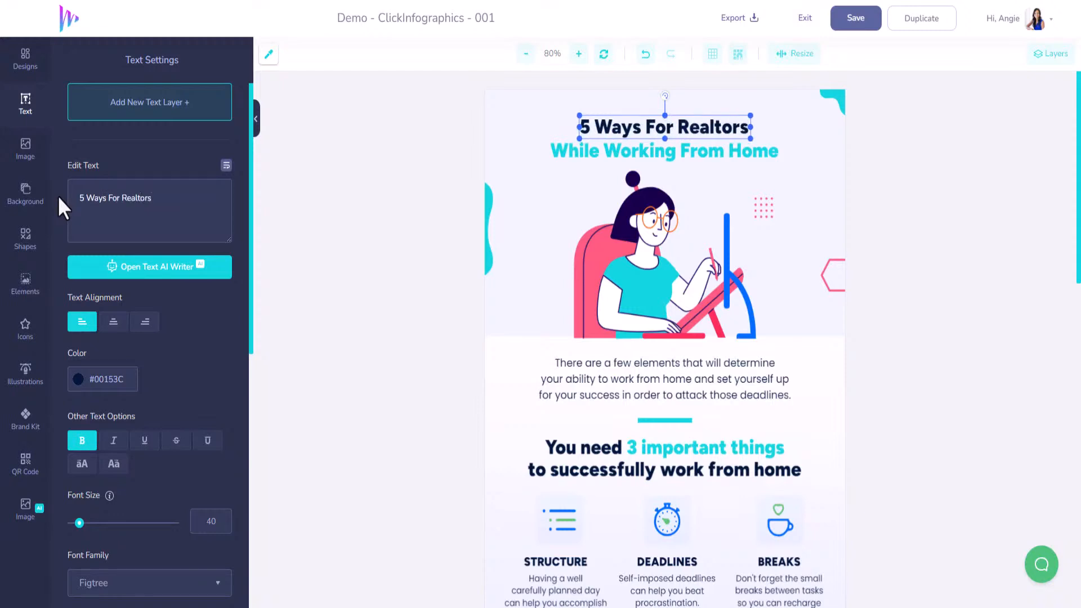
pyautogui.write(' To Get ')
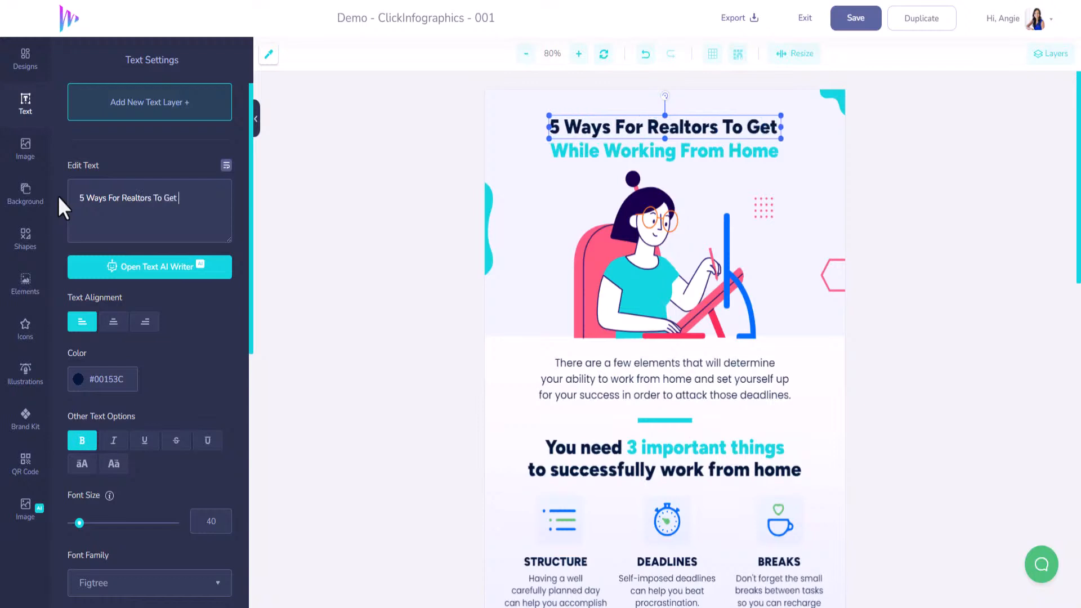
pyautogui.write('Started Us')
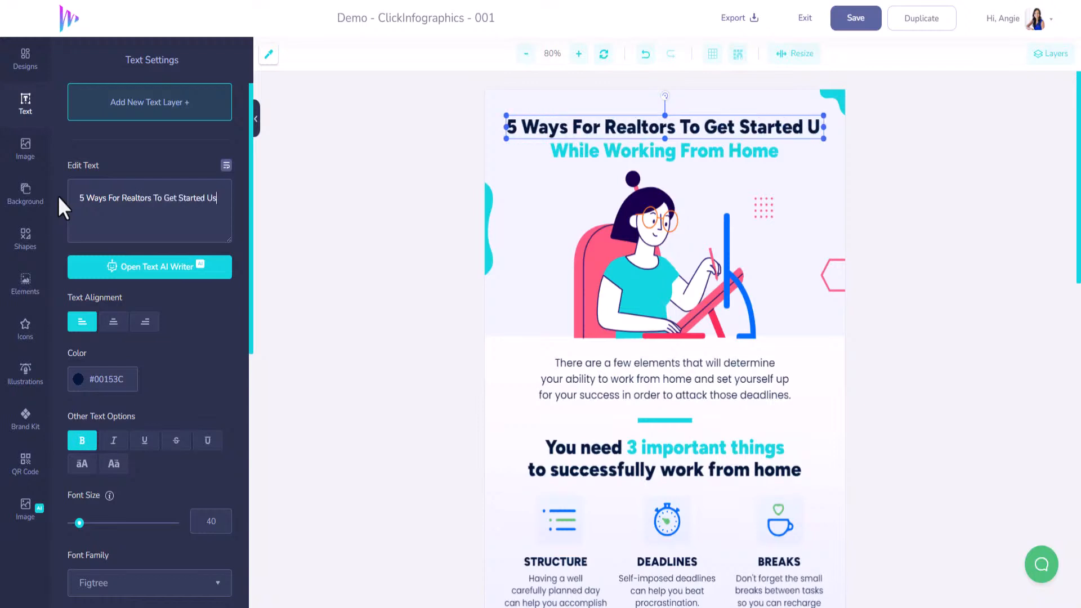
pyautogui.write('ing AI')
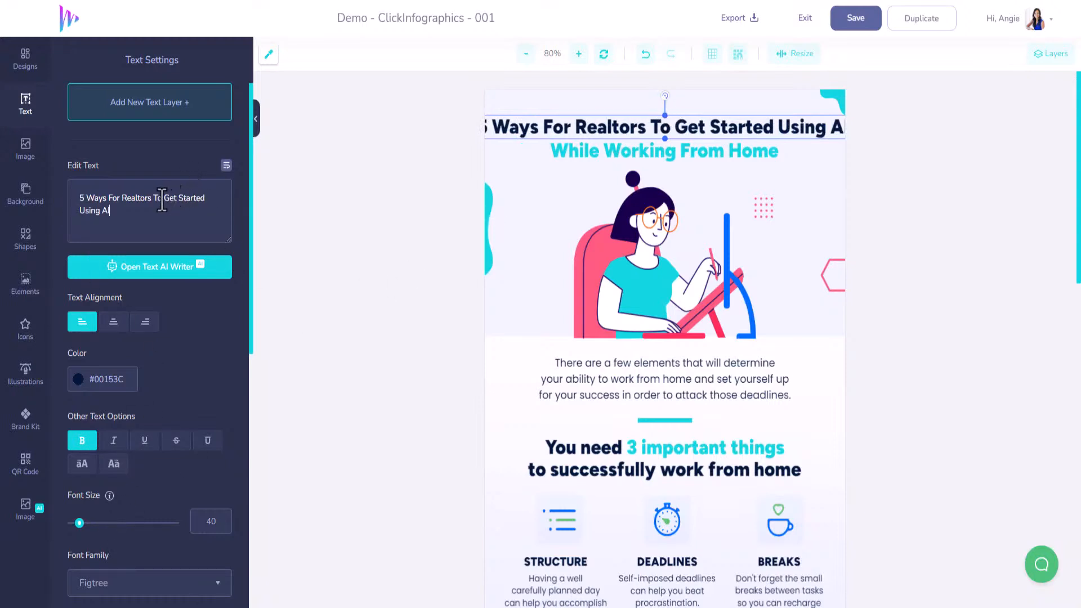
pyautogui.press('Return')
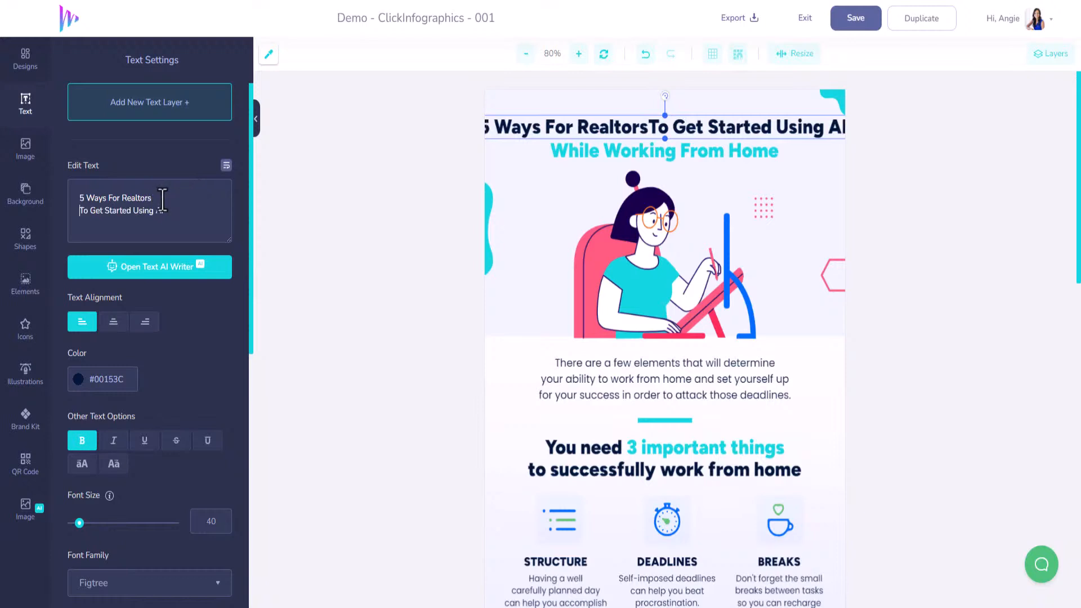
pyautogui.click(114, 324)
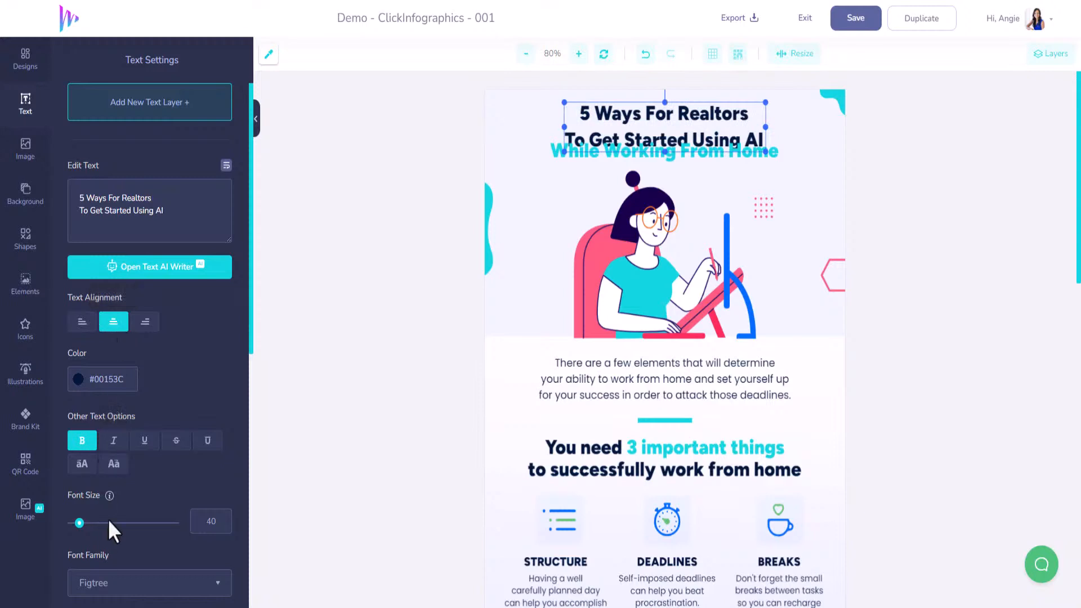
# Enlarge the main title's font size to 55 and set its line height to 1
pyautogui.moveTo(79, 524); pyautogui.dragTo(82, 524)
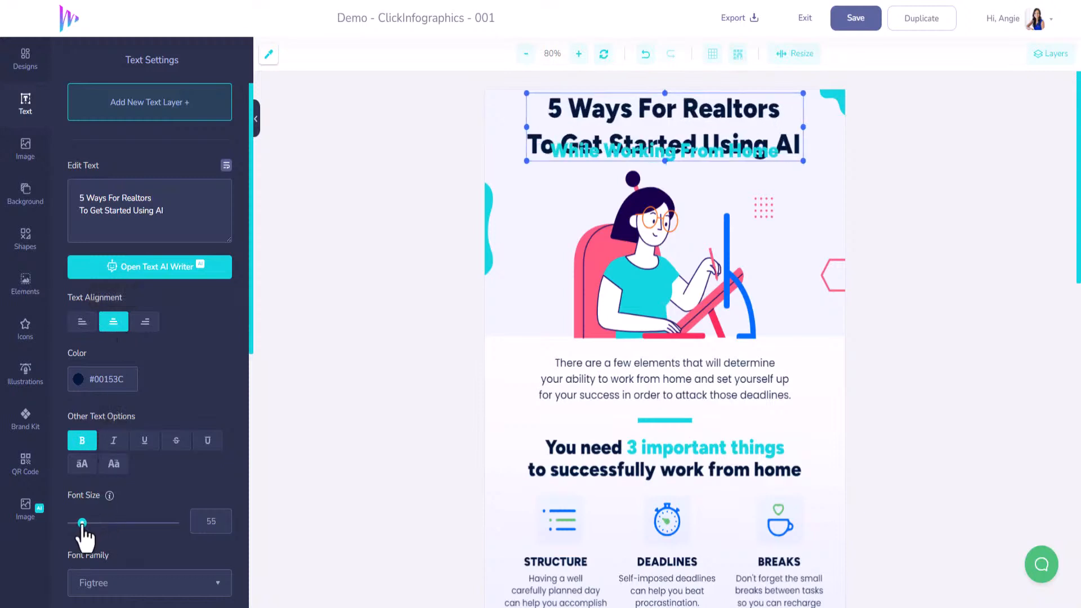
pyautogui.scroll(-3, 89, 496)
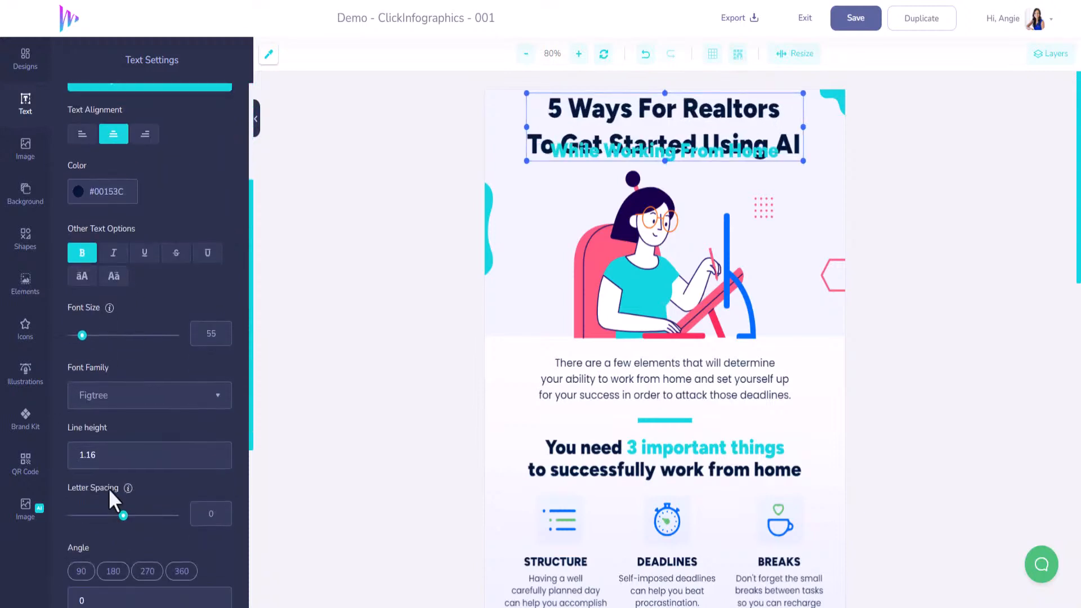
pyautogui.moveTo(124, 516); pyautogui.dragTo(124, 515)
pyautogui.press('BackSpace')
pyautogui.press('BackSpace')
pyautogui.press('BackSpace')
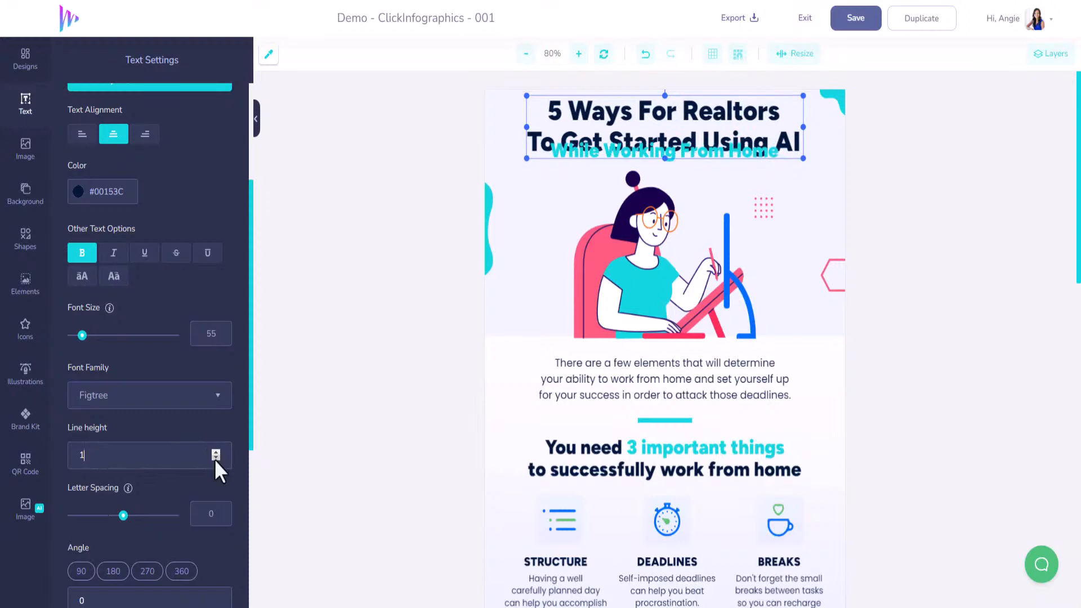
pyautogui.press('BackSpace')
pyautogui.write('0')
pyautogui.click(215, 452)
# Move the turquoise "While Working From Home" subtitle just below the two-line title and reduce the title's font size to 52
pyautogui.click(706, 163)
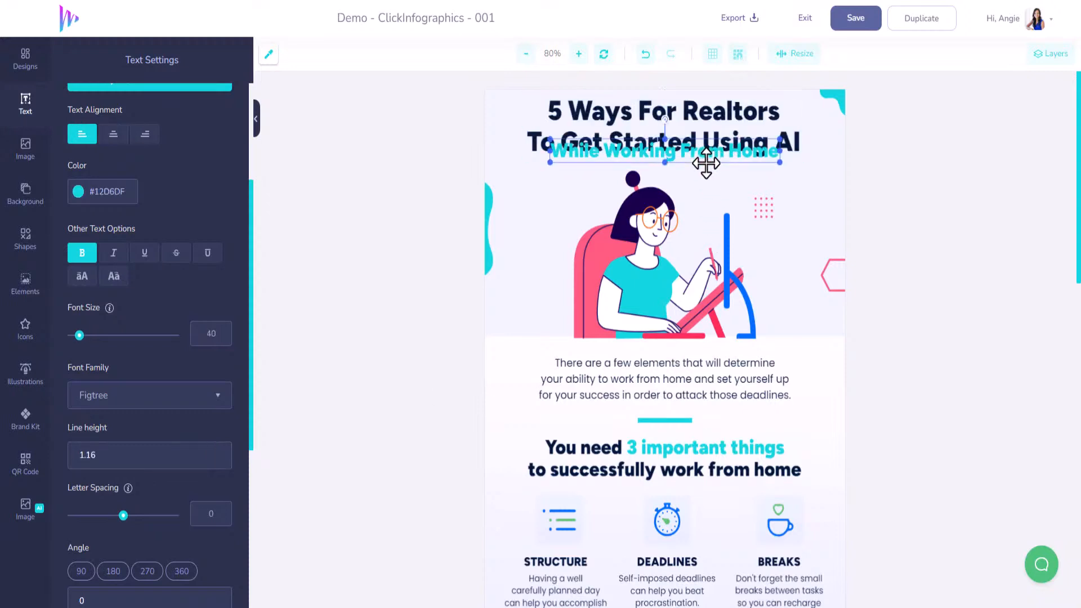
pyautogui.click(705, 166)
pyautogui.scroll(-3, 706, 165)
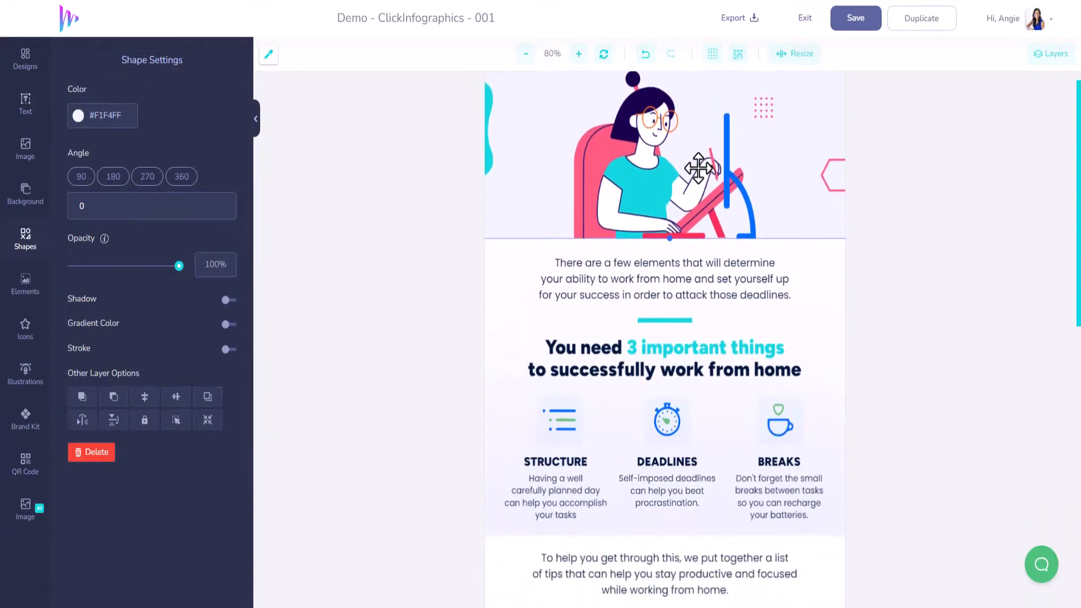
pyautogui.scroll(3, 699, 167)
pyautogui.moveTo(697, 167); pyautogui.dragTo(693, 170)
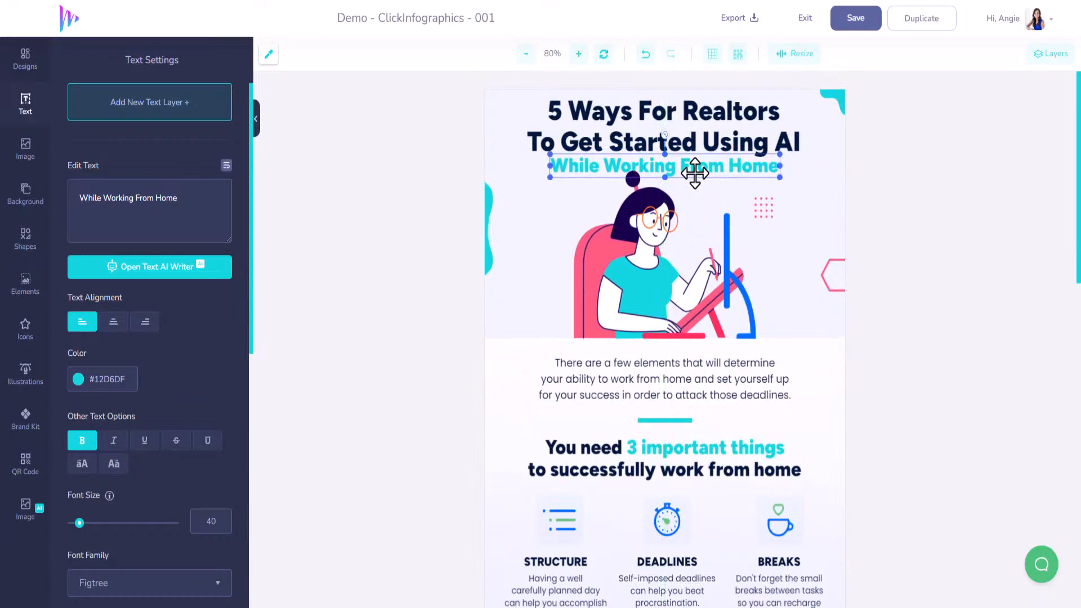
pyautogui.click(691, 132)
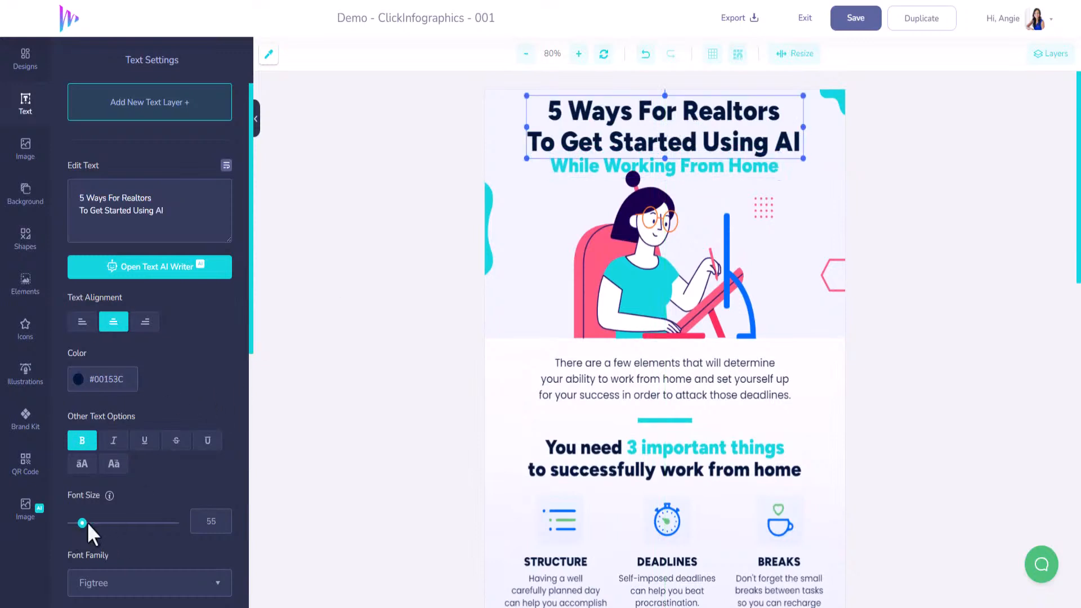
pyautogui.moveTo(87, 523); pyautogui.dragTo(81, 524)
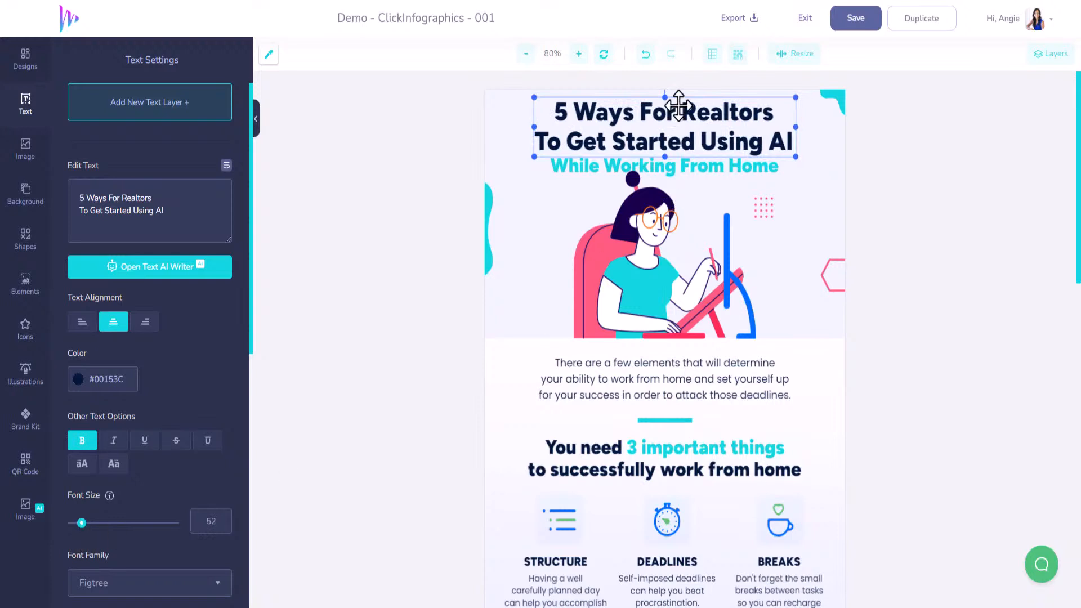
# Replace the turquoise subtitle text with "In The Real Estate Industry"
pyautogui.click(687, 168)
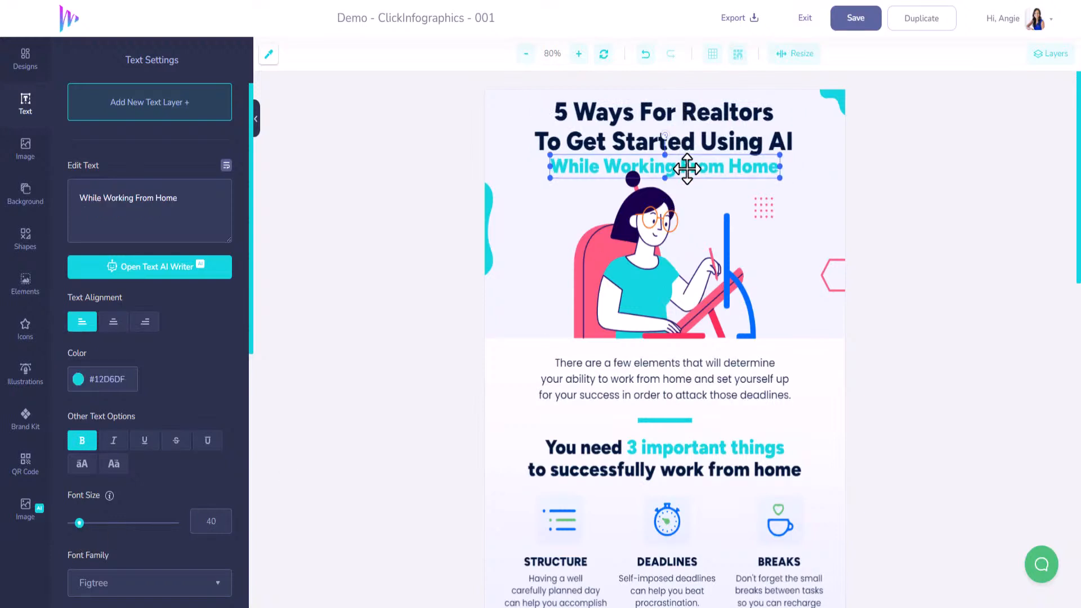
pyautogui.moveTo(200, 192); pyautogui.dragTo(29, 206)
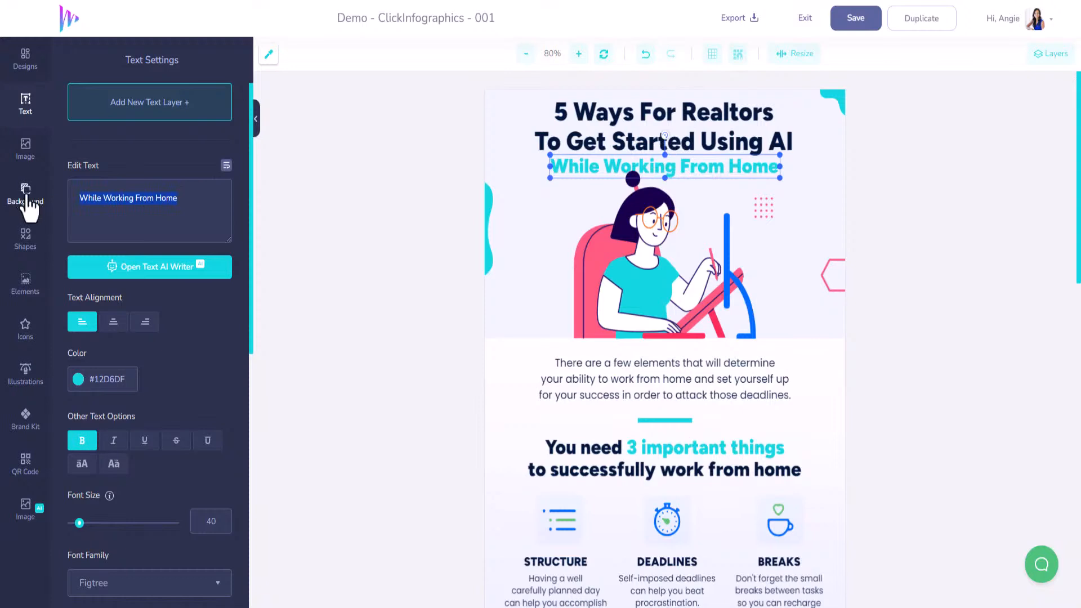
pyautogui.write('In The')
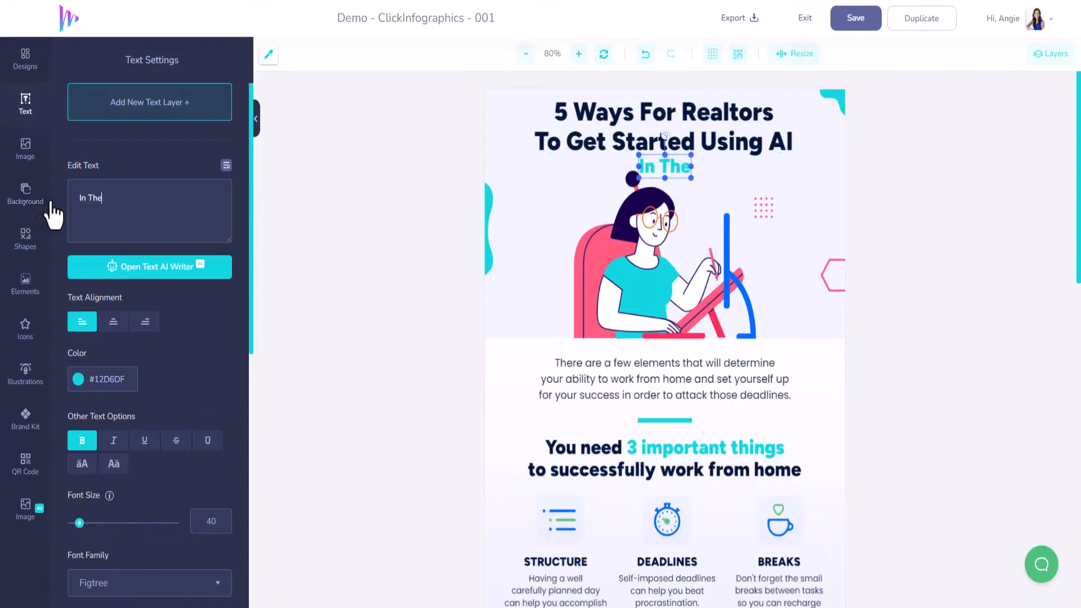
pyautogui.write(' Real Es')
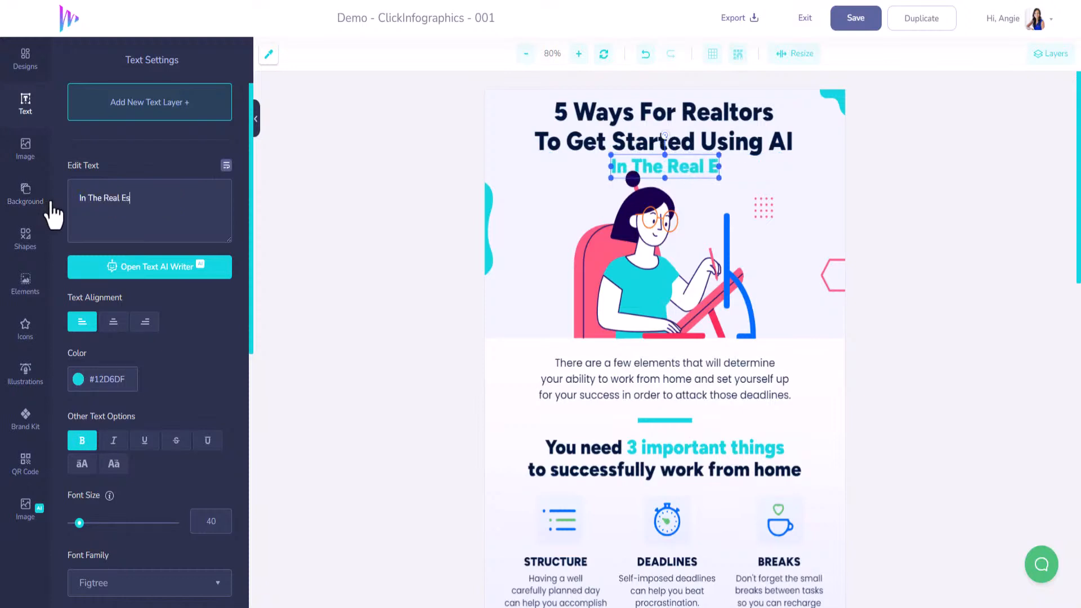
pyautogui.write('tate INdustry')
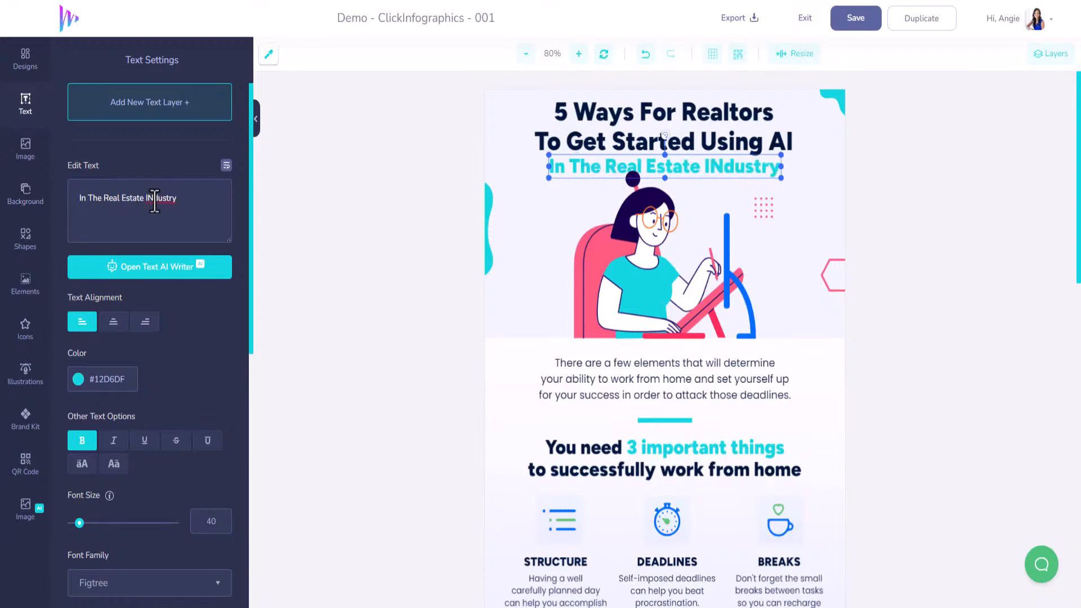
pyautogui.write('n')
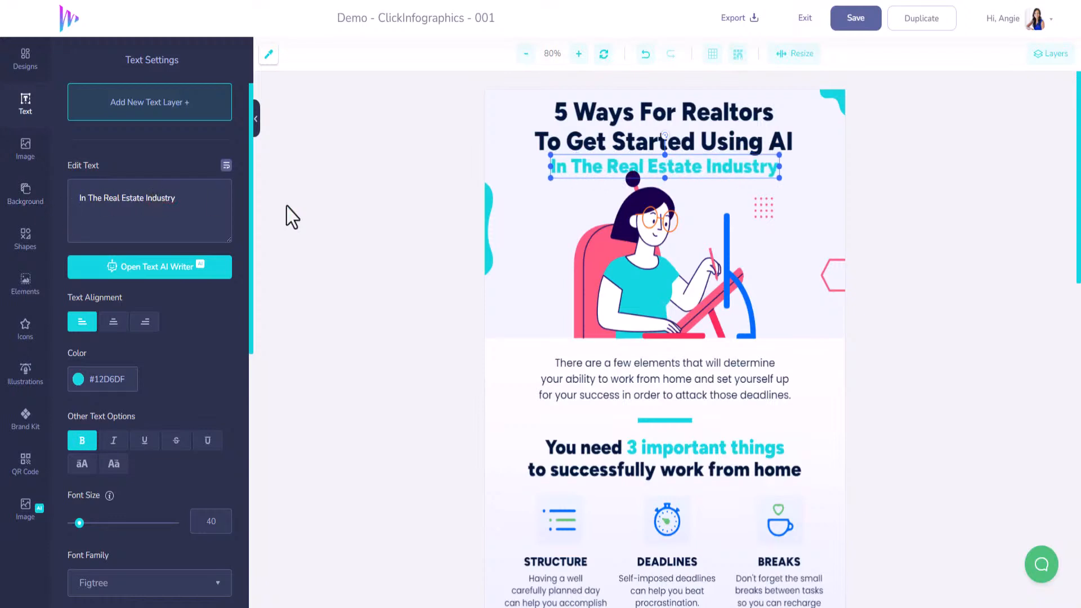
# Shrink the header illustration of the woman slightly and reposition it so it clears the subtitle
pyautogui.click(668, 229)
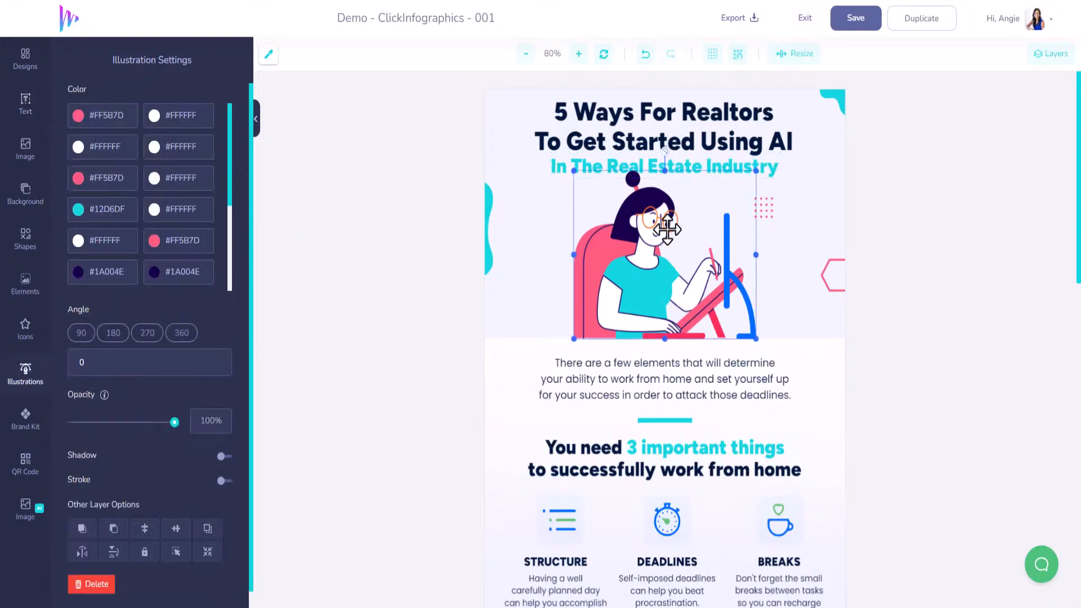
pyautogui.moveTo(755, 170); pyautogui.dragTo(742, 175)
pyautogui.moveTo(718, 243); pyautogui.dragTo(721, 241)
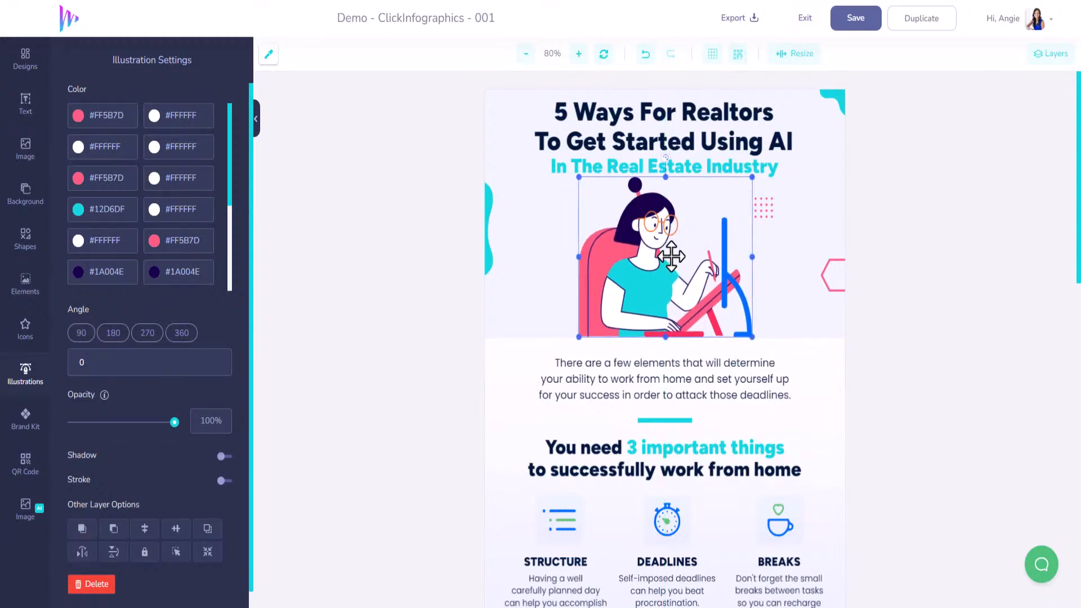
# Replace the intro paragraph below the header illustration with "There are several strategies"
pyautogui.scroll(-2, 688, 387)
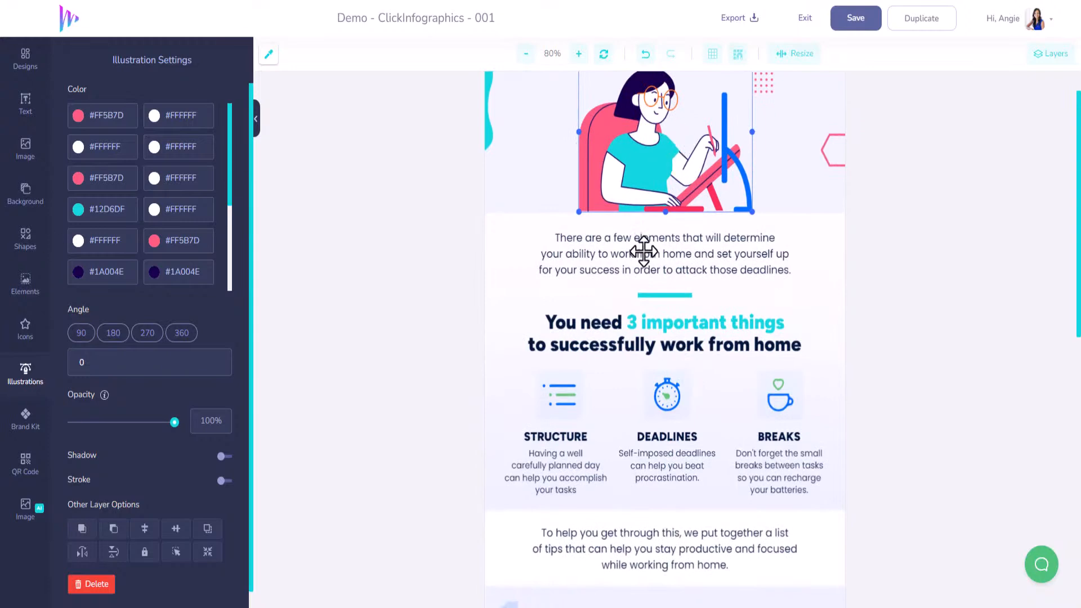
pyautogui.click(568, 261)
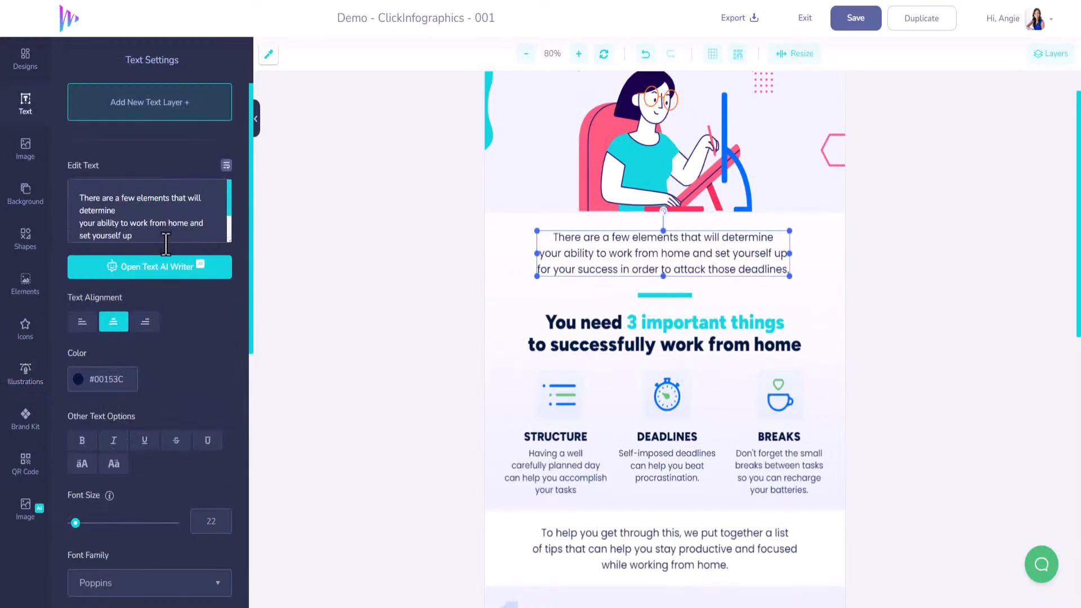
pyautogui.moveTo(160, 237); pyautogui.dragTo(82, 197)
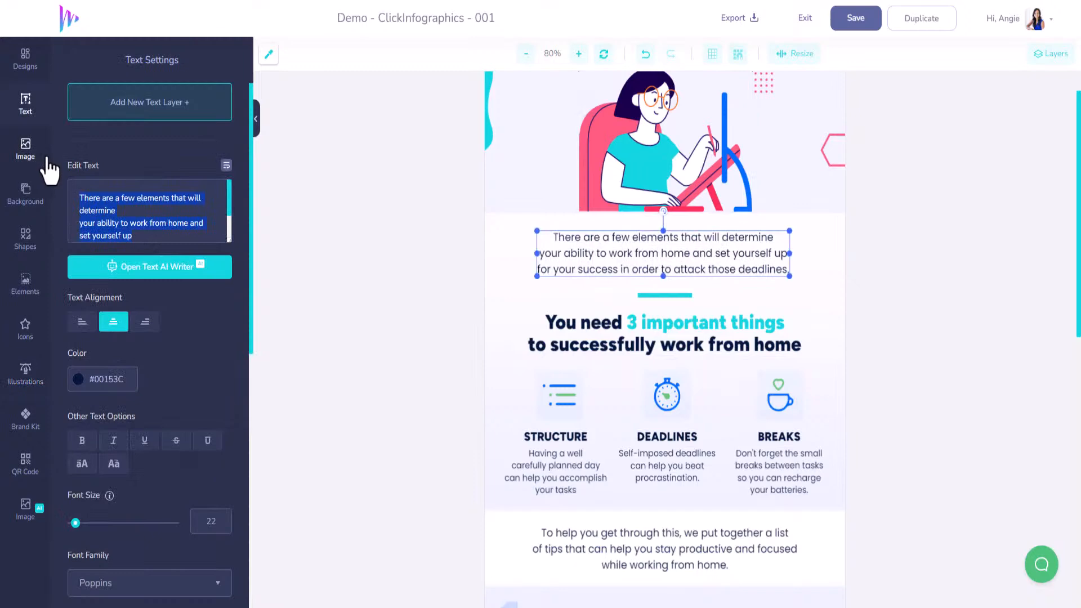
pyautogui.press('BackSpace')
pyautogui.write('There')
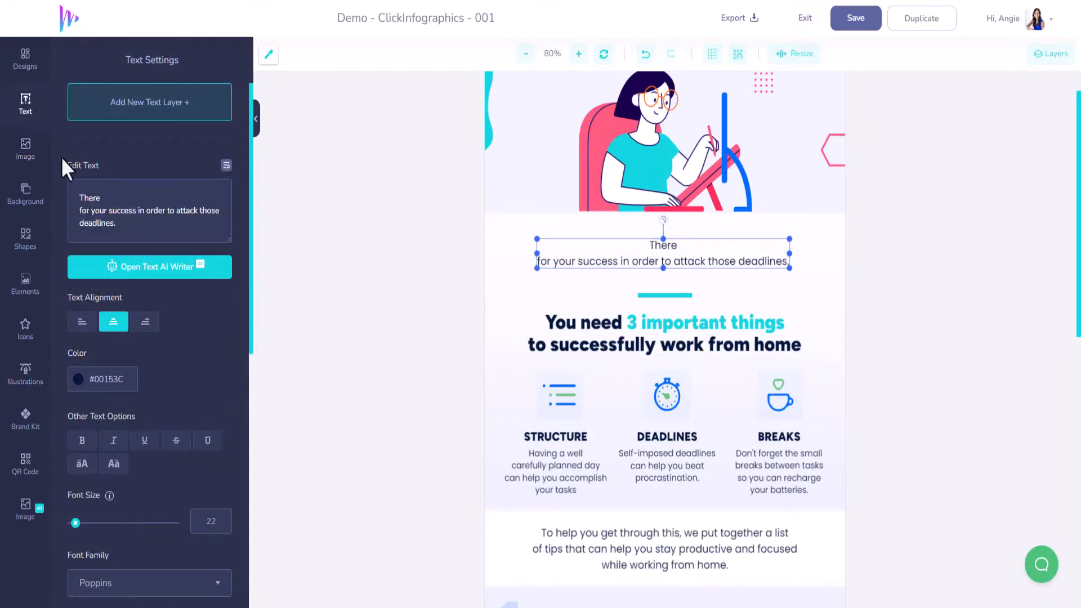
pyautogui.hotkey('ctrl', 'a')
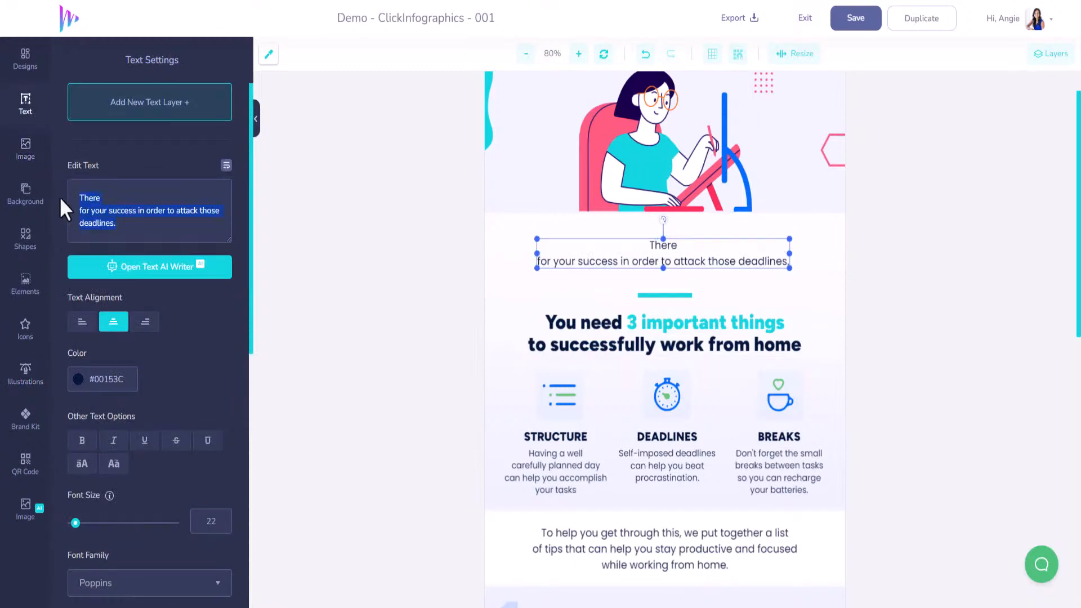
pyautogui.press('BackSpace')
pyautogui.write('There a')
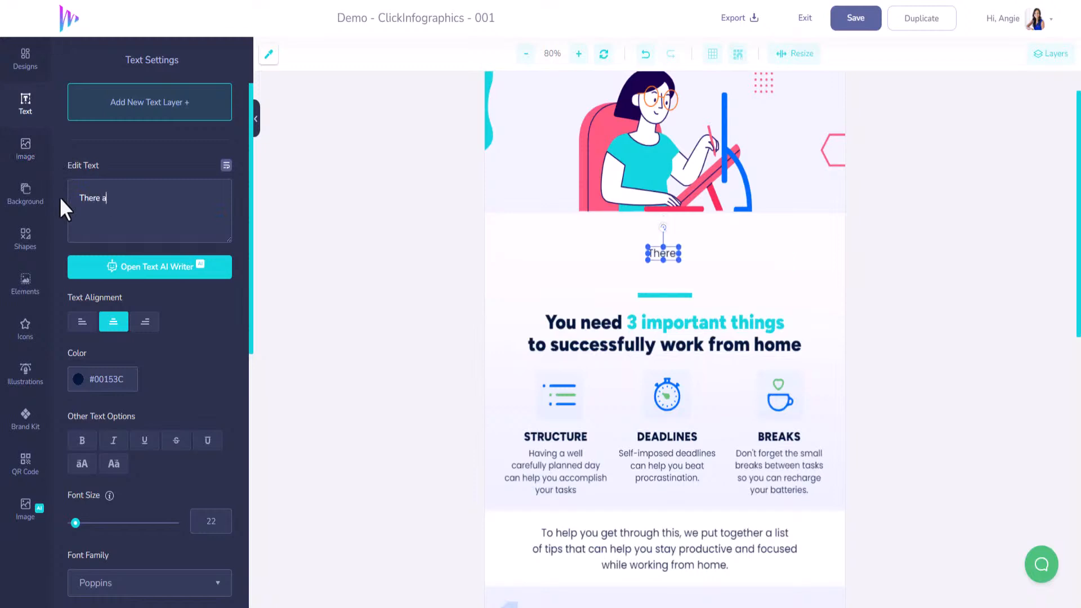
pyautogui.write('re sever')
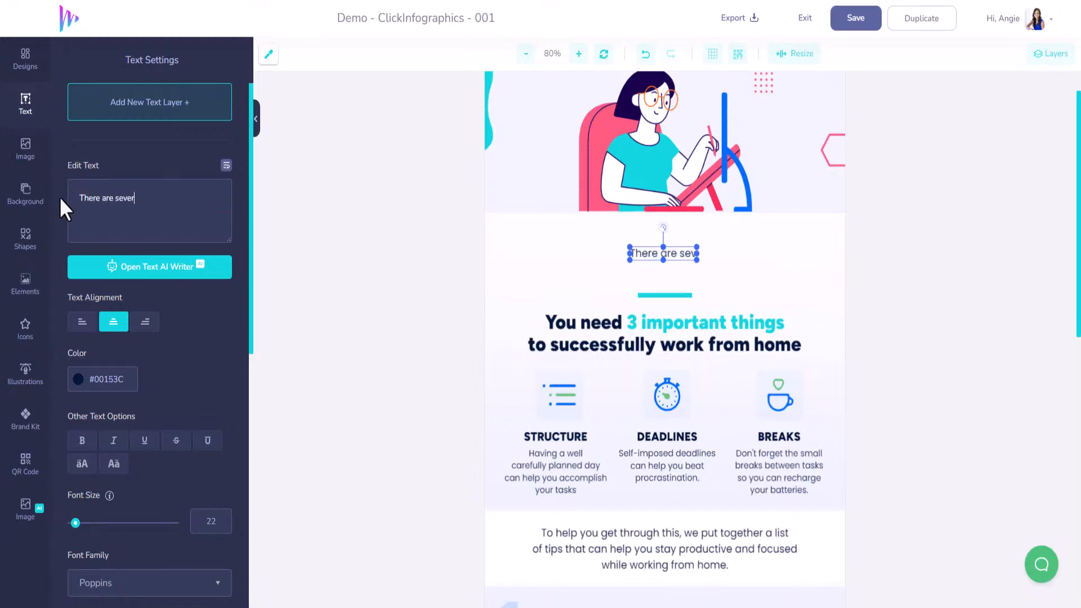
pyautogui.write('al strategies')
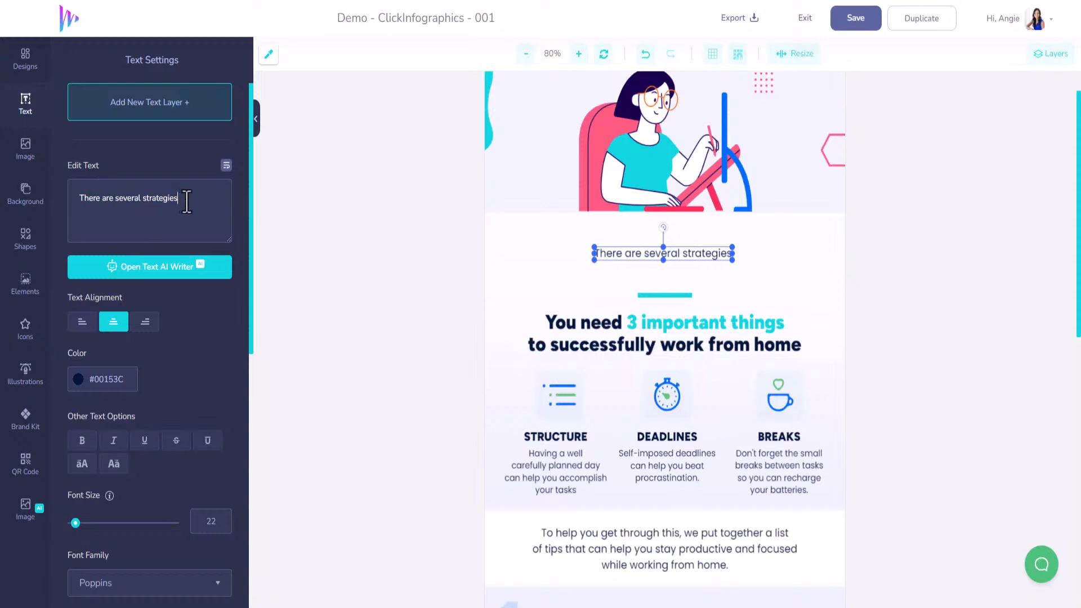
# Replace the intro with "There are several strategies that can help realtors leverage the power of AI to gain a competitive edge and streamline their real estate operations."
pyautogui.moveTo(186, 198); pyautogui.dragTo(59, 202)
pyautogui.write('There are several strategies that can help realtors leverage the power of AI to gain a competitive edge and streamline their real estate operations.')
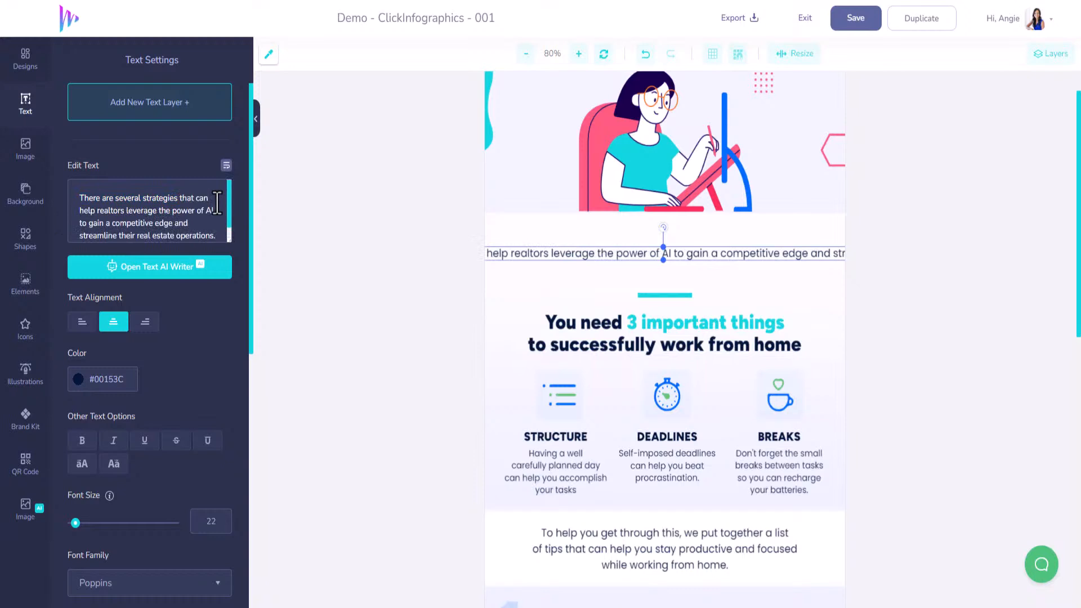
pyautogui.click(216, 201)
pyautogui.press('Return')
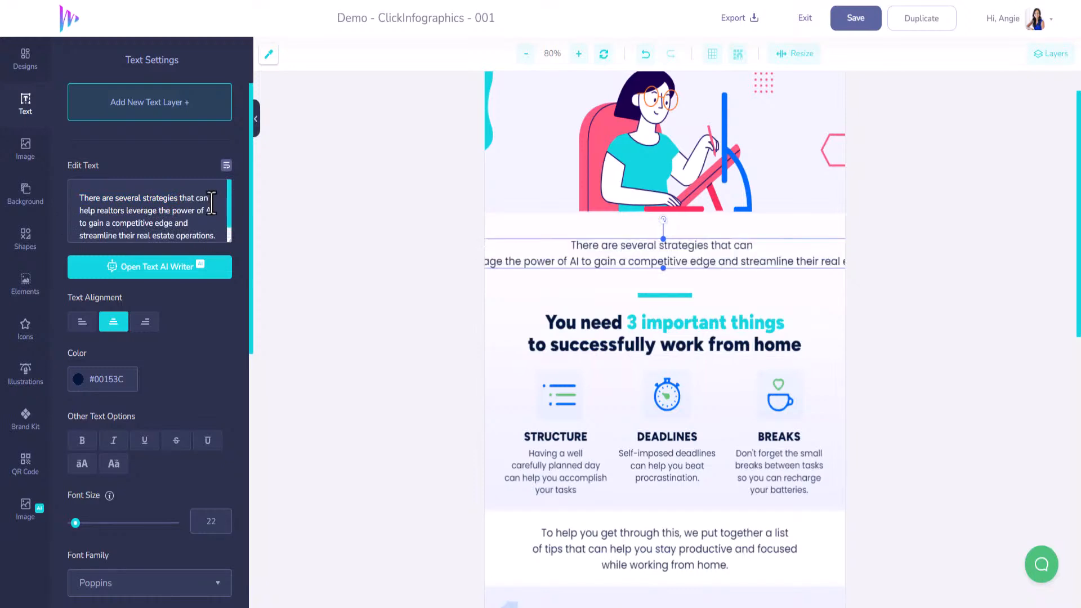
pyautogui.press('BackSpace')
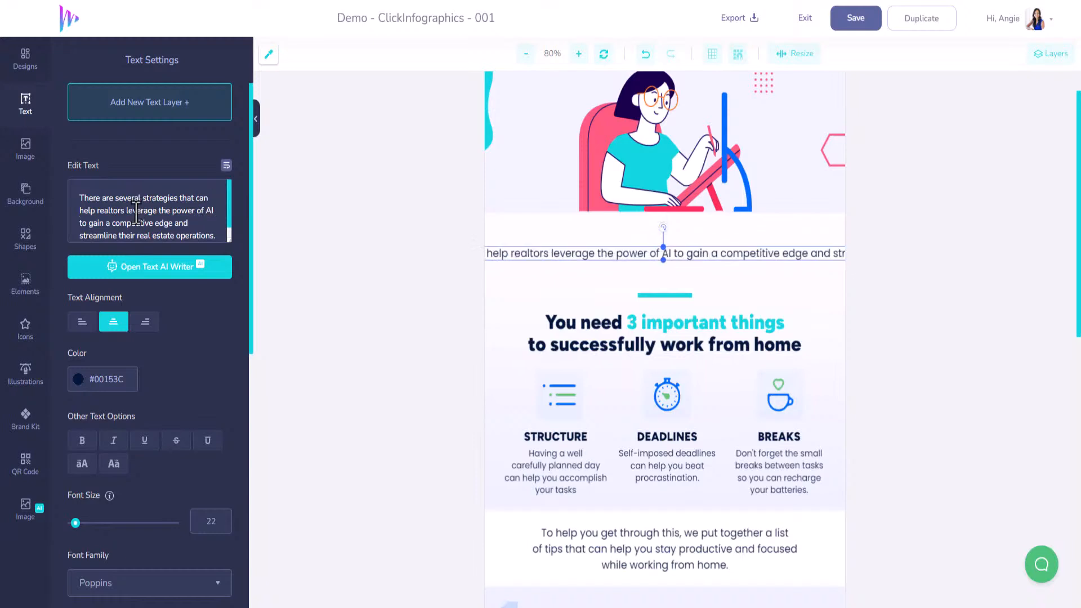
# Split the intro paragraph into three lines, breaking it after "leverage" and after "streamline their"
pyautogui.click(158, 211)
pyautogui.press('Return')
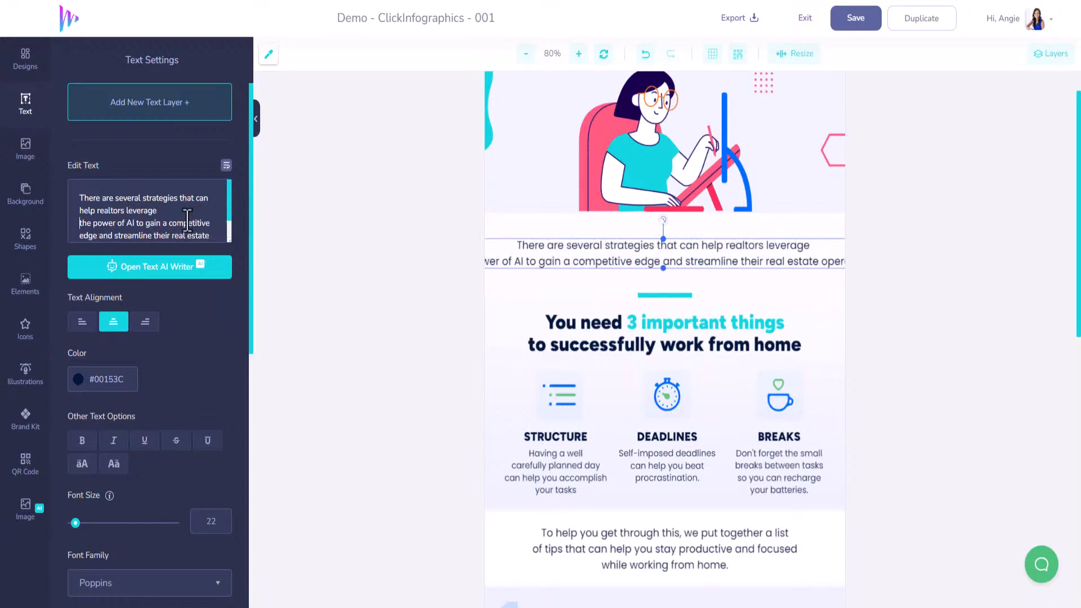
pyautogui.click(170, 236)
pyautogui.press('BackSpace')
pyautogui.press('Return')
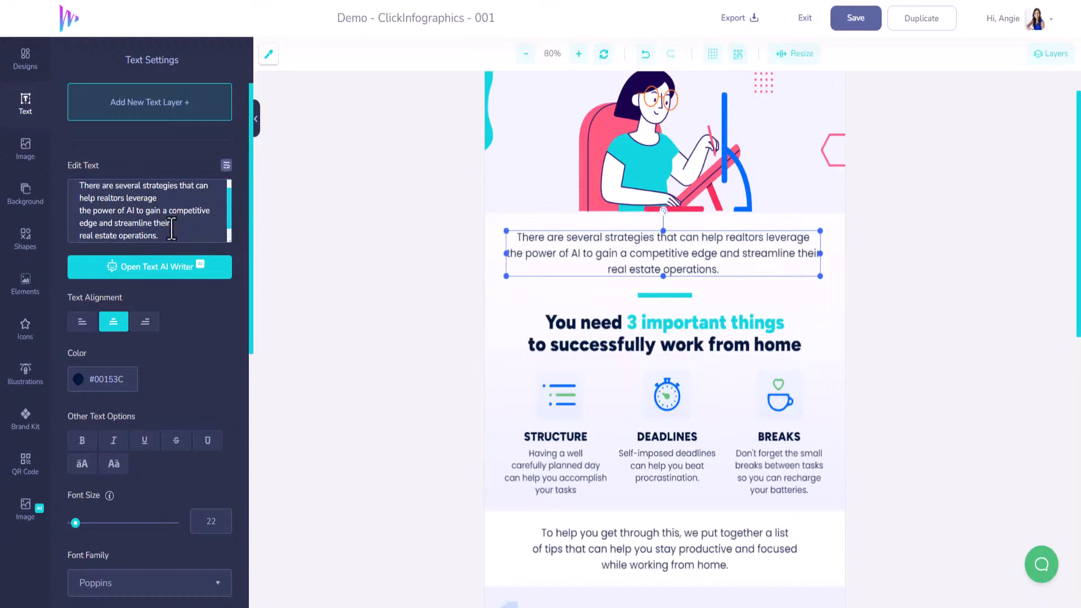
pyautogui.click(178, 226)
pyautogui.click(112, 224)
pyautogui.press('Return')
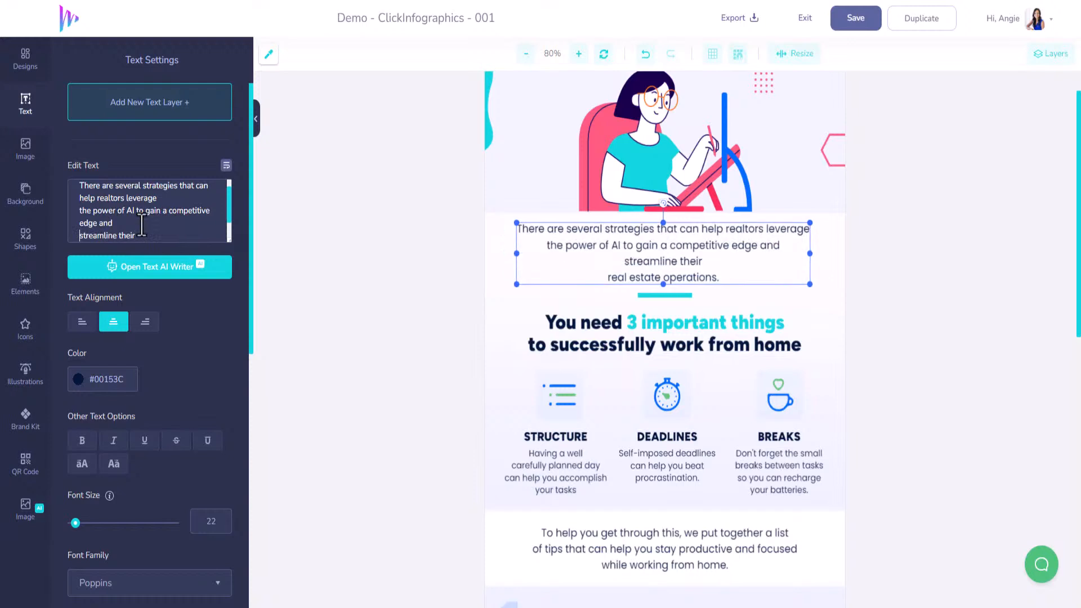
pyautogui.press('BackSpace')
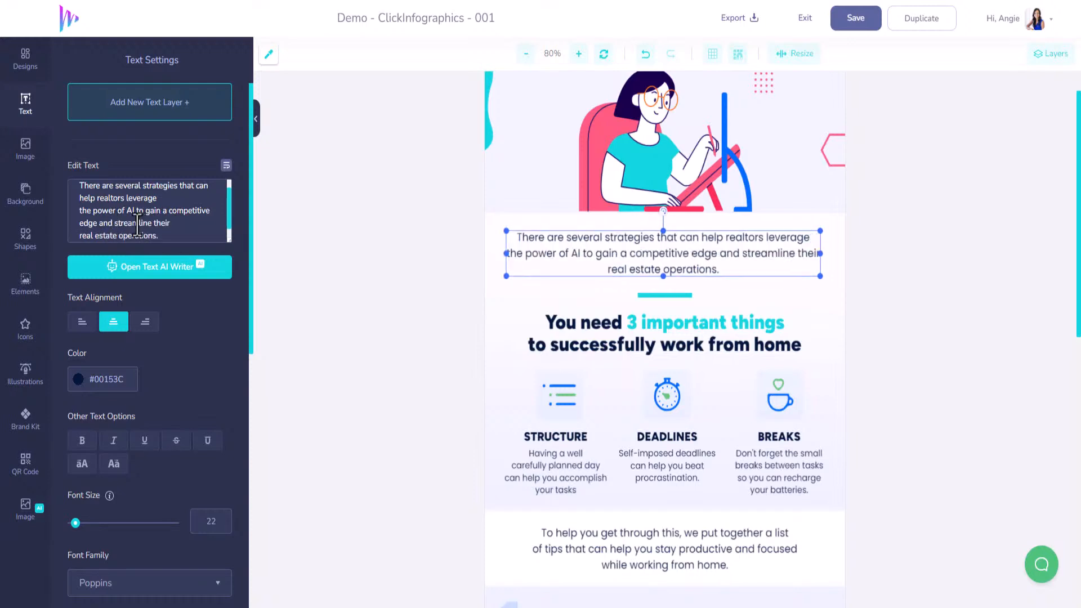
# Review the infographic from the title and intro down through the three-things section to the first numbered tip
pyautogui.scroll(2, 596, 329)
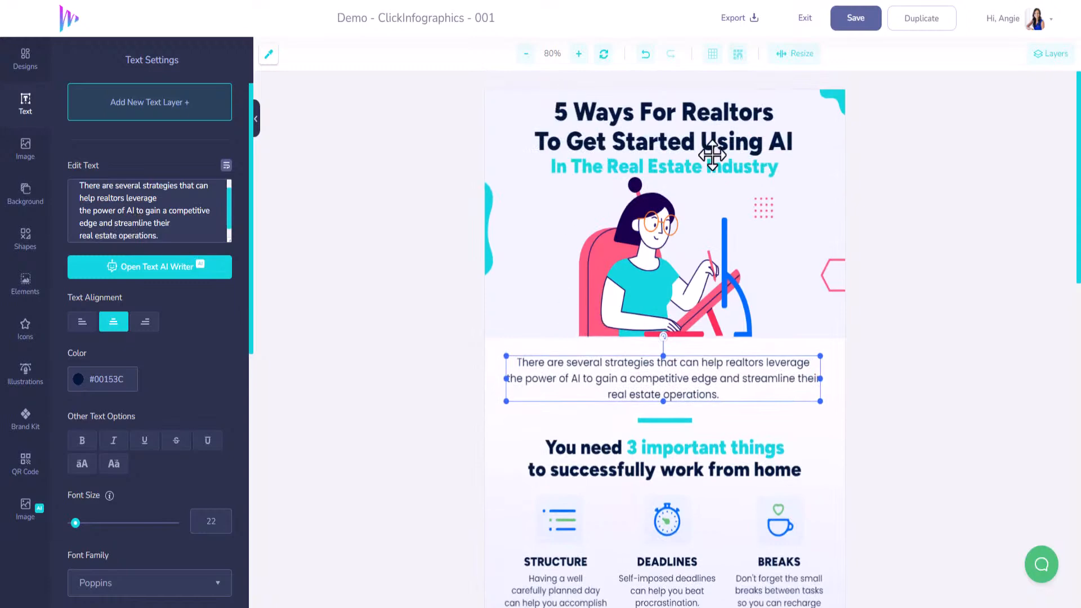
pyautogui.scroll(-3, 748, 369)
pyautogui.scroll(-2, 681, 565)
pyautogui.scroll(5, 680, 536)
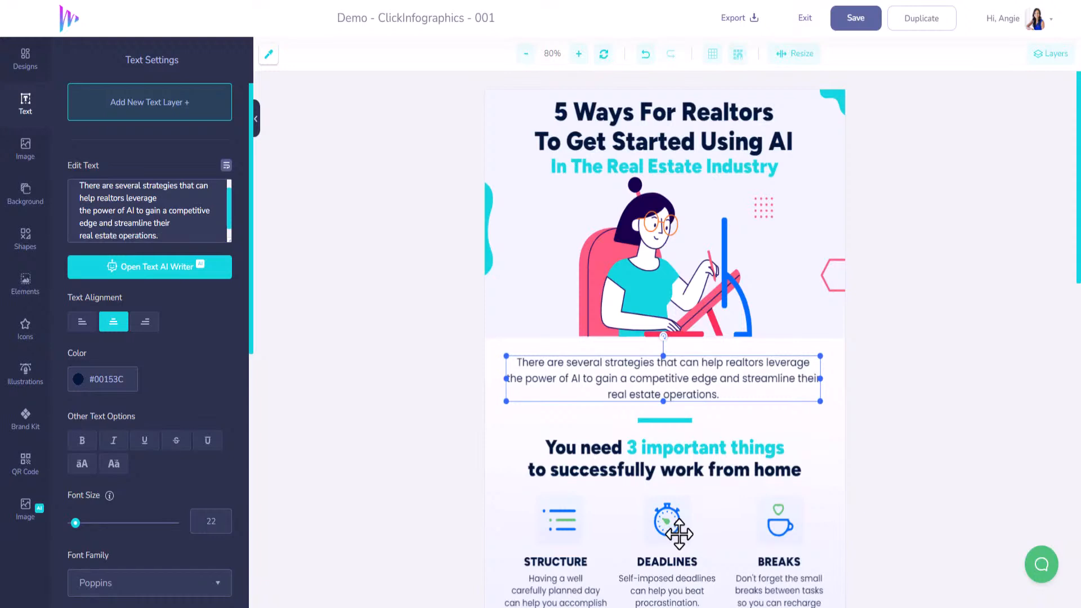
pyautogui.scroll(-1, 681, 473)
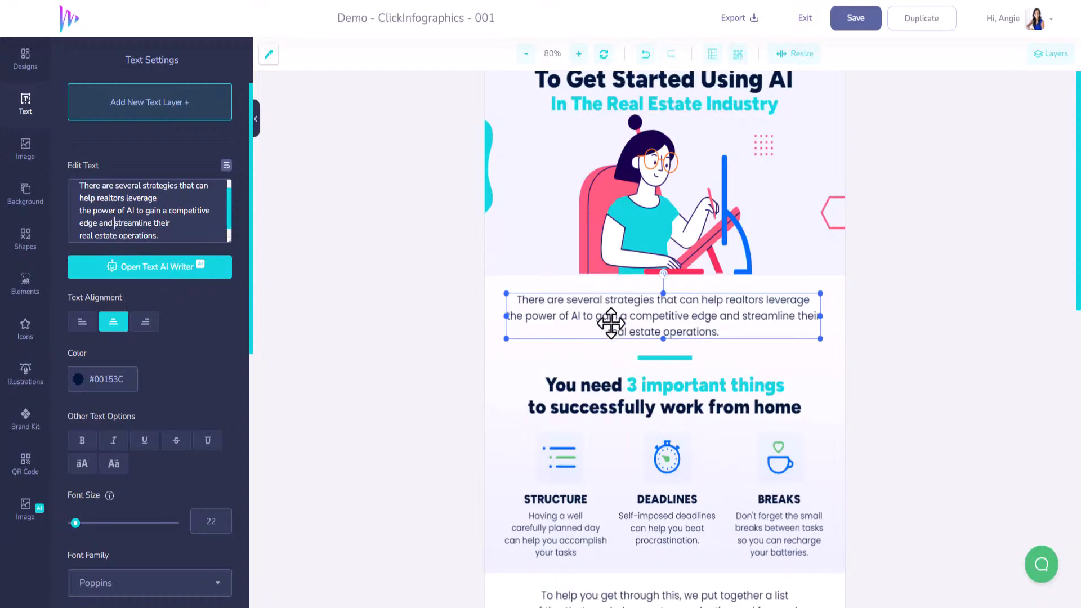
pyautogui.scroll(-3, 627, 386)
pyautogui.click(624, 213)
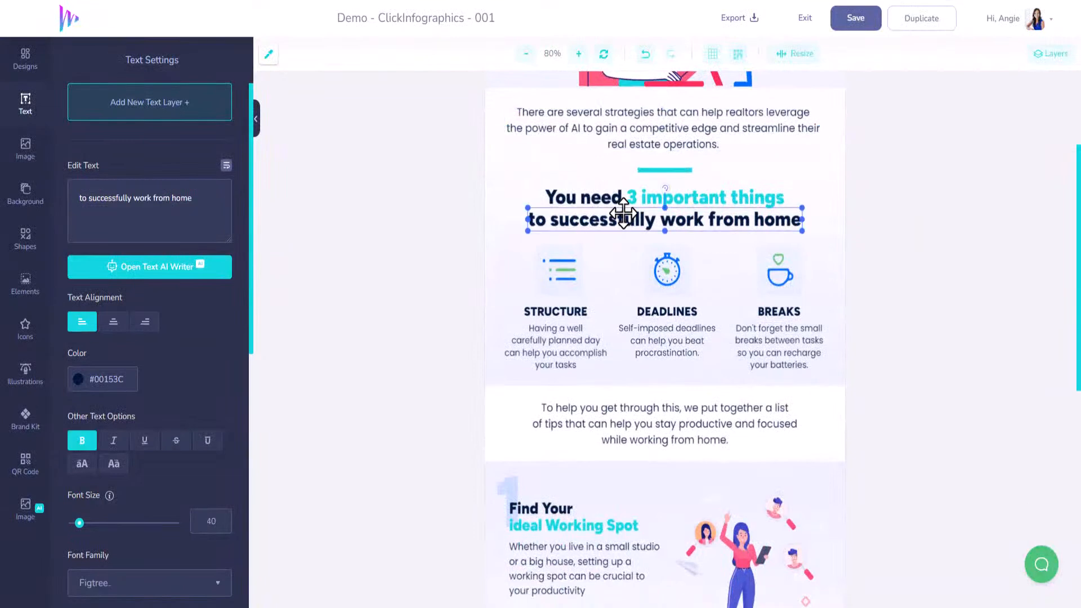
pyautogui.scroll(-2, 640, 411)
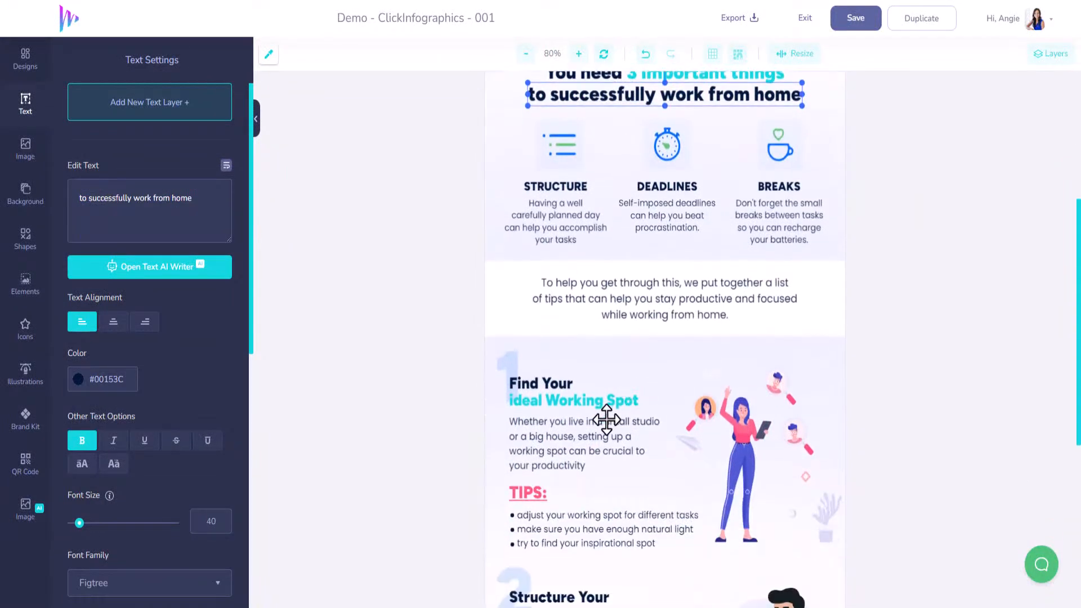
# Look at the Text AI Writer form for the first tip's body paragraph and return to the text settings
pyautogui.click(595, 437)
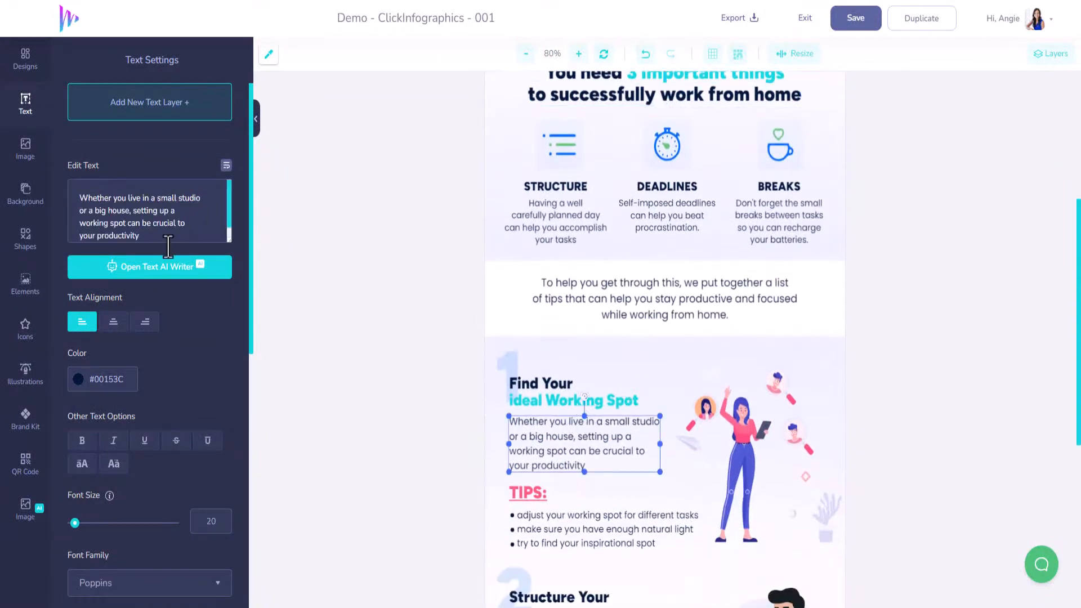
pyautogui.click(159, 267)
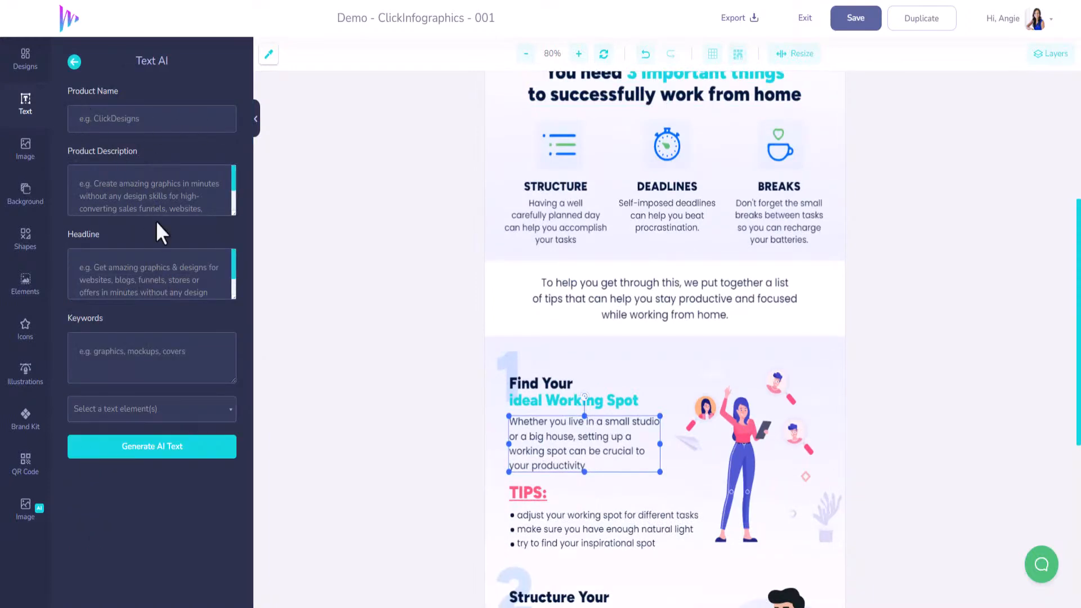
pyautogui.click(73, 62)
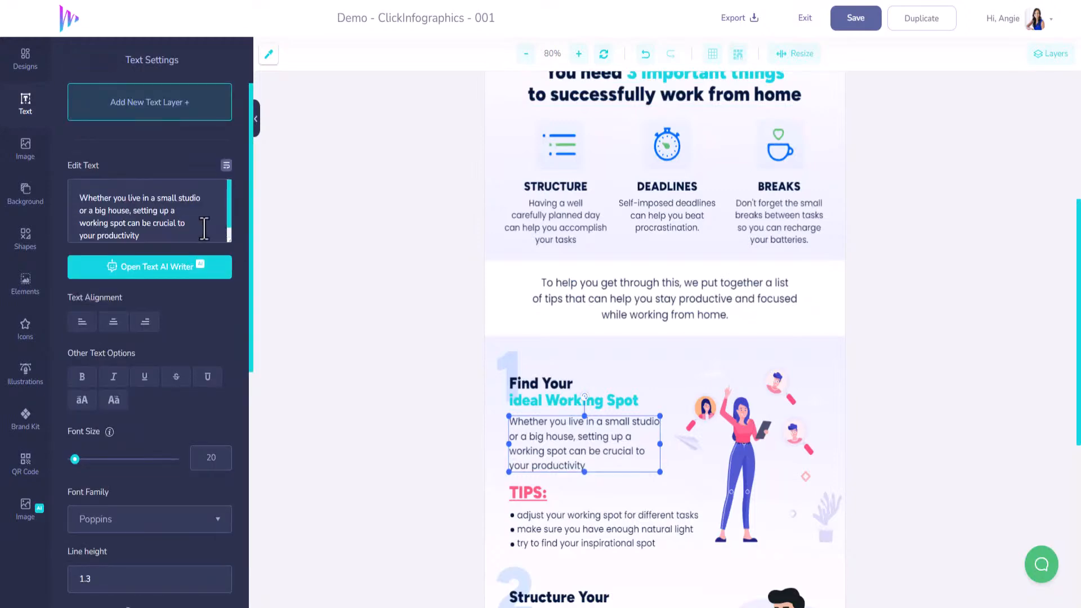
# Replace the heading line "to successfully work from home" with "essential components to effectively integrate AI into your real estate business."
pyautogui.scroll(5, 628, 263)
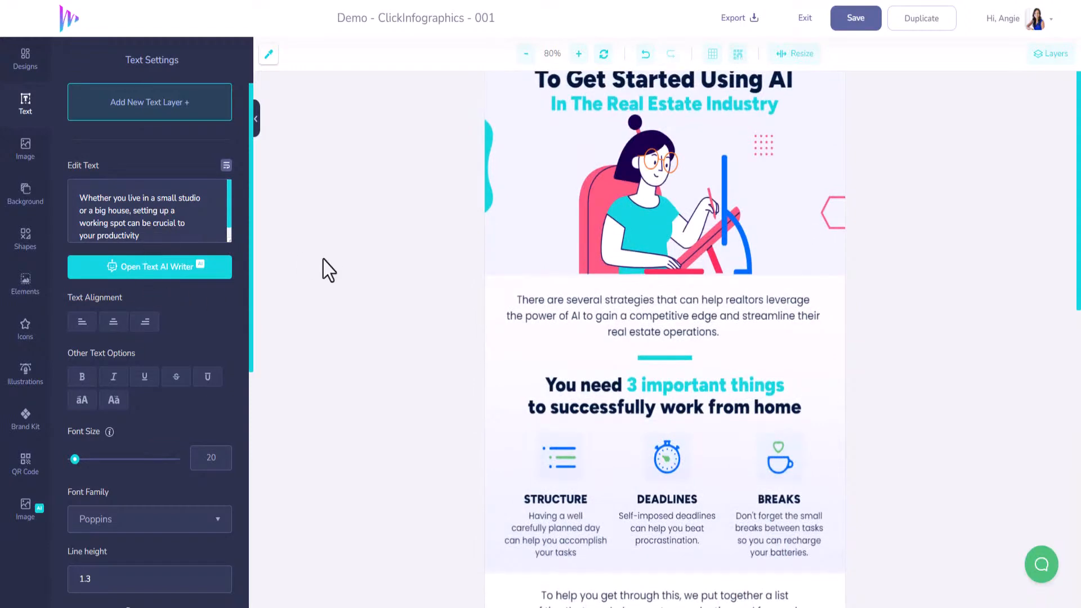
pyautogui.scroll(1, 325, 265)
pyautogui.scroll(-2, 459, 365)
pyautogui.scroll(-1, 459, 365)
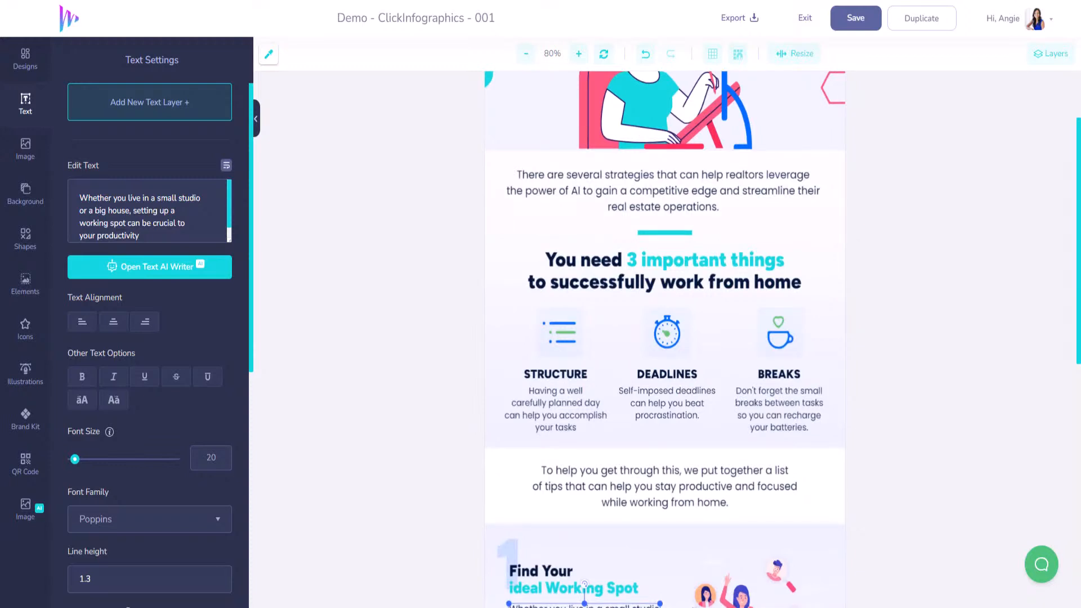
pyautogui.click(606, 271)
pyautogui.tripleClick(156, 200)
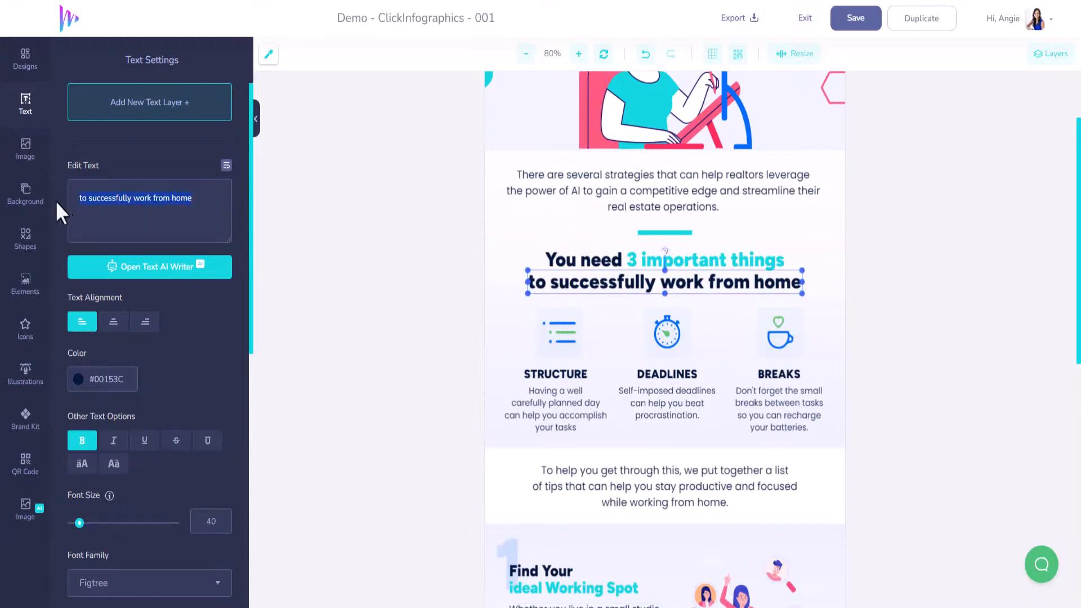
pyautogui.write('essential components to effectively integrate AI into your real estate business.')
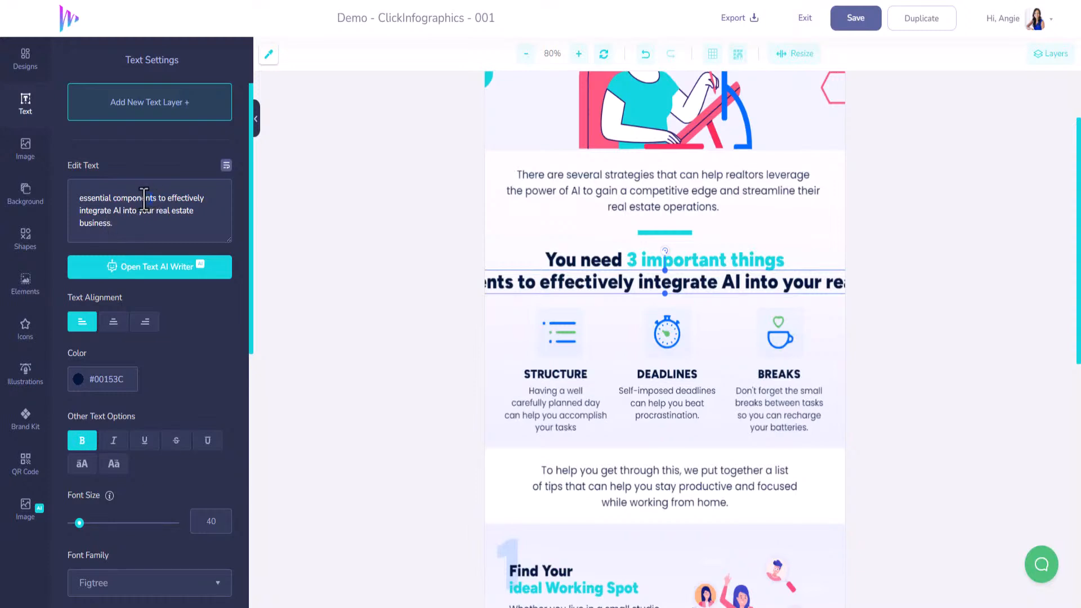
# Change the turquoise heading text "3 important things" to "essential components"
pyautogui.click(688, 263)
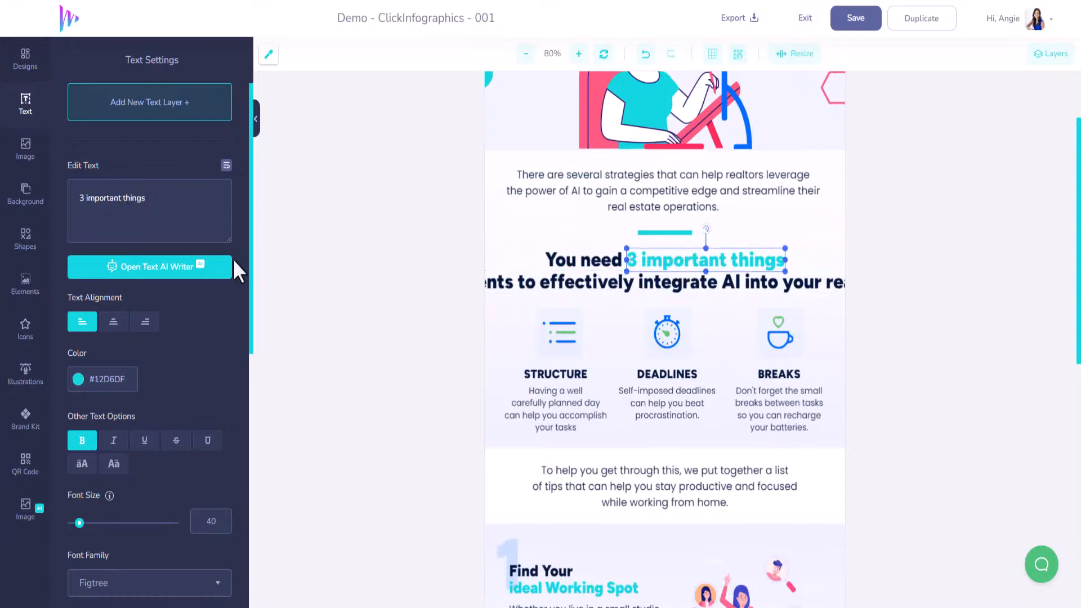
pyautogui.moveTo(148, 198); pyautogui.dragTo(85, 197)
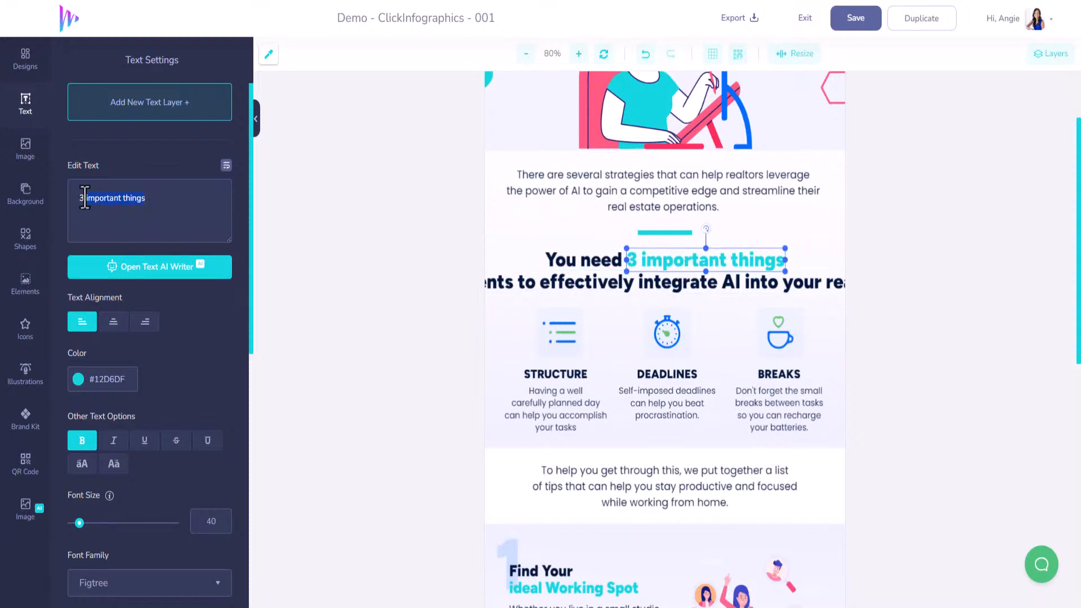
pyautogui.write('ess')
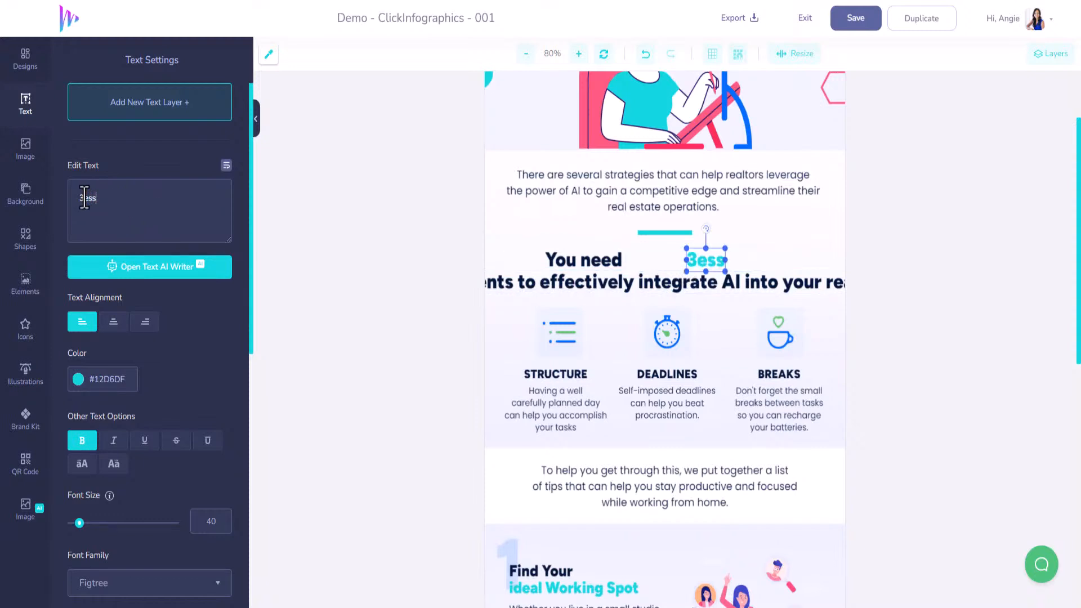
pyautogui.write('entia')
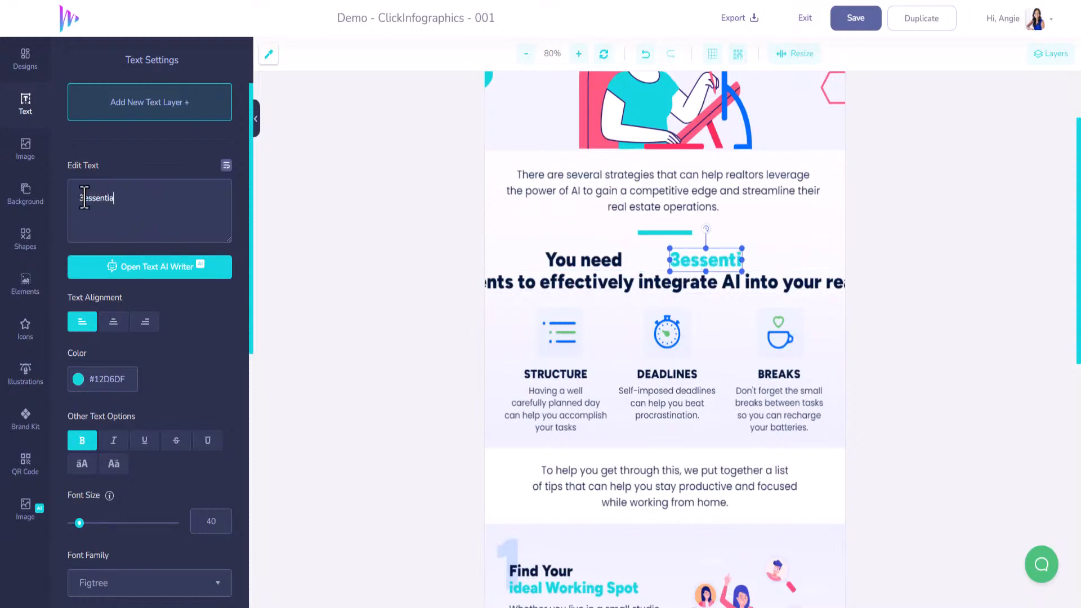
pyautogui.write('l compo')
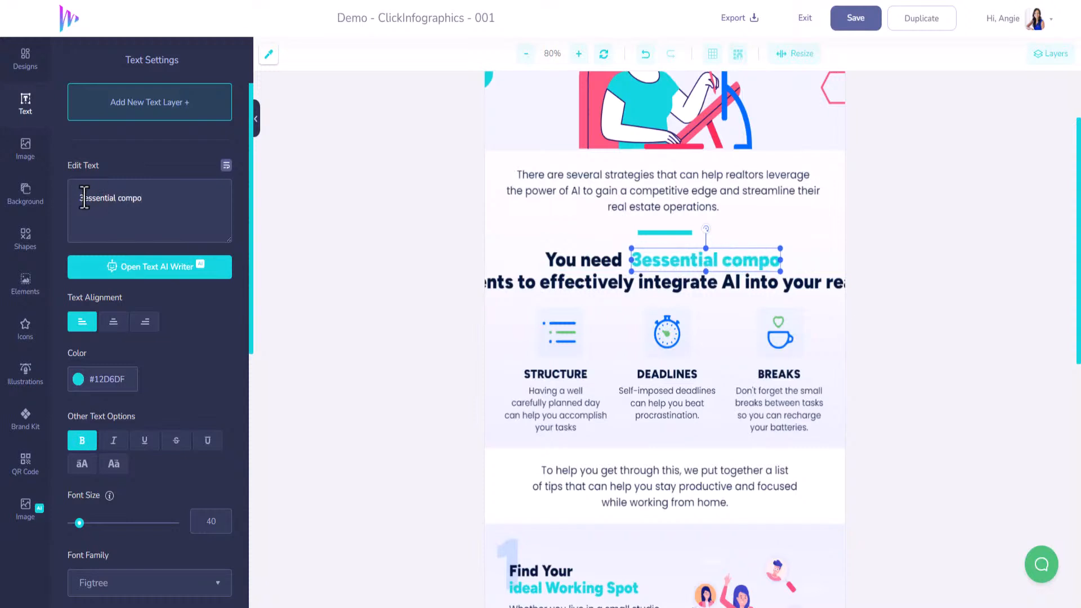
pyautogui.write('nents')
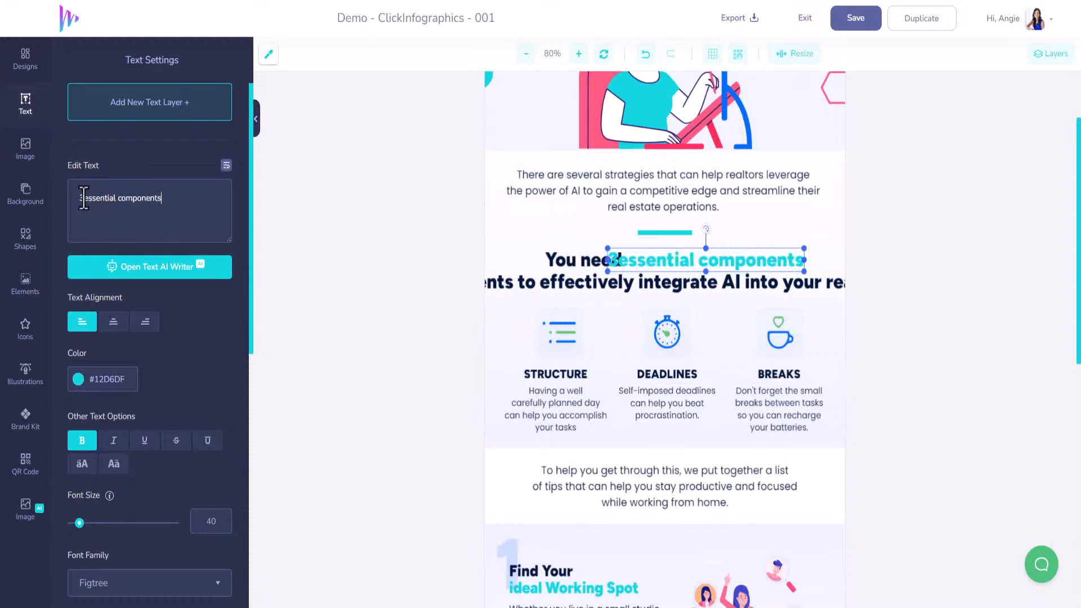
pyautogui.click(83, 198)
pyautogui.press('BackSpace')
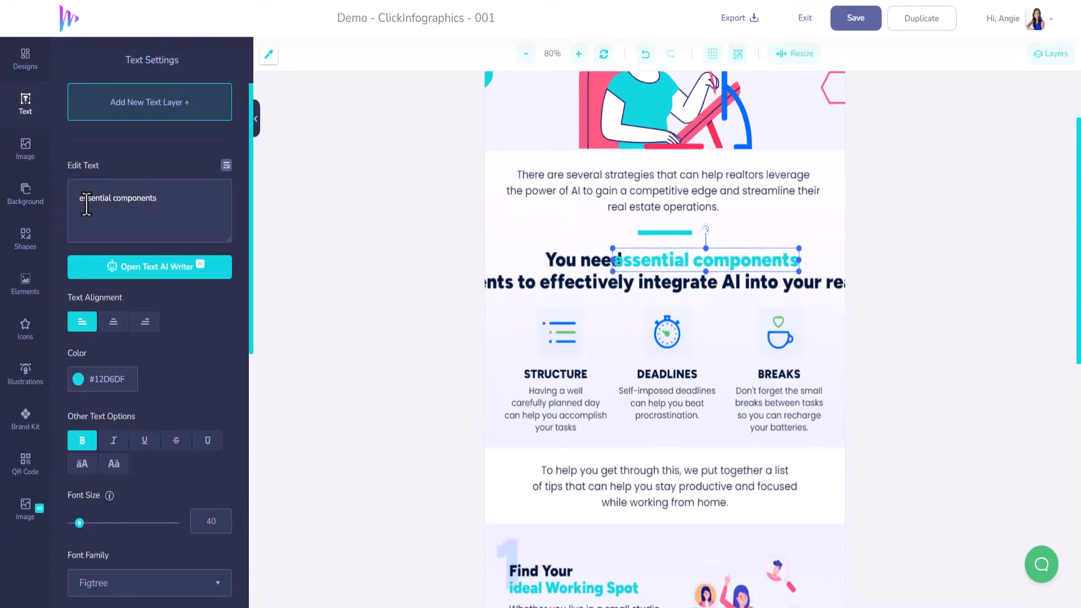
# Nudge the "You need" text to the left until it clears the turquoise "essential components"
pyautogui.click(646, 270)
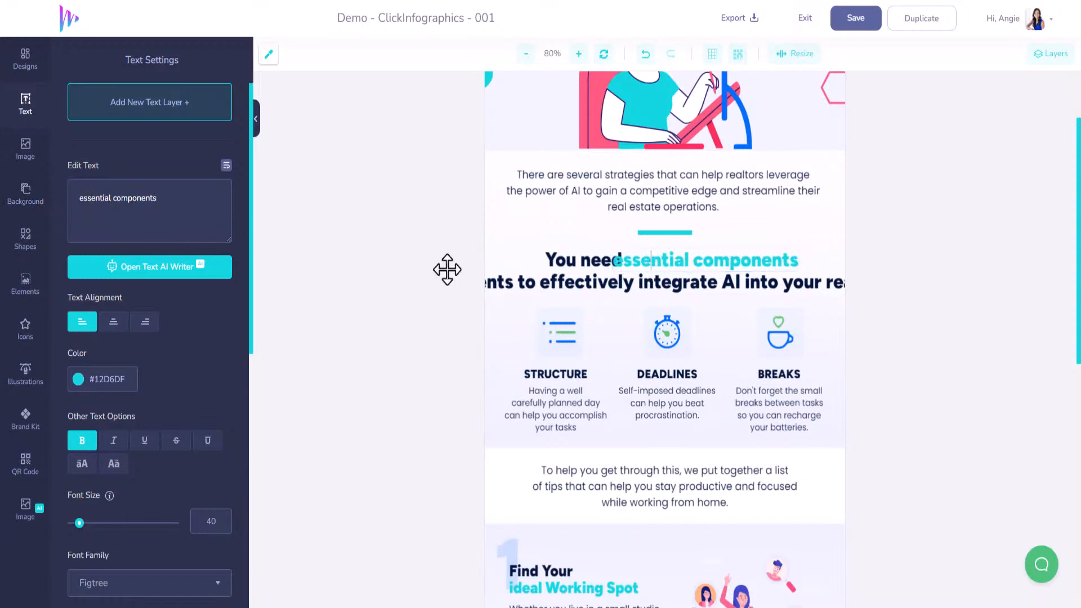
pyautogui.click(583, 279)
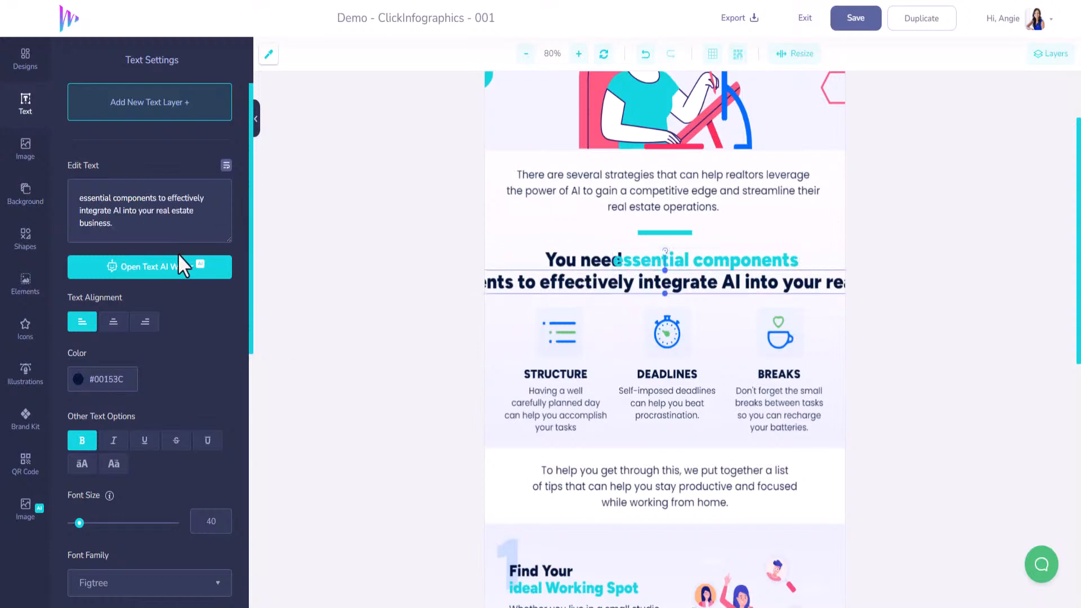
pyautogui.click(565, 262)
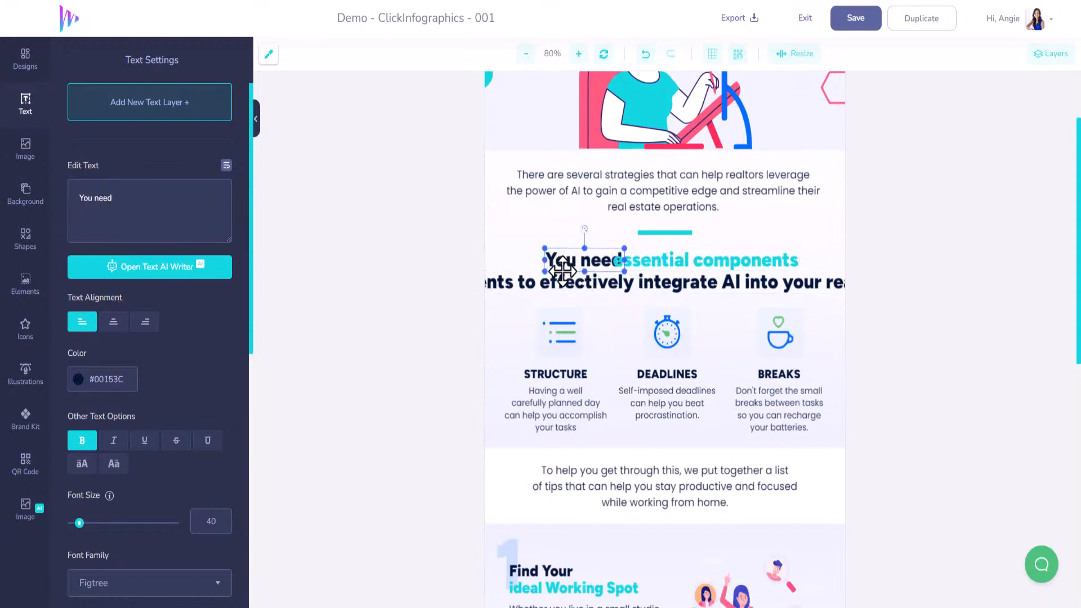
pyautogui.click(563, 275)
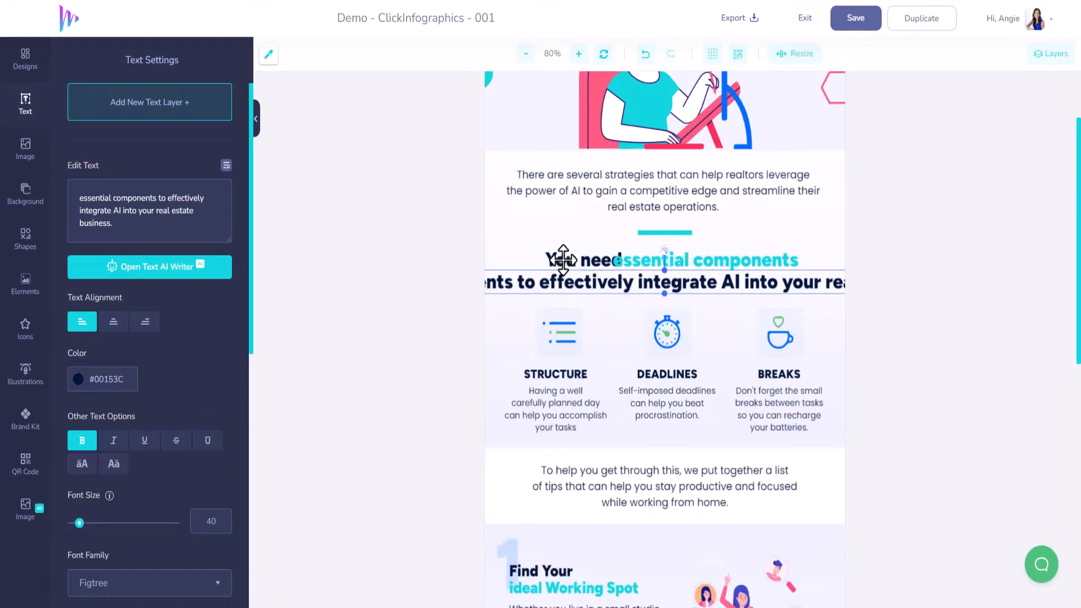
pyautogui.click(563, 258)
pyautogui.press('Left')
pyautogui.press('Left')
pyautogui.press('Left')
pyautogui.press('Left')
pyautogui.press('Left')
pyautogui.press('Left')
pyautogui.press('Left')
pyautogui.press('Left')
pyautogui.press('Left')
pyautogui.press('Left')
pyautogui.press('Left')
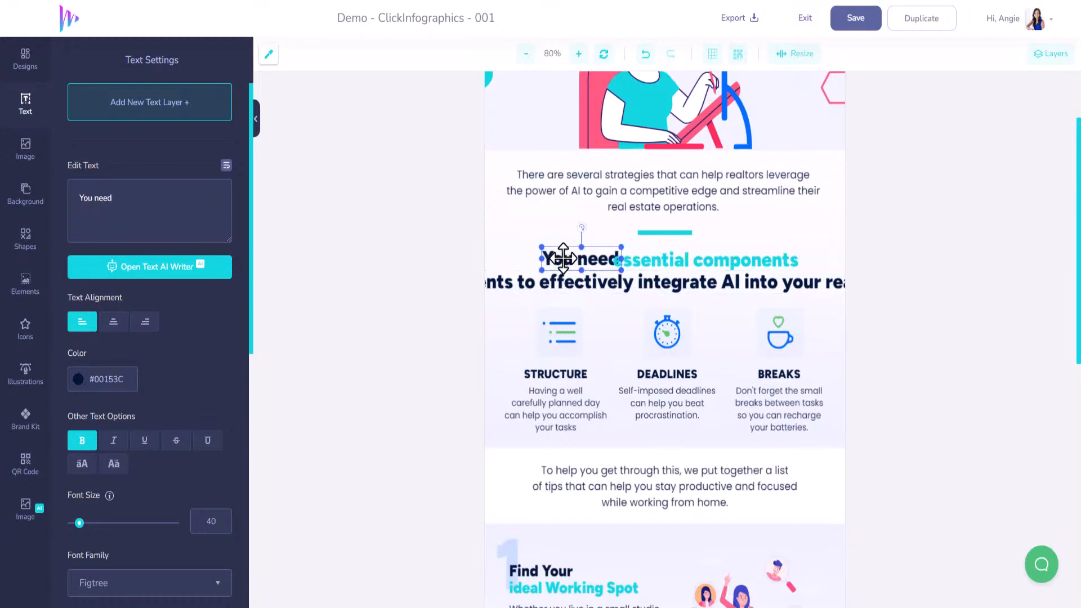
pyautogui.press('Left')
pyautogui.press('Left')
pyautogui.press('Left')
pyautogui.press('Left')
pyautogui.press('Left')
pyautogui.press('Left')
pyautogui.press('Left')
pyautogui.press('Left')
pyautogui.press('Left')
pyautogui.press('Left')
pyautogui.press('Left')
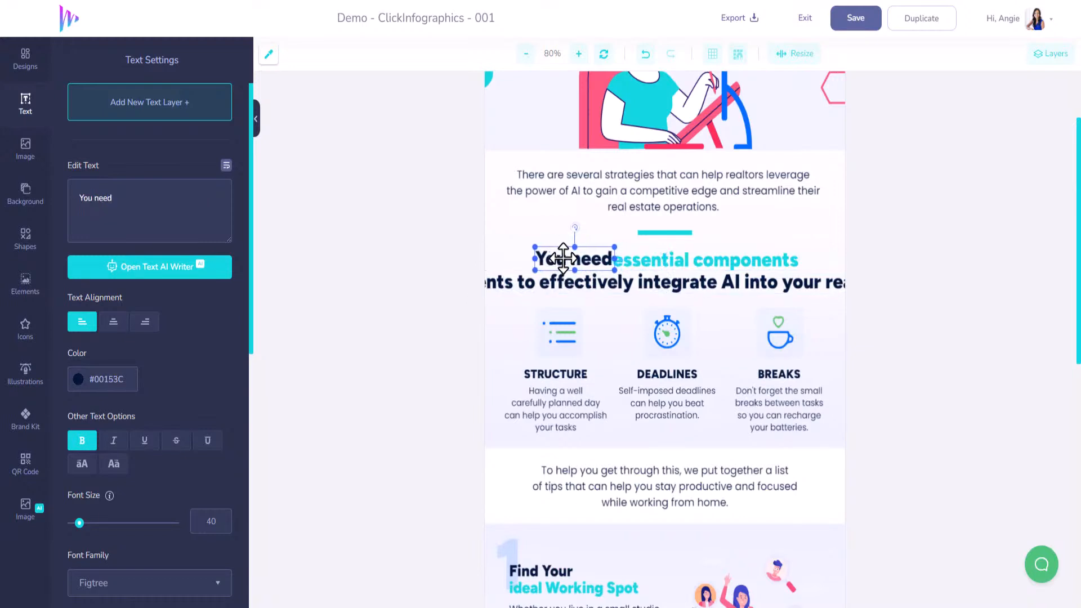
pyautogui.press('Left')
pyautogui.press('Left')
pyautogui.press('Left')
# Remove "essential components" from the dark second heading line and break its remaining text after "integrate AI into"
pyautogui.scroll(-1, 563, 258)
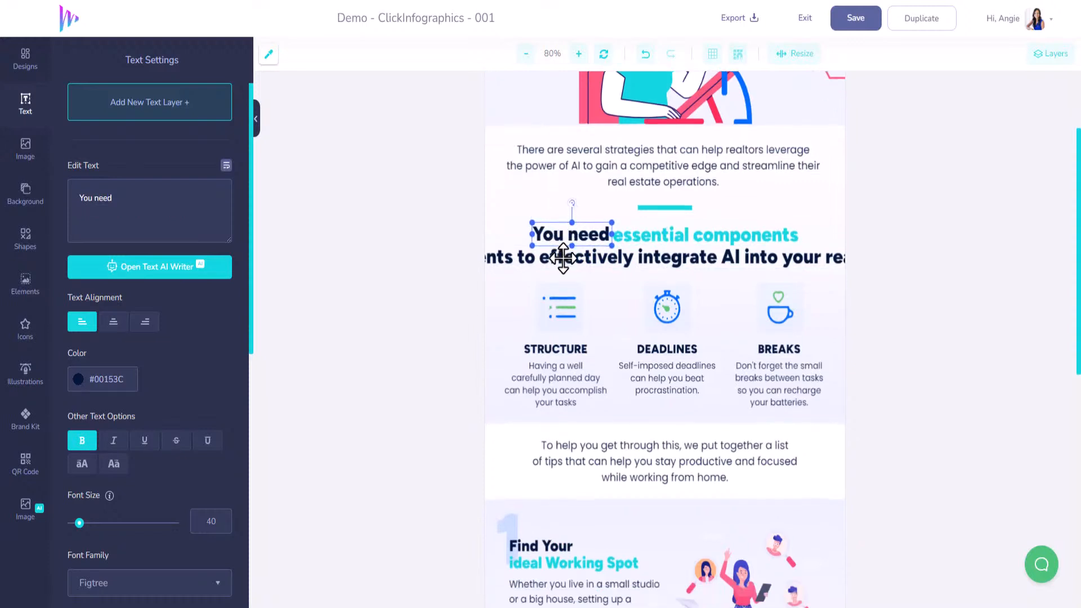
pyautogui.click(606, 262)
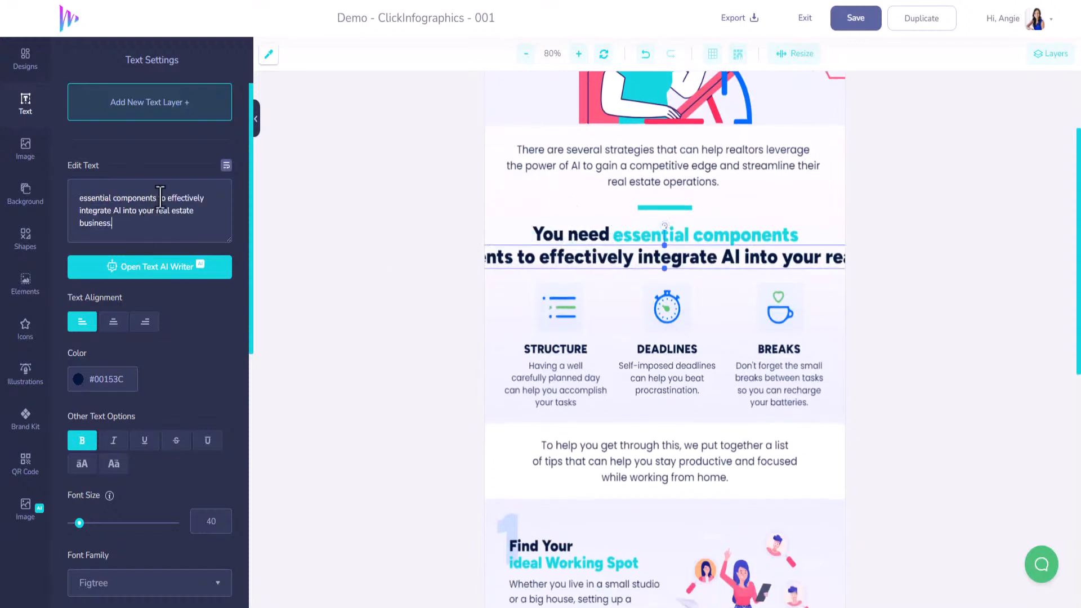
pyautogui.moveTo(157, 197); pyautogui.dragTo(50, 197)
pyautogui.press('BackSpace')
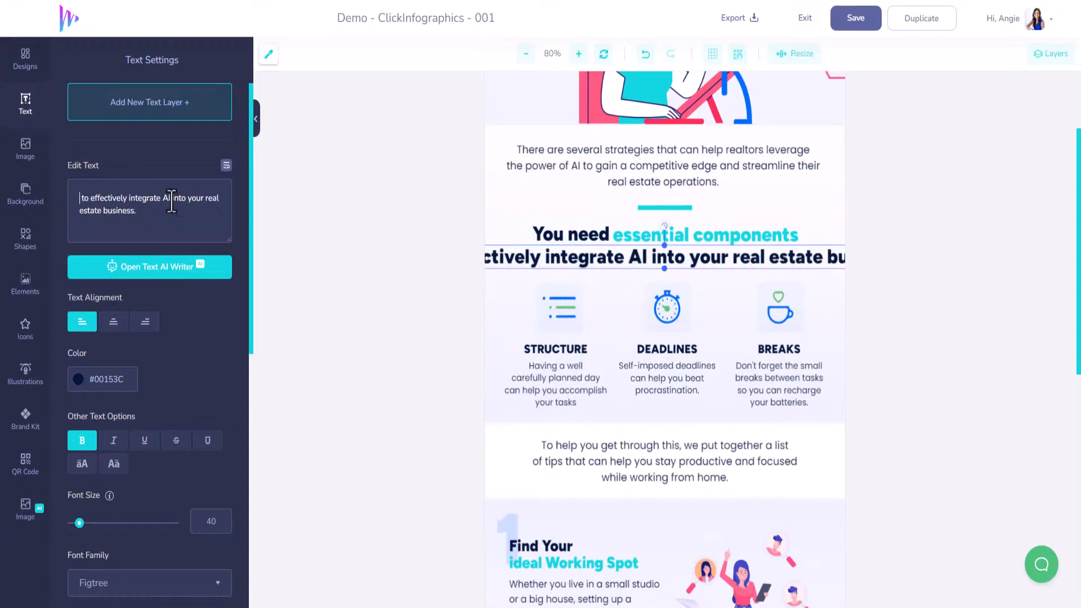
pyautogui.moveTo(182, 201); pyautogui.dragTo(202, 201)
pyautogui.press('Return')
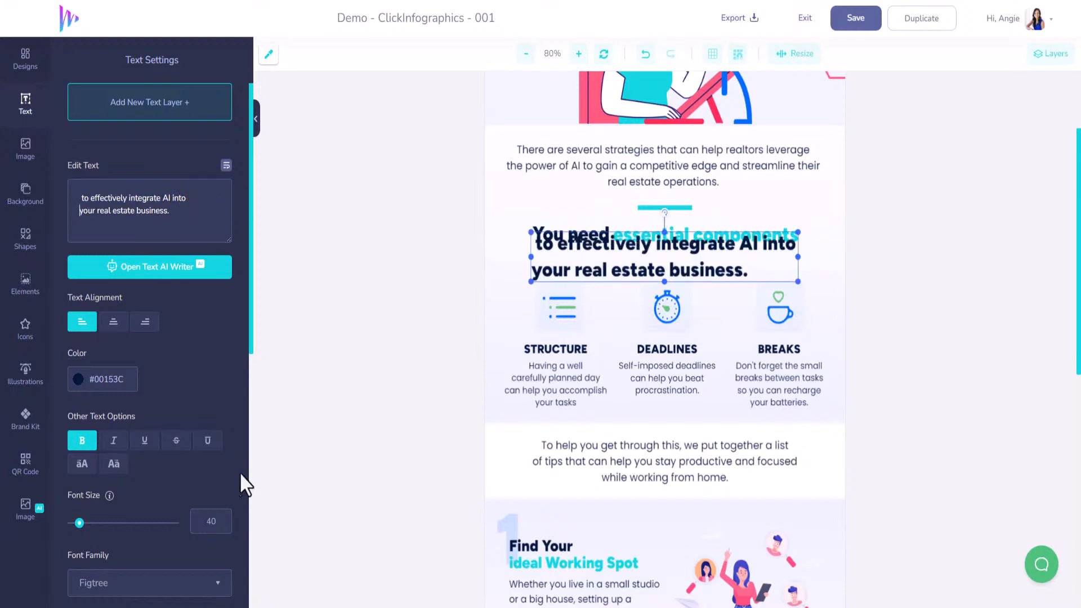
# Center-align the heading text "to effectively integrate AI into your real estate business." and set its line height to 1
pyautogui.click(113, 322)
pyautogui.scroll(-3, 153, 512)
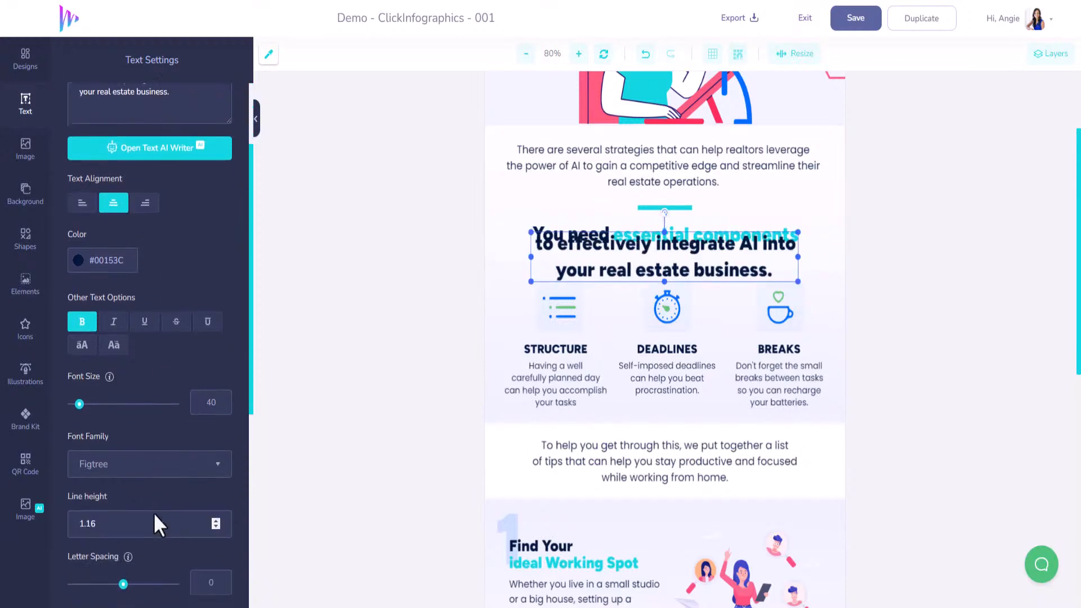
pyautogui.click(218, 458)
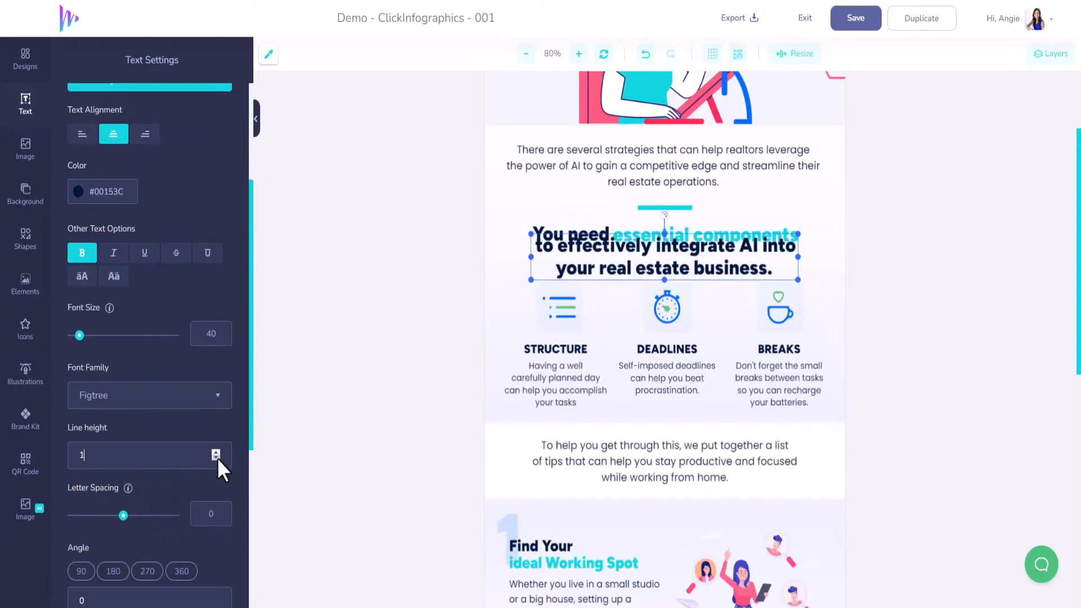
pyautogui.click(217, 458)
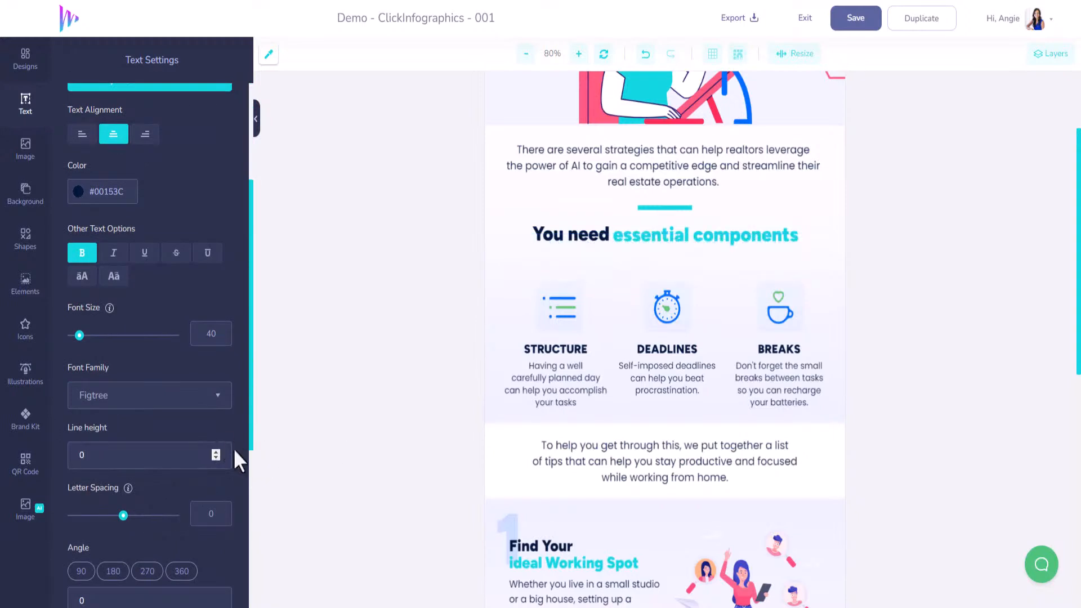
pyautogui.click(216, 452)
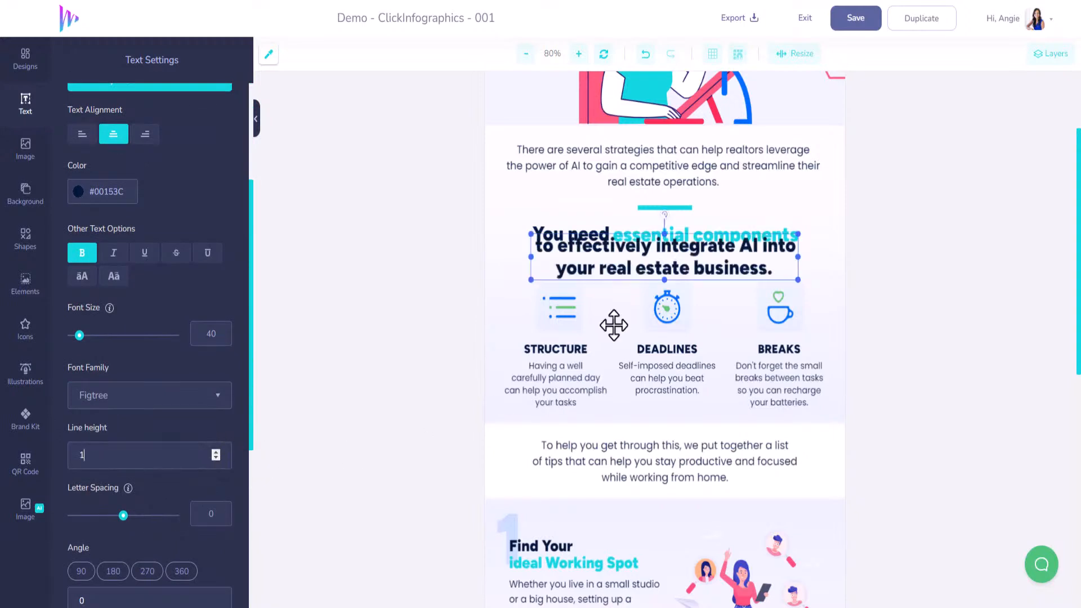
# Move the "to effectively integrate AI into your real estate business." text down, directly beneath the "You need essential components" line
pyautogui.click(626, 281)
pyautogui.scroll(-1, 626, 280)
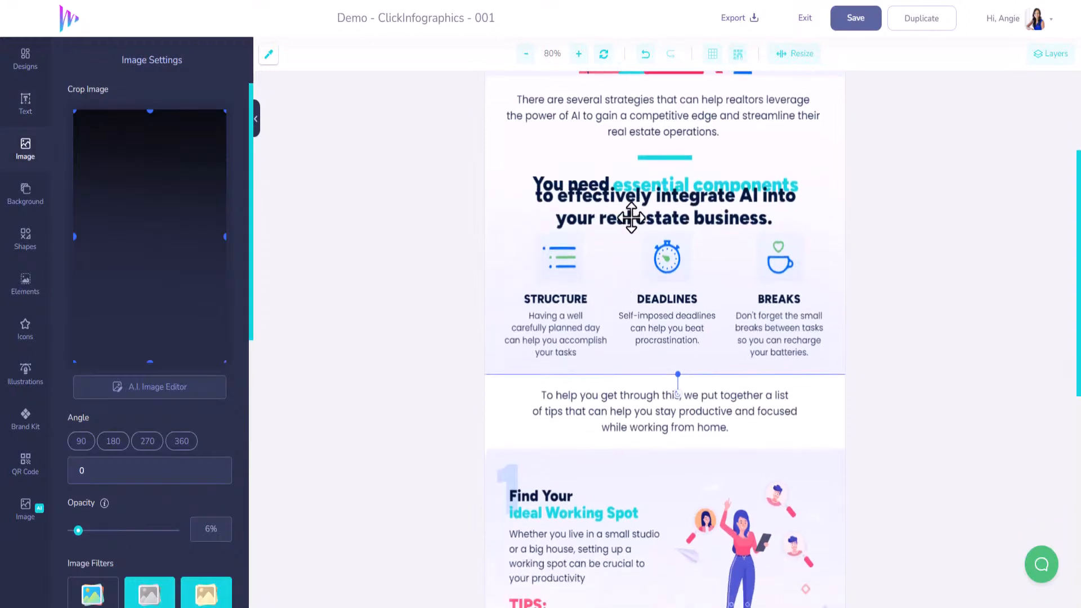
pyautogui.click(663, 227)
pyautogui.moveTo(662, 226); pyautogui.dragTo(675, 237)
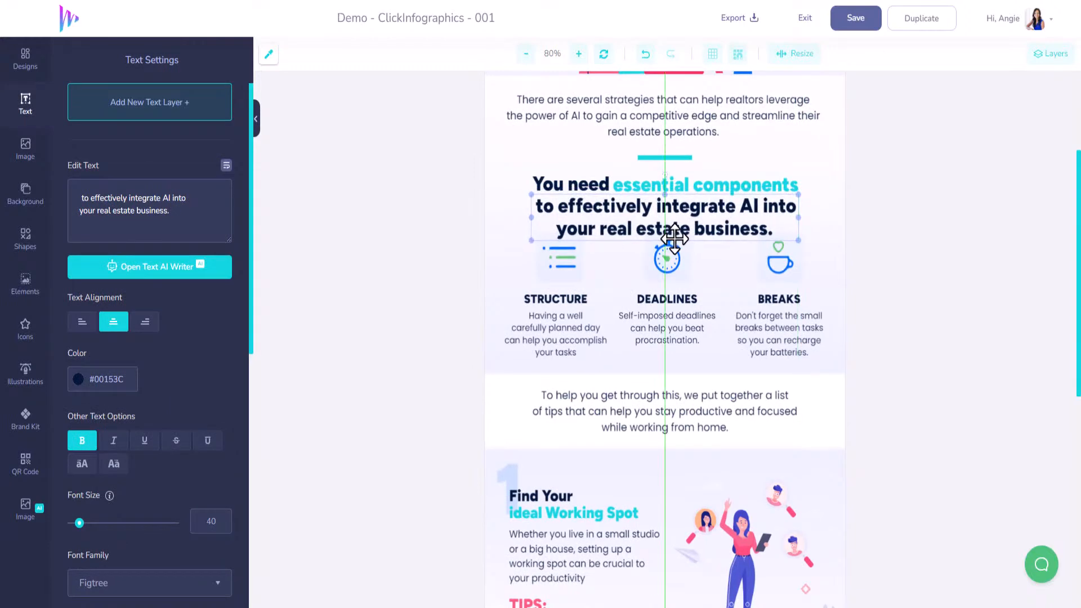
# Select all three heading texts together and nudge them up slightly towards the turquoise divider bar
pyautogui.click(683, 181)
pyautogui.click(683, 181)
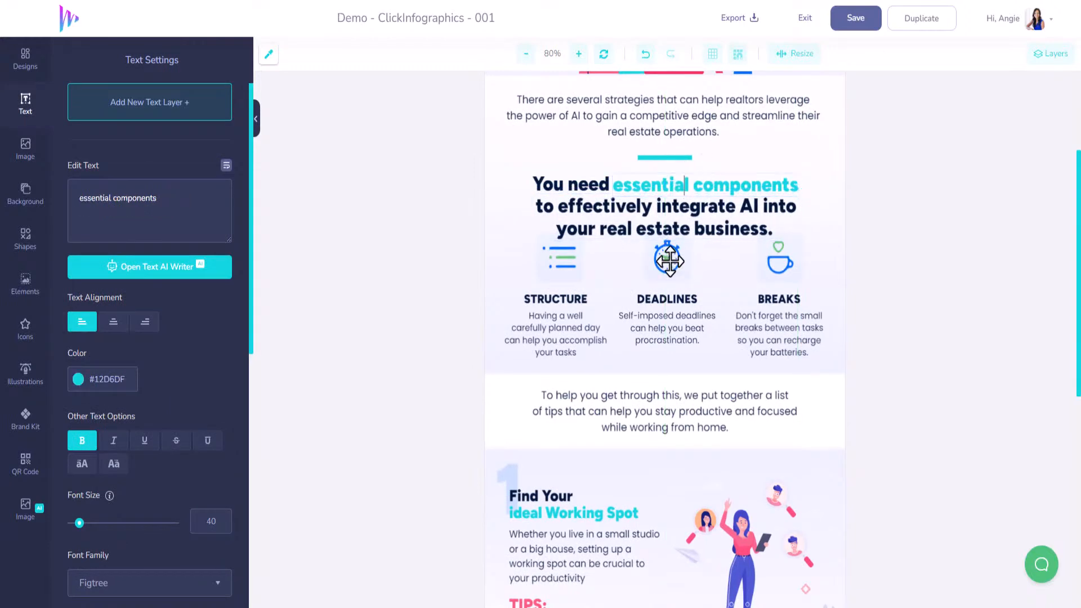
pyautogui.click(586, 184)
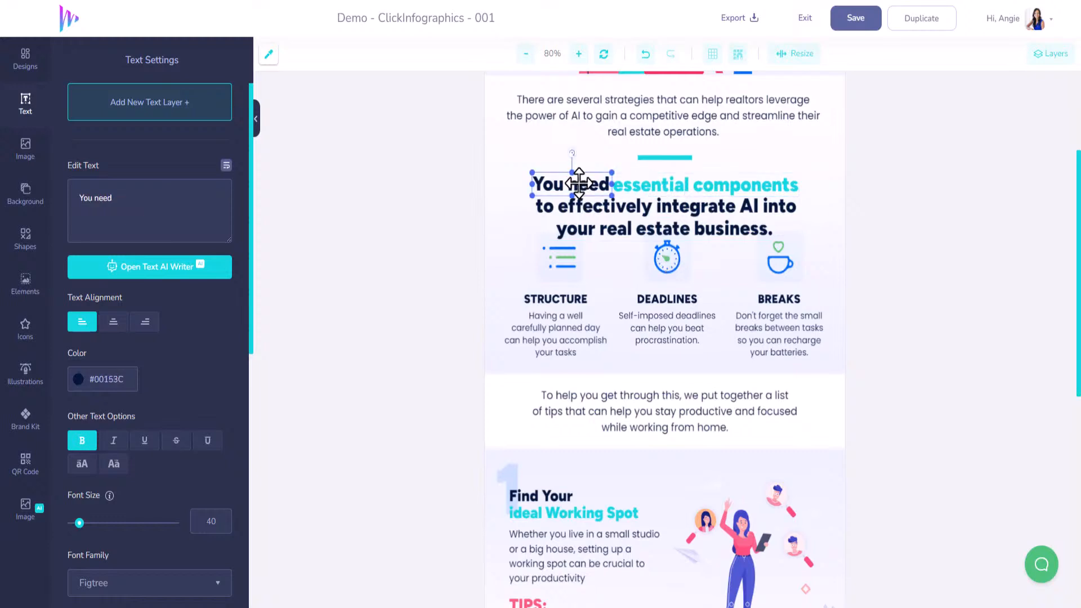
pyautogui.keyDown('shift'); pyautogui.click(688, 185); pyautogui.keyUp('shift')
pyautogui.keyDown('shift'); pyautogui.click(682, 216); pyautogui.keyUp('shift')
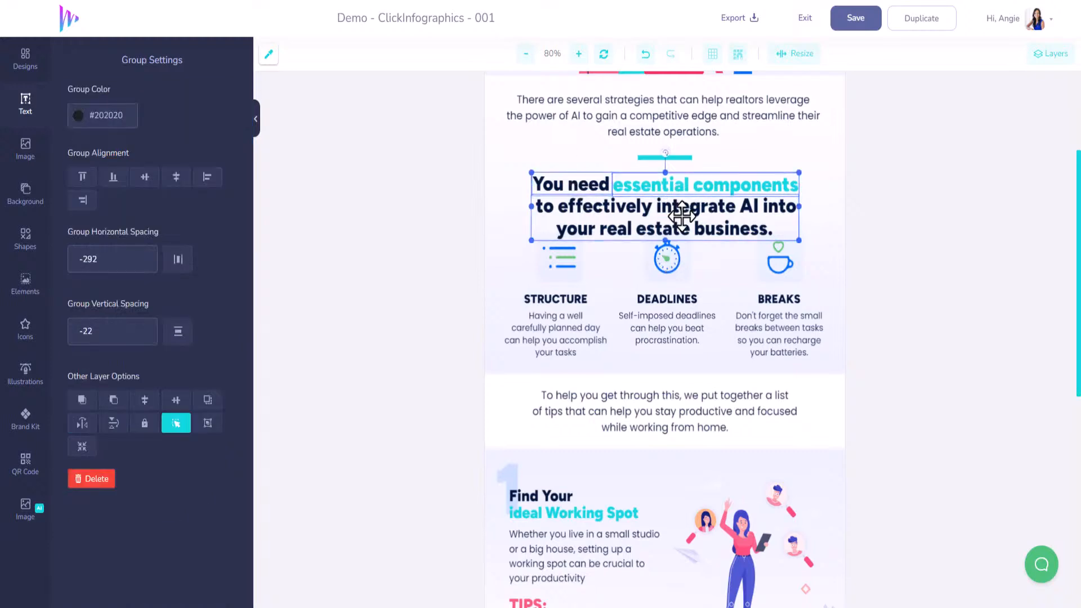
pyautogui.scroll(1, 682, 216)
pyautogui.moveTo(677, 233); pyautogui.dragTo(677, 227)
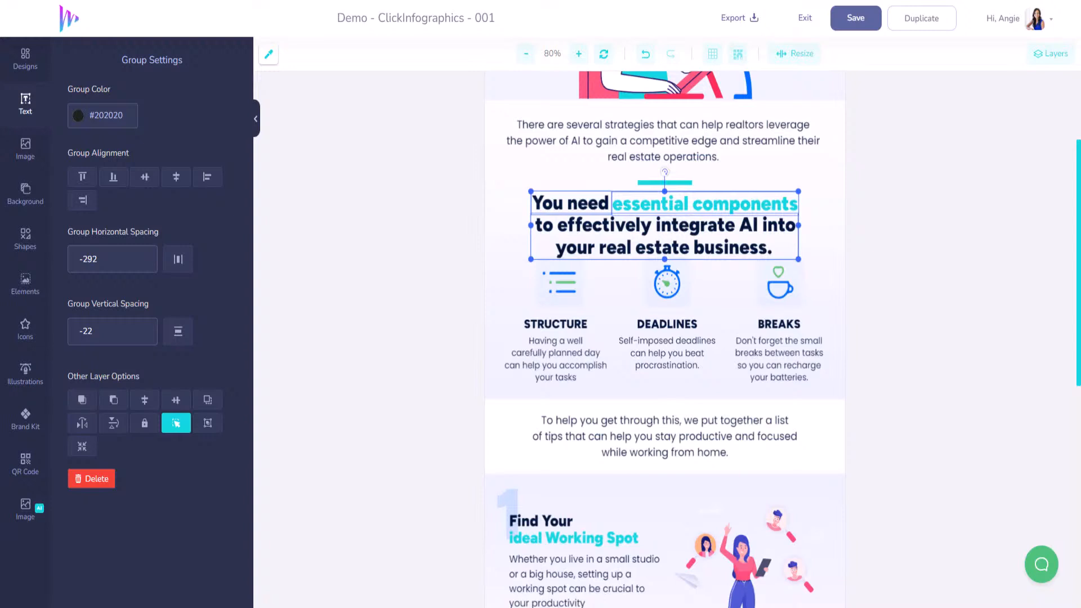
# Replace the first column title STRUCTURE with KNOWLEDGE
pyautogui.click(575, 326)
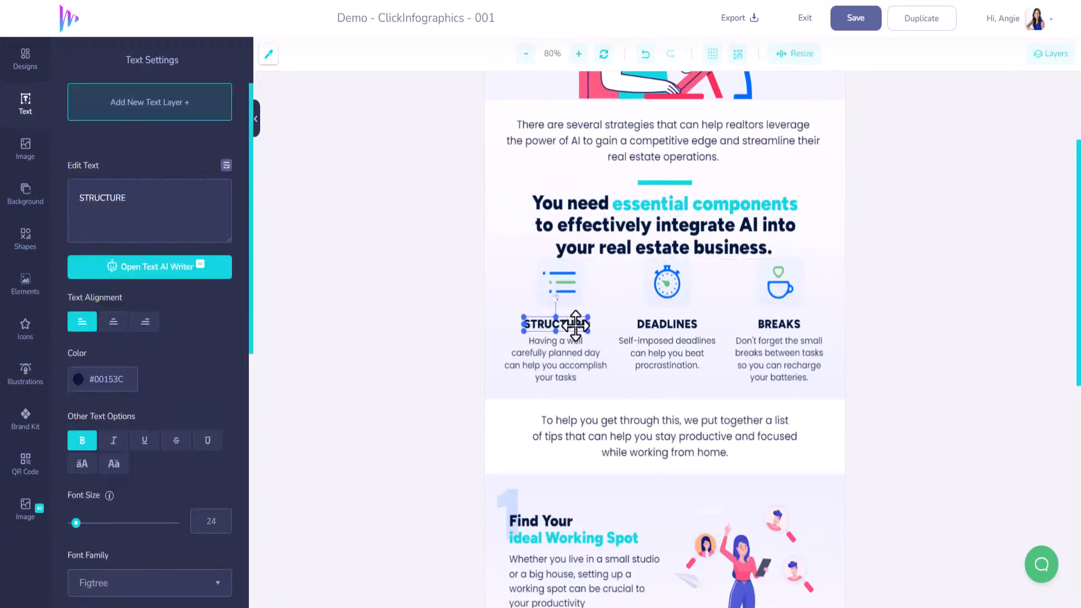
pyautogui.doubleClick(124, 198)
pyautogui.write('KNOWLEDGE')
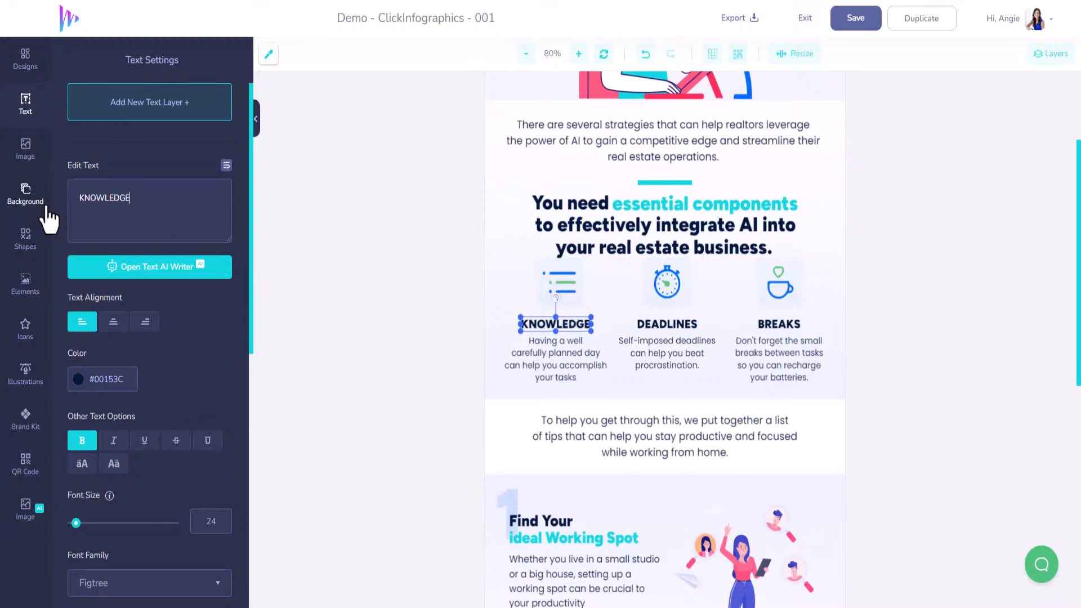
# Replace the column title DEADLINES with TOOLS and the title BREAKS with STRATEGY
pyautogui.click(646, 322)
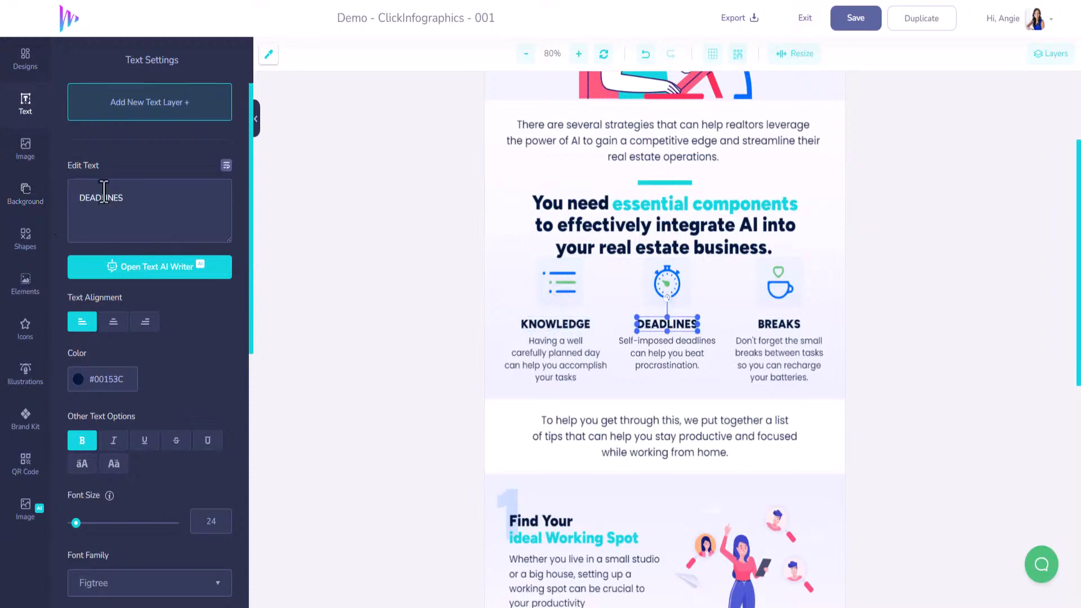
pyautogui.doubleClick(152, 207)
pyautogui.write('TOOLS')
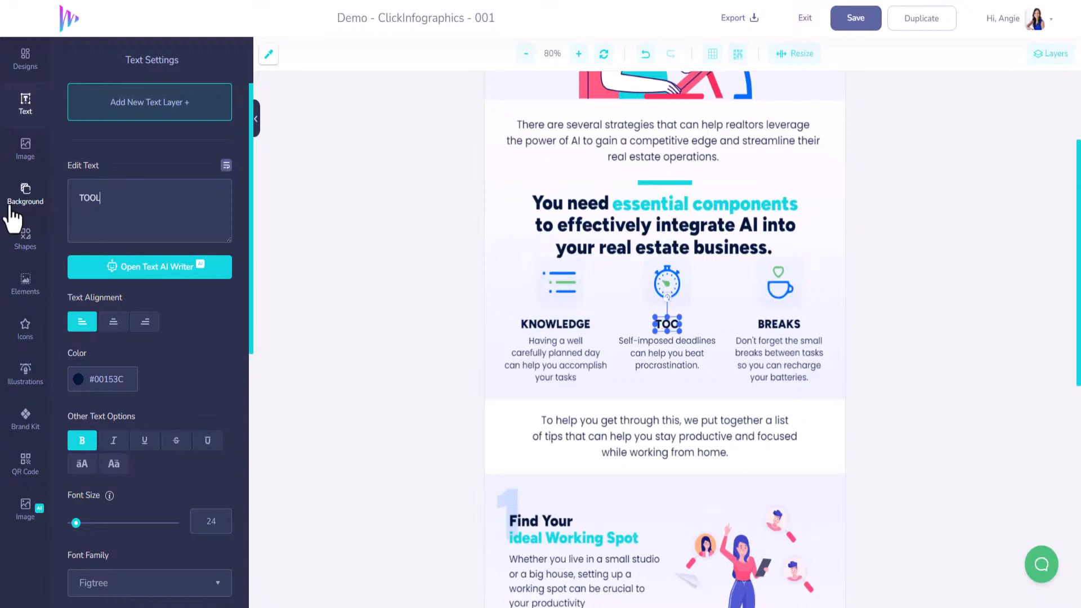
pyautogui.click(776, 326)
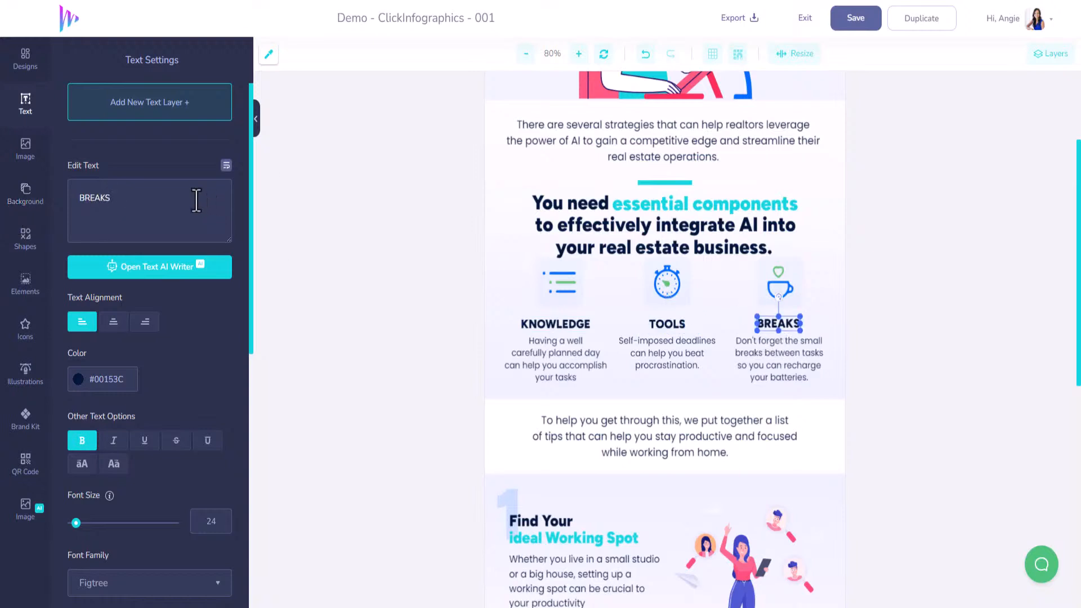
pyautogui.doubleClick(161, 199)
pyautogui.write('STRATEGY')
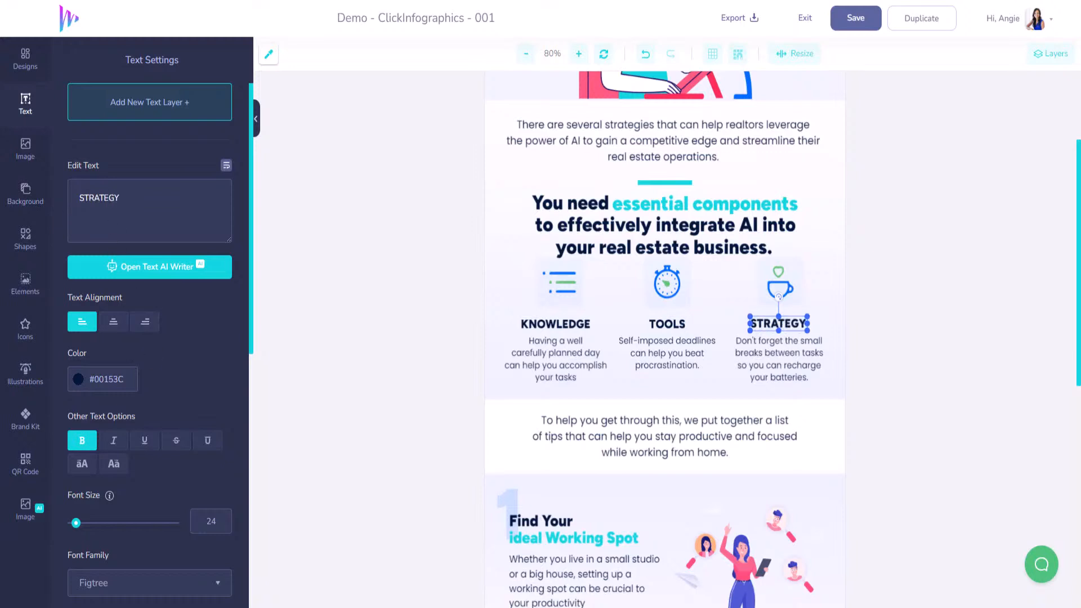
# Replace the KNOWLEDGE description with "Understanding the basics of AI in real estate is crucial.", breaking the line after "basics of"
pyautogui.click(569, 364)
pyautogui.moveTo(98, 214); pyautogui.dragTo(78, 166)
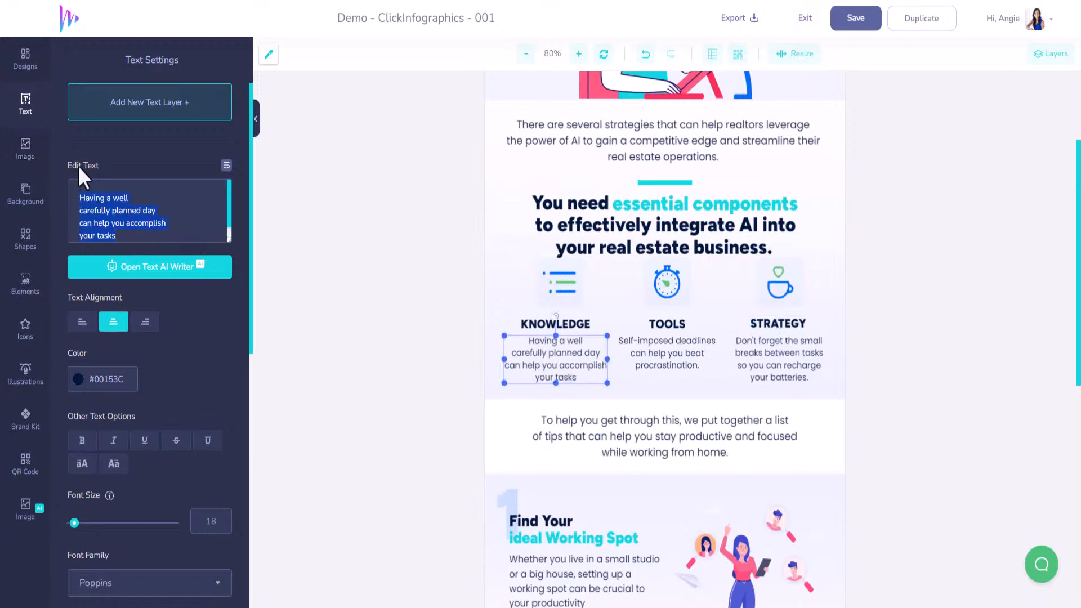
pyautogui.write('Understanding the basics of AI in real estate is crucial.')
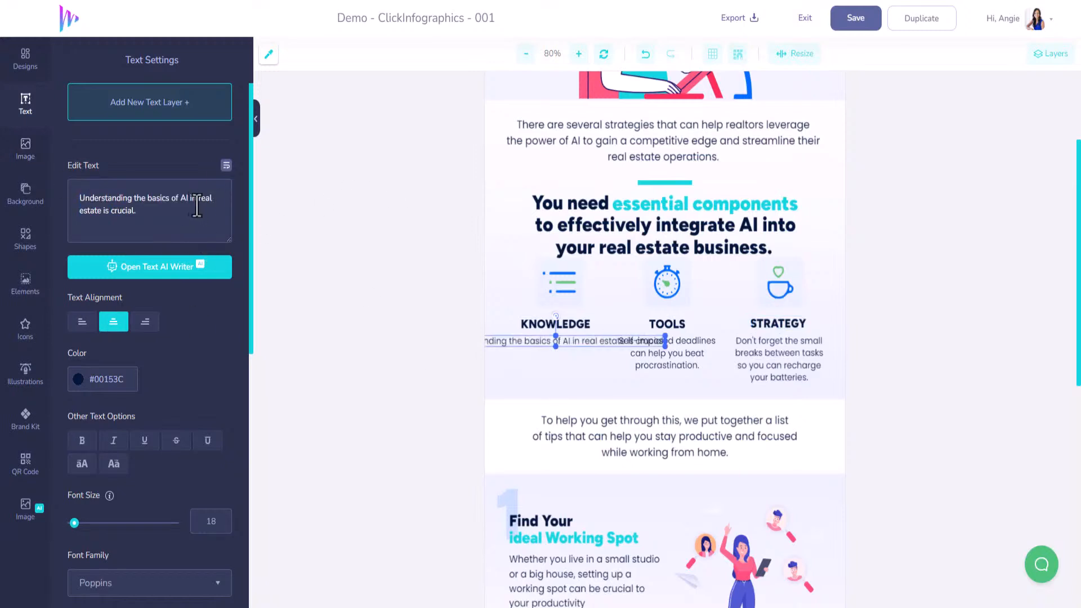
pyautogui.press('Return')
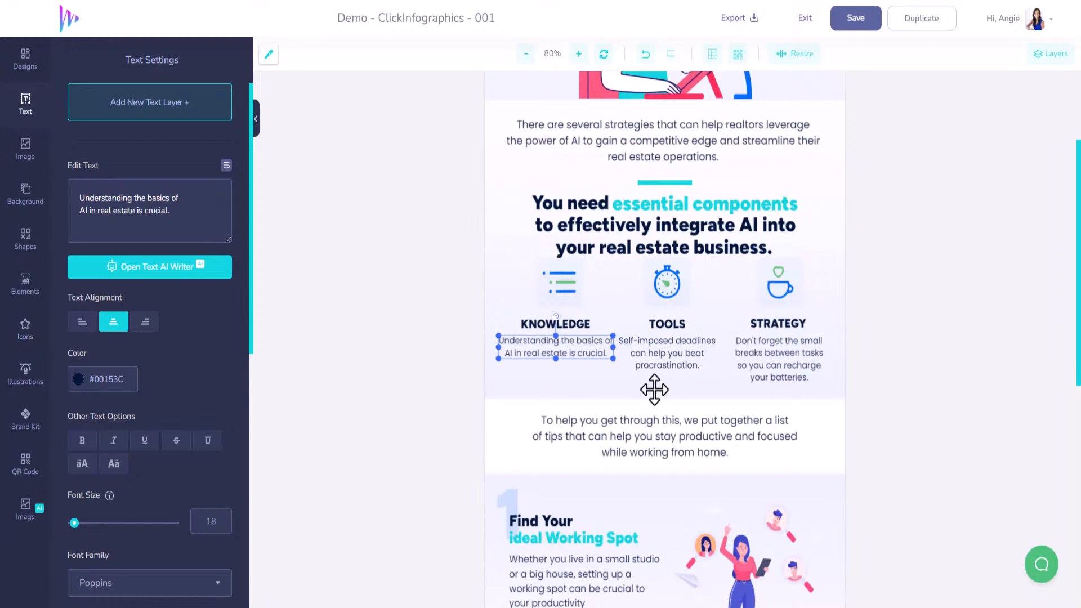
# Replace the TOOLS description with "Equipping yourself with the right AI tools can enhance your efficiency.", broken after "with" and after "can"
pyautogui.click(652, 344)
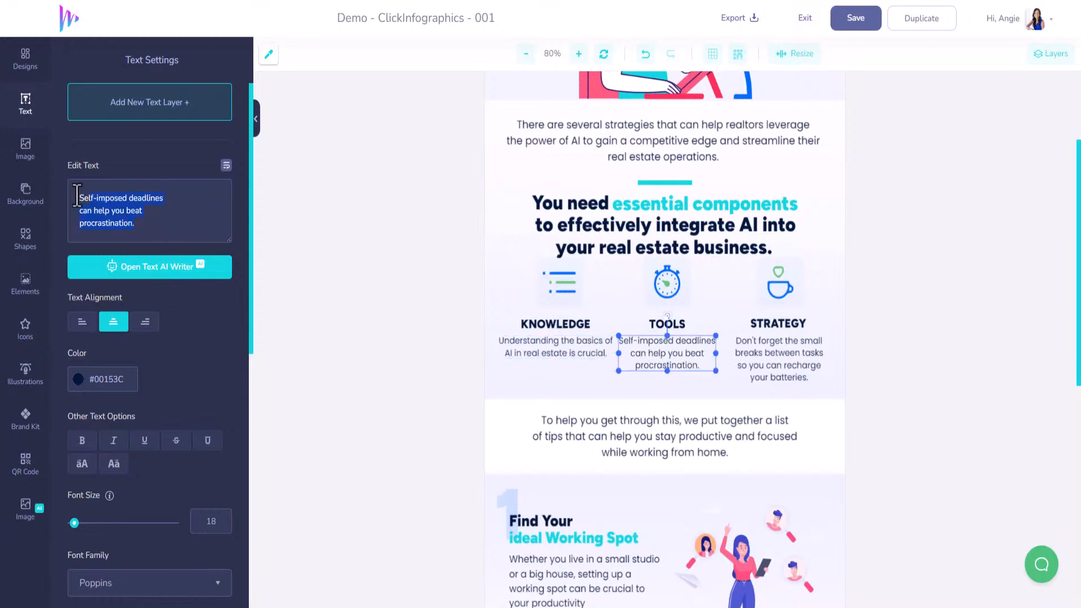
pyautogui.write('Equipping yourself with the right AI tools can enhance your efficiency.')
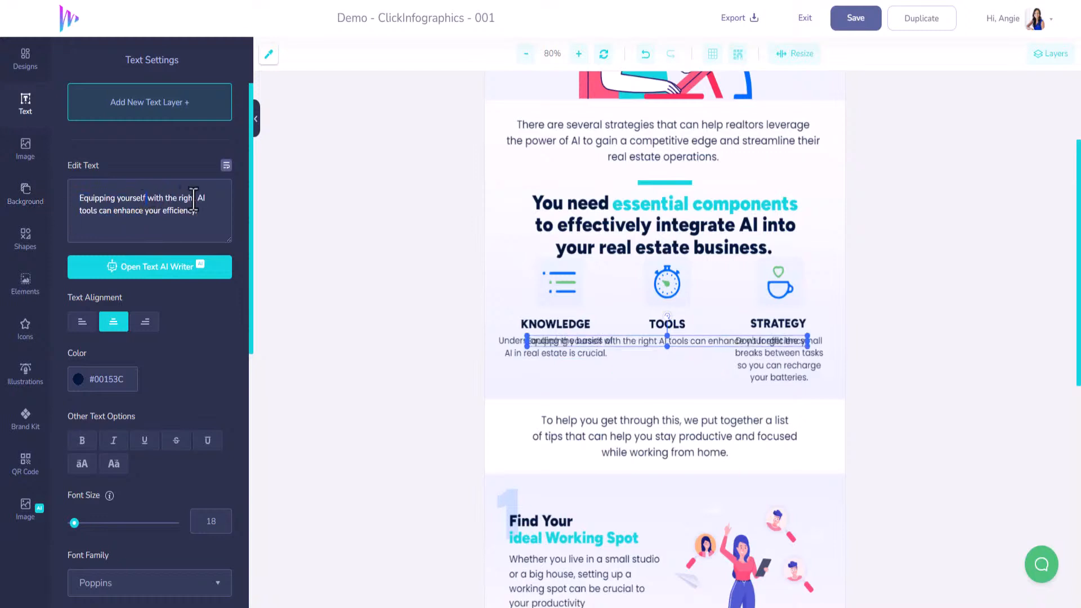
pyautogui.press('Return')
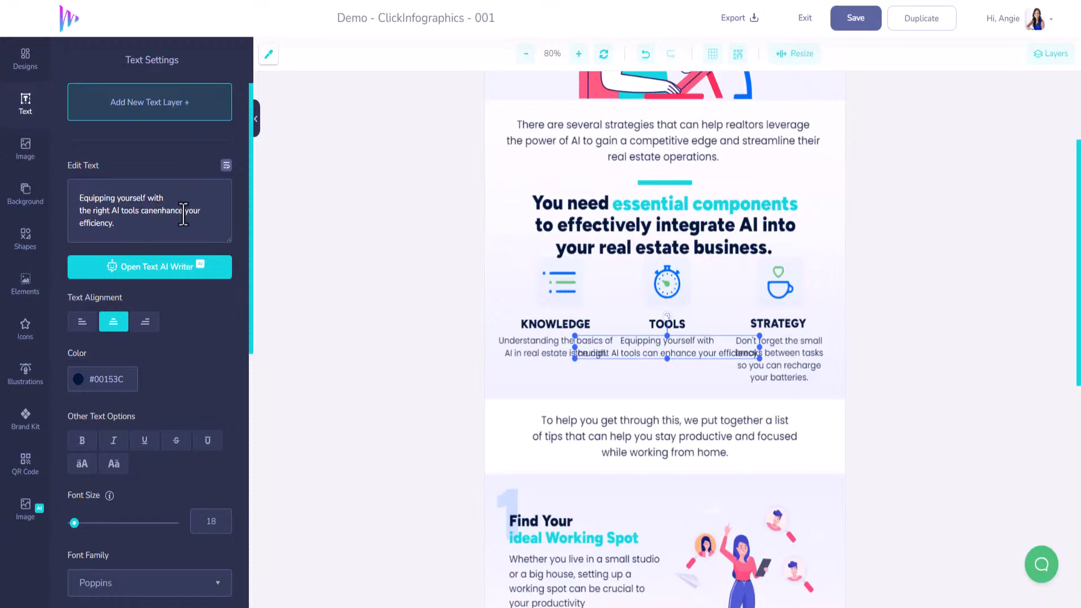
pyautogui.press('Return')
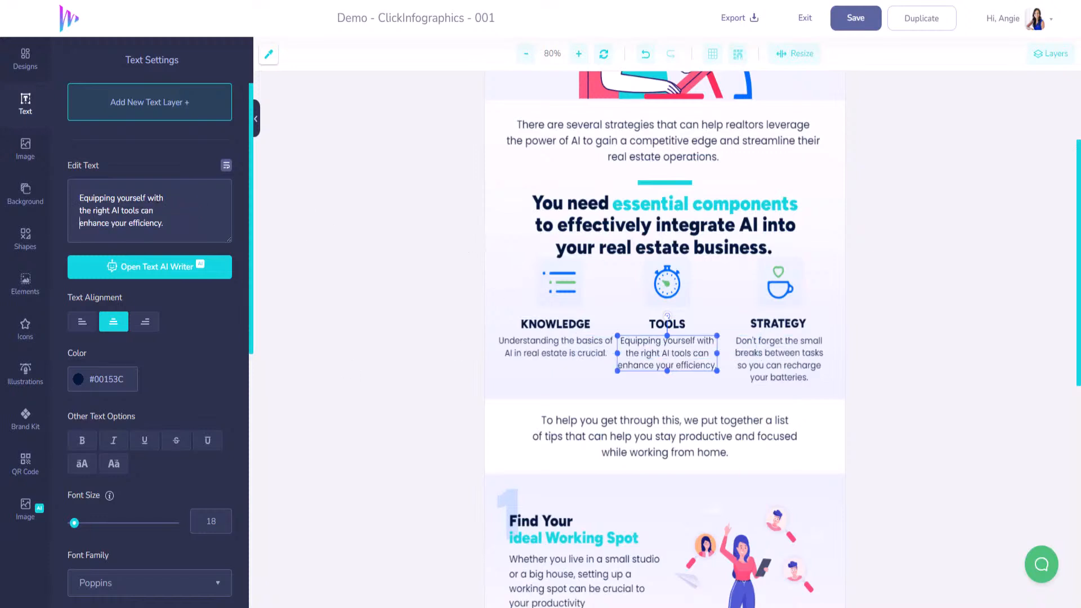
# Rebreak the KNOWLEDGE description so that its second line starts with "of AI in real estate"
pyautogui.click(589, 354)
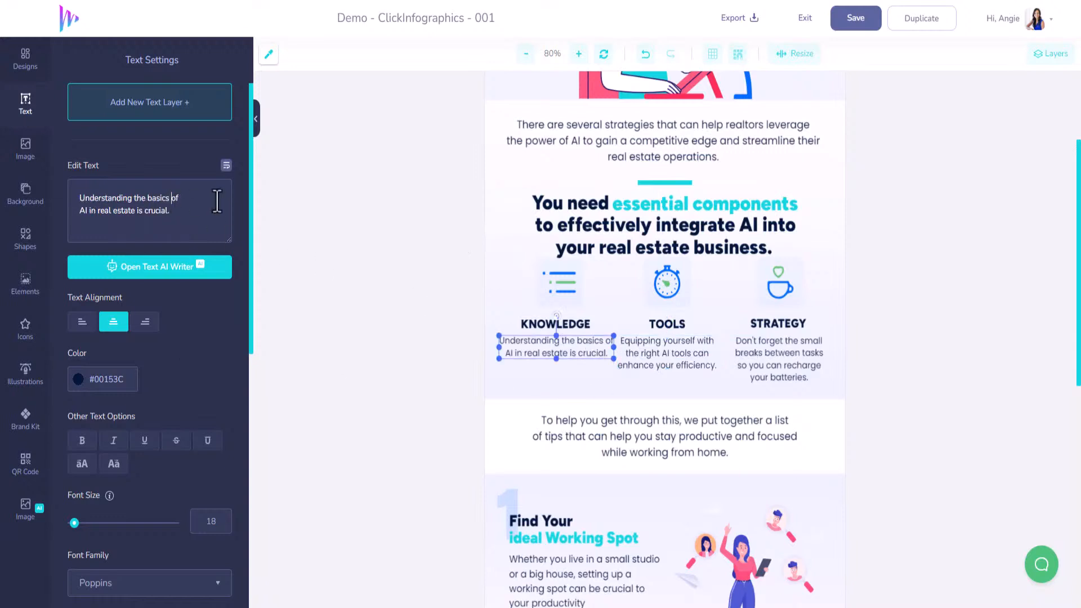
pyautogui.click(169, 198)
pyautogui.press('Return')
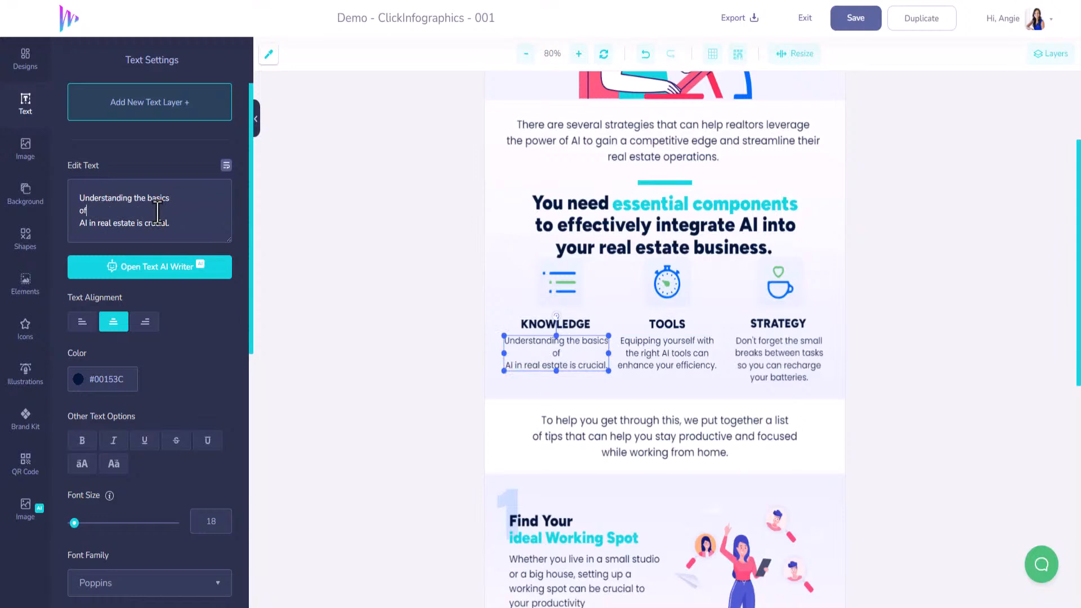
pyautogui.press('Delete')
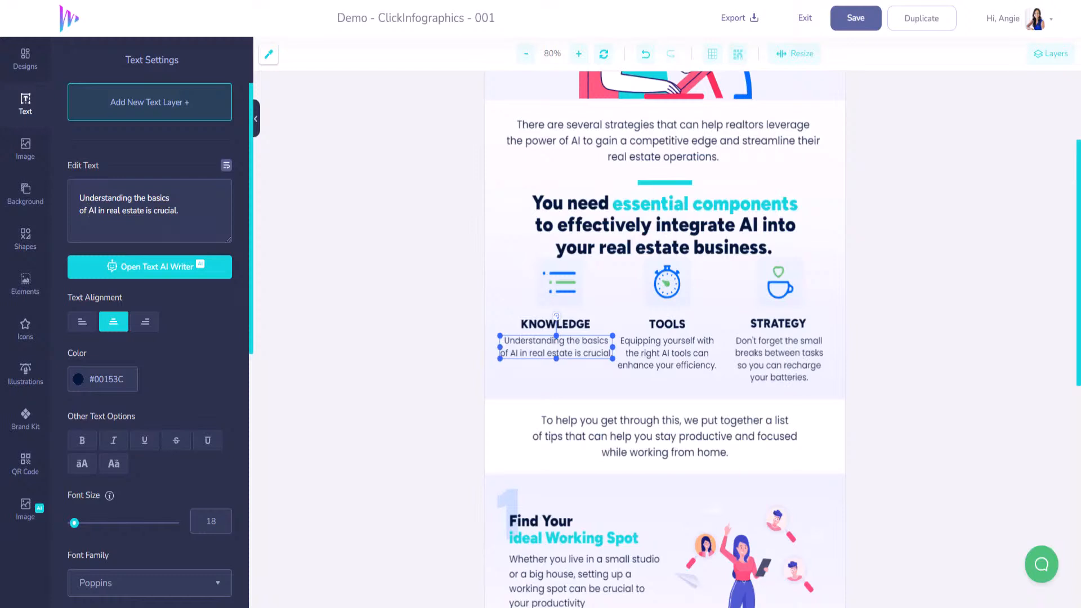
# Replace the STRATEGY description with "Develop a well-thought-out plan for AI integration in your real estate practice.", broken after "well-thought-out" and "integration in"
pyautogui.click(749, 357)
pyautogui.moveTo(170, 237); pyautogui.dragTo(10, 168)
pyautogui.write('Develop a well-thought-out plan for AI integration in your real estate practice.')
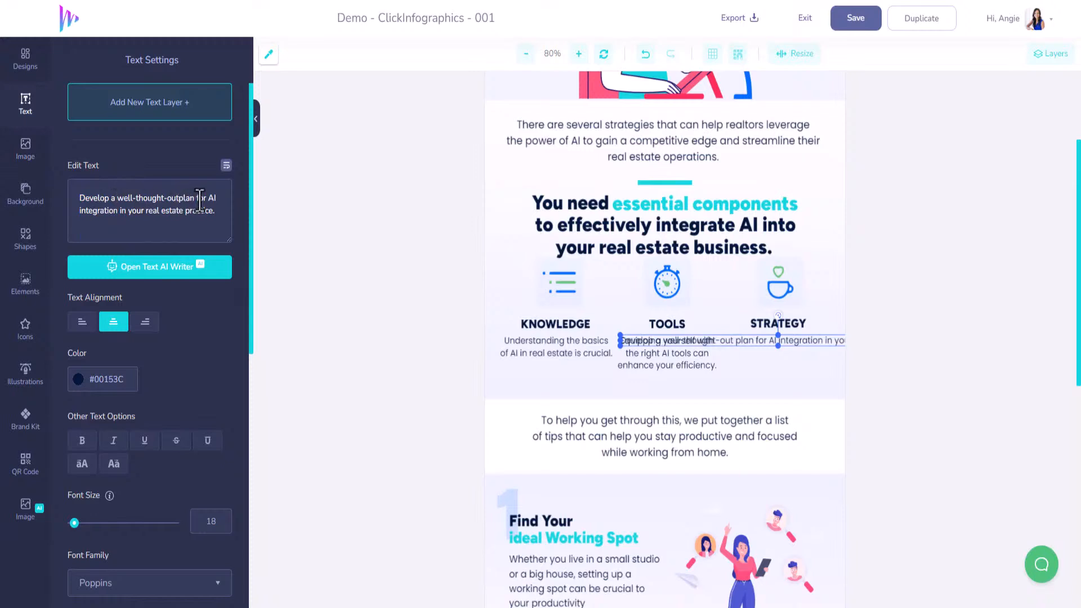
pyautogui.press('Return')
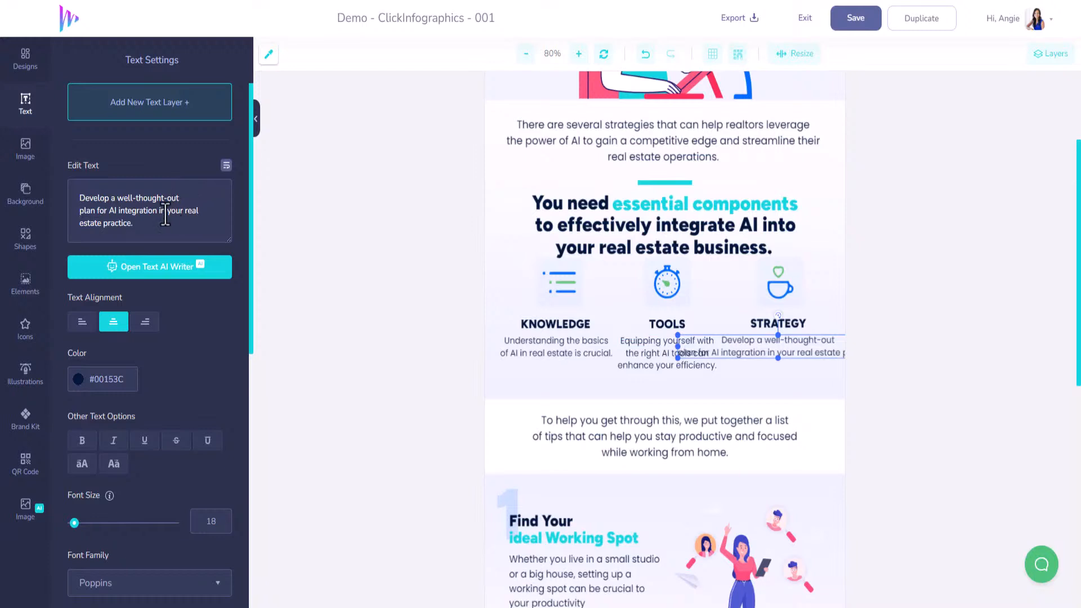
pyautogui.click(166, 212)
pyautogui.press('Return')
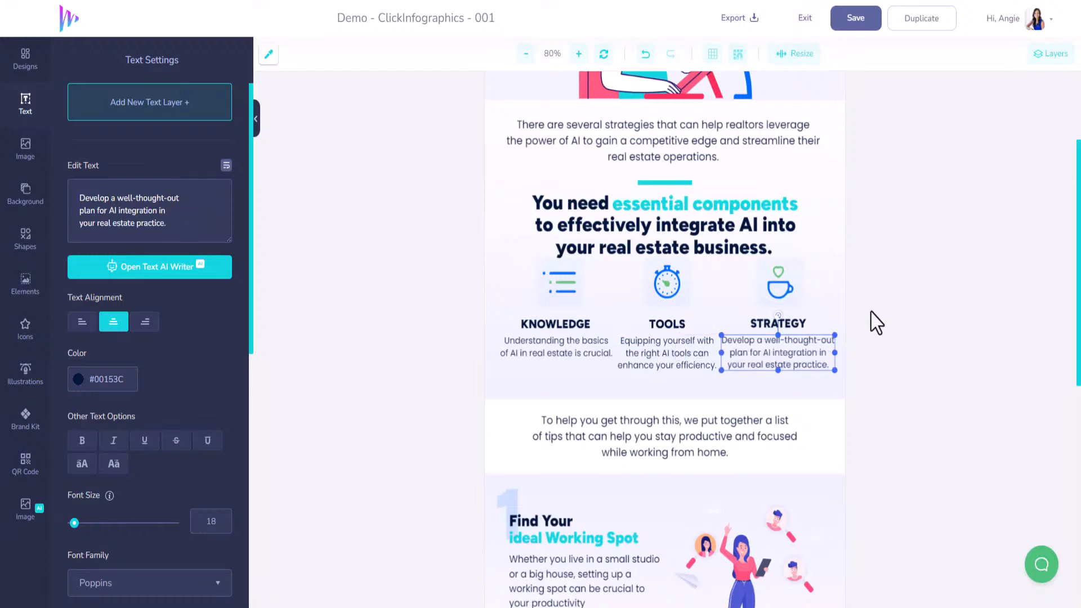
pyautogui.click(569, 289)
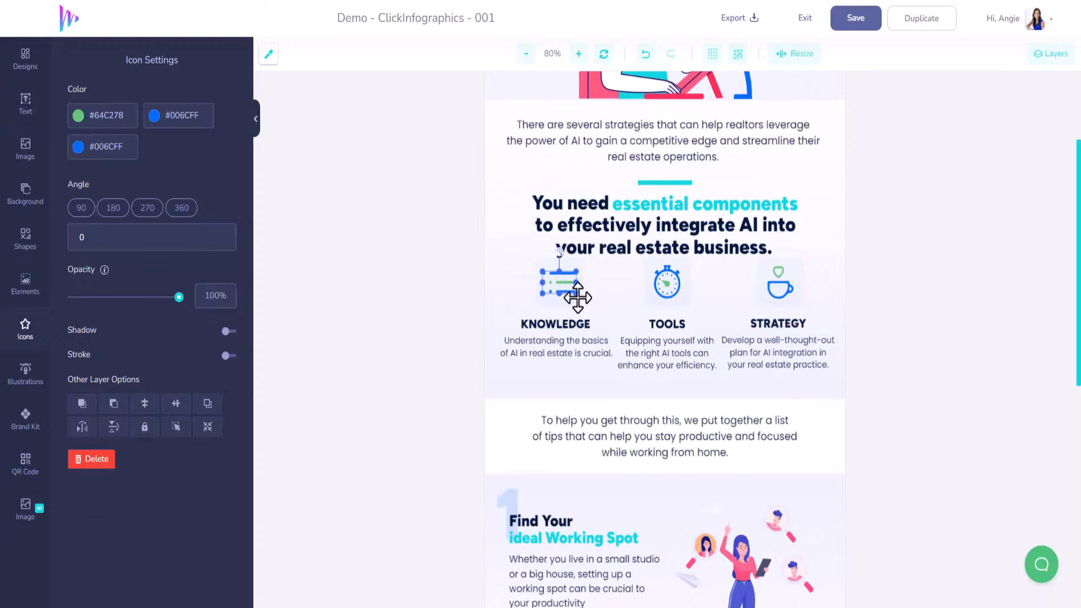
pyautogui.click(207, 119)
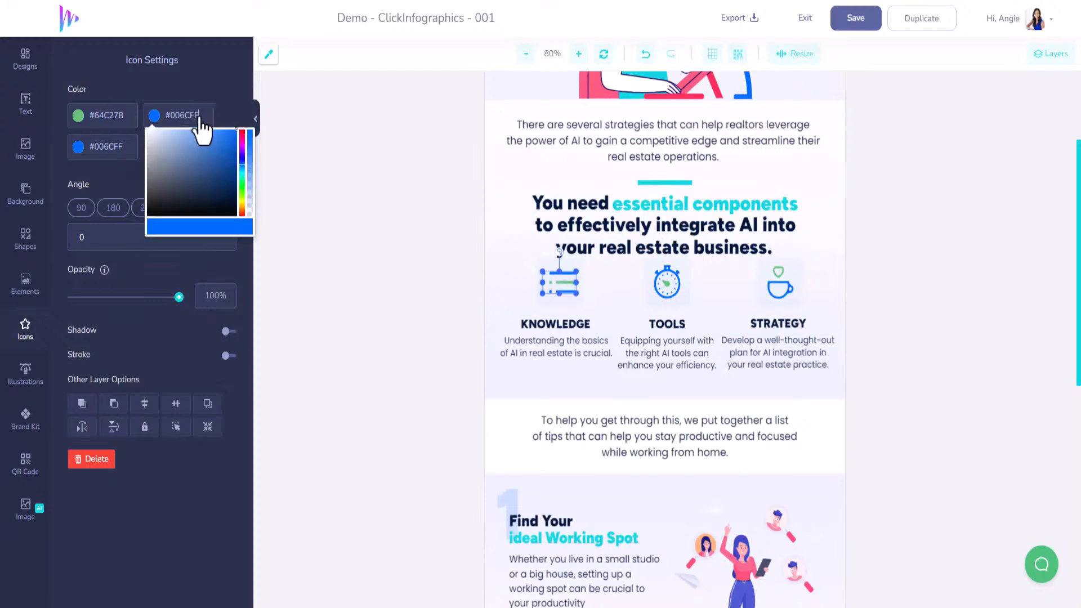
pyautogui.scroll(1, 605, 338)
pyautogui.scroll(3, 604, 338)
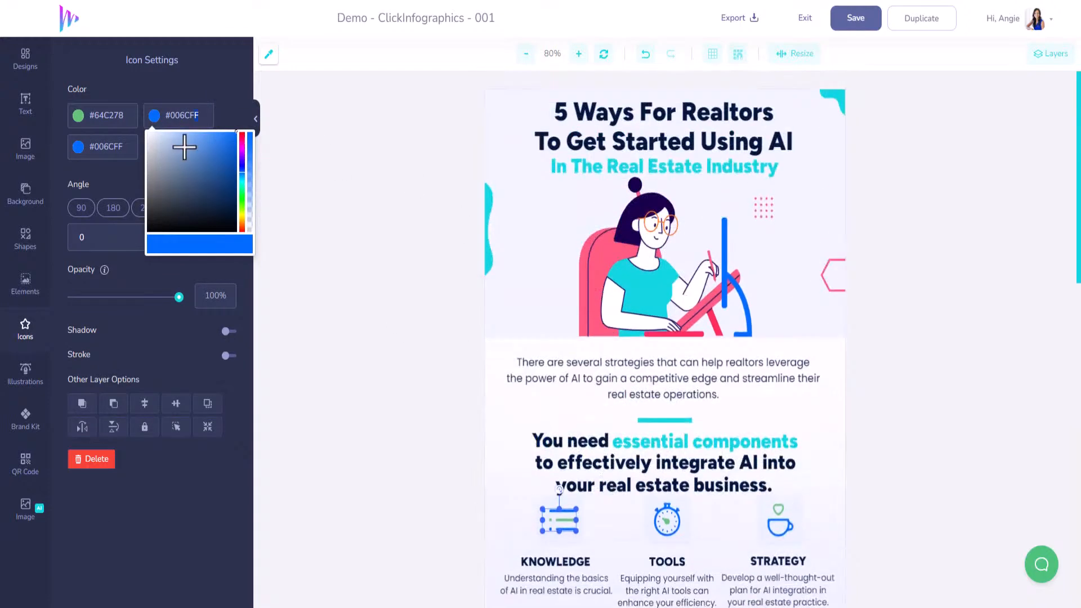
pyautogui.scroll(-3, 490, 407)
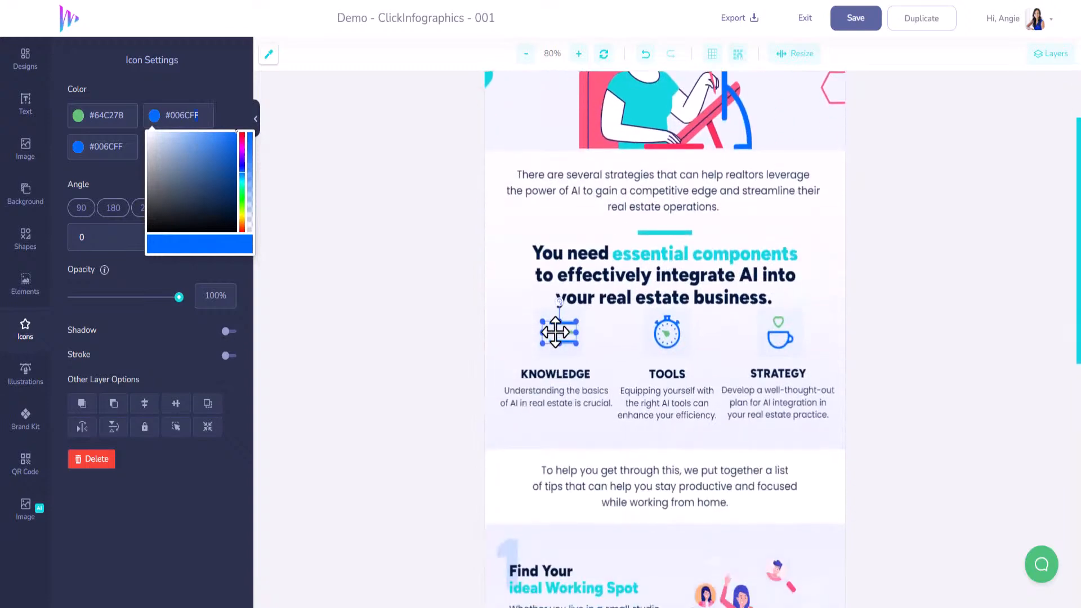
# Delete the list icon above KNOWLEDGE and the stopwatch icon above TOOLS
pyautogui.click(555, 333)
pyautogui.press('Delete')
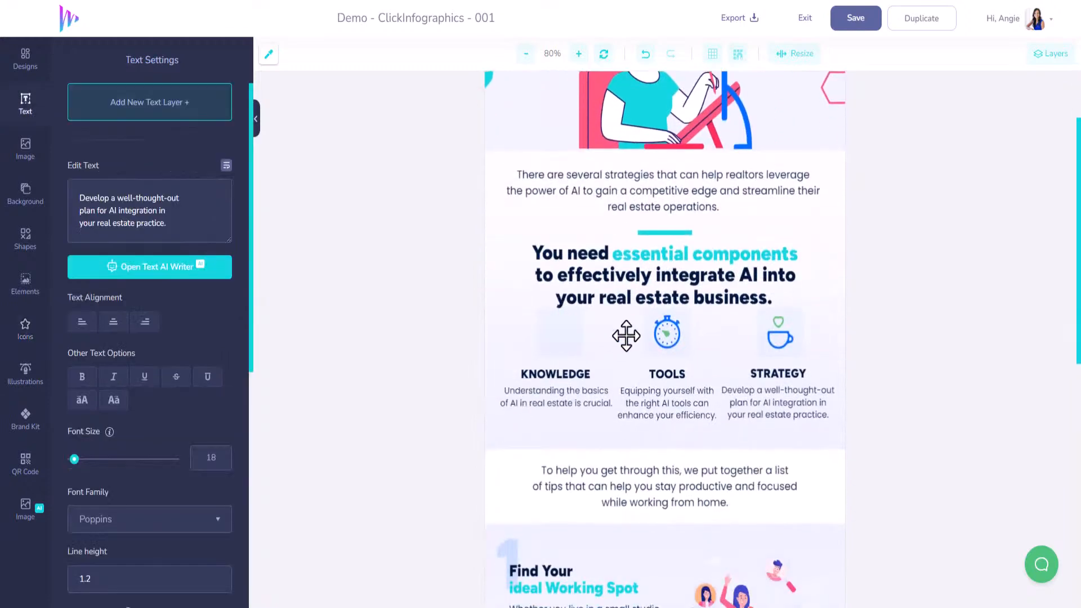
pyautogui.click(669, 334)
pyautogui.press('Delete')
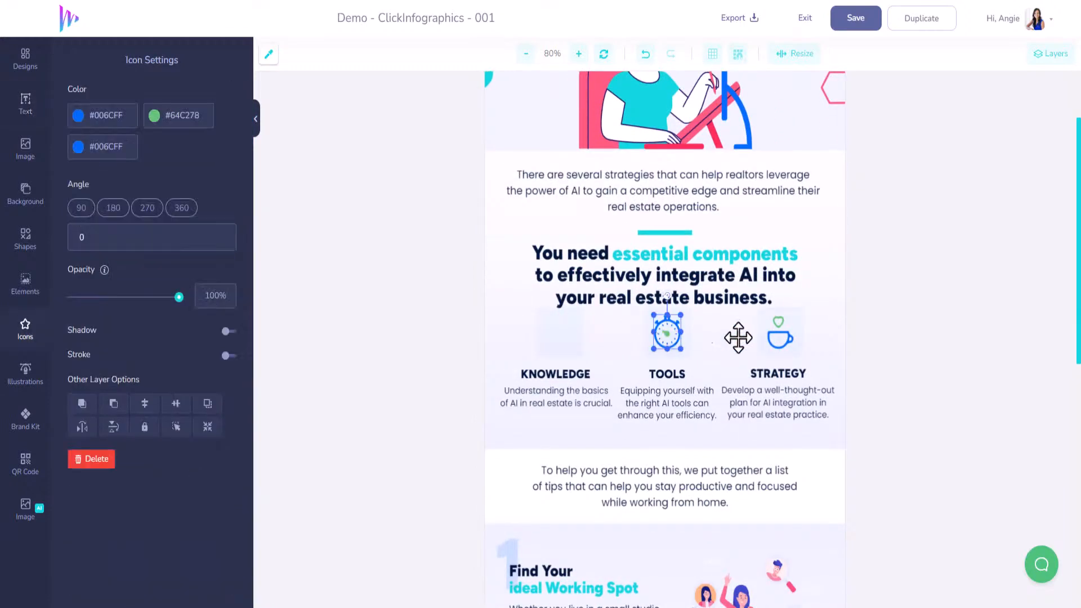
# Delete the cup icon above STRATEGY, and place a scaled-down black "brain" icon from the icon library in the box above KNOWLEDGE
pyautogui.click(779, 339)
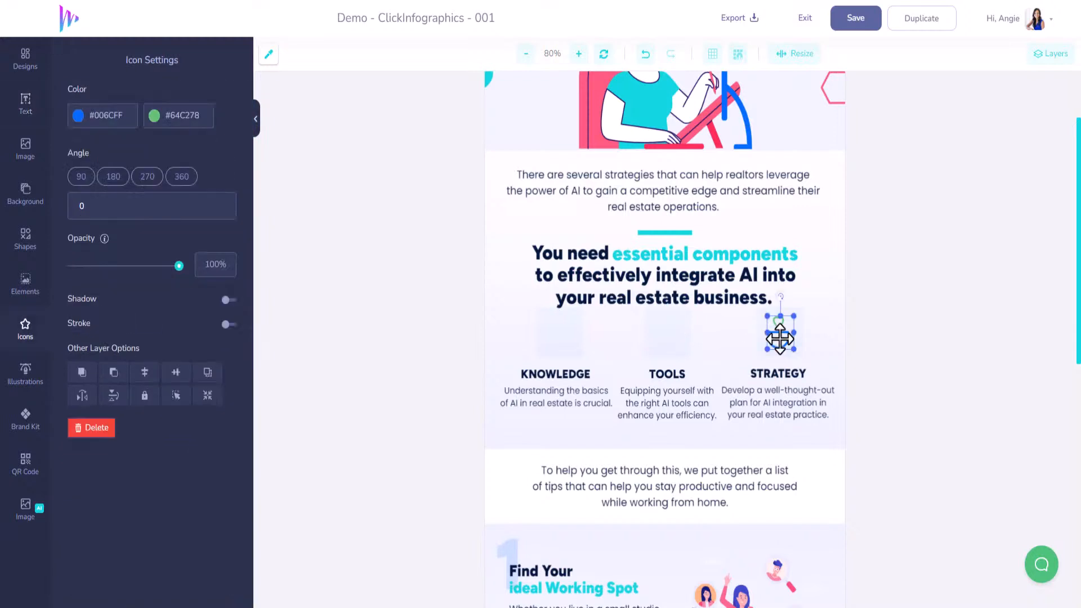
pyautogui.press('Delete')
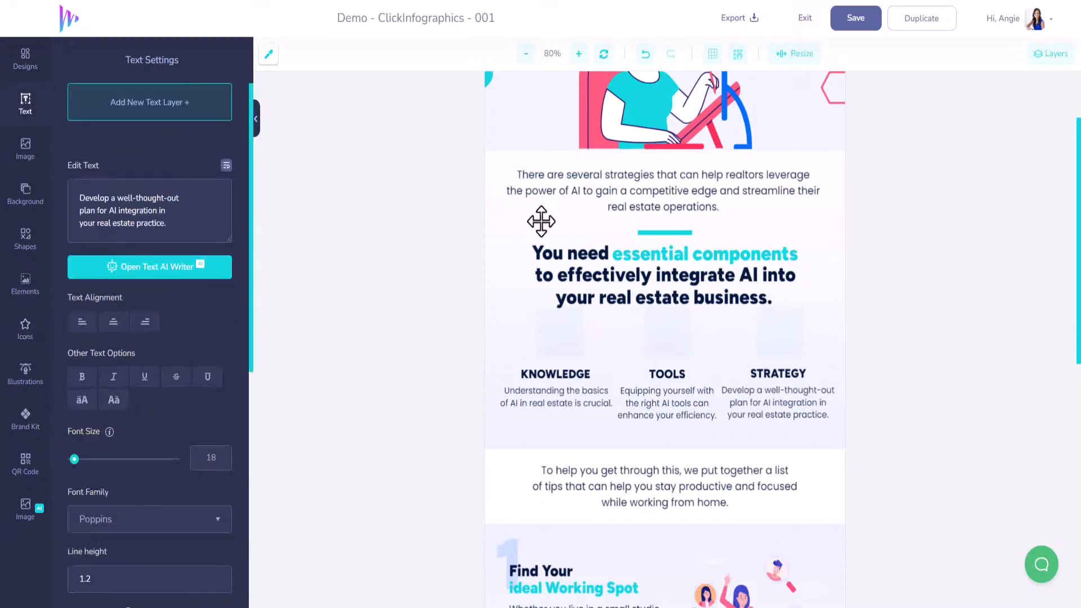
pyautogui.click(26, 331)
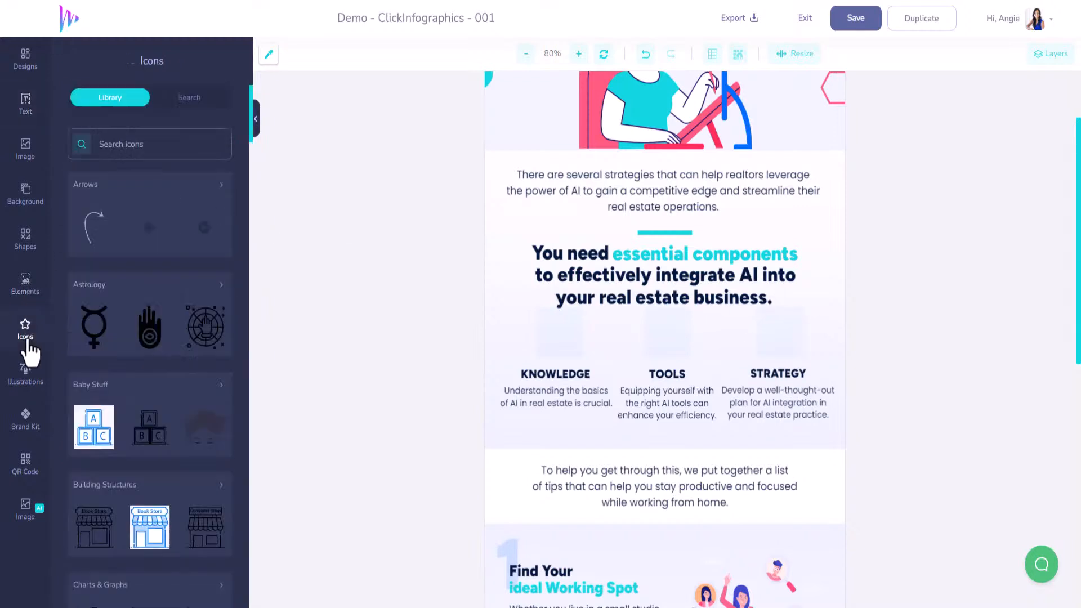
pyautogui.click(153, 145)
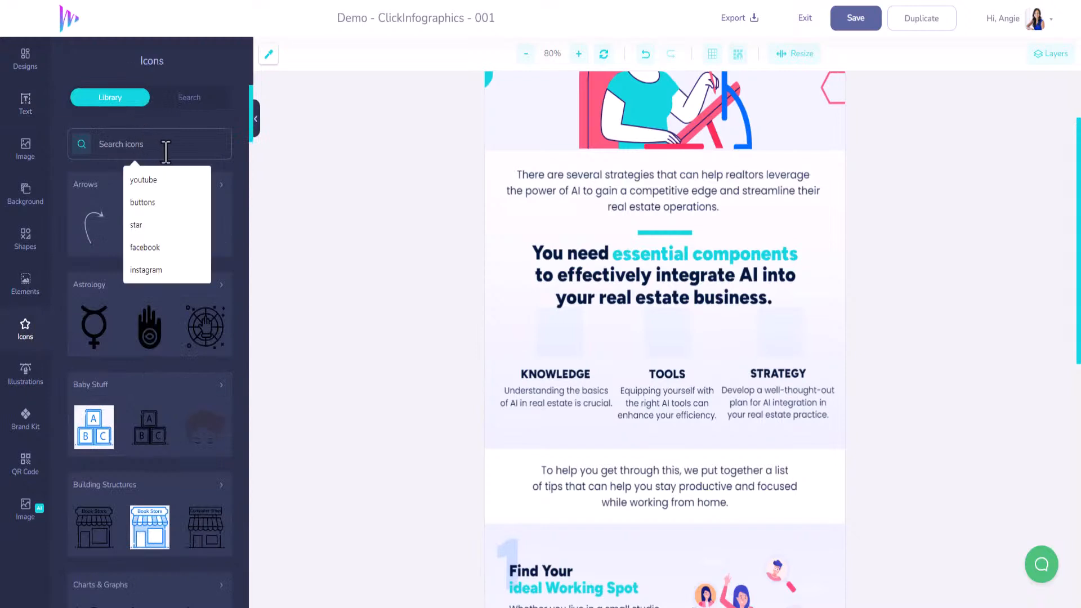
pyautogui.write('brain')
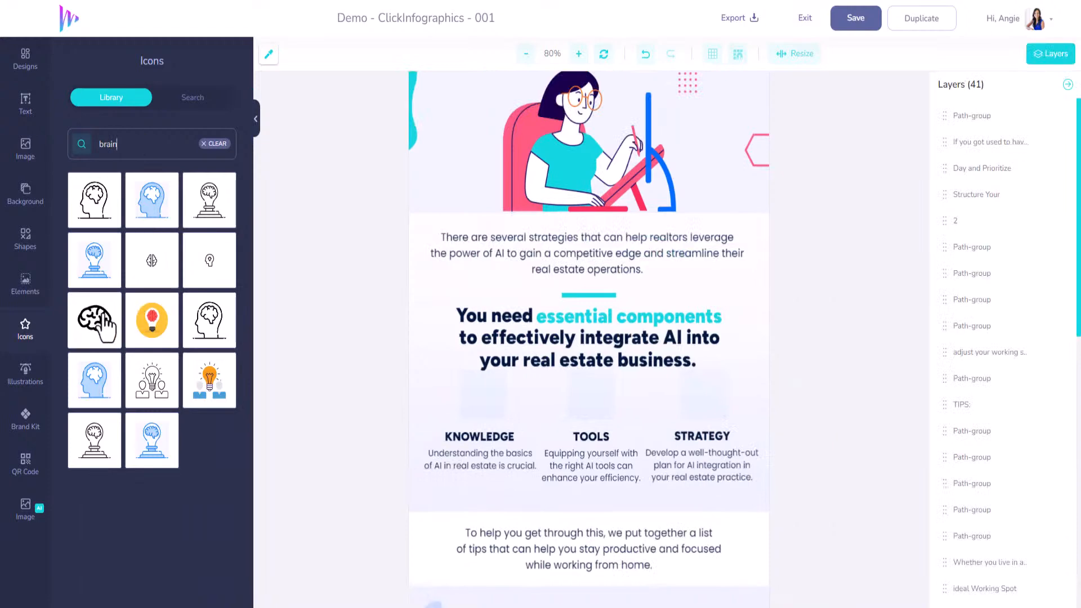
pyautogui.click(104, 330)
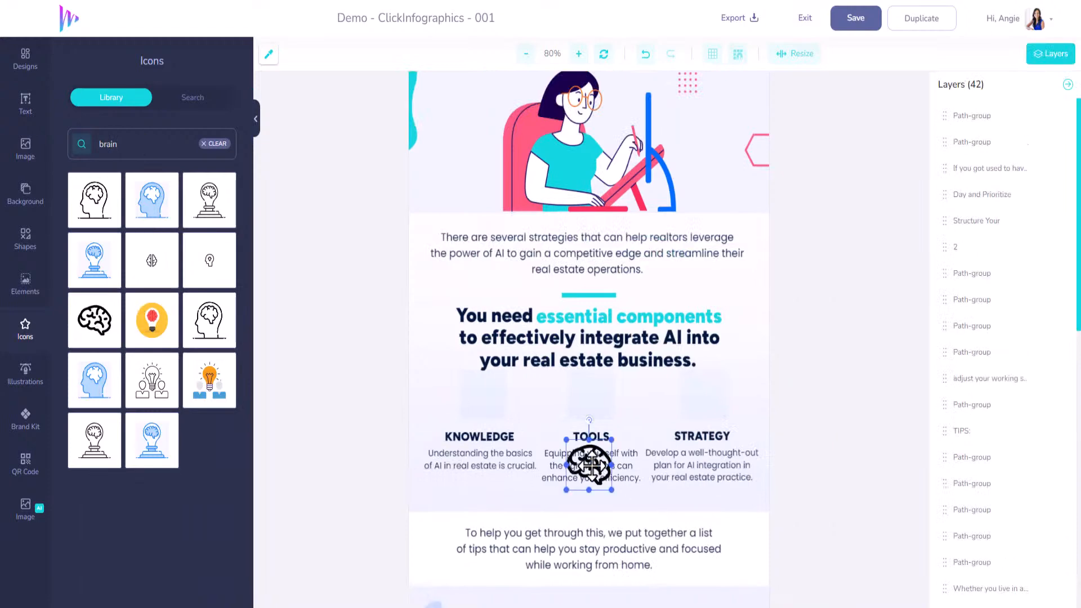
pyautogui.moveTo(589, 464); pyautogui.dragTo(485, 397)
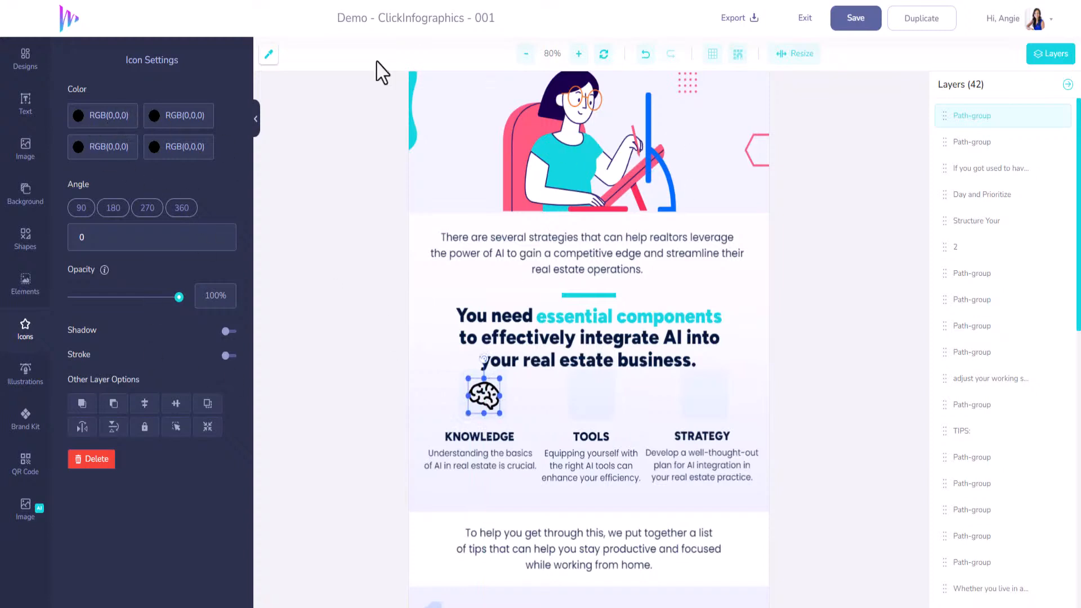
# Set the brain icon's first colour to #006CFF, sampled from the blue bar in the header illustration
pyautogui.click(275, 62)
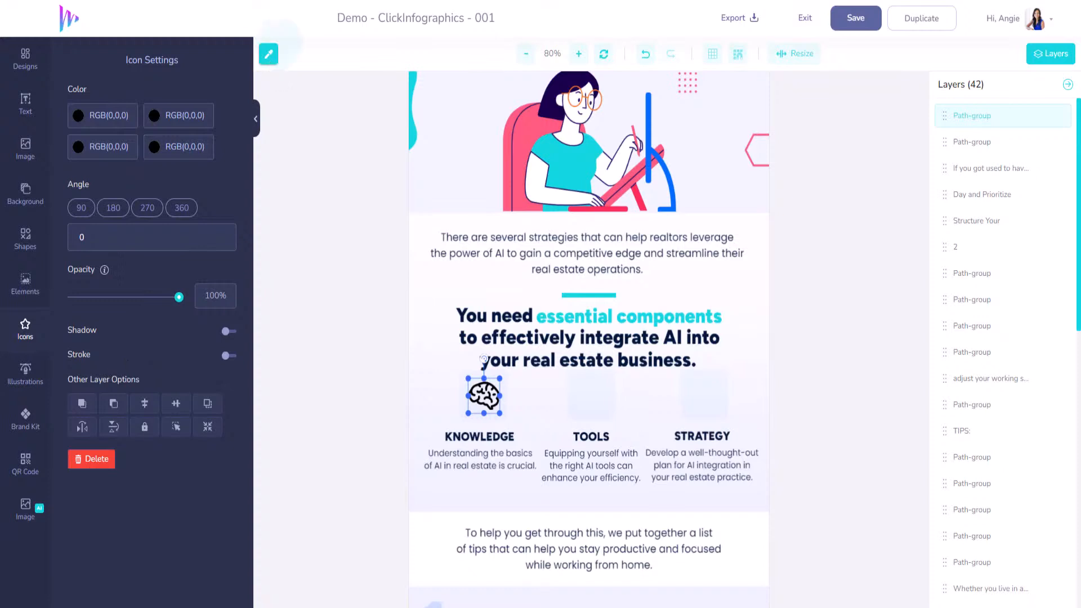
pyautogui.click(649, 123)
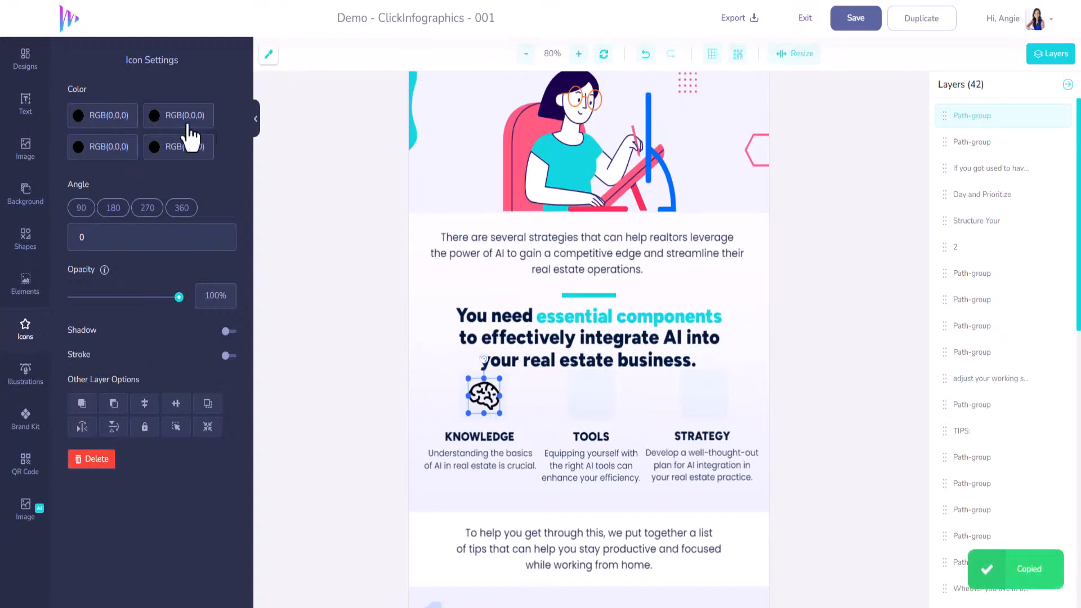
pyautogui.click(91, 120)
pyautogui.hotkey('ctrl', 'v')
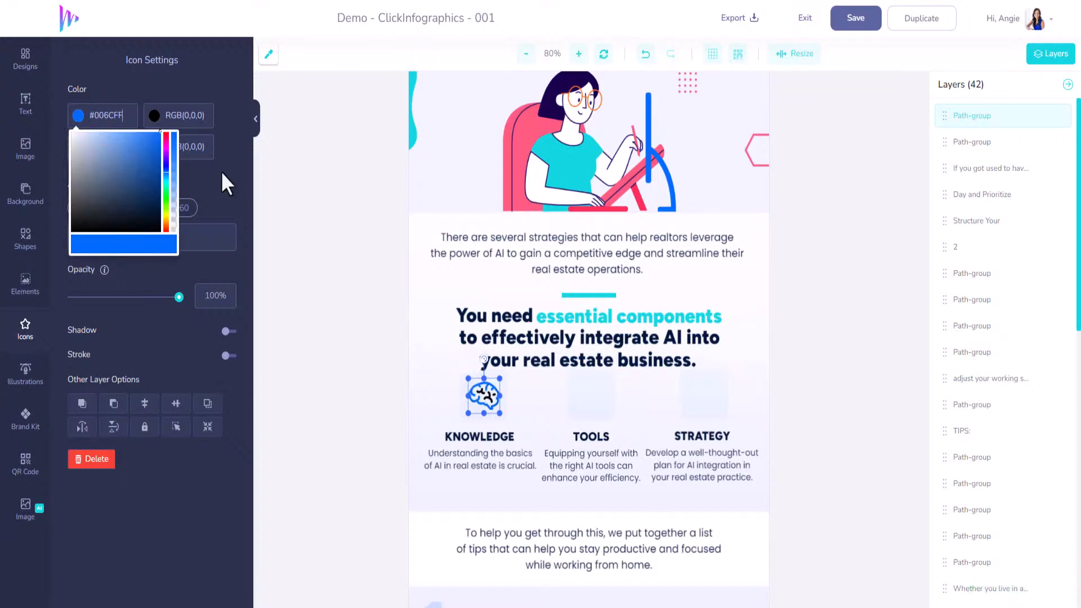
# Set the brain icon's second, third and fourth colours to turquoise #12D6DF, sampled from the shape at the page's edge
pyautogui.click(271, 57)
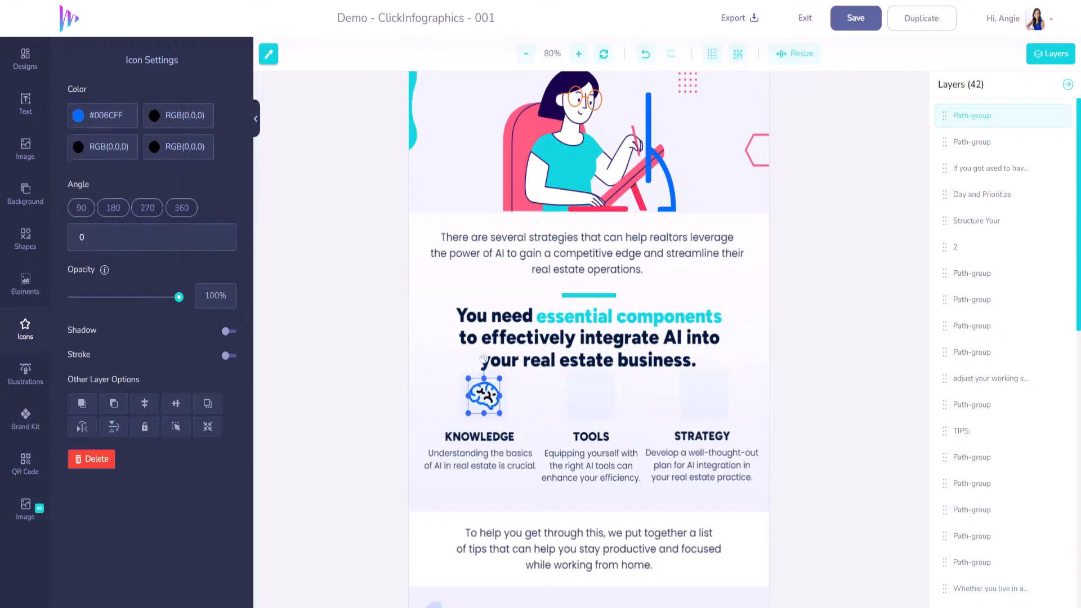
pyautogui.click(413, 72)
pyautogui.click(171, 117)
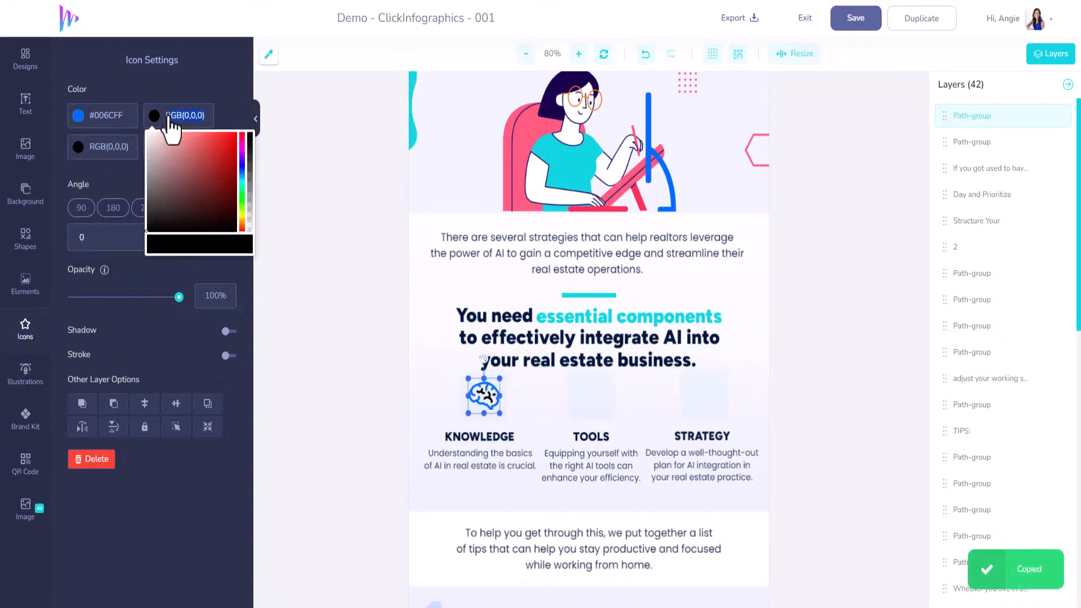
pyautogui.hotkey('ctrl', 'v')
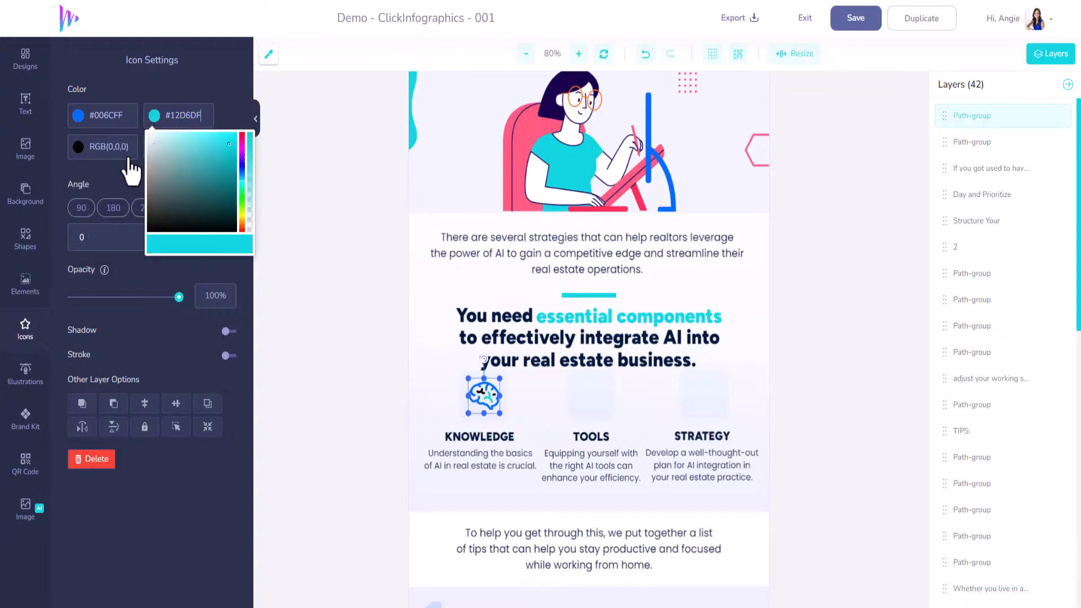
pyautogui.click(125, 172)
pyautogui.click(90, 148)
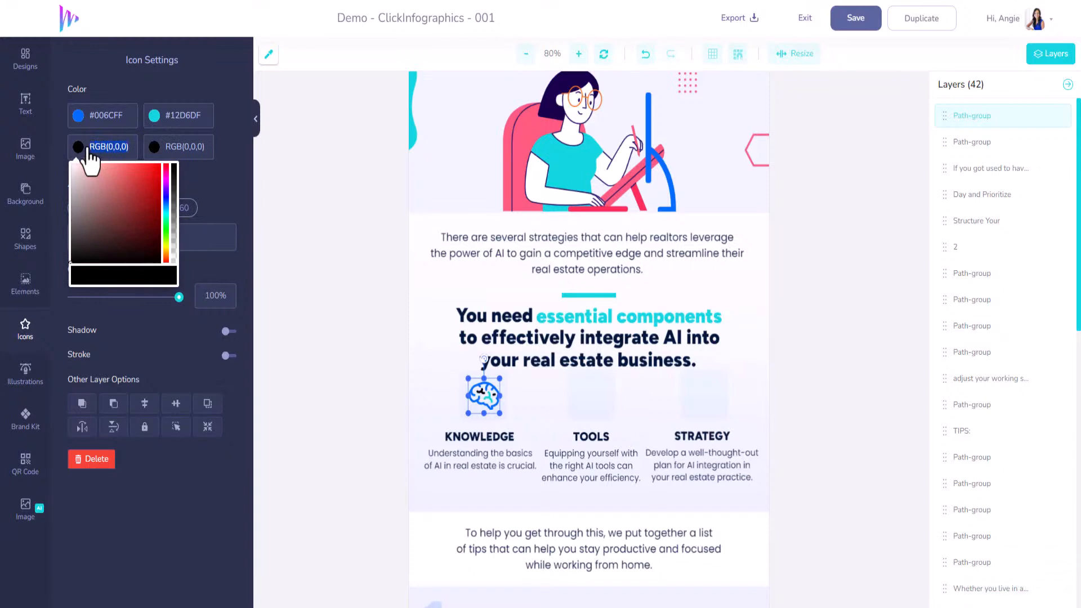
pyautogui.hotkey('ctrl', 'v')
pyautogui.click(177, 148)
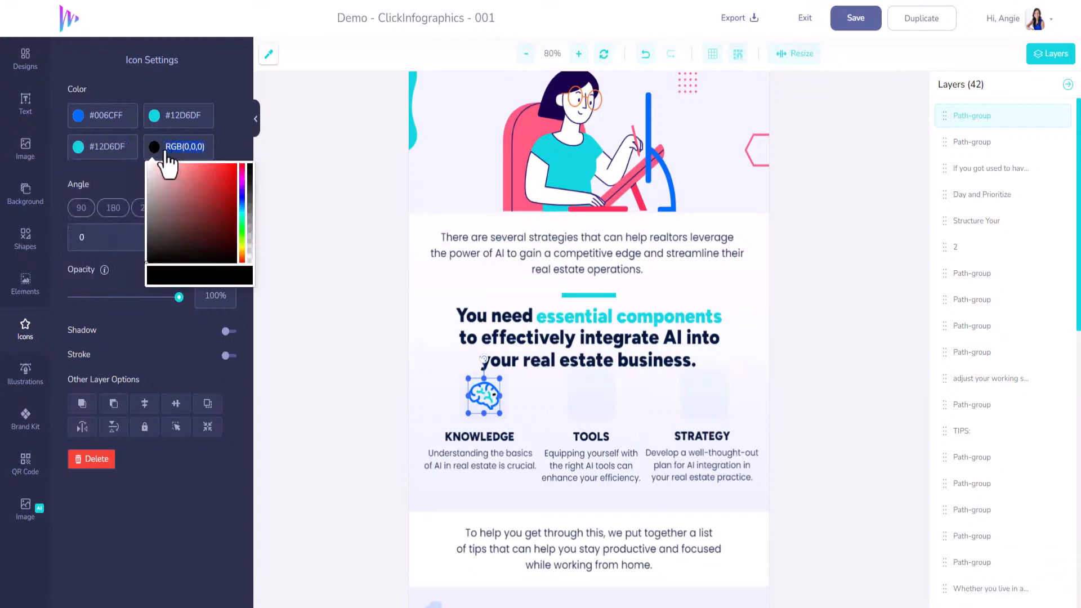
pyautogui.hotkey('ctrl', 'v')
pyautogui.click(292, 232)
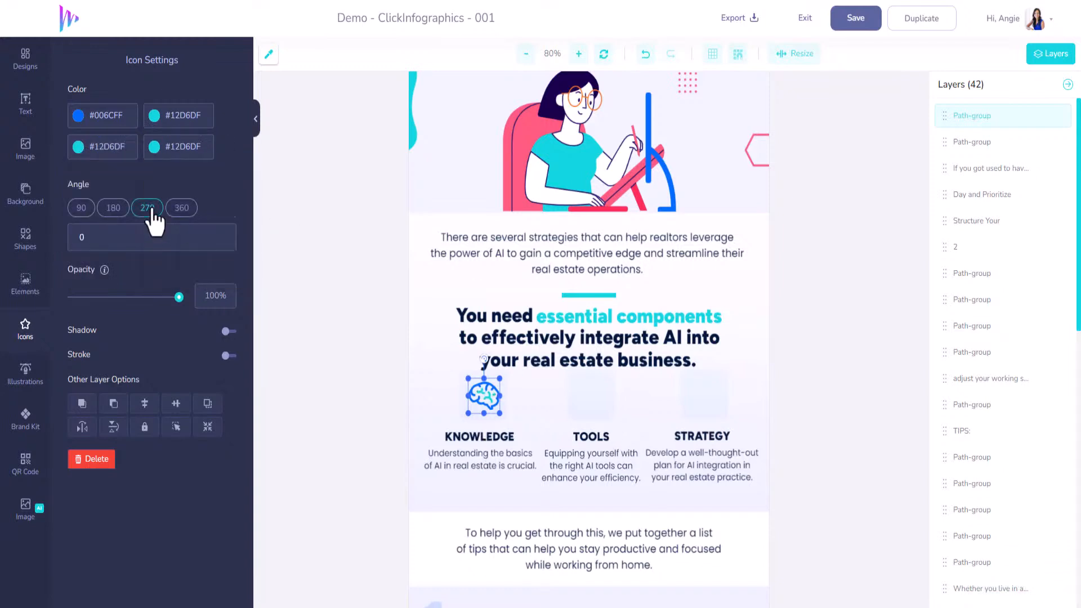
# Find the solid black crossed screwdriver and wrench icon with "tool" and fit it, scaled down, into the box above TOOLS
pyautogui.click(25, 336)
pyautogui.moveTo(115, 143); pyautogui.dragTo(98, 139)
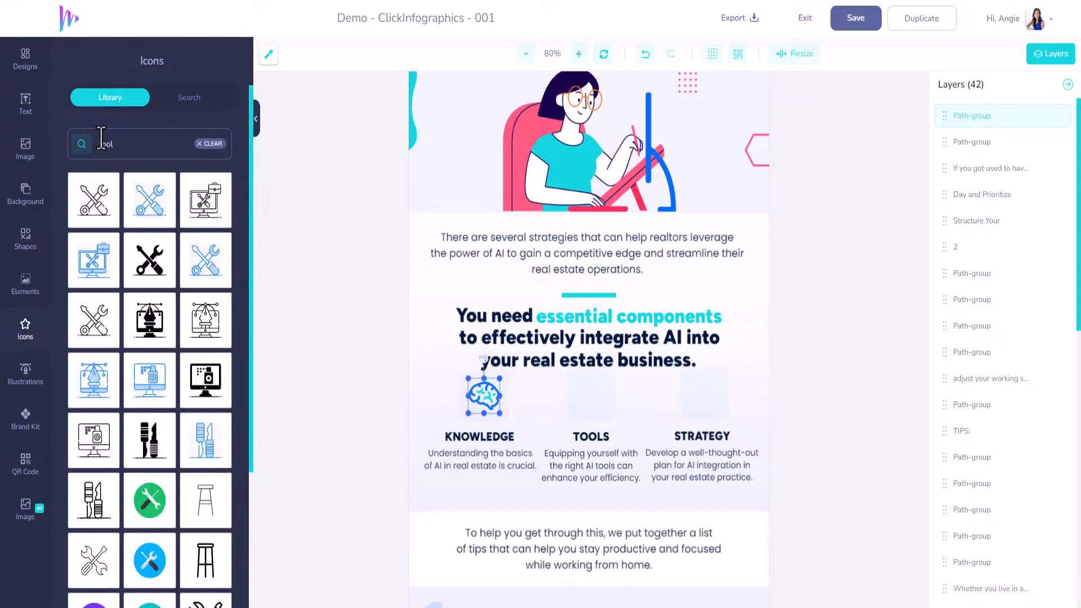
pyautogui.click(152, 271)
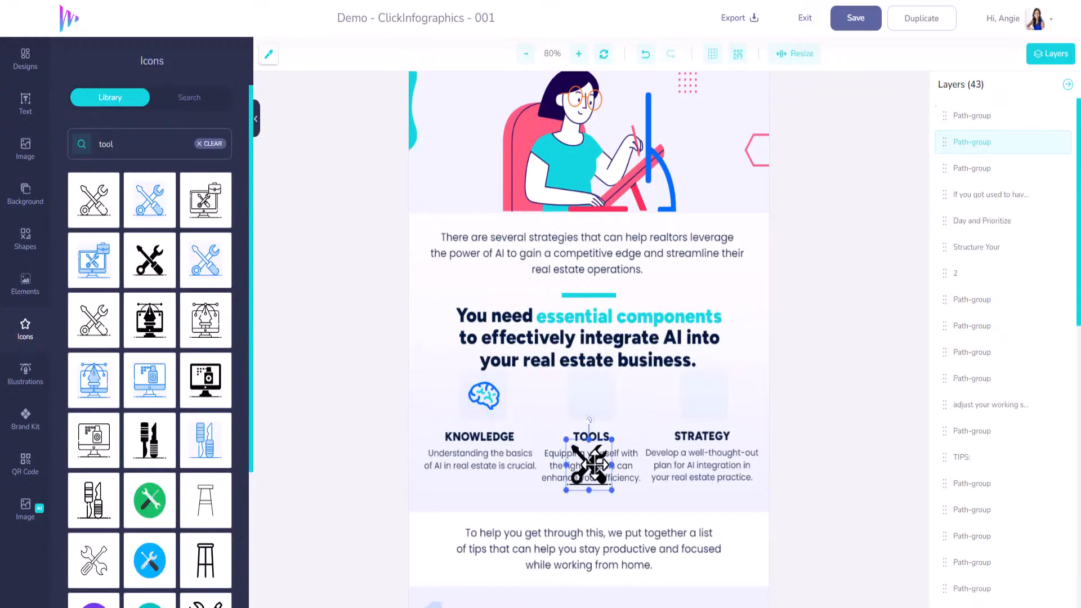
pyautogui.moveTo(589, 457); pyautogui.dragTo(590, 399)
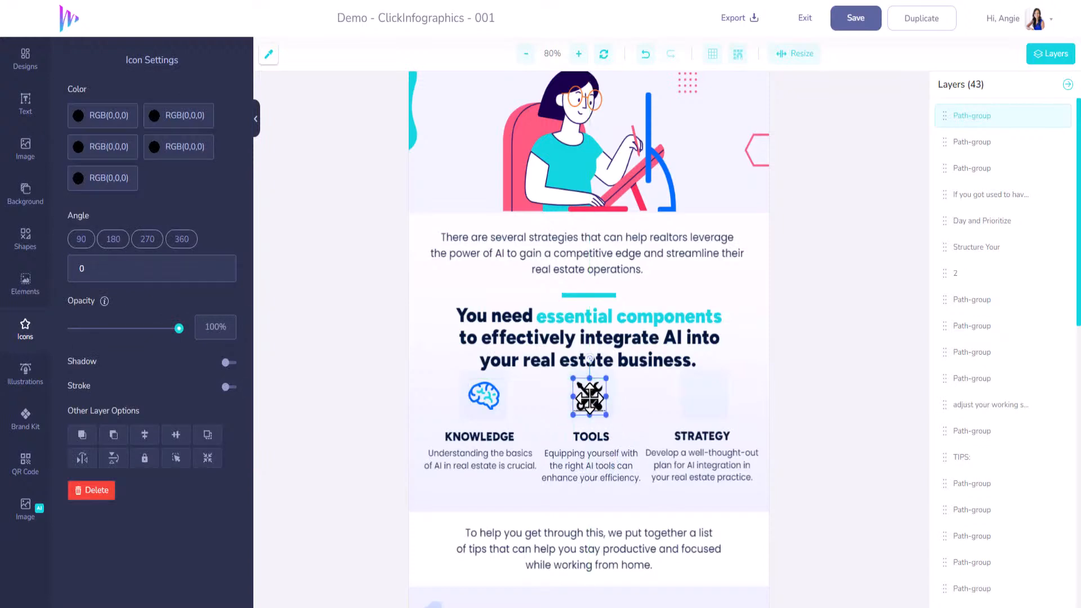
# Set the first four colours of the screwdriver and wrench icon to turquoise #12D6DF
pyautogui.click(131, 115)
pyautogui.hotkey('ctrl', 'v')
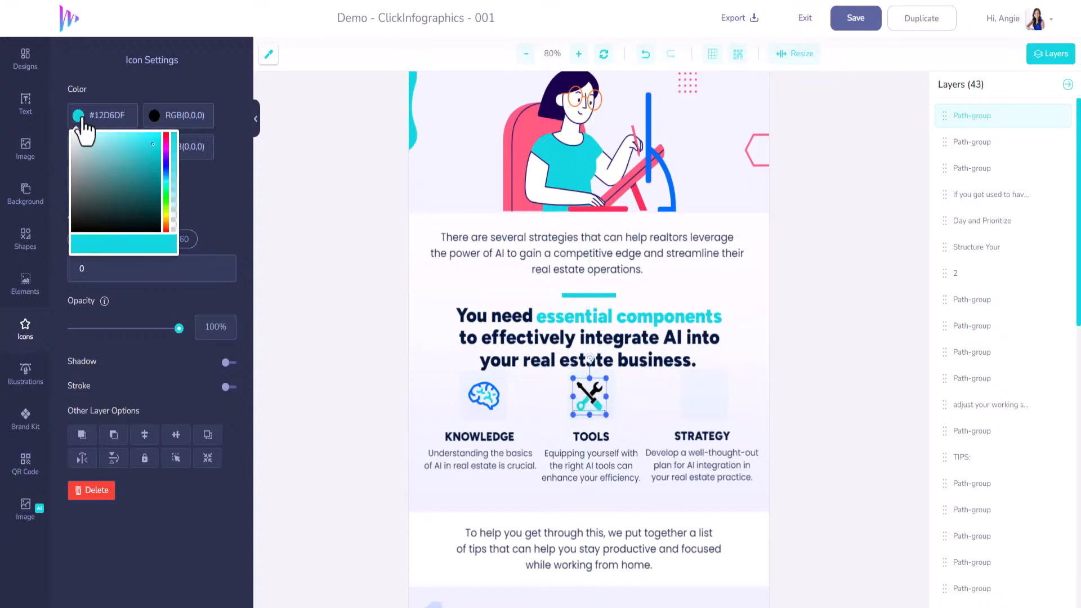
pyautogui.click(149, 86)
pyautogui.moveTo(207, 115); pyautogui.dragTo(158, 118)
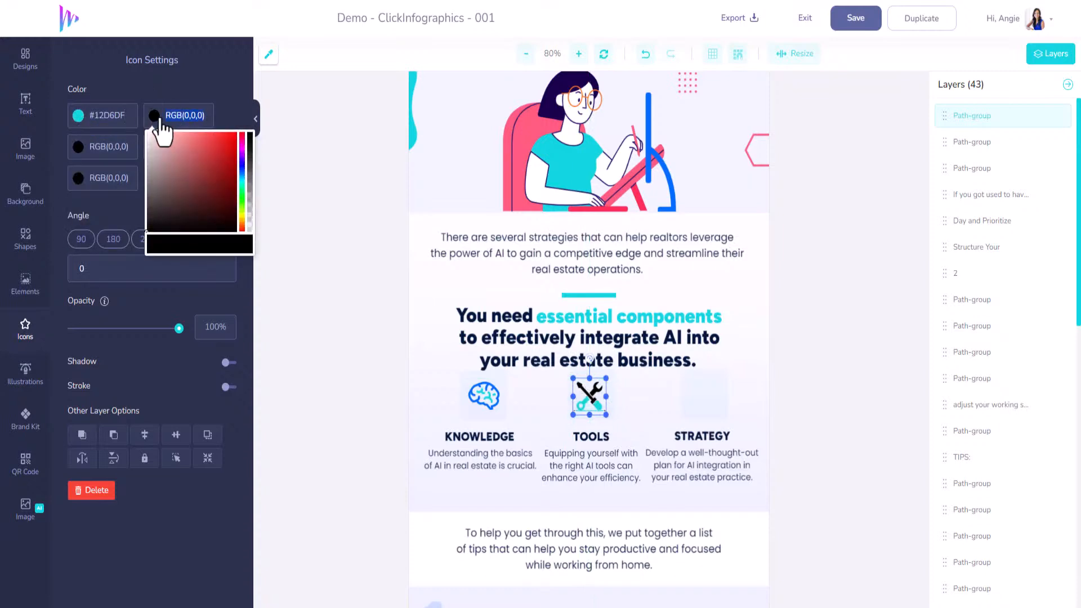
pyautogui.hotkey('ctrl', 'v')
pyautogui.click(179, 86)
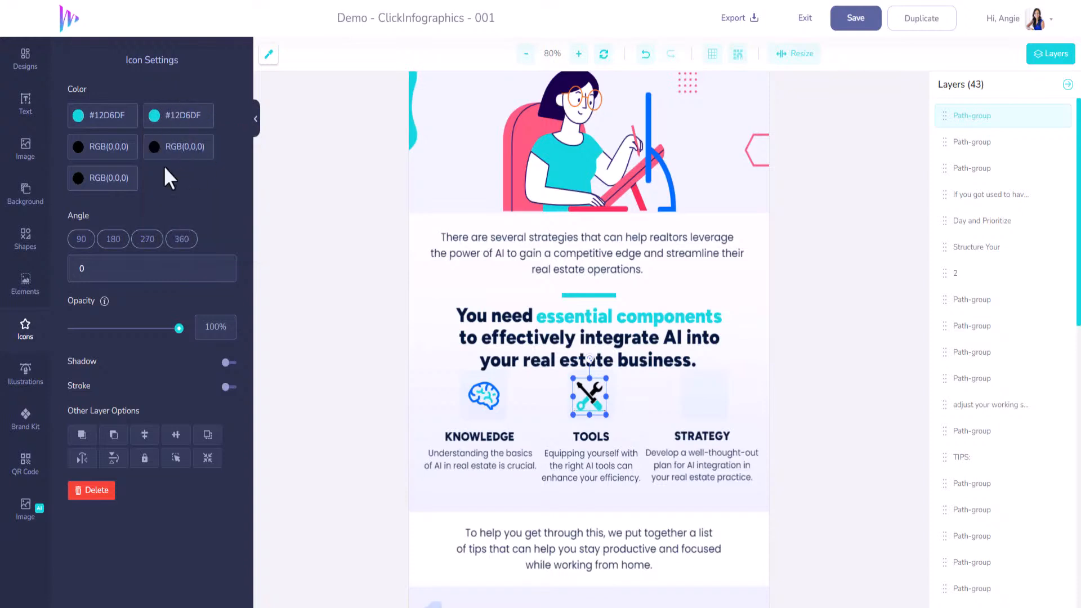
pyautogui.moveTo(132, 153); pyautogui.dragTo(80, 151)
pyautogui.hotkey('ctrl', 'v')
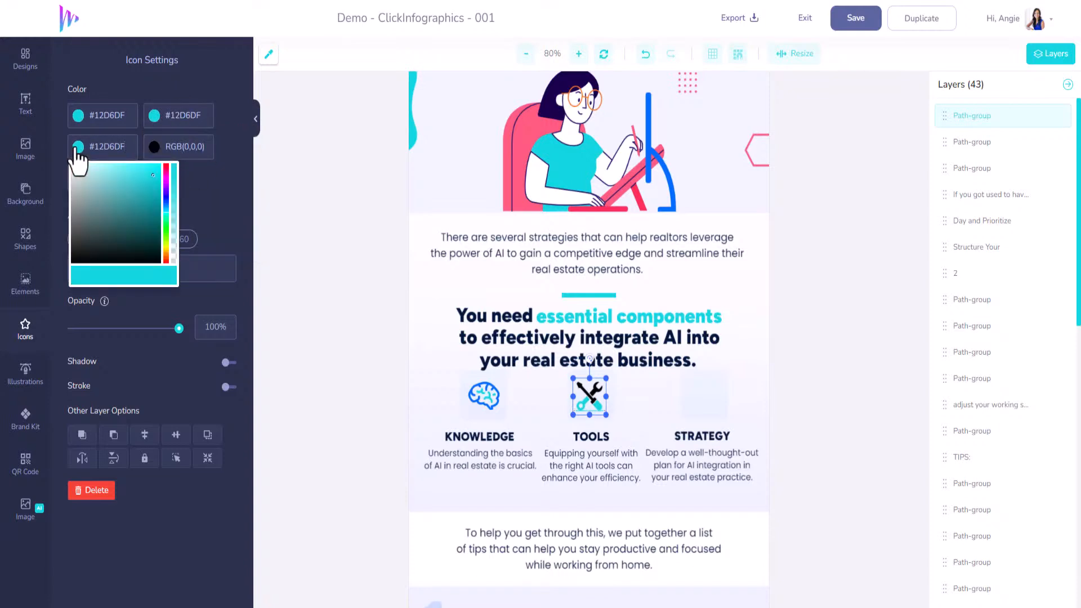
pyautogui.click(228, 126)
pyautogui.moveTo(206, 147); pyautogui.dragTo(158, 150)
pyautogui.hotkey('ctrl', 'v')
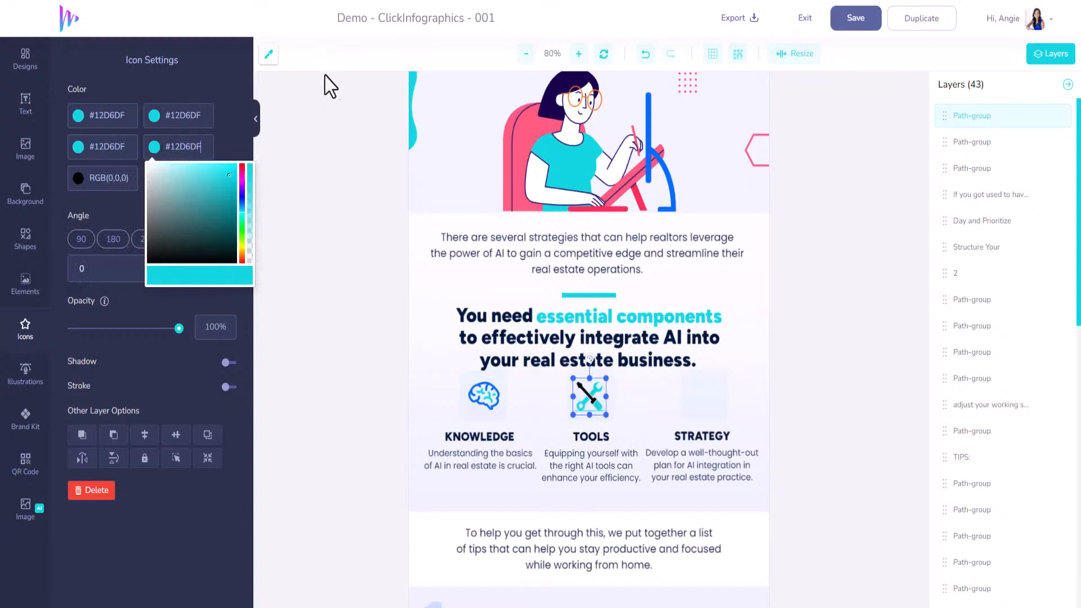
# Set the screwdriver and wrench icon's first, second and fifth colours to #006CFF, sampled from the illustration's blue bar
pyautogui.click(269, 55)
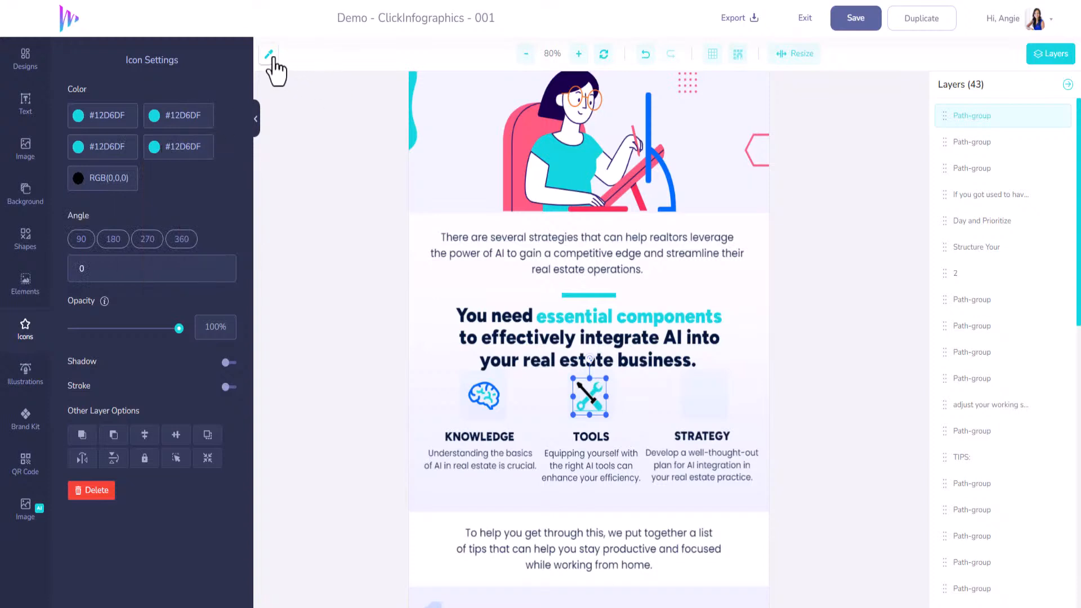
pyautogui.click(648, 144)
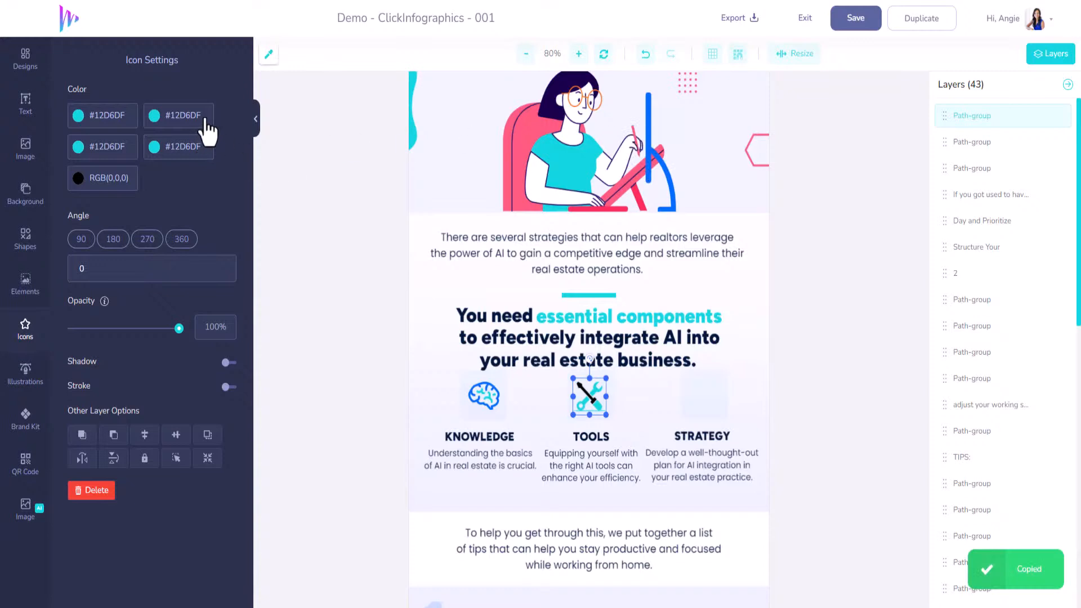
pyautogui.moveTo(206, 117); pyautogui.dragTo(141, 117)
pyautogui.hotkey('ctrl', 'v')
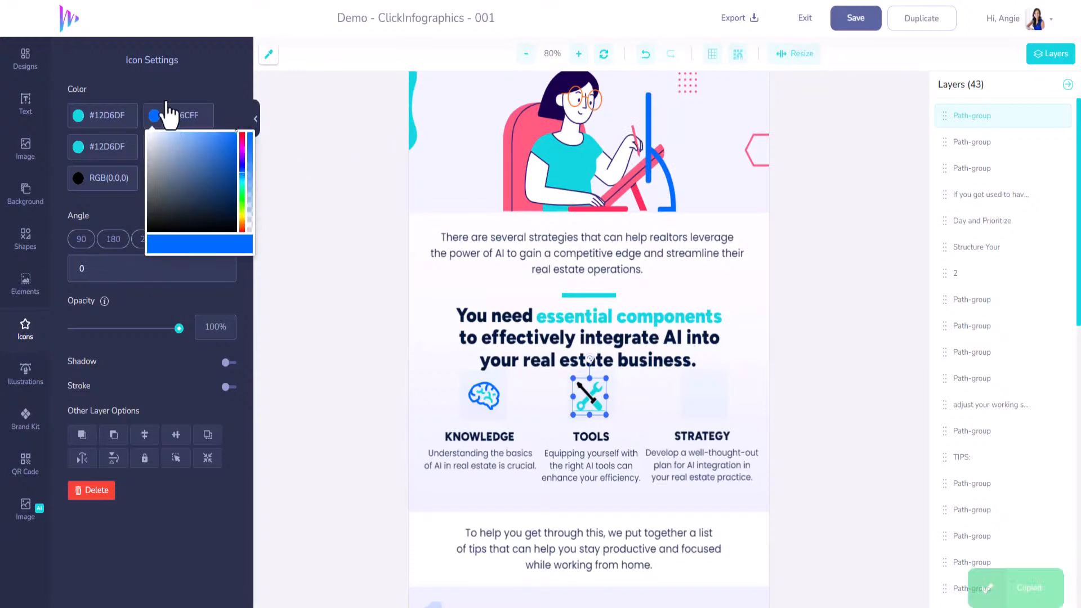
pyautogui.click(136, 181)
pyautogui.hotkey('ctrl', 'v')
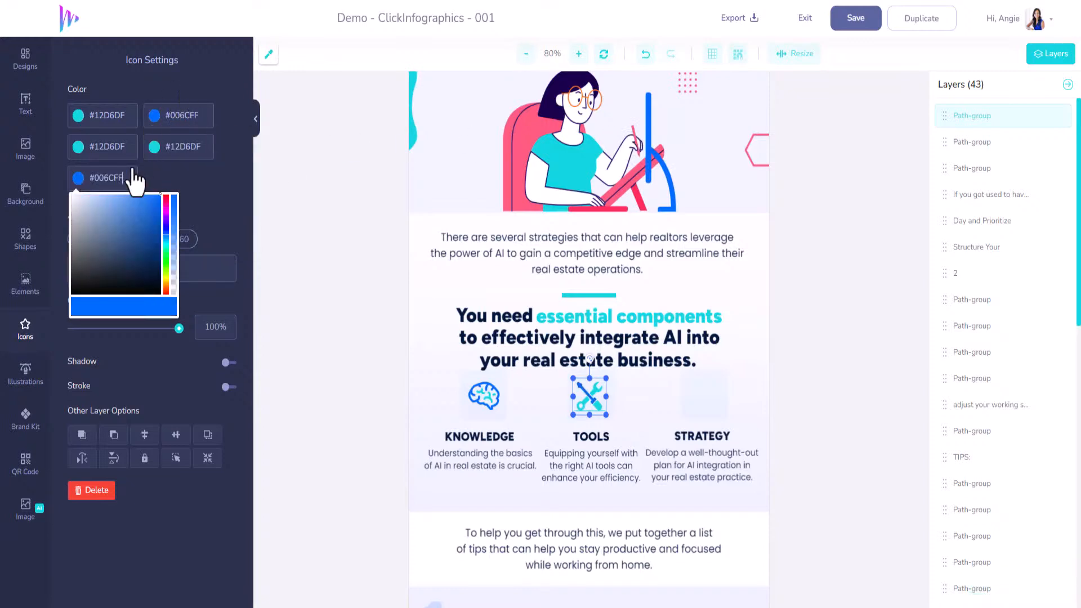
pyautogui.click(115, 117)
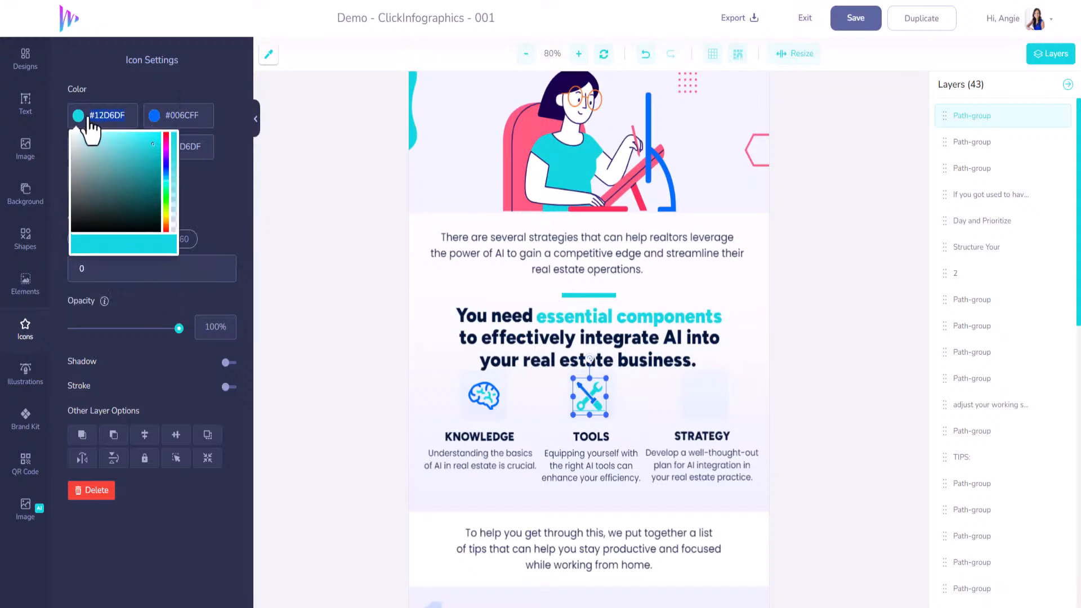
pyautogui.hotkey('ctrl', 'v')
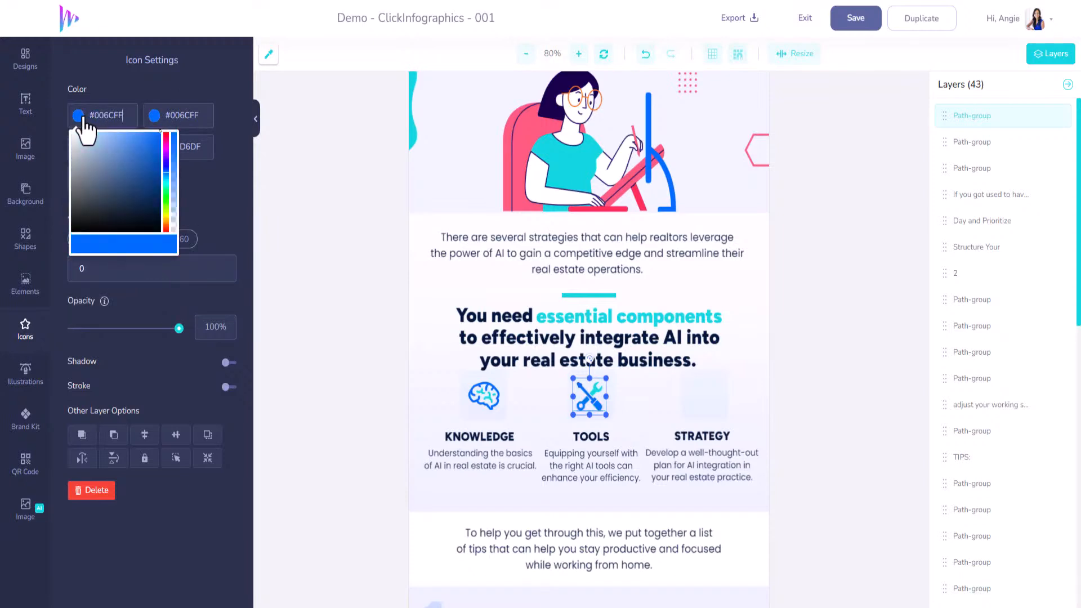
pyautogui.click(100, 86)
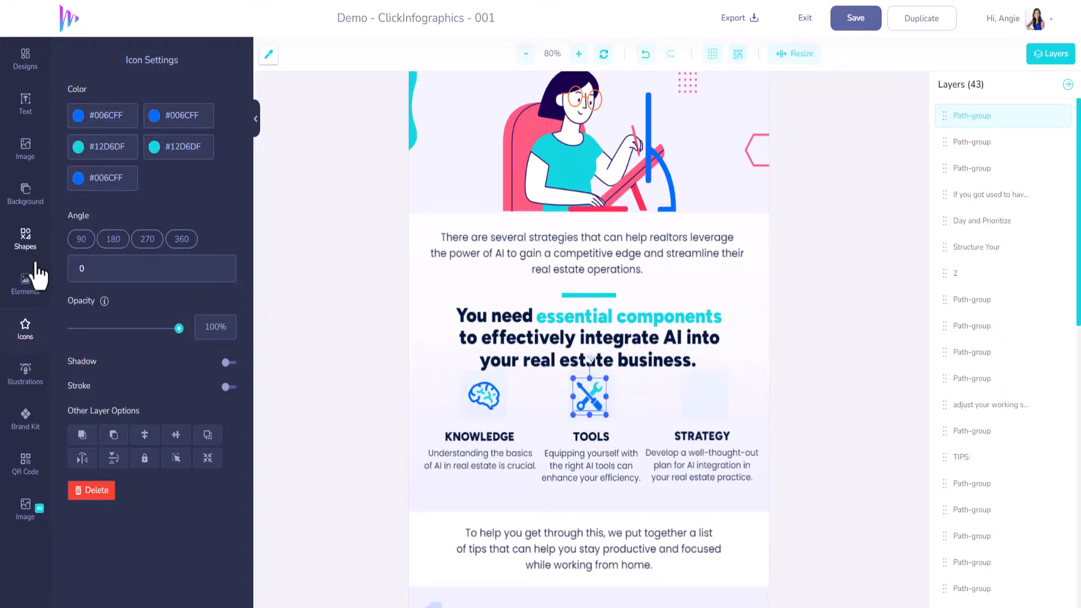
# Search the icon library for "bar chart" and look through the matching icons
pyautogui.click(25, 241)
pyautogui.click(26, 329)
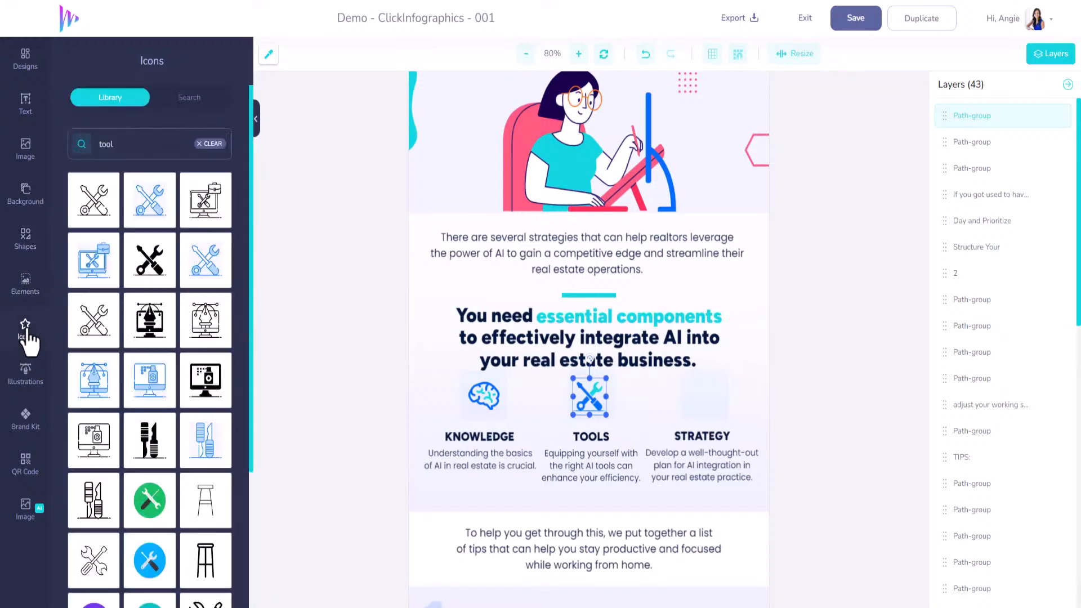
pyautogui.moveTo(137, 146); pyautogui.dragTo(88, 144)
pyautogui.write('bar chart')
pyautogui.press('Return')
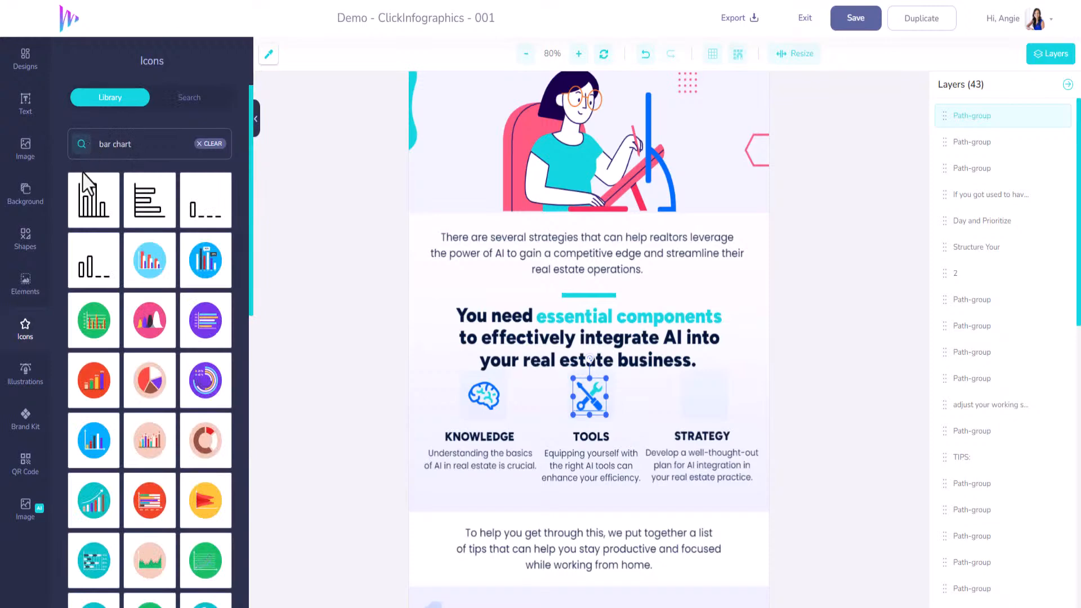
pyautogui.scroll(-10, 96, 368)
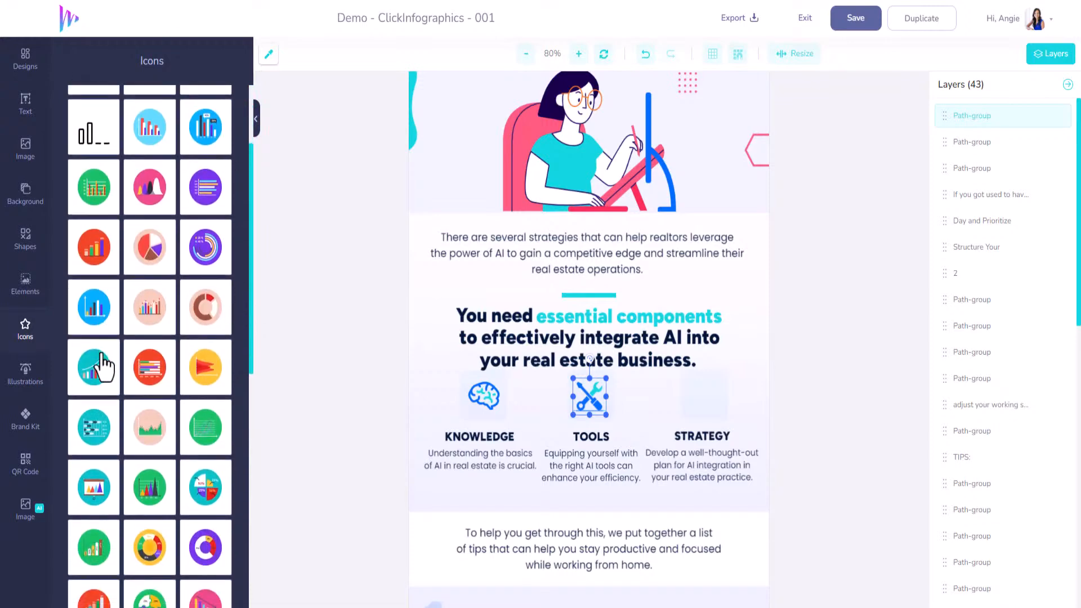
pyautogui.scroll(10, 96, 347)
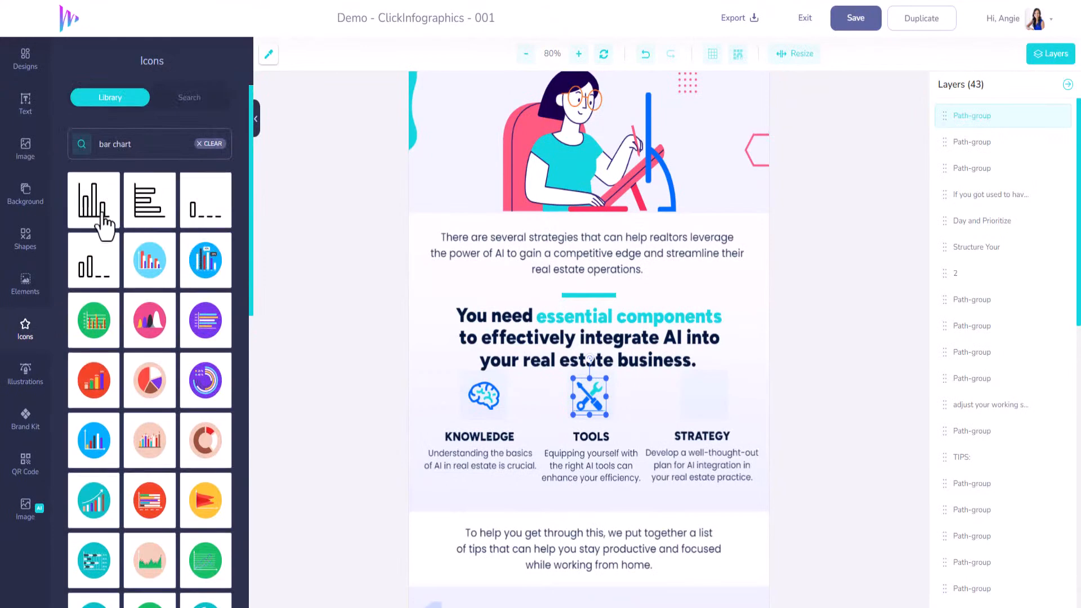
# Search the icon library for "draw" and look through its matches and the Iconfinder icons
pyautogui.moveTo(135, 145); pyautogui.dragTo(83, 148)
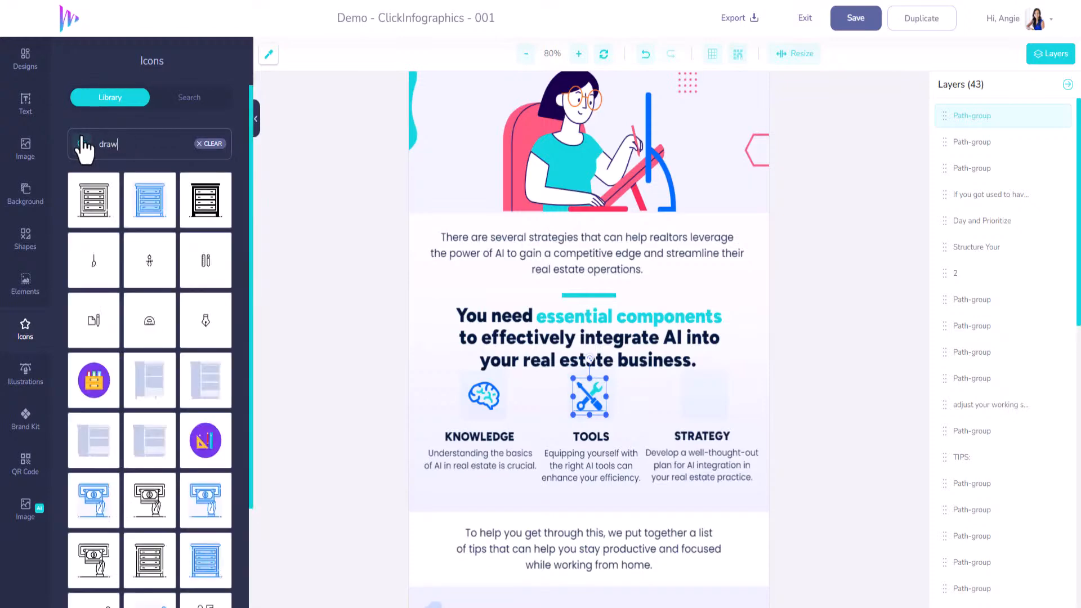
pyautogui.scroll(-1, 169, 397)
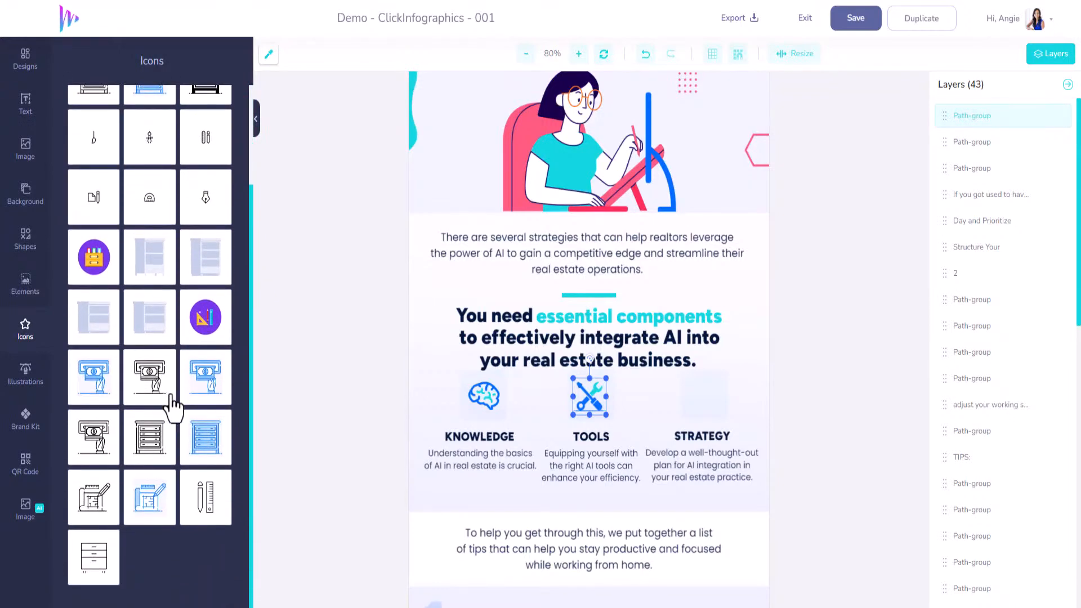
pyautogui.scroll(1, 150, 418)
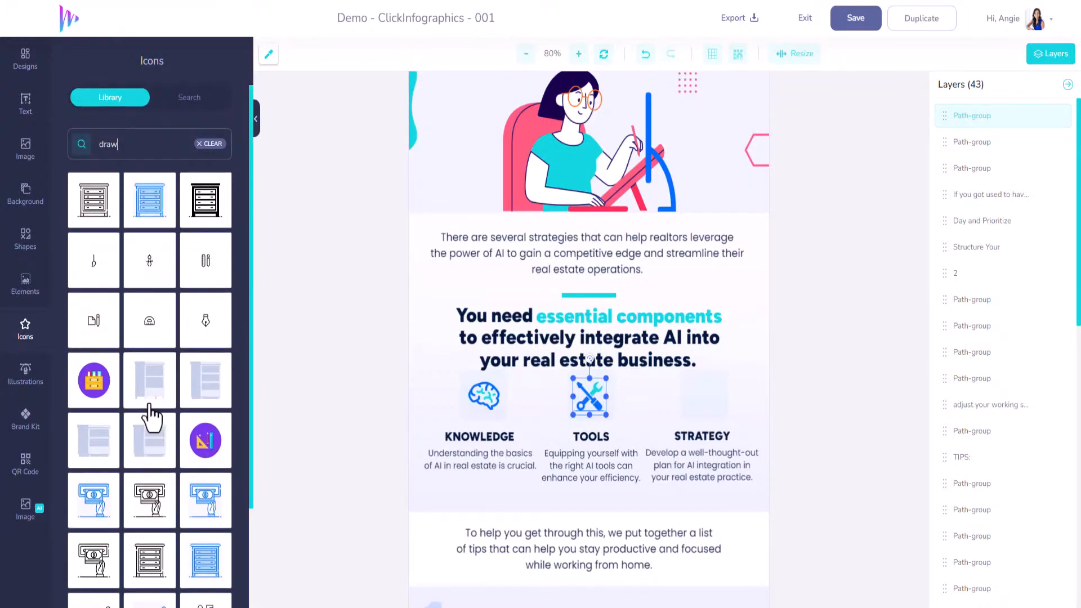
pyautogui.doubleClick(111, 144)
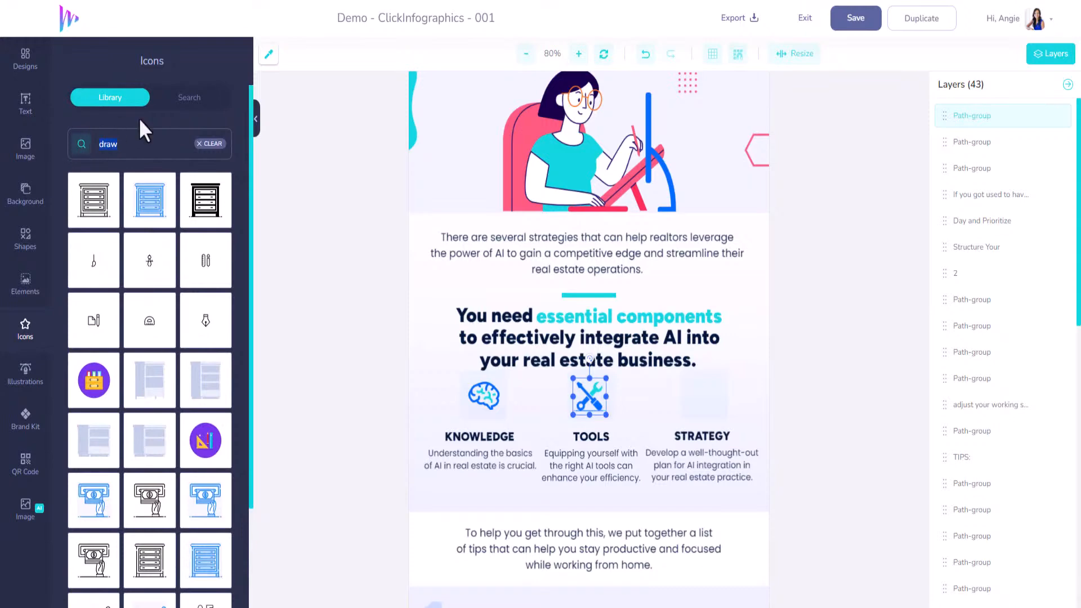
pyautogui.click(188, 100)
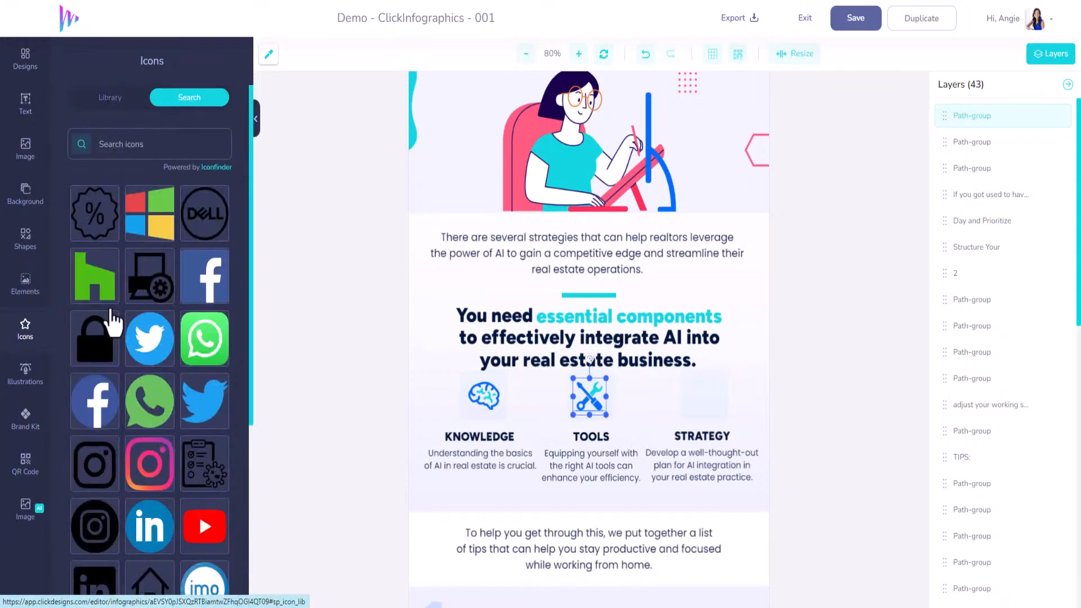
pyautogui.scroll(-5, 112, 321)
pyautogui.scroll(5, 113, 371)
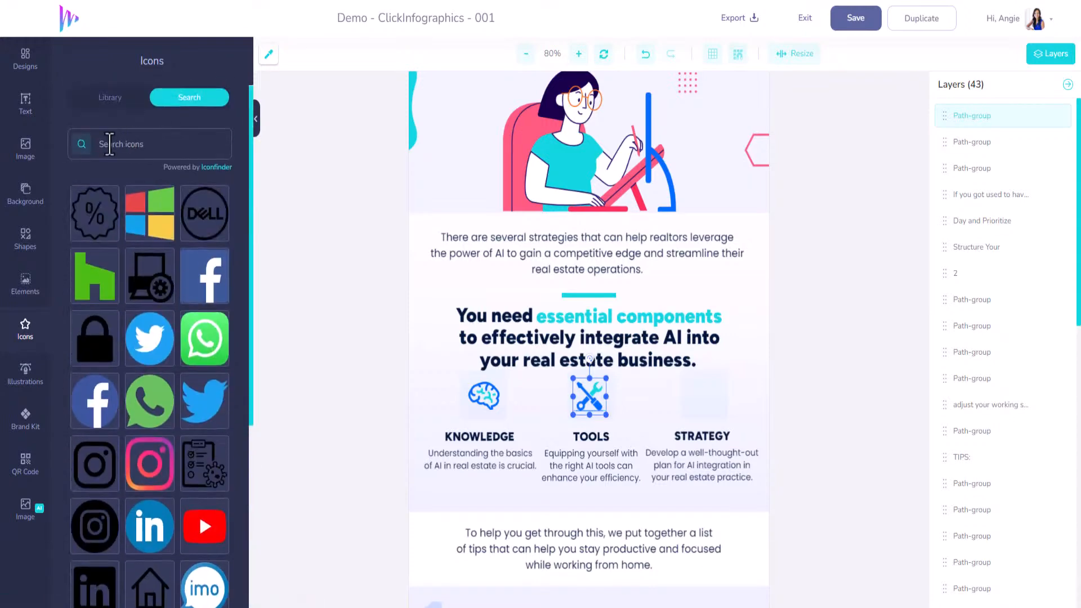
pyautogui.click(109, 100)
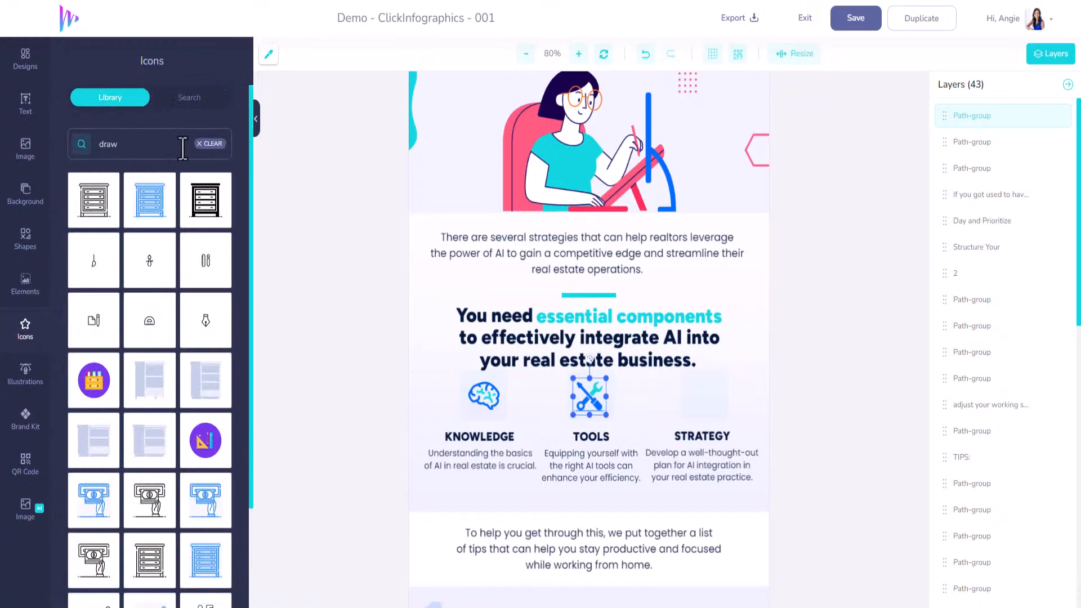
# Clear the icon search and fit the third black bar chart icon from Charts & Graphs, scaled down, into the box above STRATEGY
pyautogui.click(204, 144)
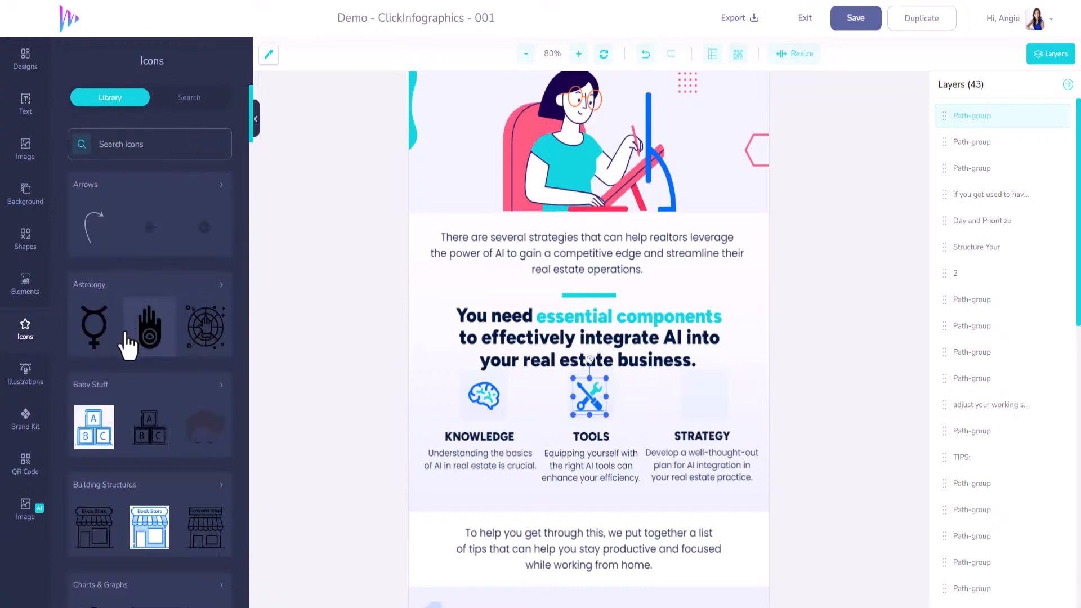
pyautogui.scroll(-5, 127, 347)
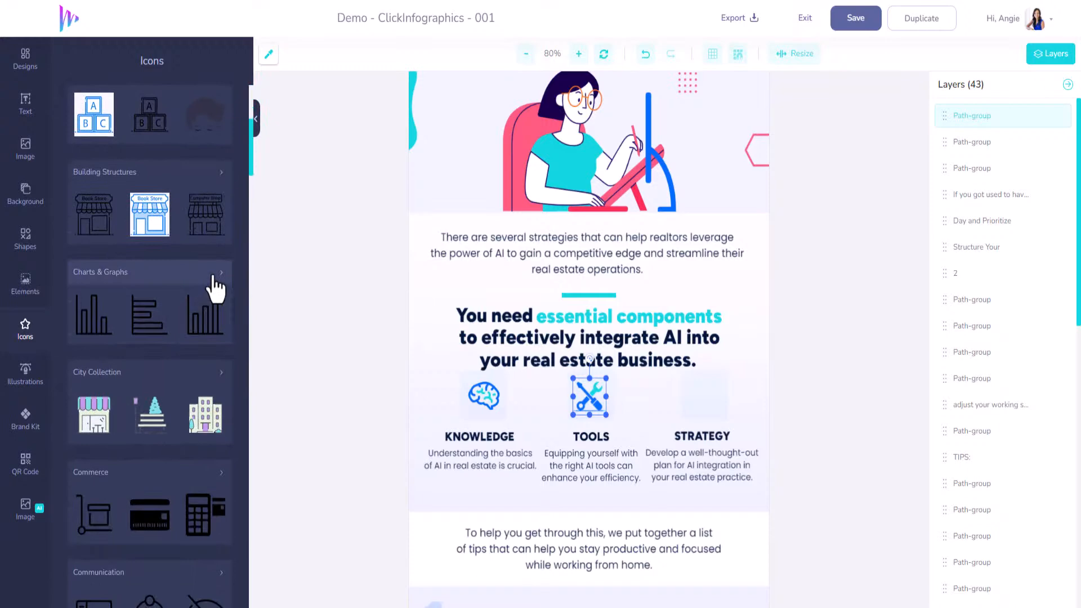
pyautogui.click(215, 275)
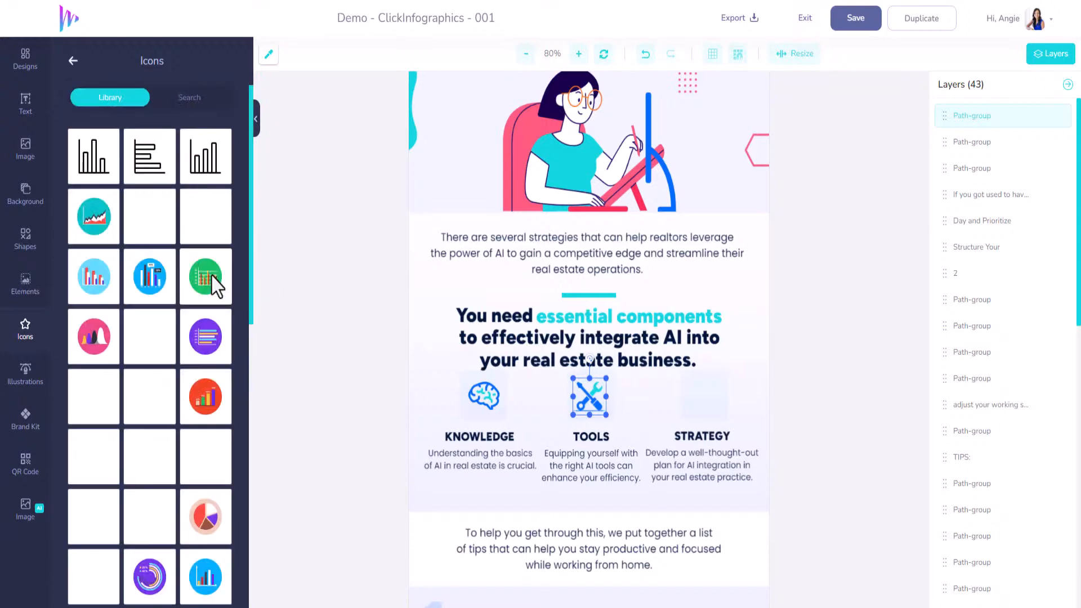
pyautogui.click(206, 175)
pyautogui.moveTo(586, 473); pyautogui.dragTo(705, 396)
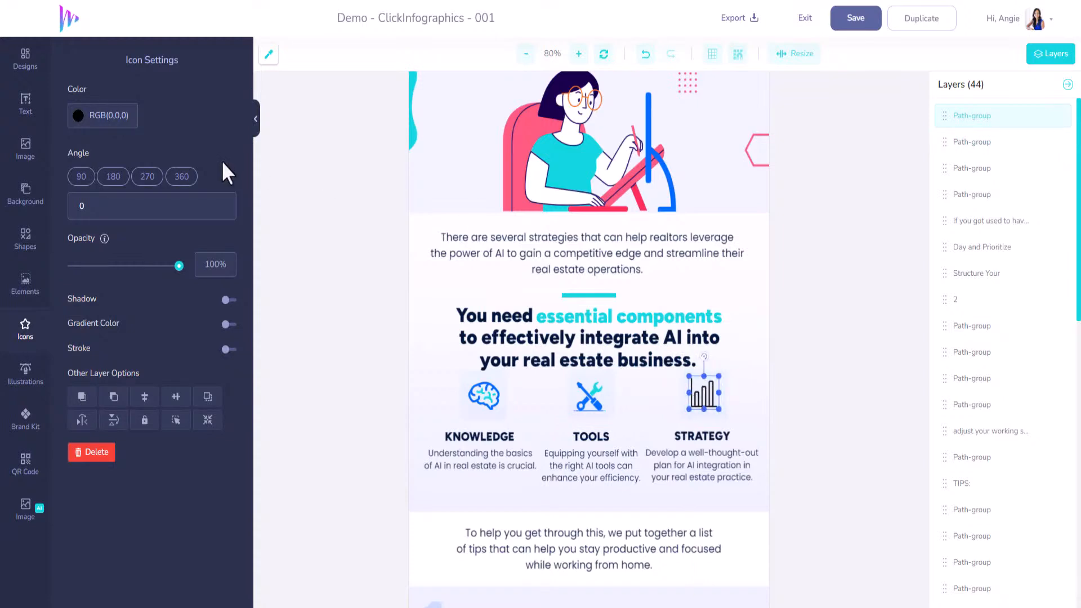
# Set the bar chart icon's colour to #006CFF, sampled from the illustration's blue bar, and save the design
pyautogui.click(134, 114)
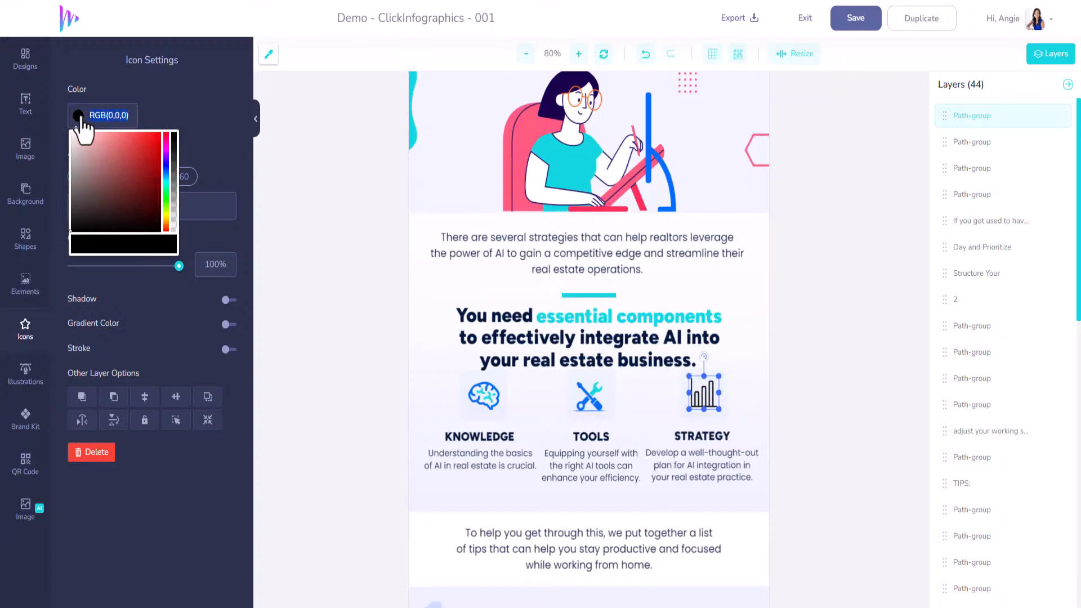
pyautogui.click(269, 54)
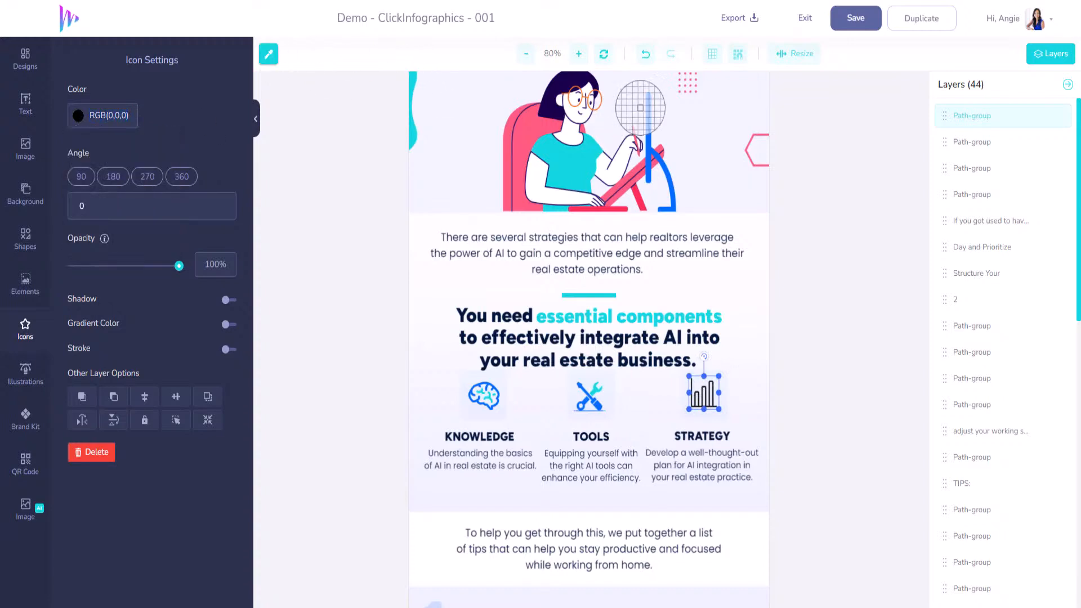
pyautogui.click(648, 110)
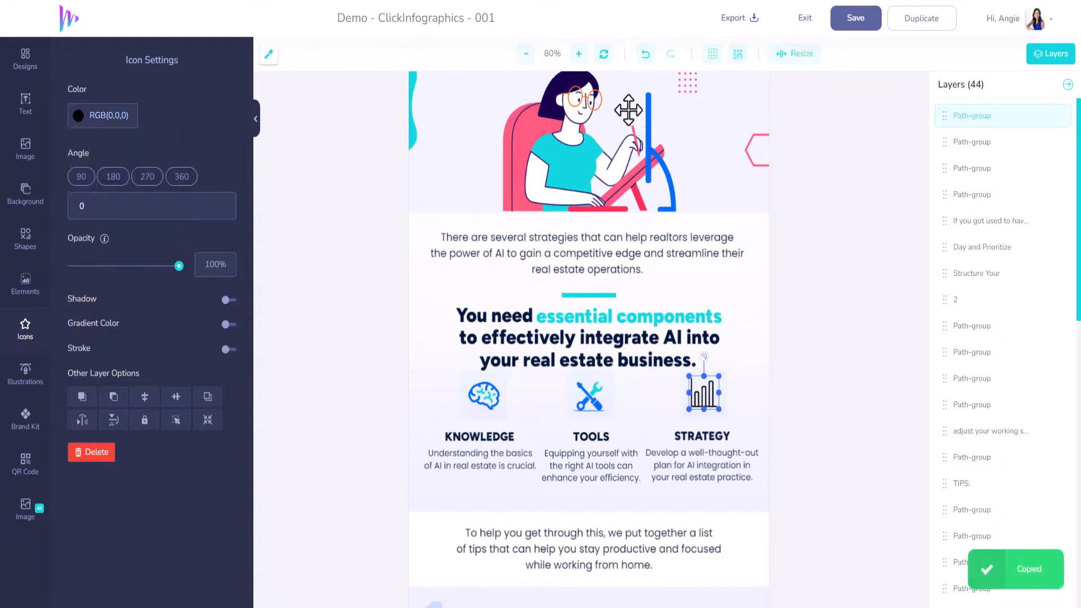
pyautogui.click(131, 116)
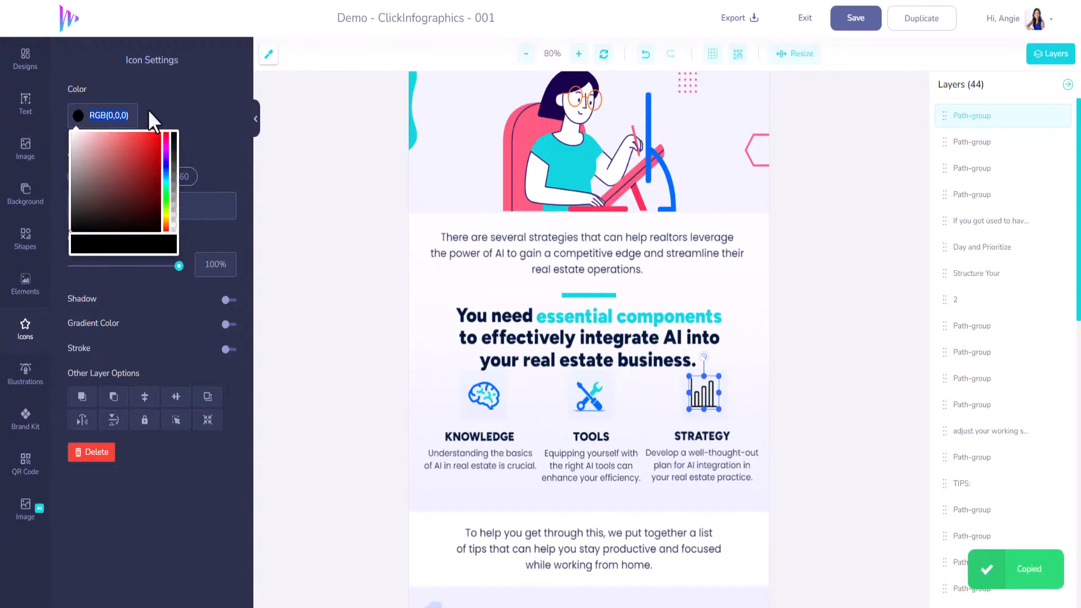
pyautogui.hotkey('ctrl', 'v')
pyautogui.click(299, 165)
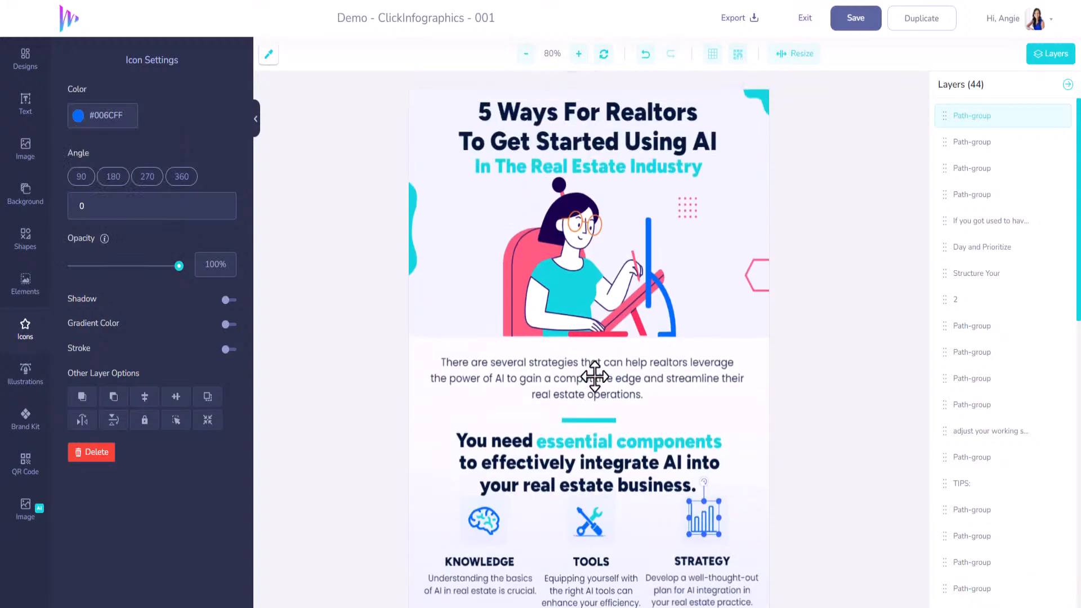
pyautogui.scroll(2, 592, 375)
pyautogui.click(853, 25)
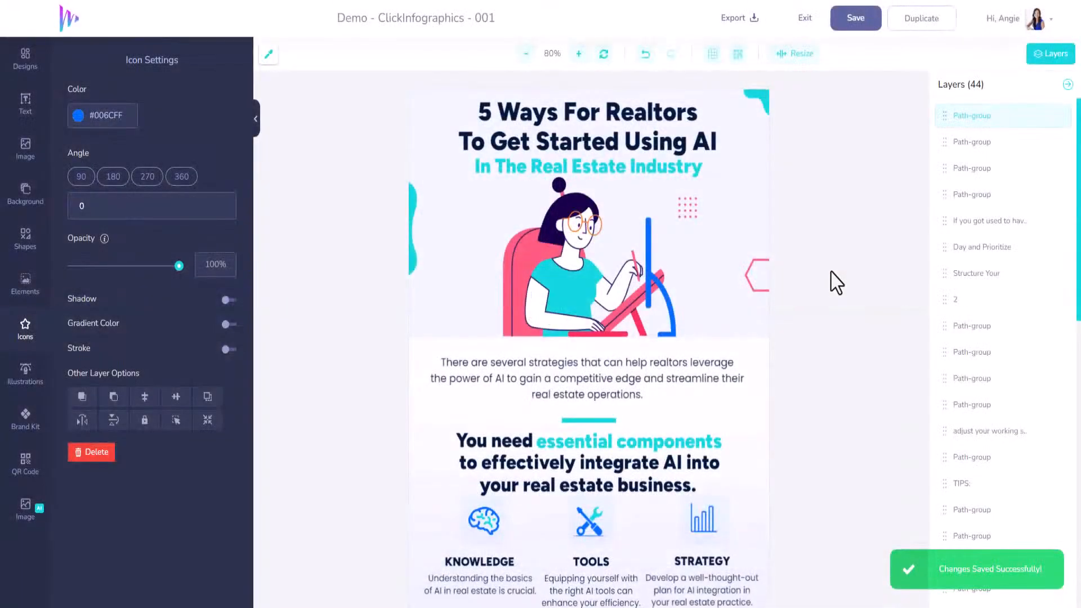
# Replace the "To help you get through this" text with the copied sentence on "five practical ways for realtors to start utilizing AI effectively"
pyautogui.scroll(-5, 822, 408)
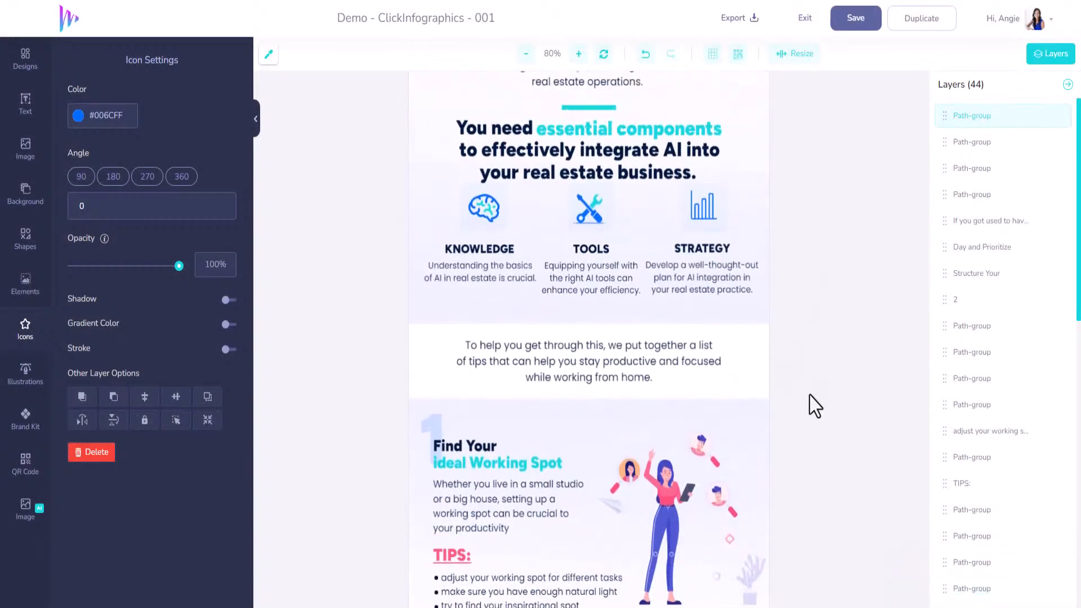
pyautogui.click(634, 127)
pyautogui.scroll(-2, 634, 127)
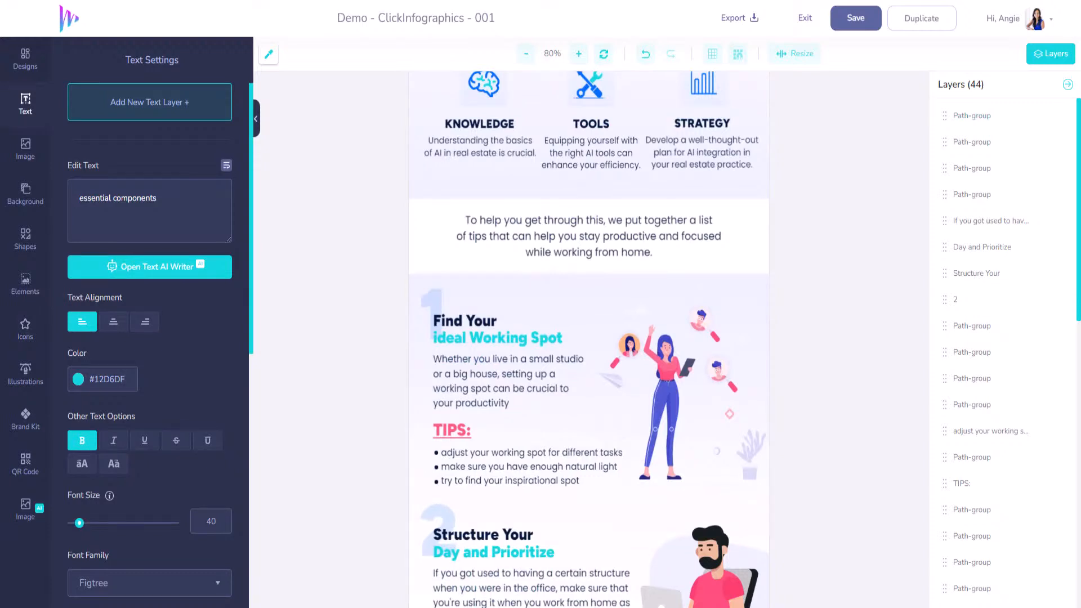
pyautogui.click(630, 246)
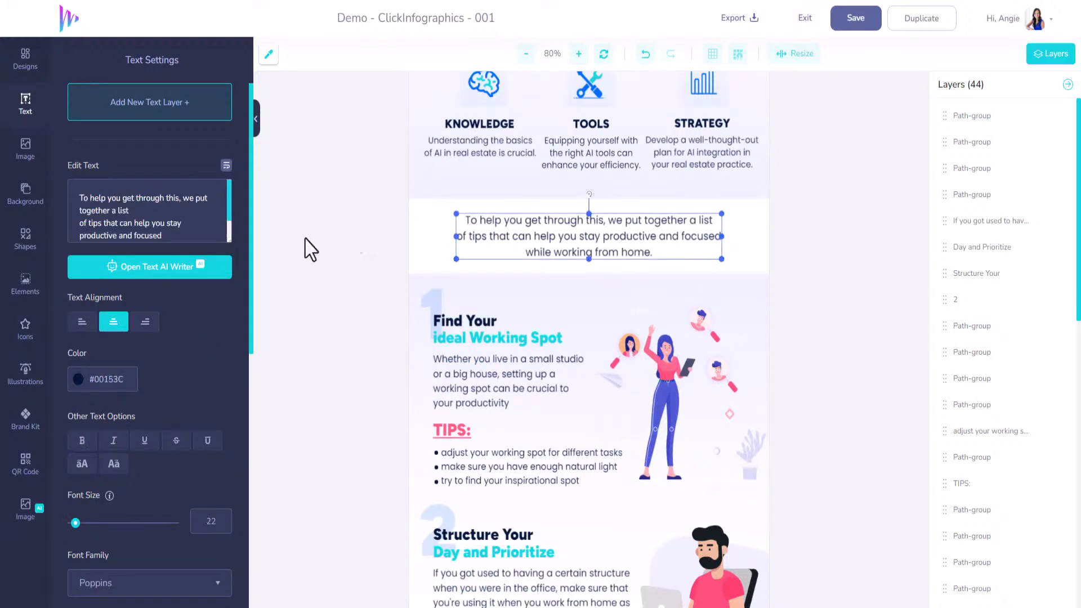
pyautogui.hotkey('ctrl', 'v')
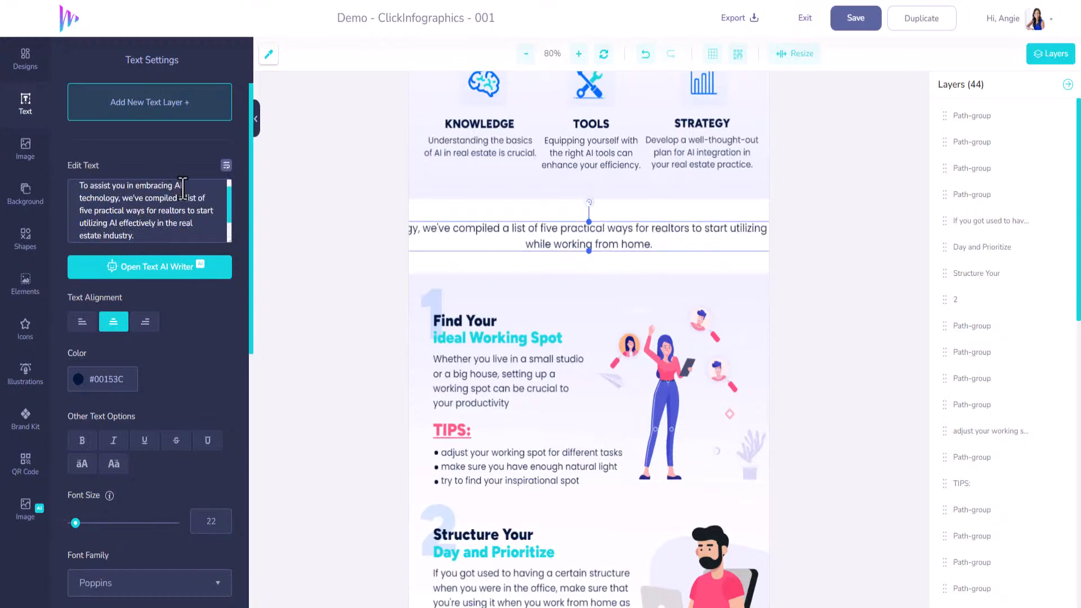
# Break the new paragraph after "we've compiled a" and "effectively in", and join "while working from home." to its last line
pyautogui.press('Return')
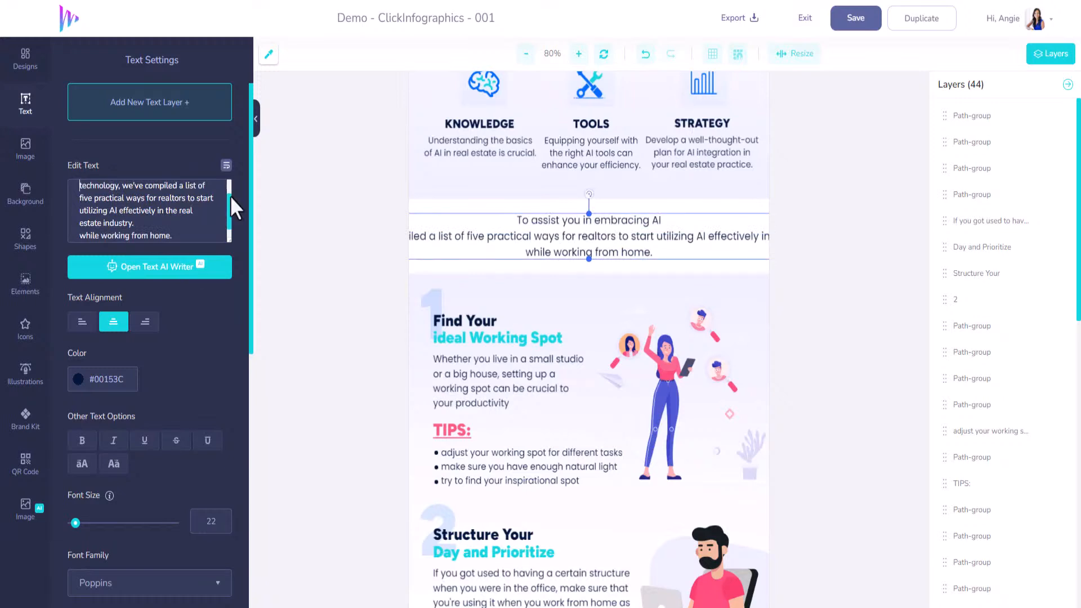
pyautogui.press('BackSpace')
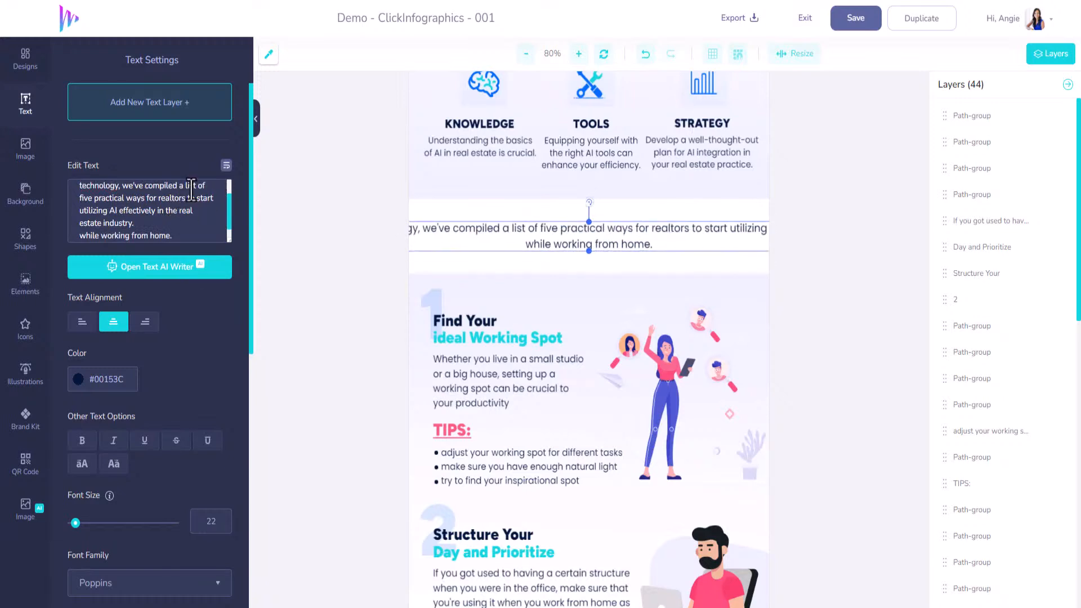
pyautogui.press('Return')
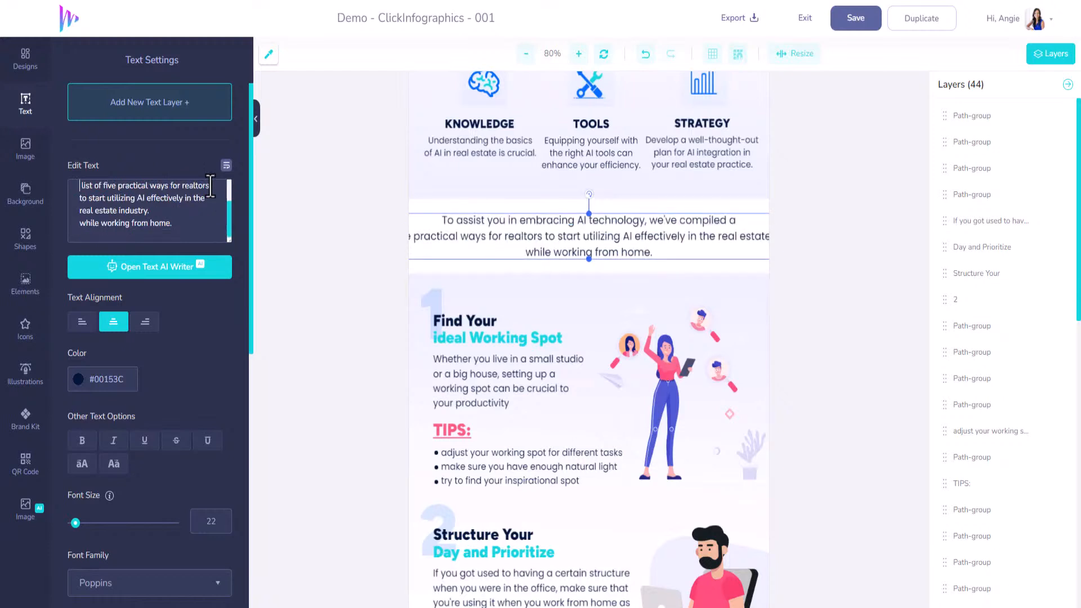
pyautogui.press('Delete')
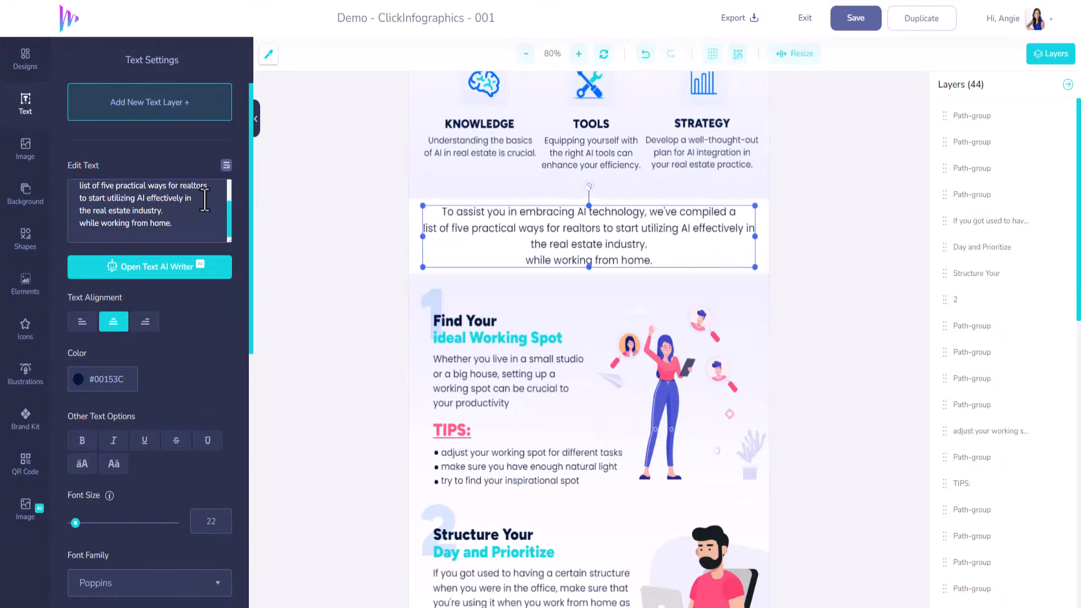
pyautogui.press('Delete')
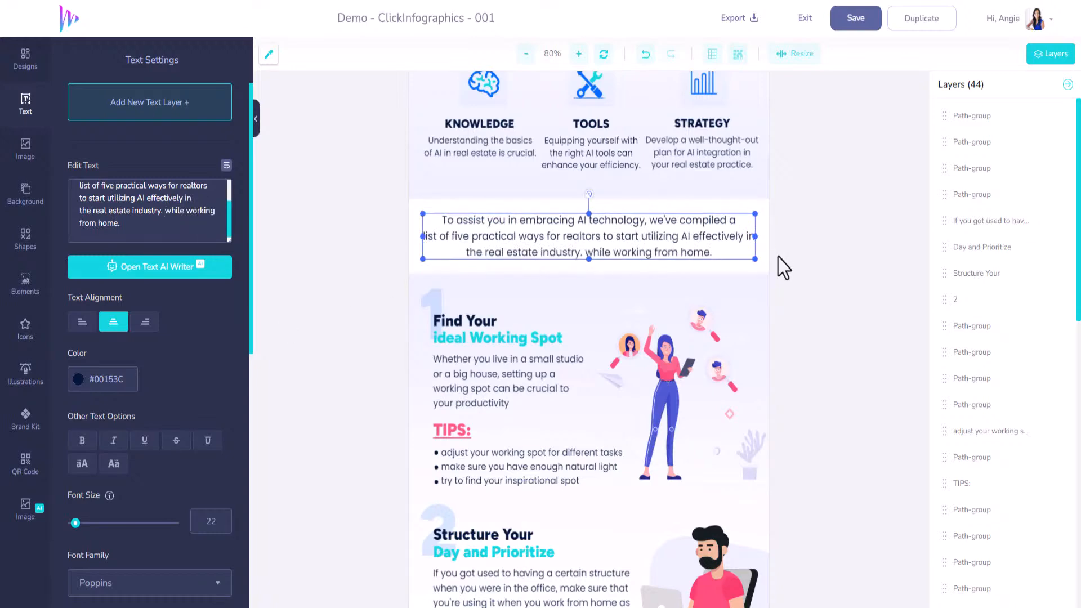
# Delete the three-line tips text and the TIPS: heading from section 1, "Find Your ideal Working Spot"
pyautogui.scroll(-3, 532, 292)
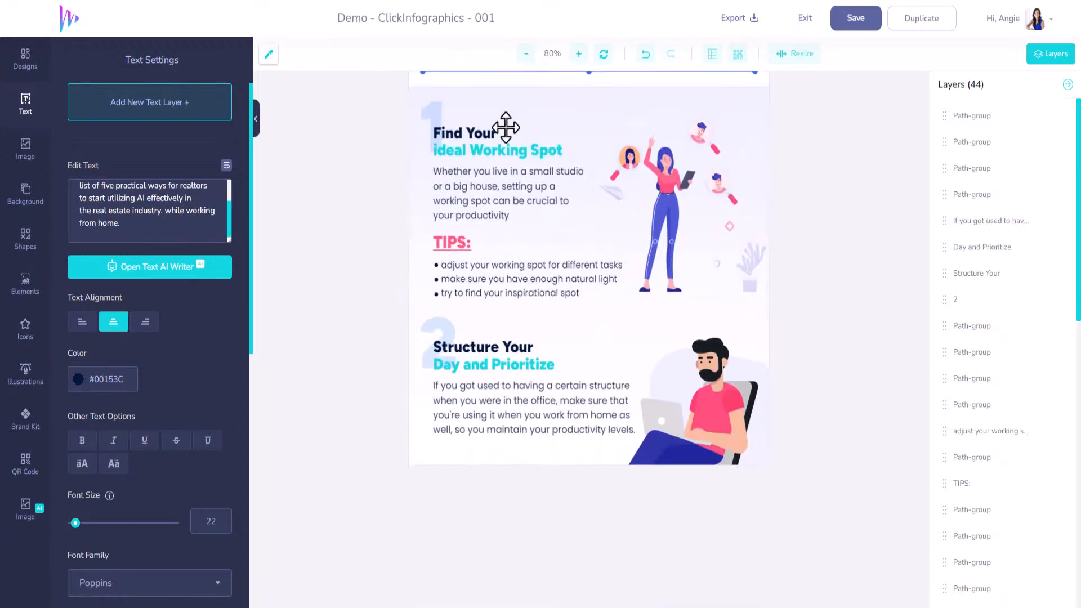
pyautogui.click(479, 269)
pyautogui.scroll(-2, 478, 270)
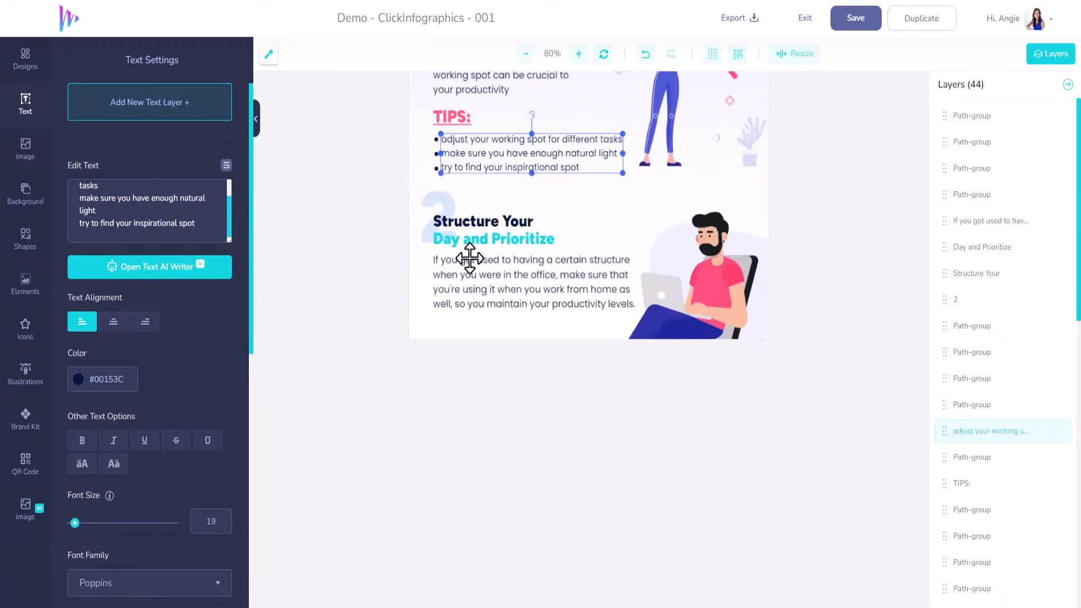
pyautogui.scroll(2, 470, 264)
pyautogui.scroll(2, 470, 257)
pyautogui.press('Delete')
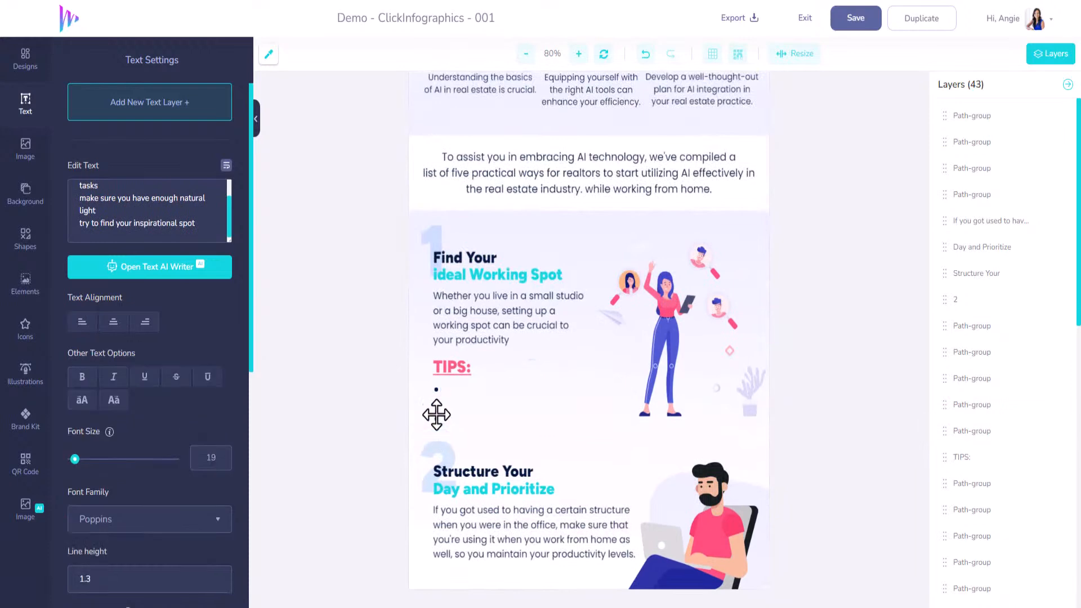
pyautogui.click(444, 372)
pyautogui.press('Delete')
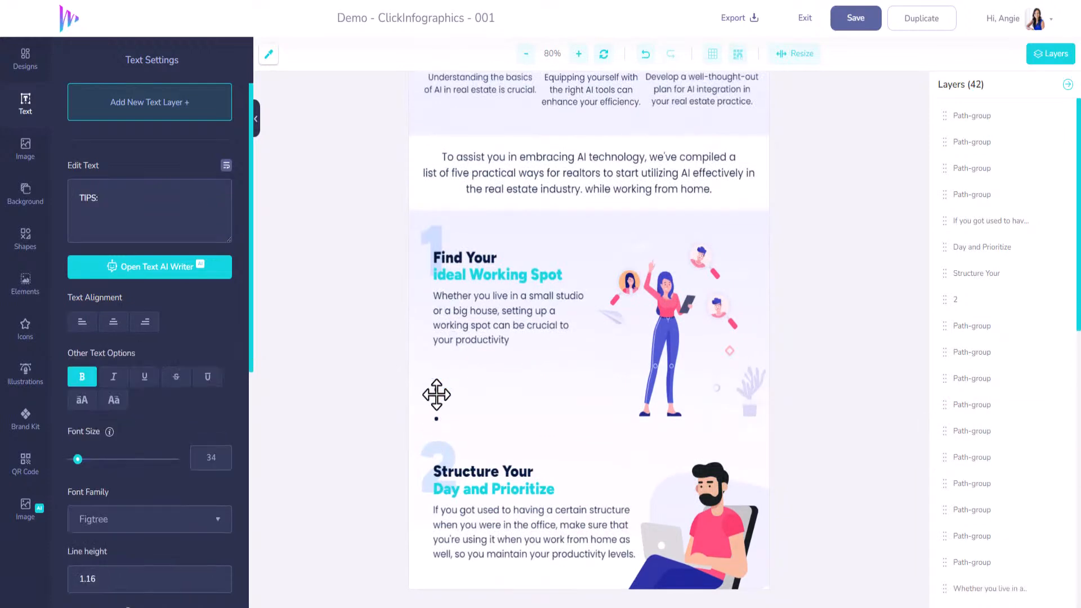
pyautogui.click(436, 394)
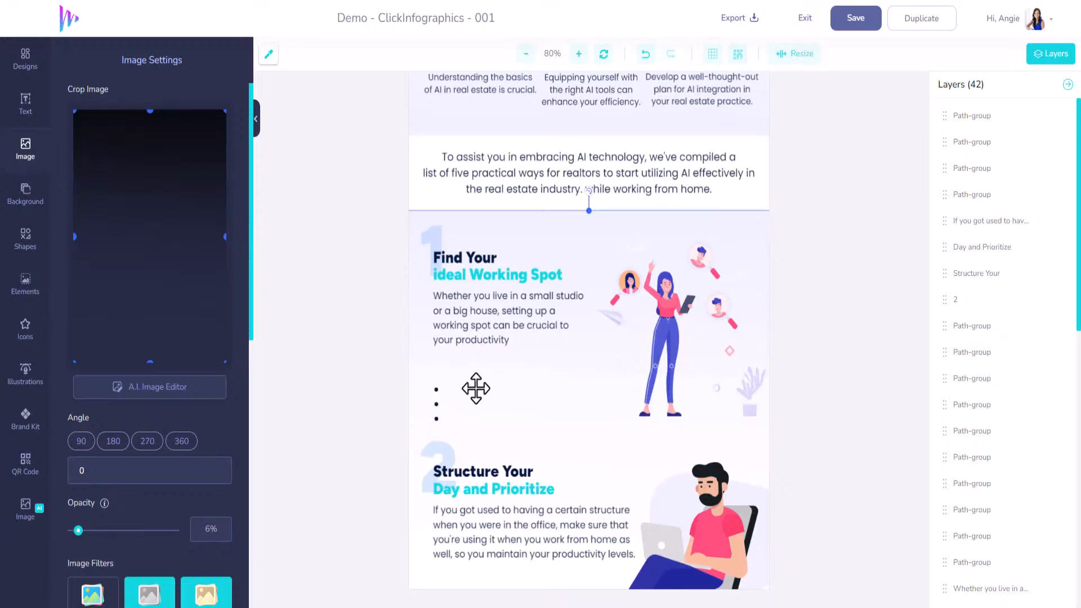
# Check the layers by hiding and reshowing them one by one to identify those holding section 1's leftover bullet dots
pyautogui.scroll(-1, 485, 391)
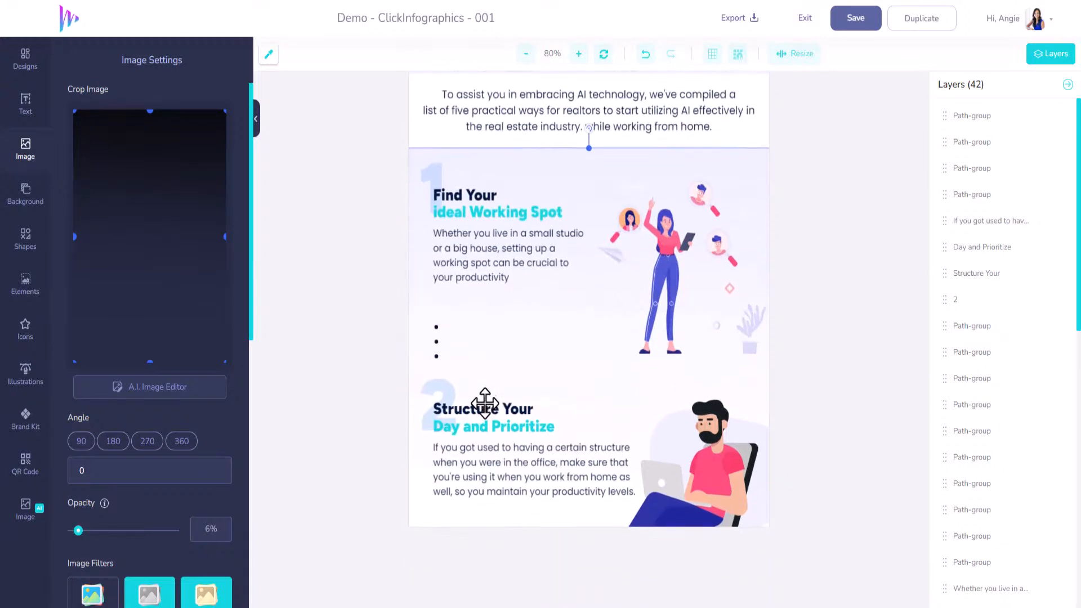
pyautogui.scroll(-1, 1037, 225)
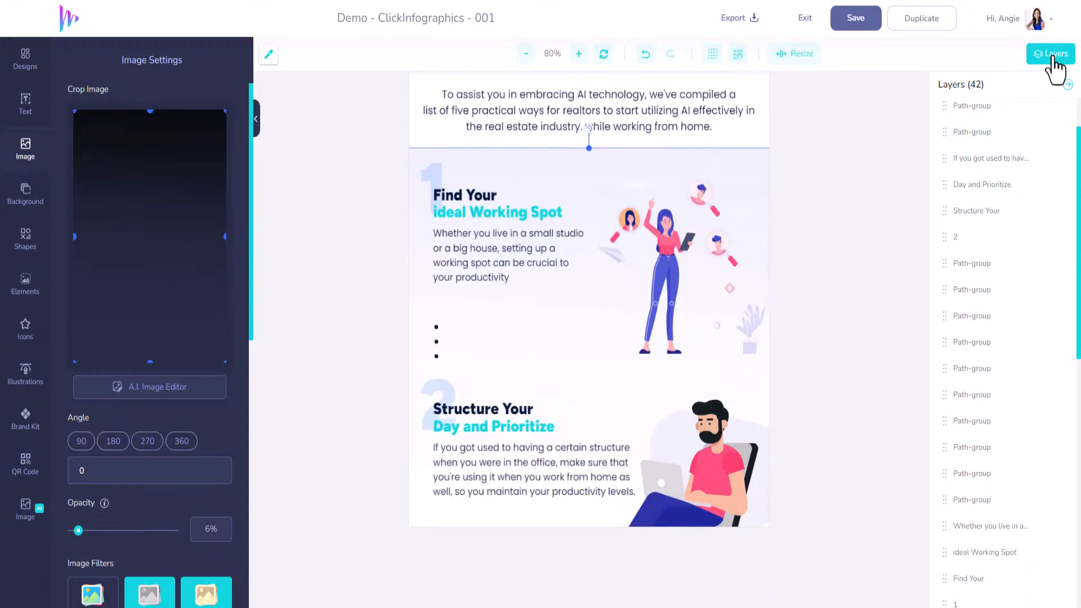
pyautogui.scroll(-7, 1051, 549)
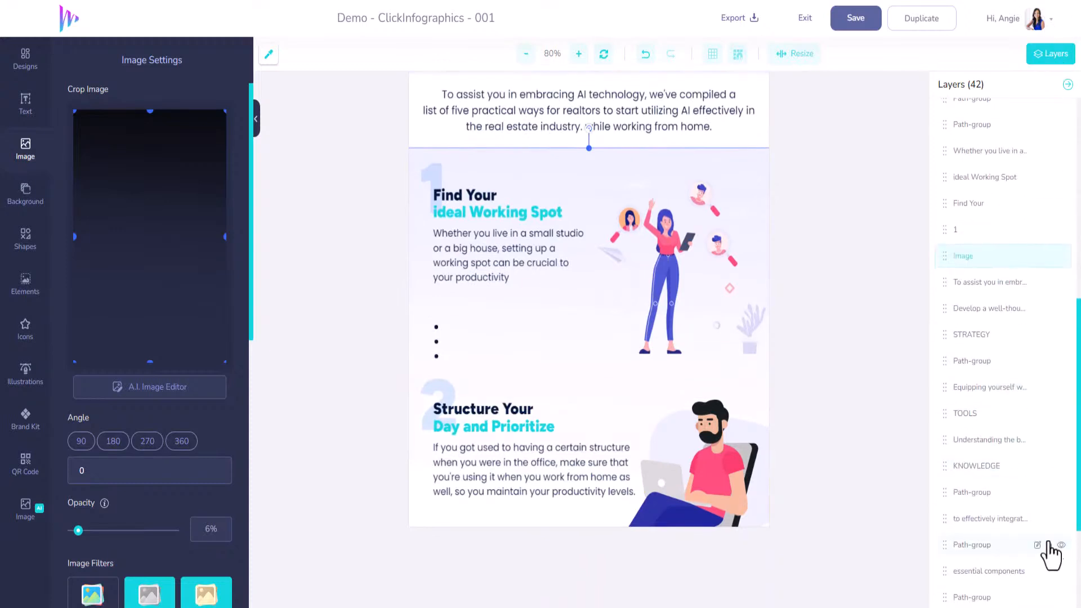
pyautogui.scroll(-2, 1048, 553)
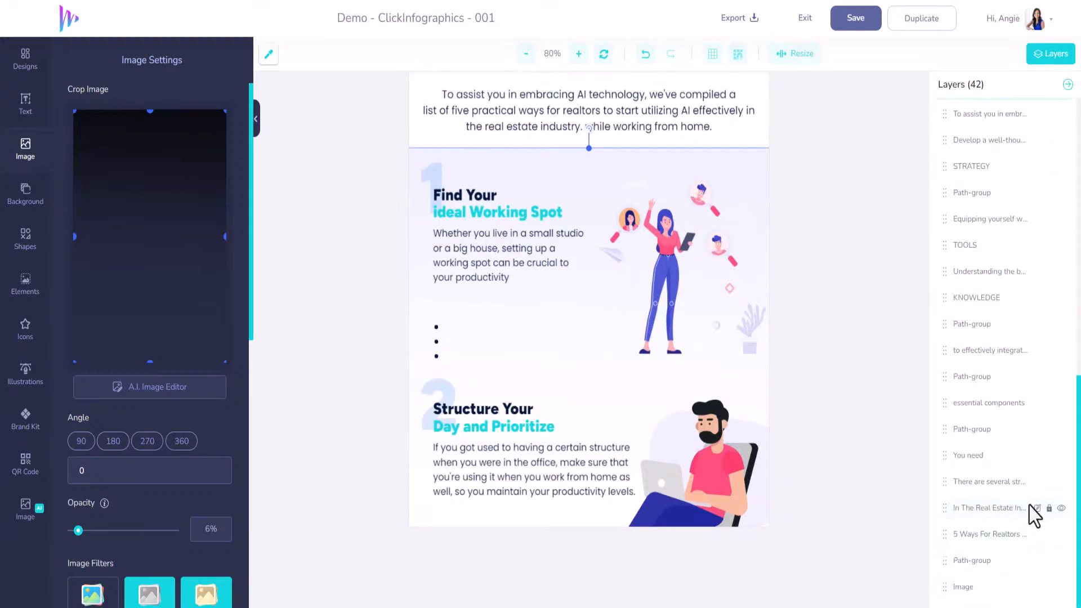
pyautogui.scroll(9, 1038, 512)
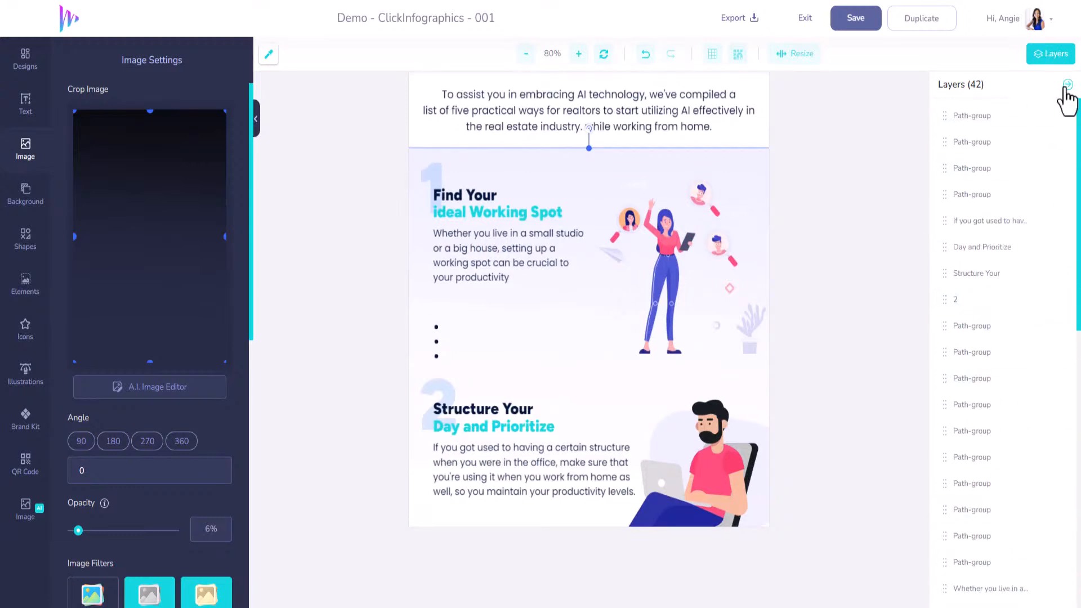
pyautogui.click(1062, 117)
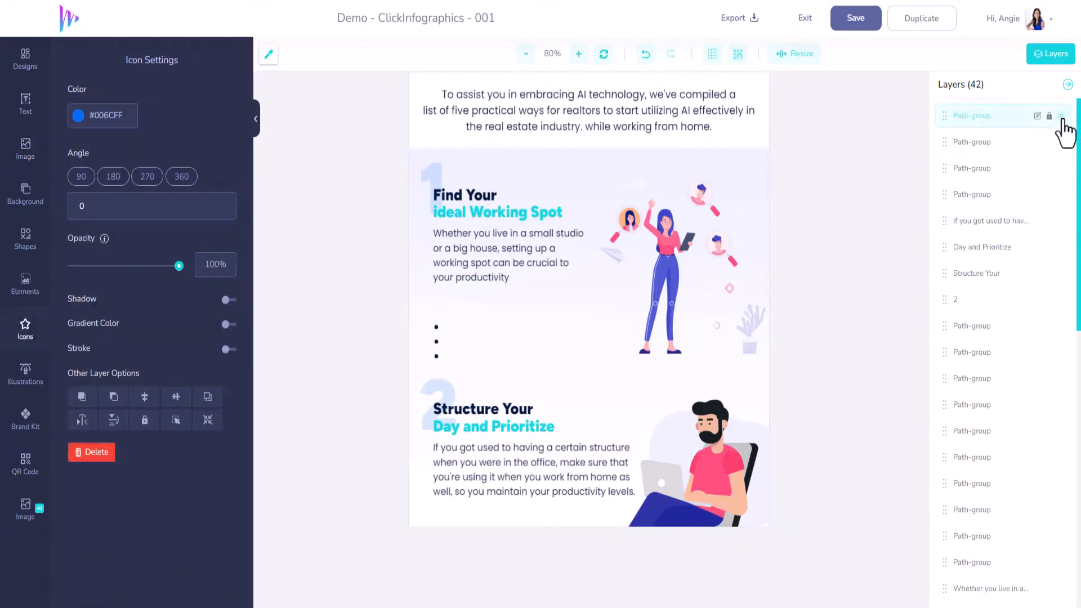
pyautogui.click(1062, 143)
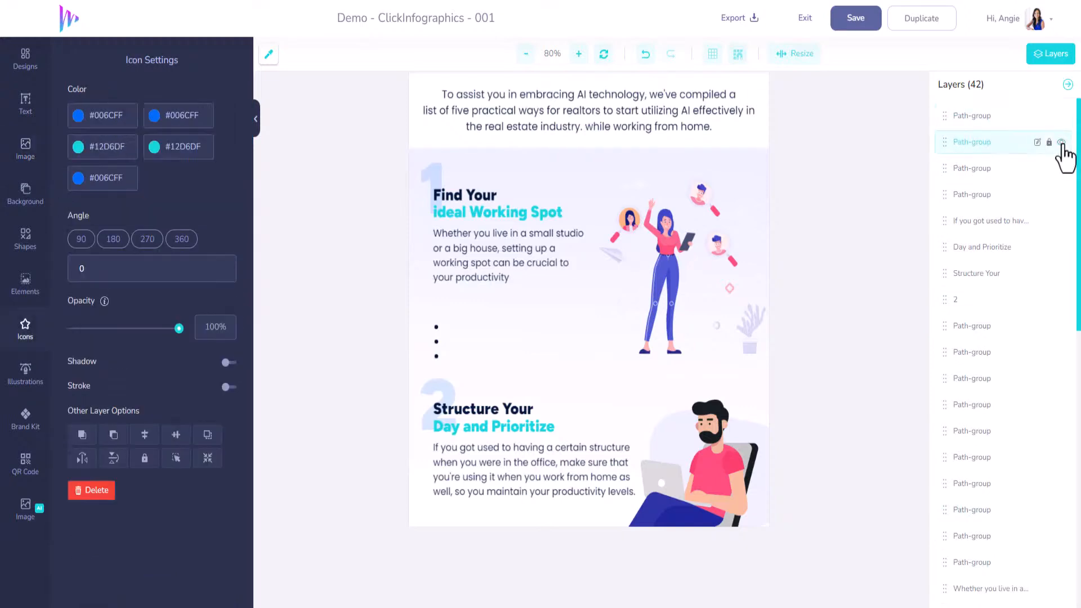
pyautogui.click(1062, 196)
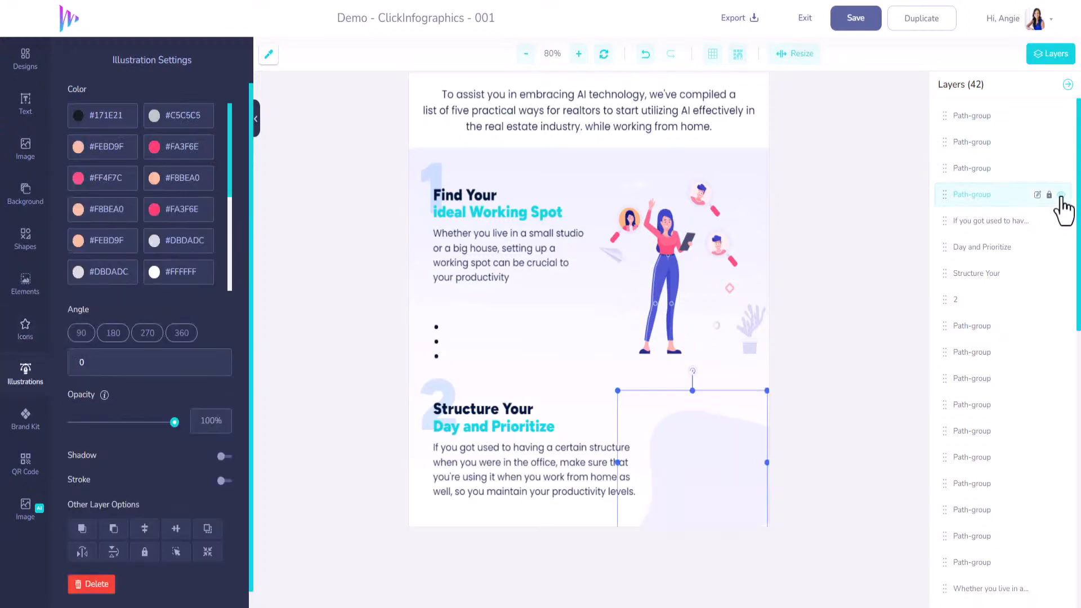
pyautogui.click(1062, 221)
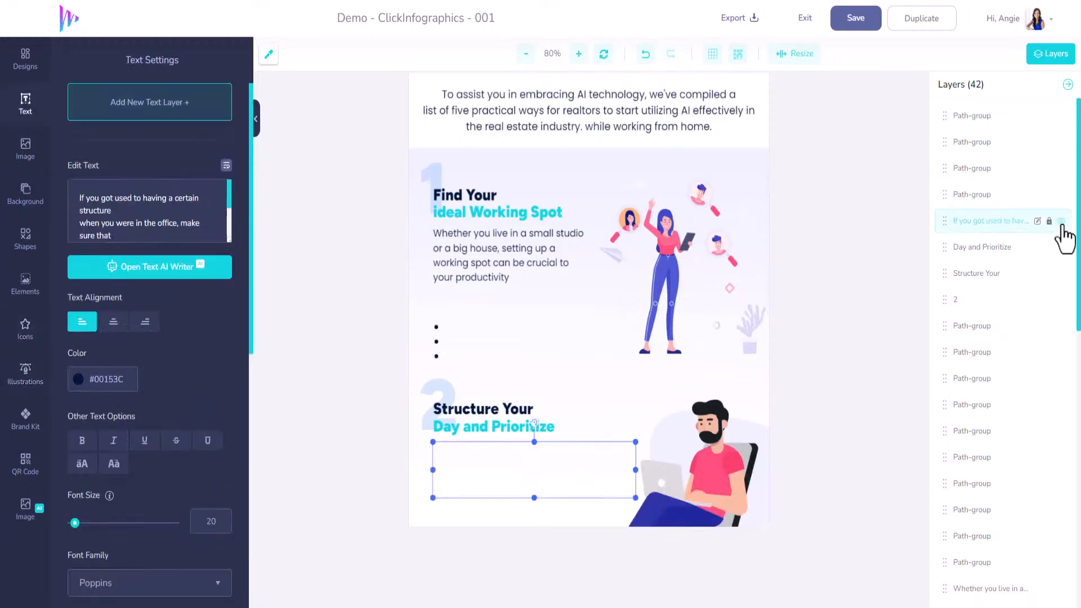
pyautogui.click(1061, 222)
pyautogui.click(1062, 248)
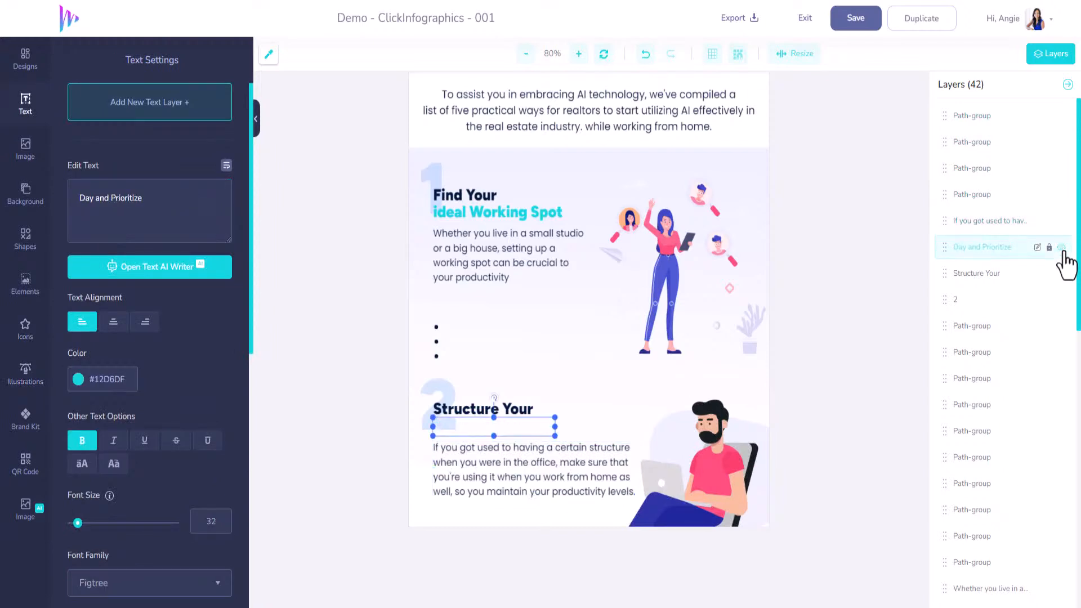
pyautogui.click(1062, 248)
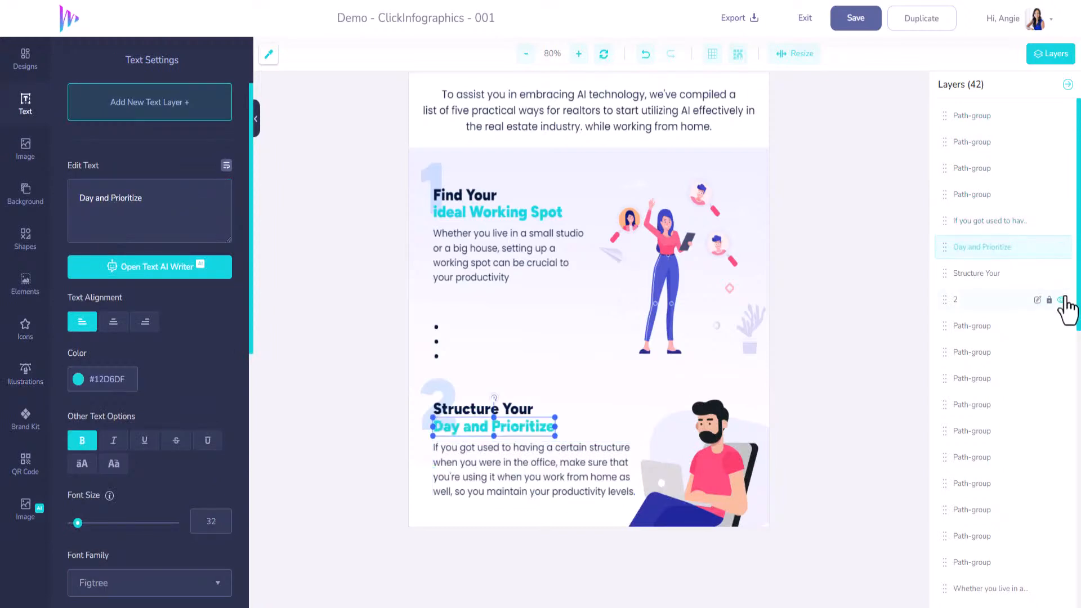
pyautogui.click(1063, 300)
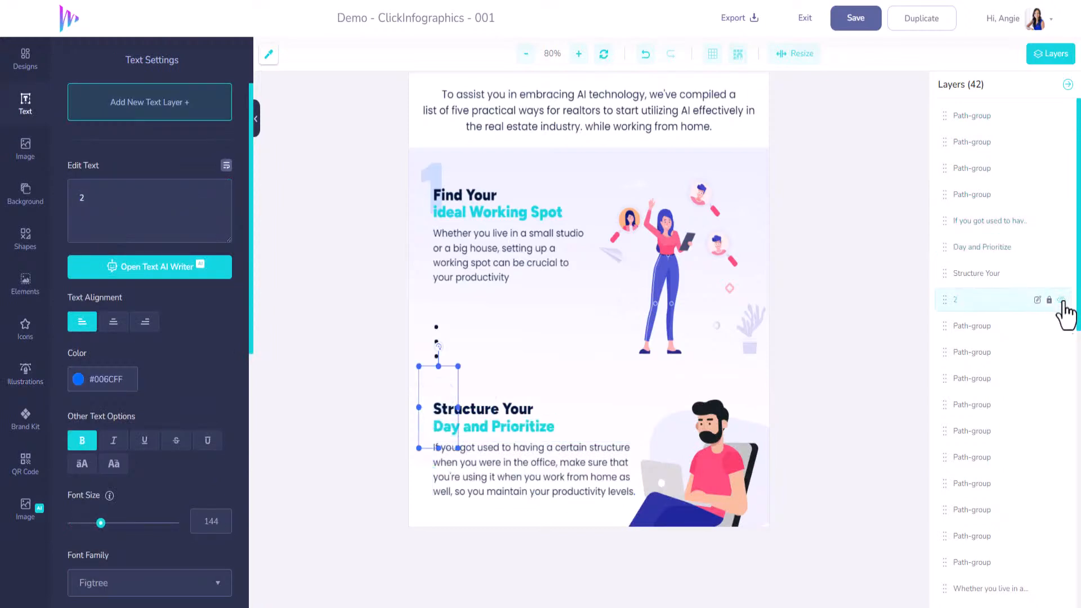
pyautogui.click(1062, 300)
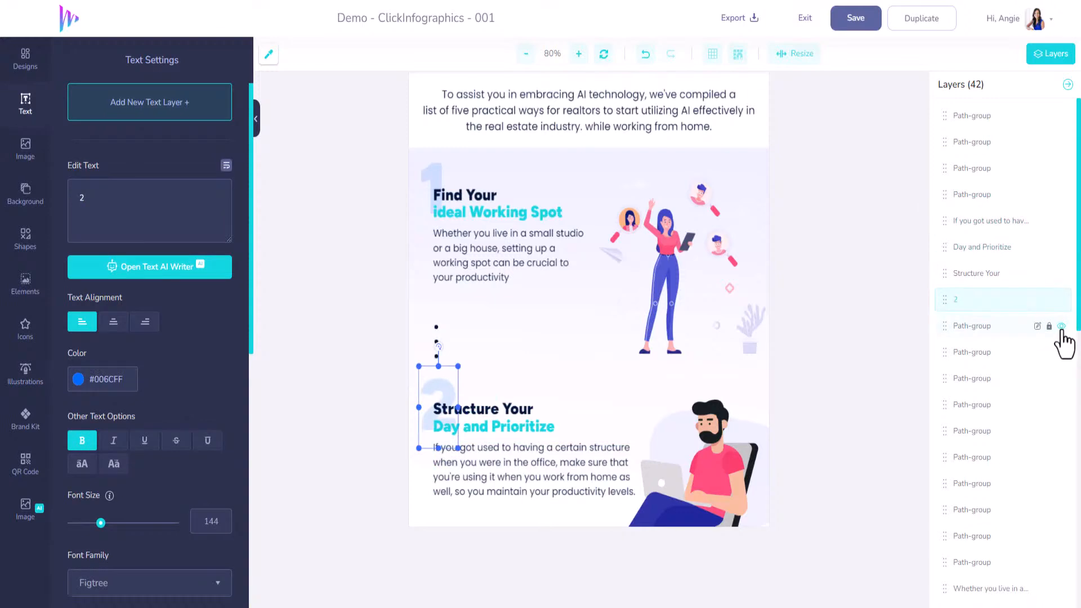
pyautogui.click(1062, 327)
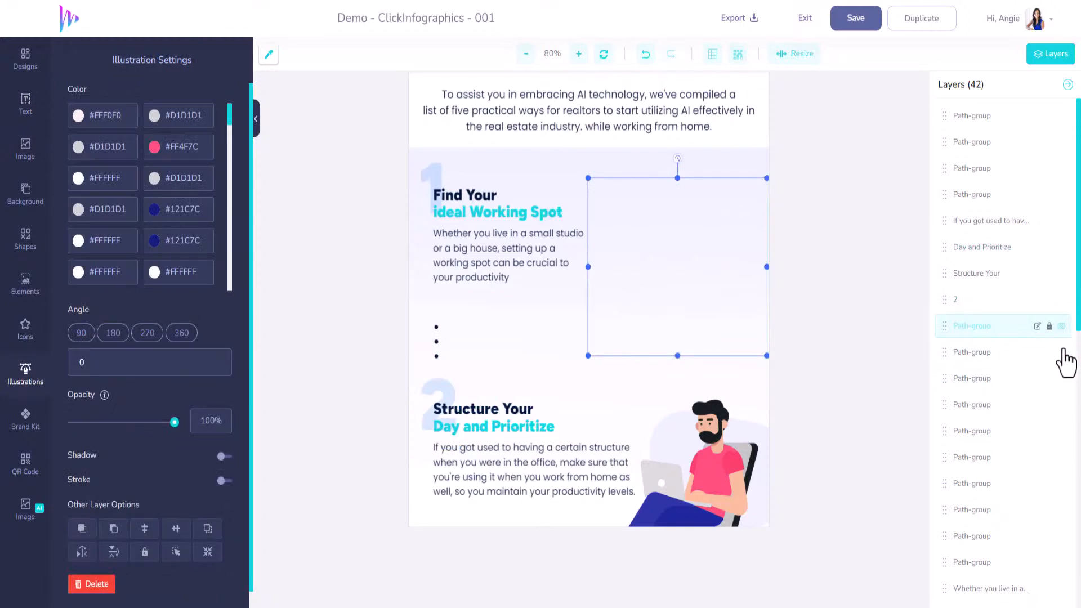
# Delete the three leftover bullet dots below the paragraph in section 1, "Find Your ideal Working Spot"
pyautogui.click(1062, 355)
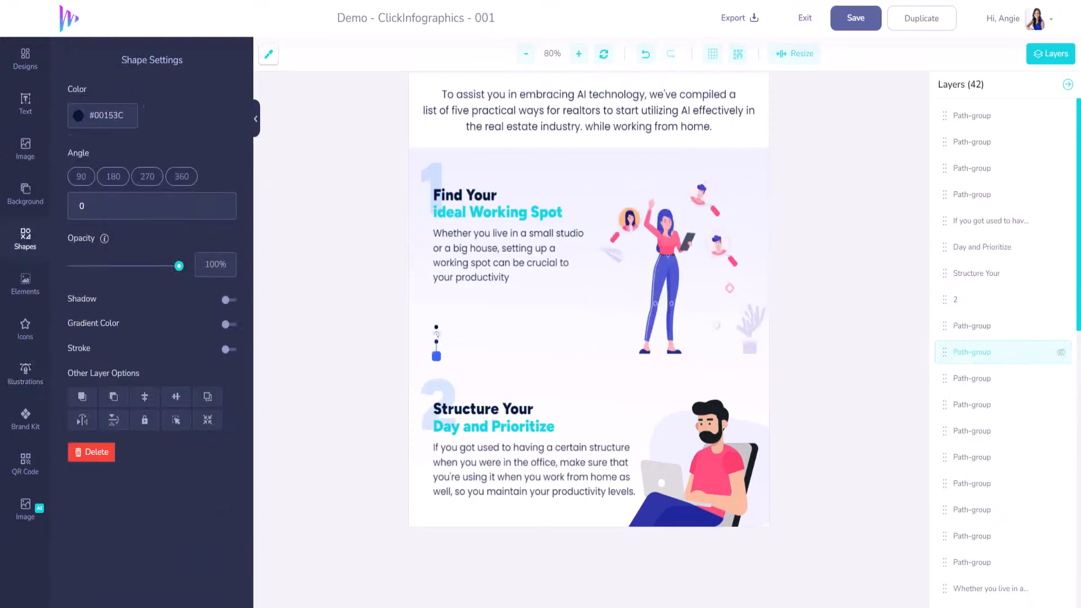
pyautogui.press('Delete')
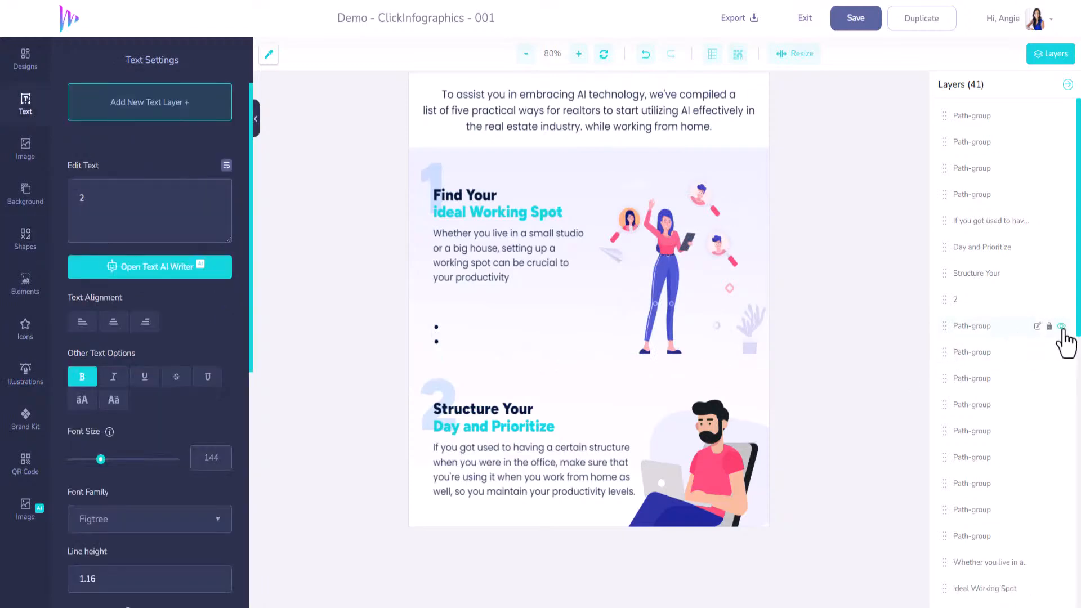
pyautogui.click(1063, 329)
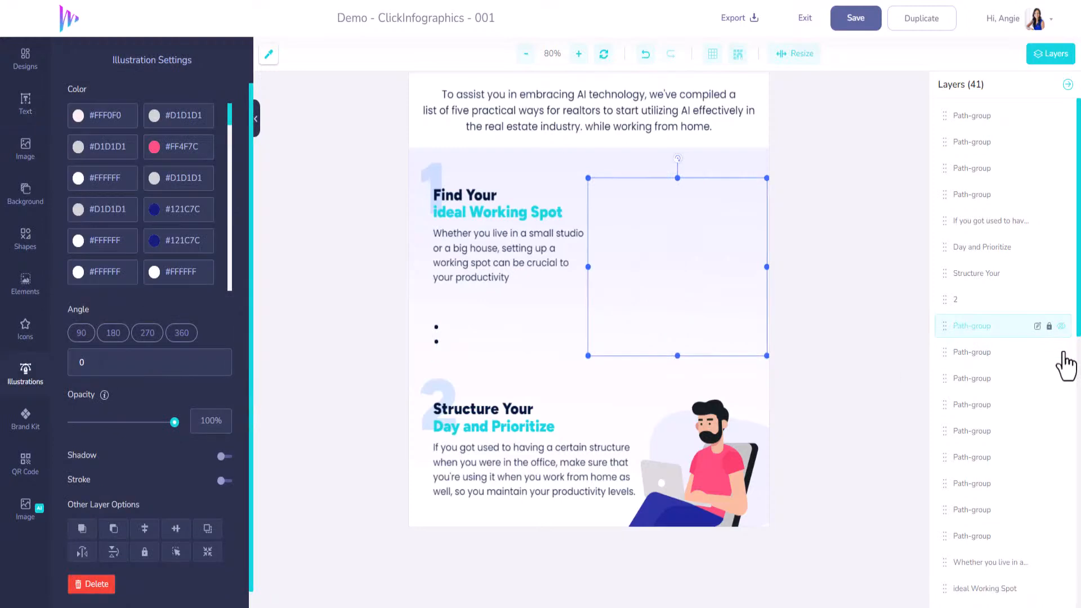
pyautogui.click(1063, 354)
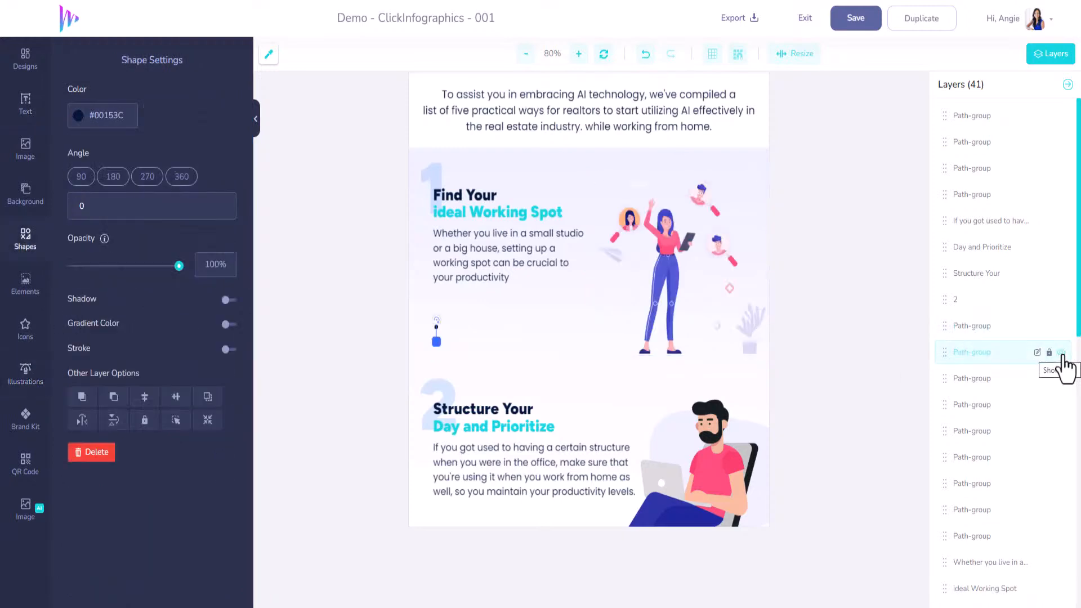
pyautogui.press('Delete')
pyautogui.click(1063, 355)
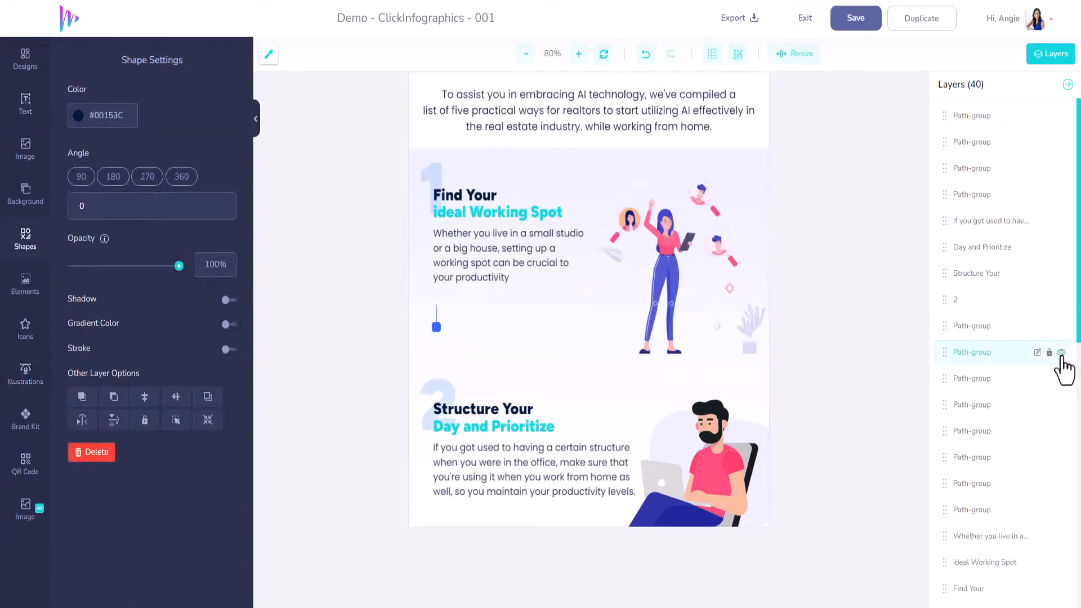
pyautogui.press('Delete')
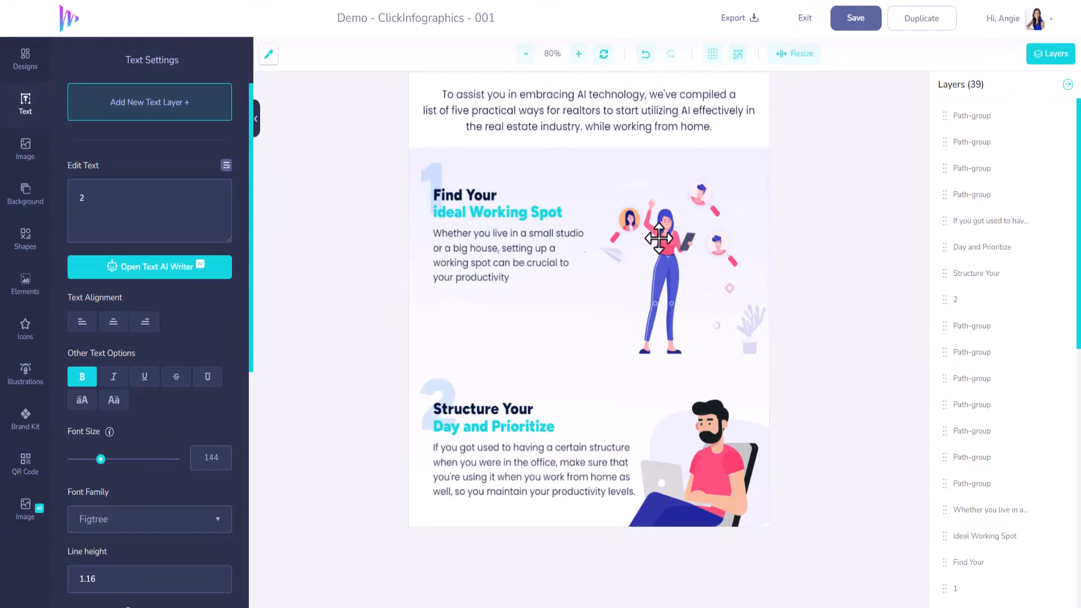
# Shrink the standing woman illustration in section 1 and place it near the section's upper right, beside the headings
pyautogui.click(659, 238)
pyautogui.moveTo(766, 356); pyautogui.dragTo(688, 280)
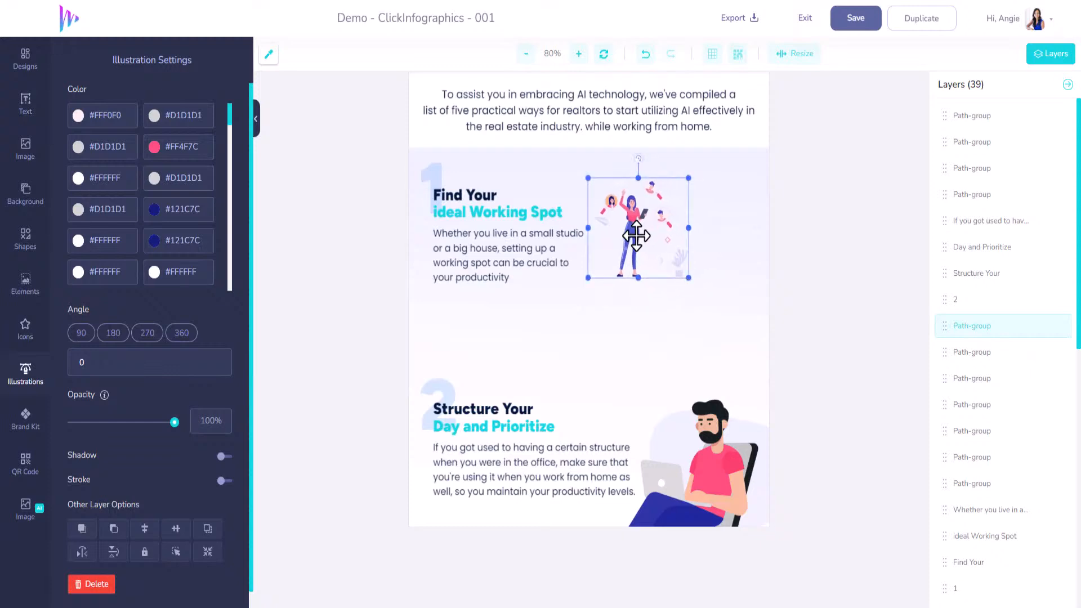
pyautogui.moveTo(639, 230); pyautogui.dragTo(680, 208)
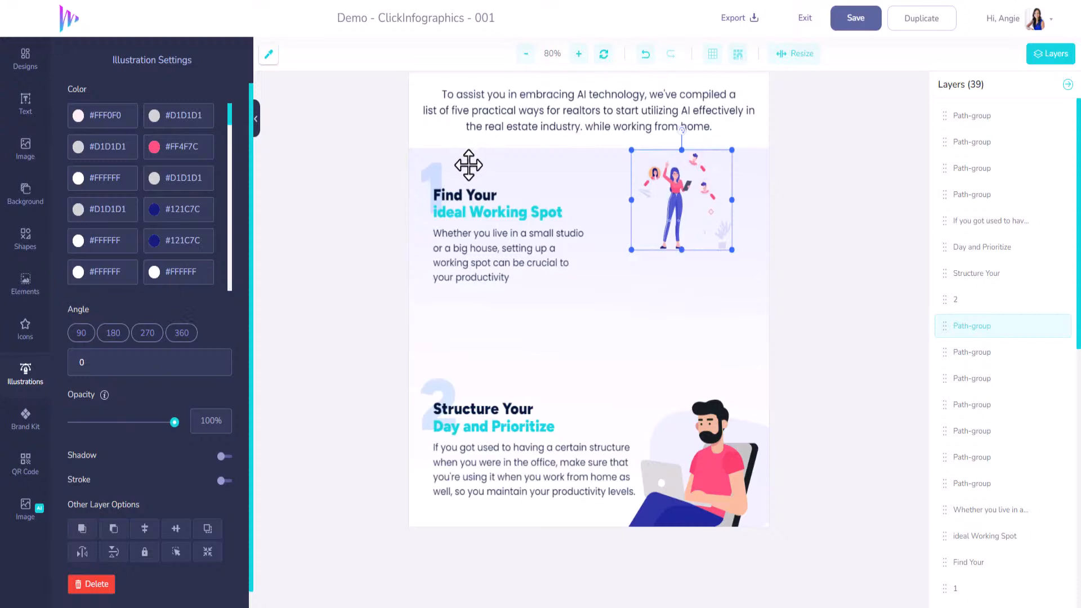
# Replace section 1's dark heading "Find Your" with "Implement"
pyautogui.click(450, 195)
pyautogui.moveTo(163, 246); pyautogui.dragTo(4, 204)
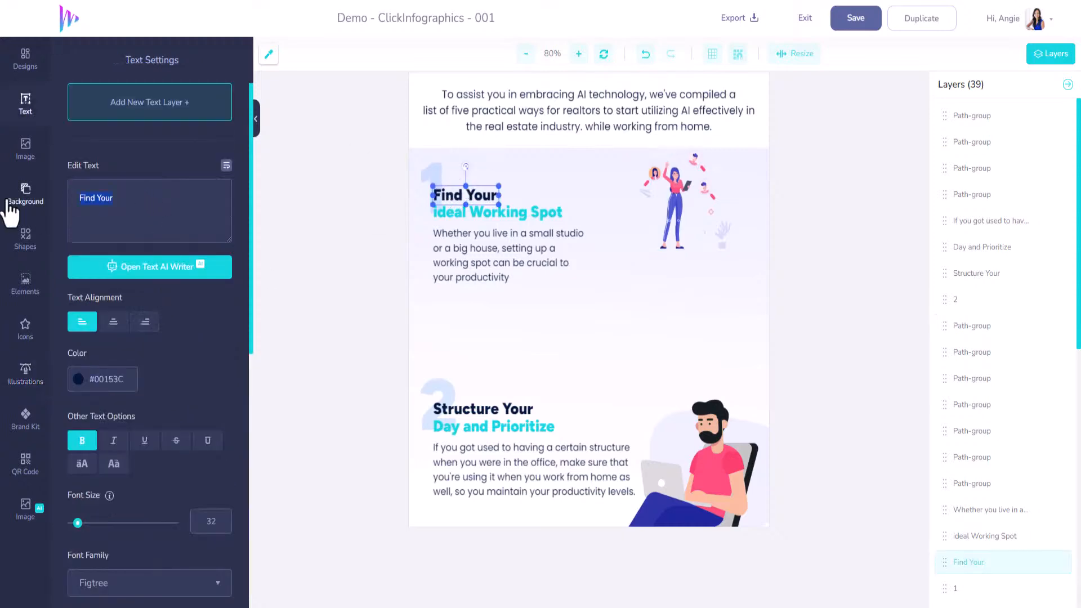
pyautogui.write('Implement')
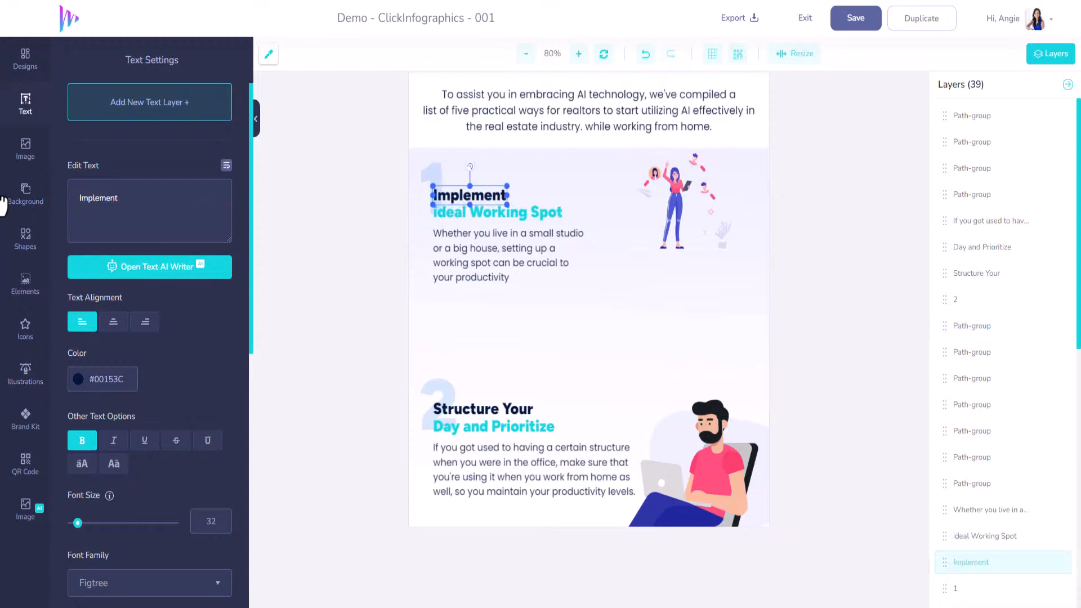
# Replace section 1's turquoise heading "ideal Working Spot" with "AI-Powered Analytics"
pyautogui.click(469, 213)
pyautogui.moveTo(161, 207); pyautogui.dragTo(66, 209)
pyautogui.write('A')
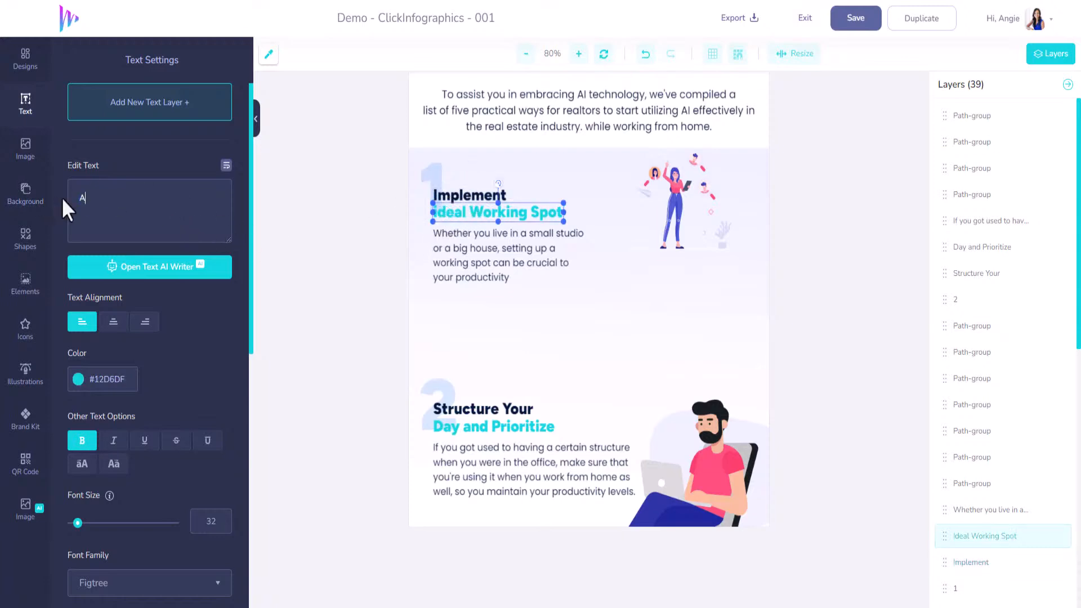
pyautogui.write('I Powe')
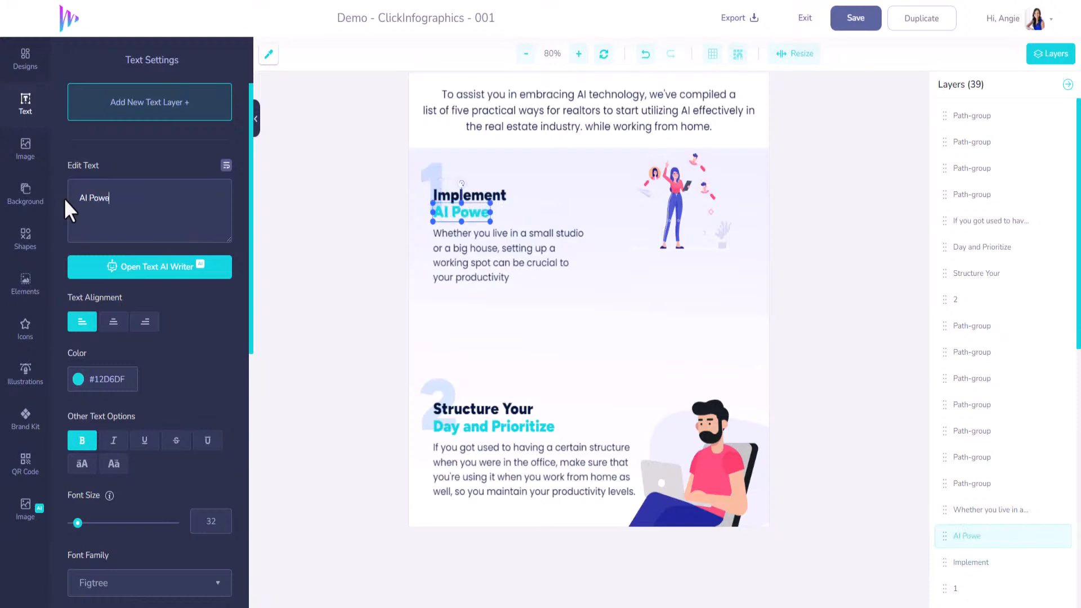
pyautogui.write('red Anal')
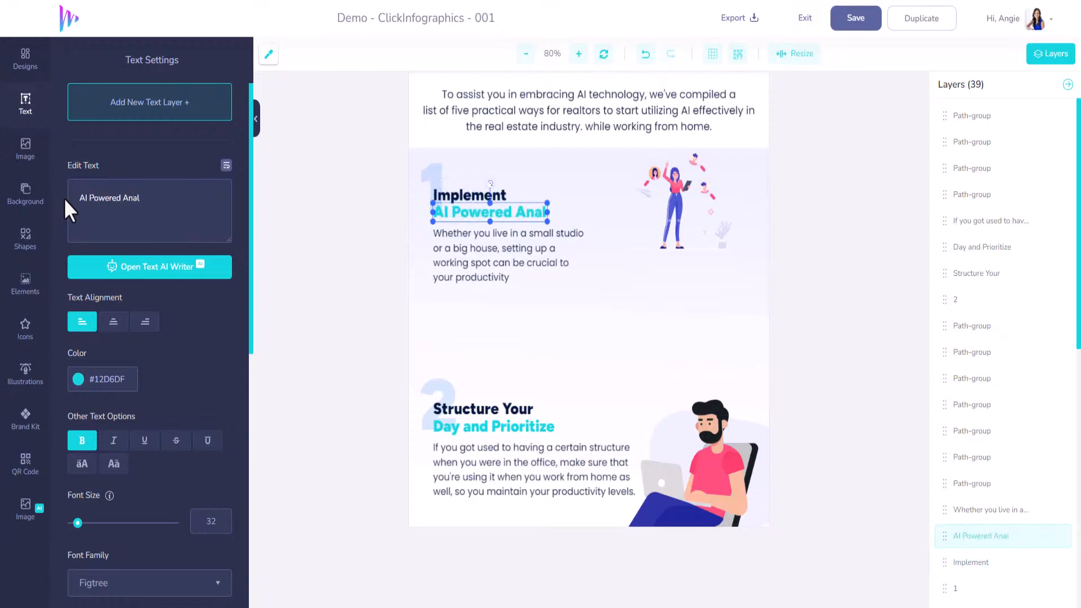
pyautogui.write('ytics')
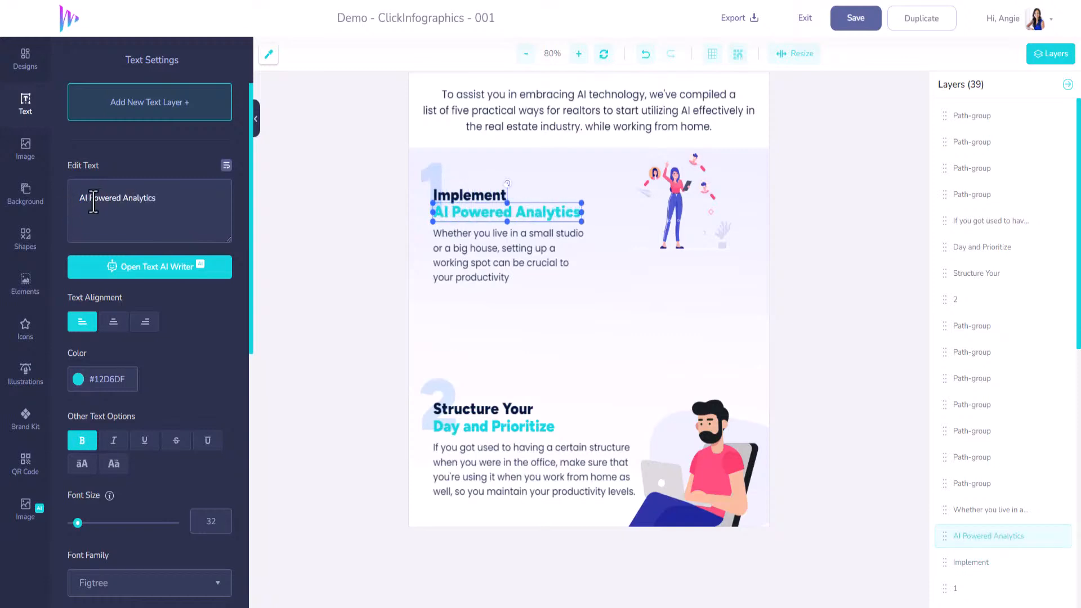
pyautogui.press('BackSpace')
pyautogui.write('-')
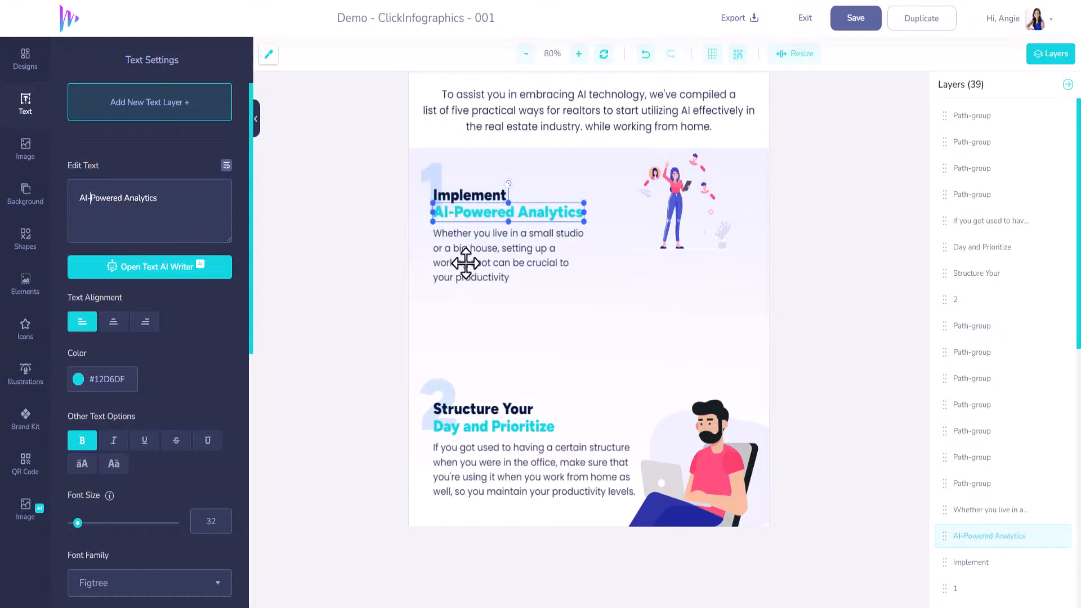
# Sample the blue of the TOOLS icon and check it against the colour of section 1's large number
pyautogui.click(437, 177)
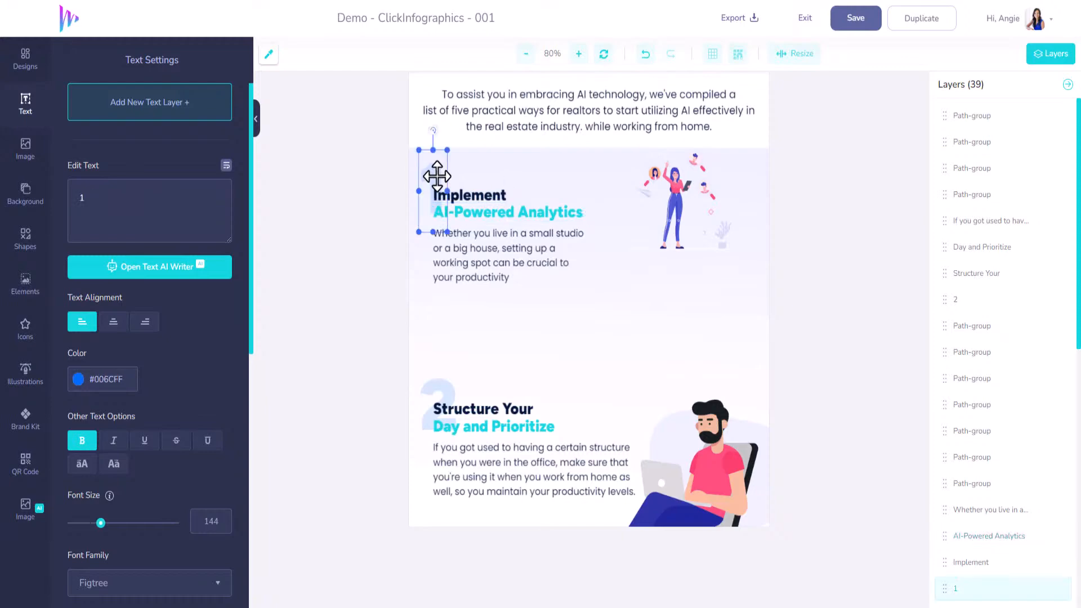
pyautogui.scroll(3, 501, 299)
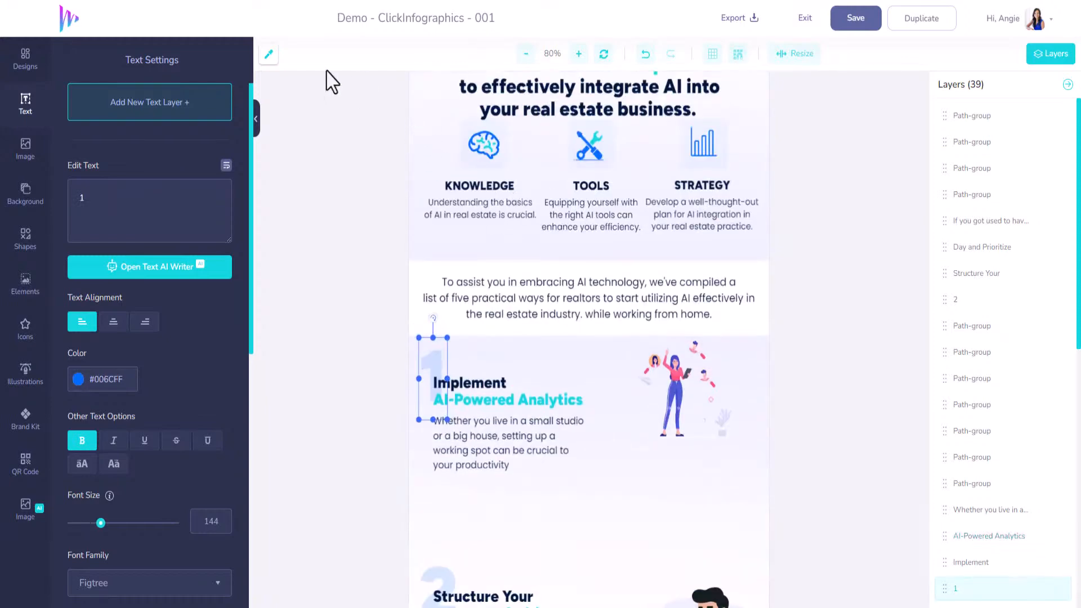
pyautogui.click(269, 54)
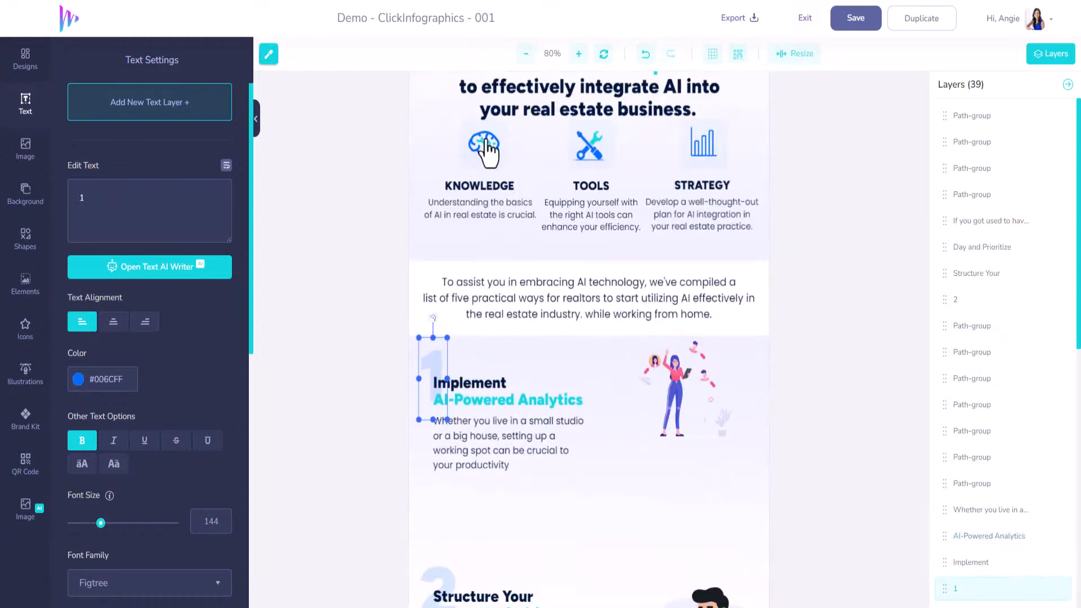
pyautogui.click(597, 153)
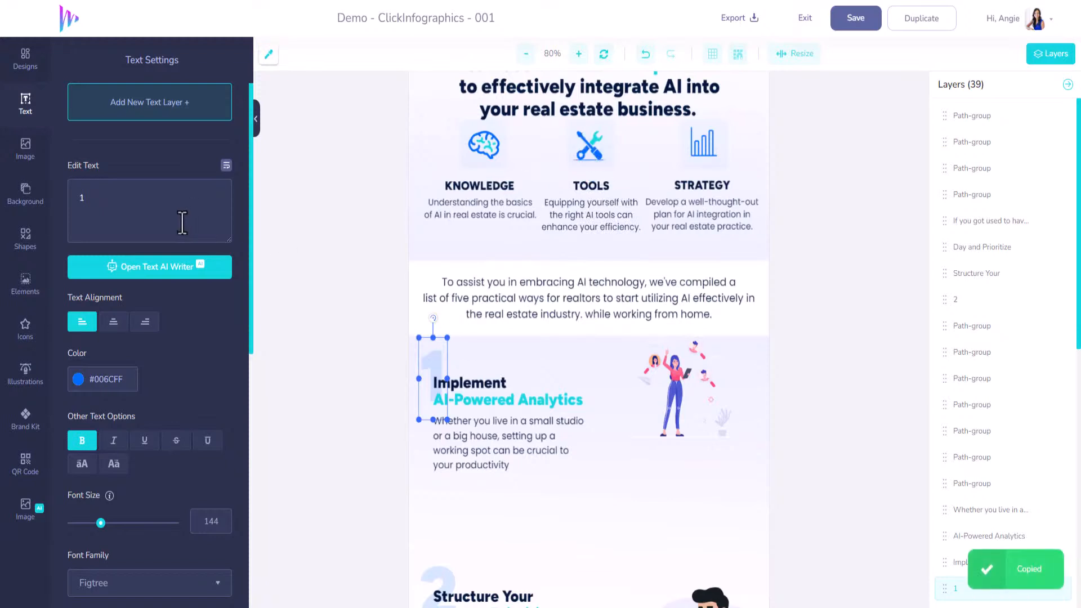
pyautogui.click(109, 380)
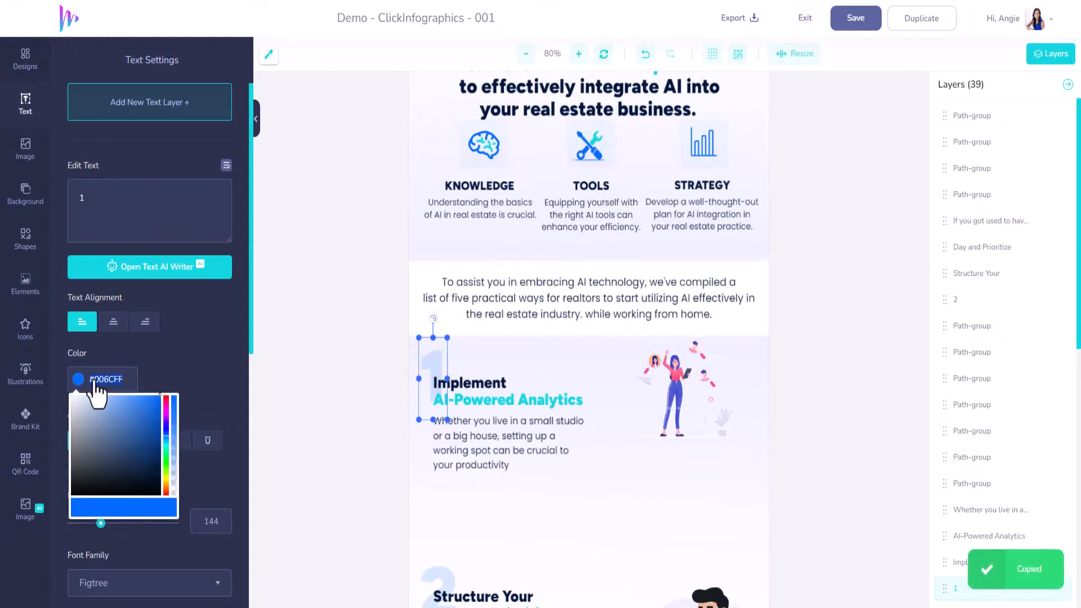
pyautogui.click(174, 363)
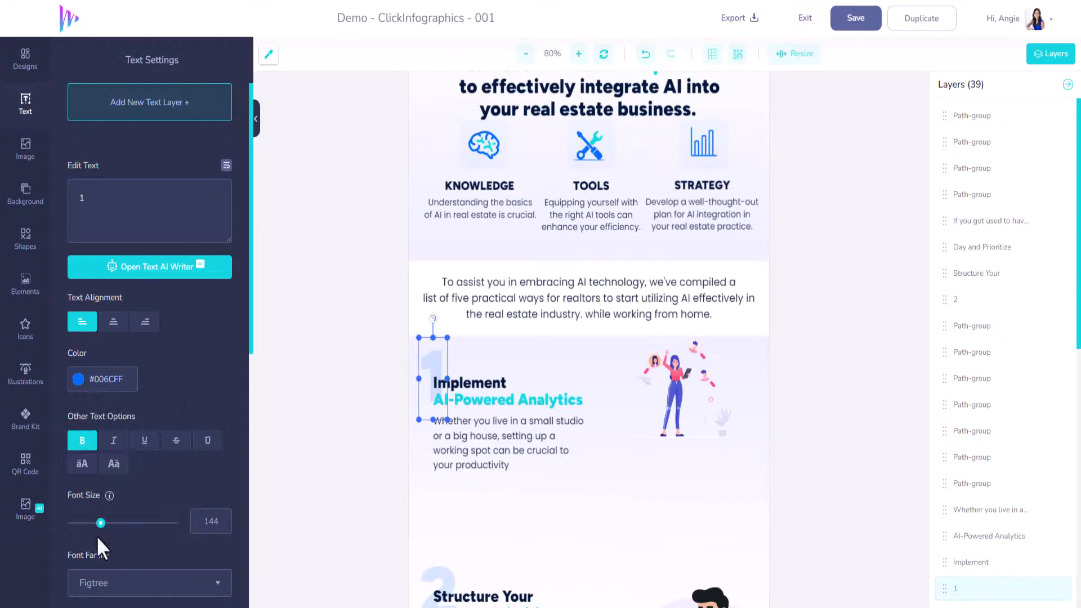
# Try section 1's large number at 30% opacity and settle on 16%
pyautogui.scroll(-5, 175, 460)
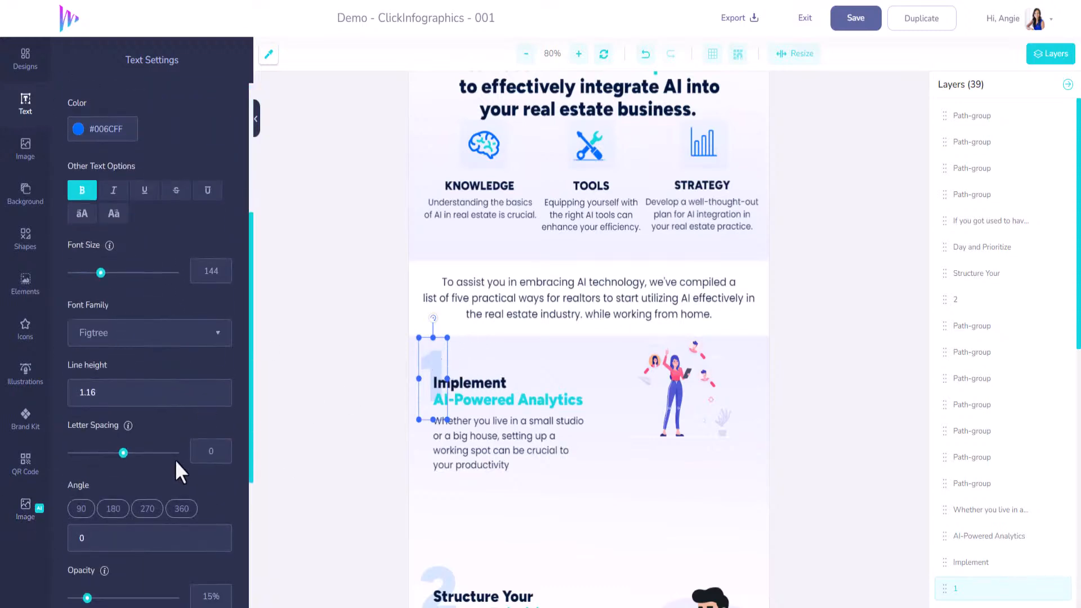
pyautogui.scroll(-3, 169, 459)
pyautogui.moveTo(87, 478)
pyautogui.mouseDown()
pyautogui.moveTo(193, 470)
pyautogui.moveTo(83, 473)
pyautogui.moveTo(103, 472)
pyautogui.mouseUp()
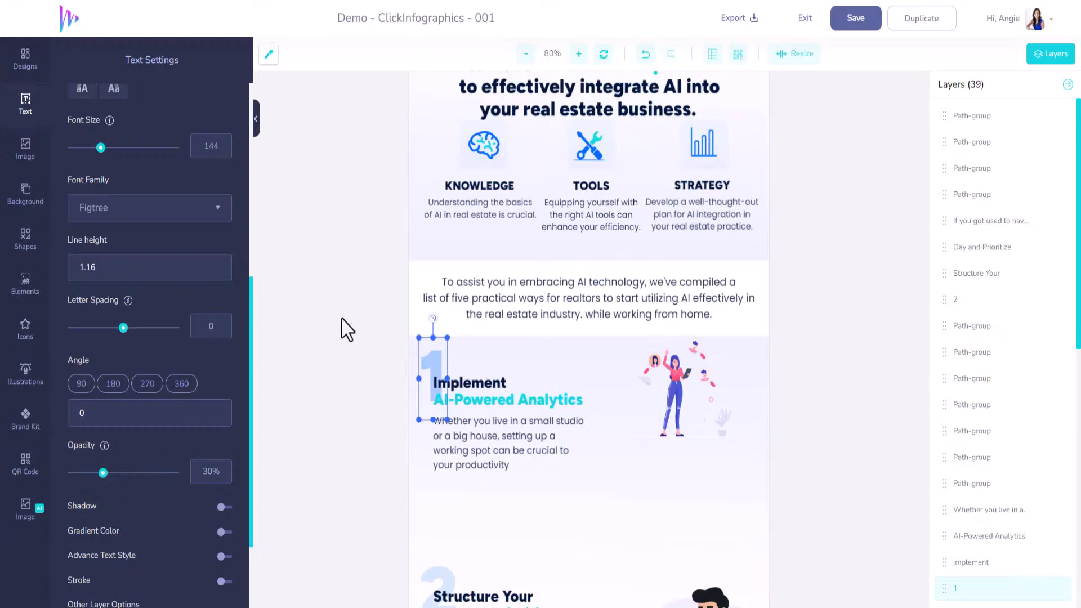
pyautogui.scroll(-2, 346, 360)
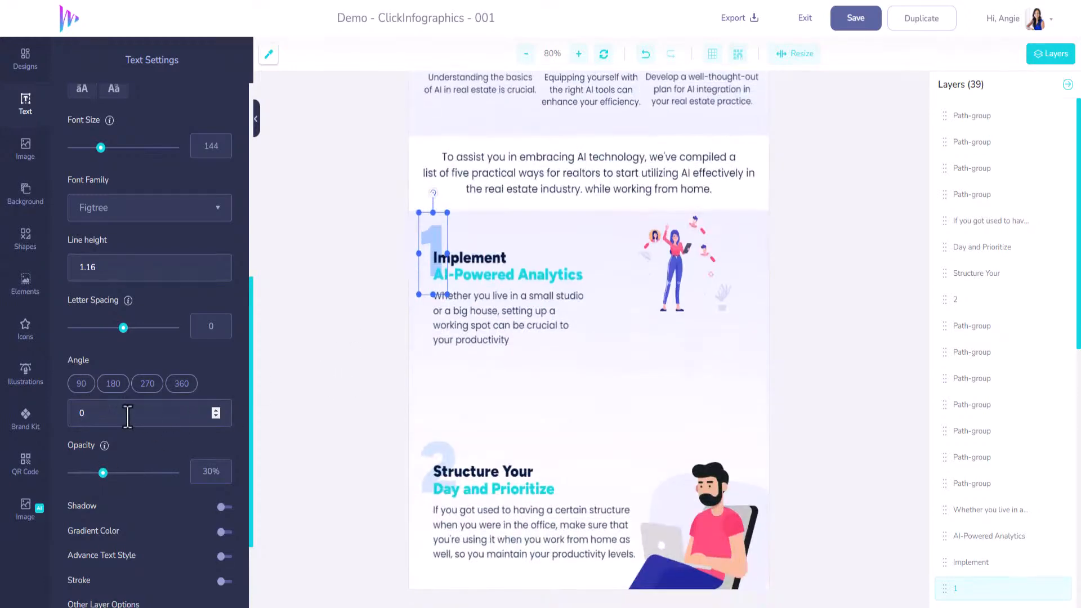
pyautogui.moveTo(103, 473); pyautogui.dragTo(89, 473)
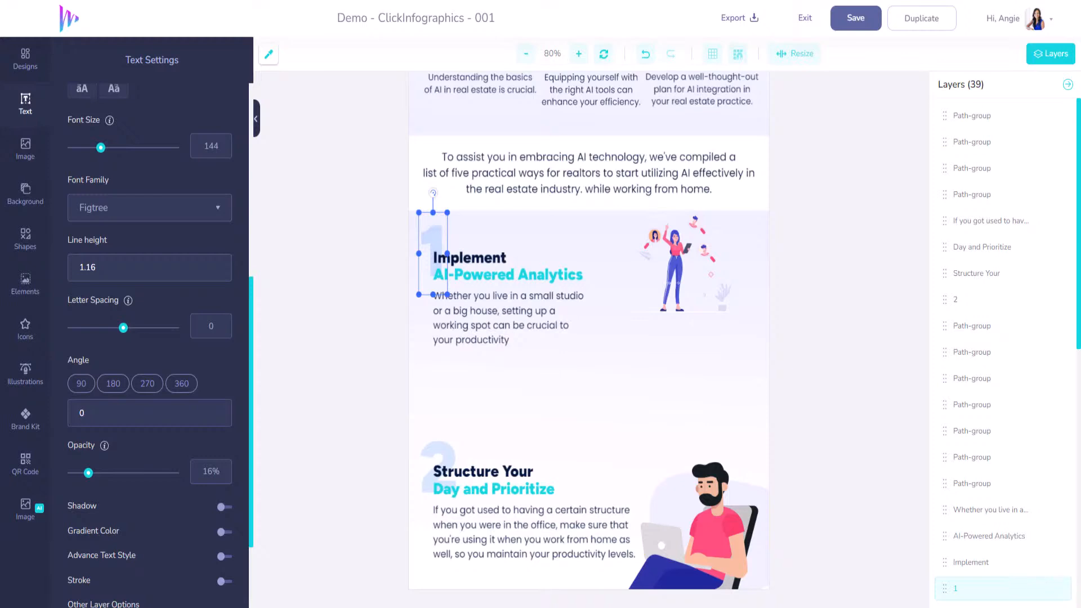
# Replace section 1's body paragraph with the copied text that begins "Leverage AI-driven analytics to gain insights into market trends"
pyautogui.click(508, 323)
pyautogui.scroll(6, 164, 379)
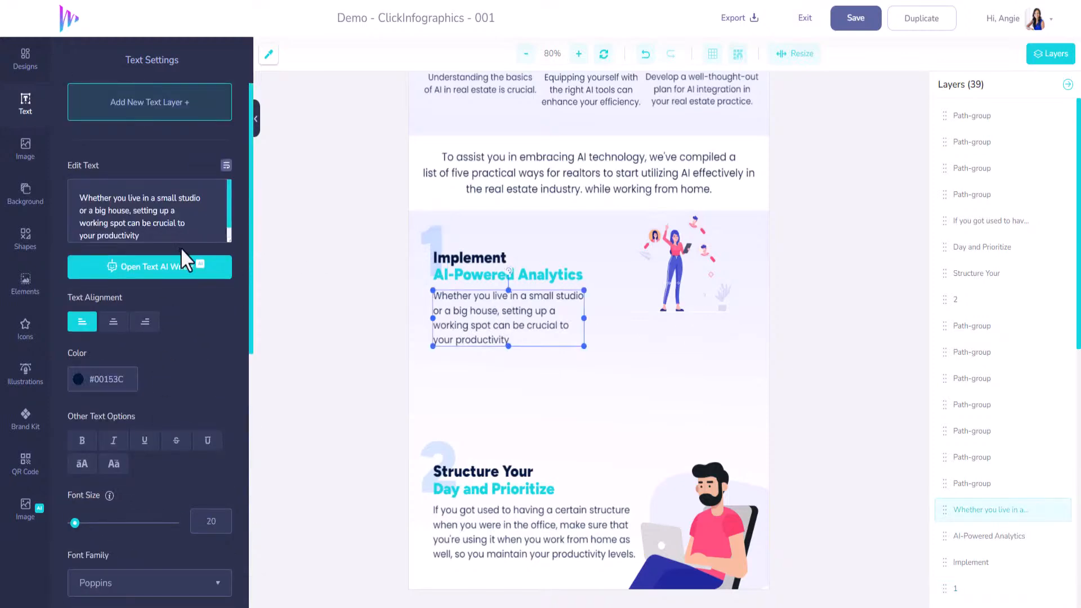
pyautogui.hotkey('ctrl', 'a')
pyautogui.hotkey('ctrl', 'v')
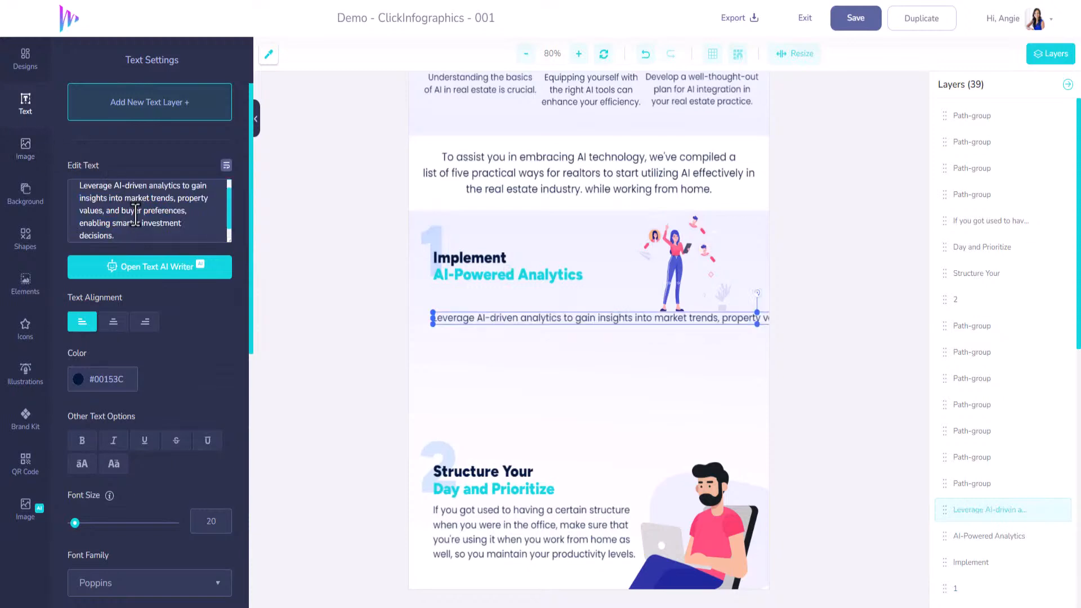
pyautogui.scroll(1, 193, 217)
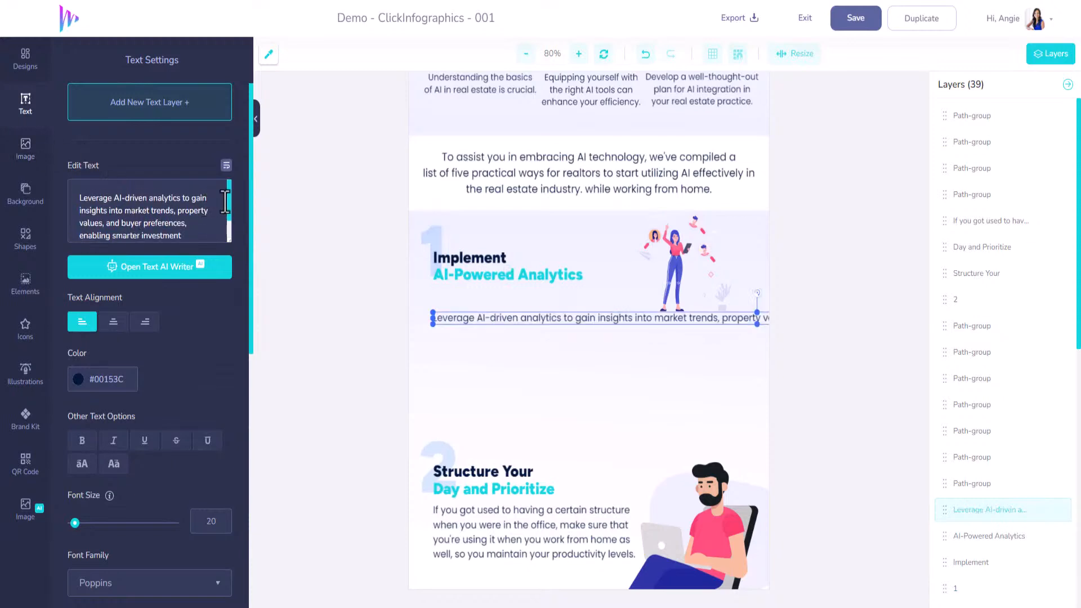
# Break section 1's new paragraph after "analytics to gain", "market trends, property" and "buyer preferences,", starting its second line with "Insights"
pyautogui.press('Delete')
pyautogui.press('Return')
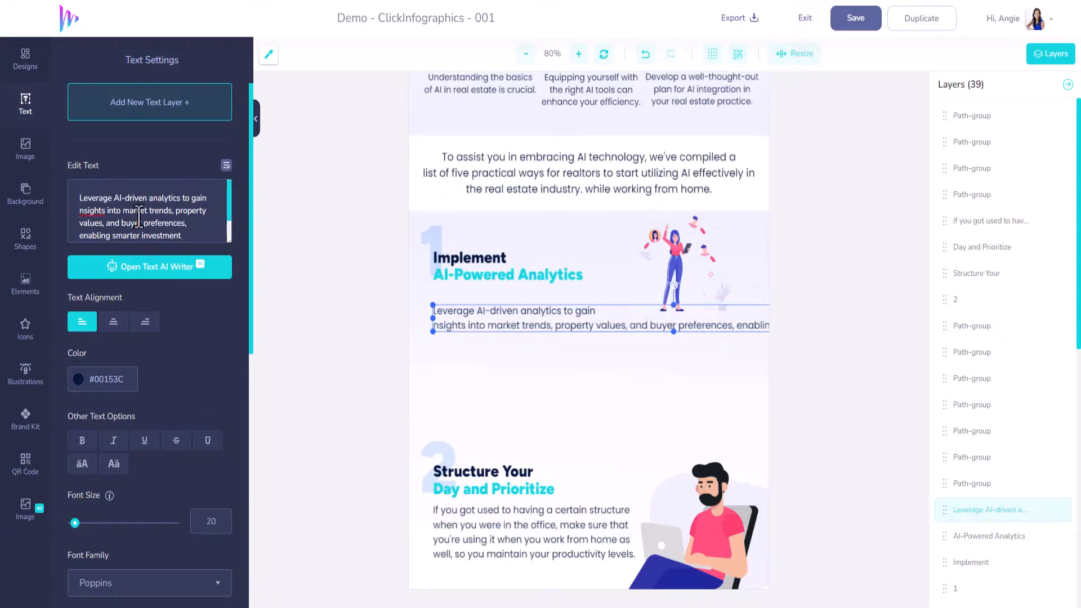
pyautogui.write('I')
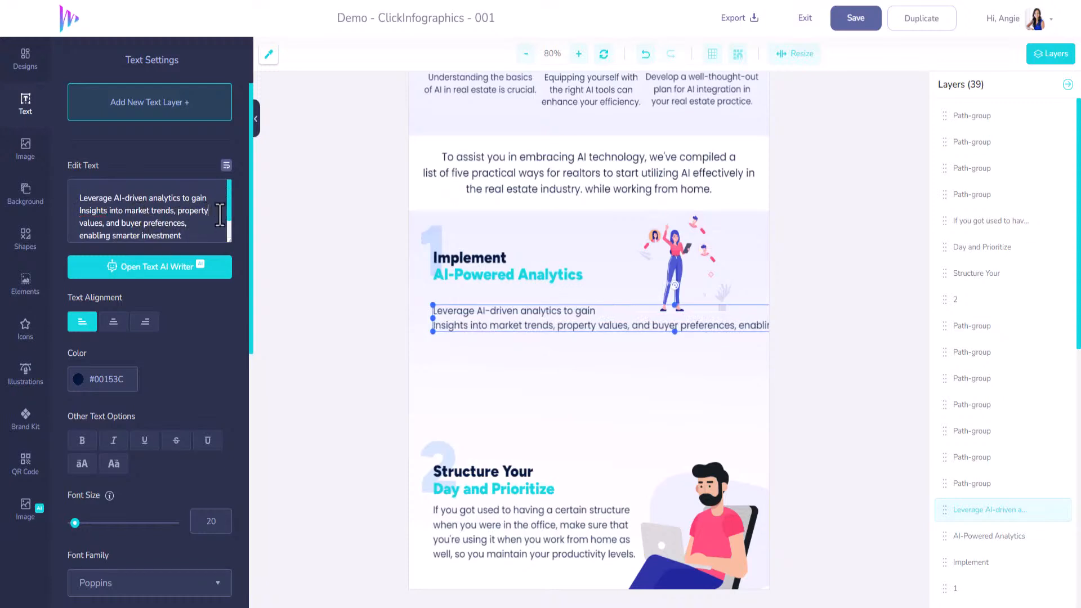
pyautogui.press('Return')
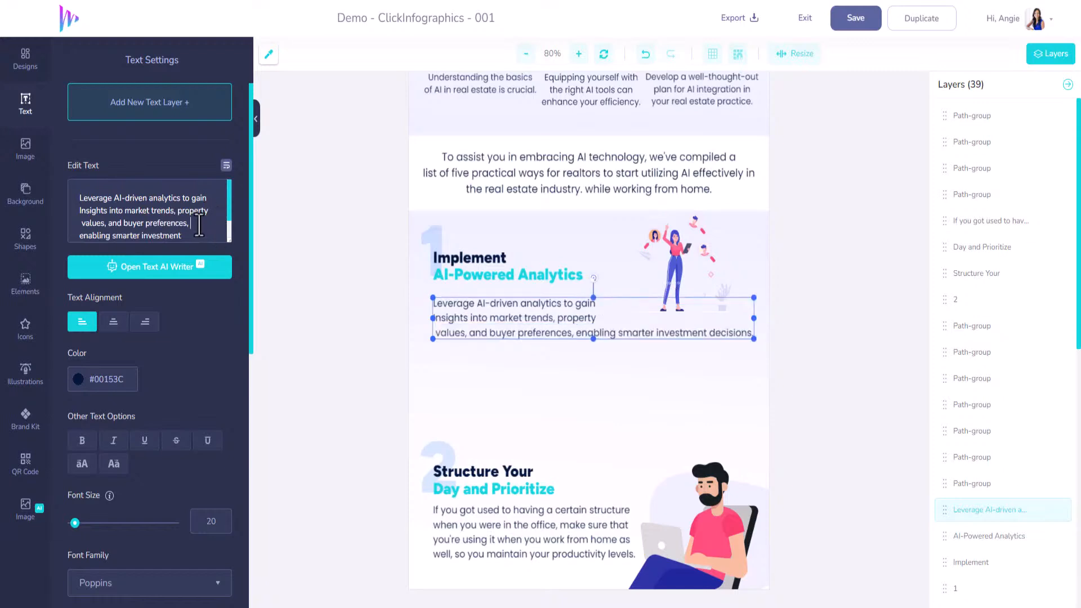
pyautogui.press('Return')
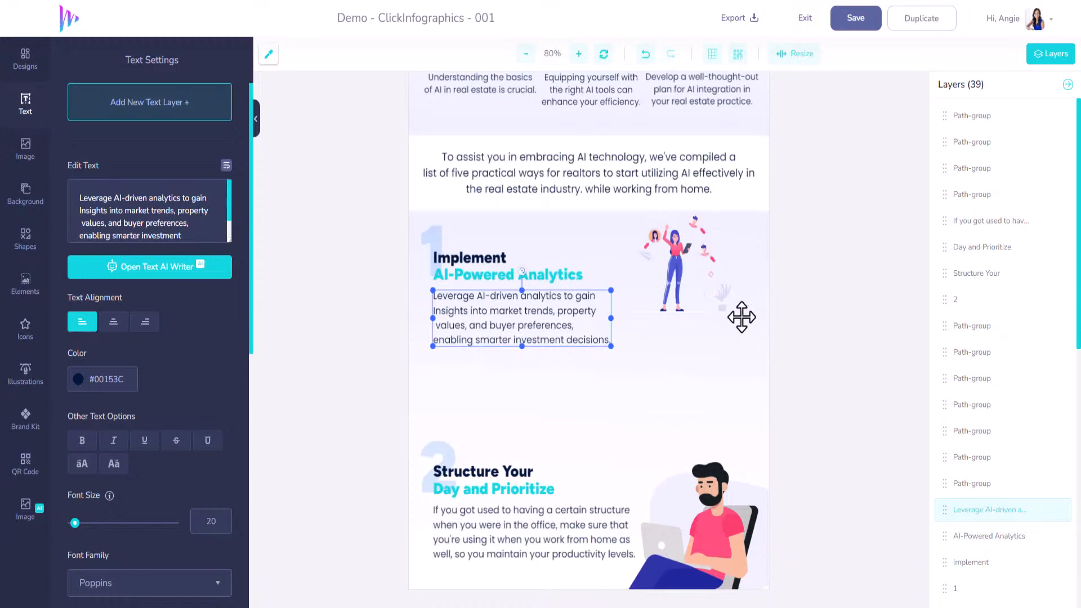
# Enlarge the standing woman illustration in section 1 so it fills the space beside the headings and paragraph
pyautogui.click(721, 295)
pyautogui.click(729, 313)
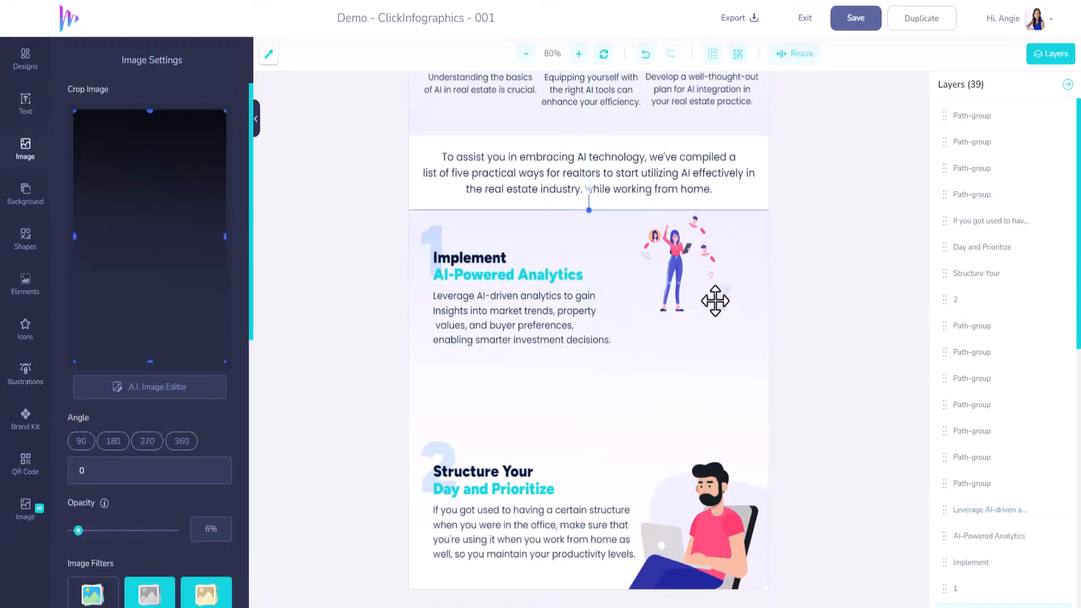
pyautogui.click(565, 308)
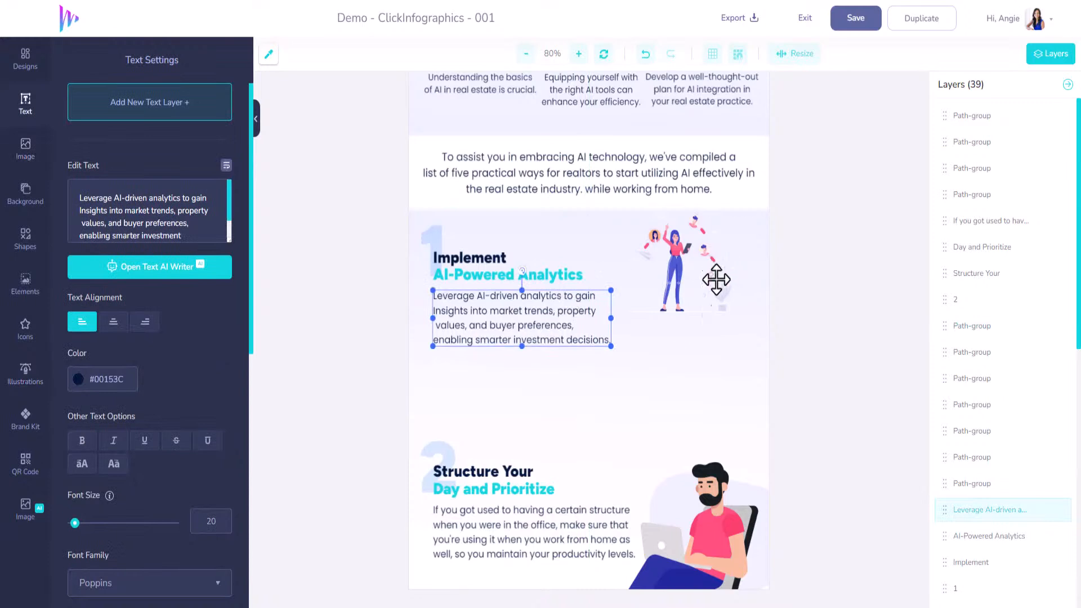
pyautogui.click(729, 313)
pyautogui.moveTo(732, 314); pyautogui.dragTo(758, 350)
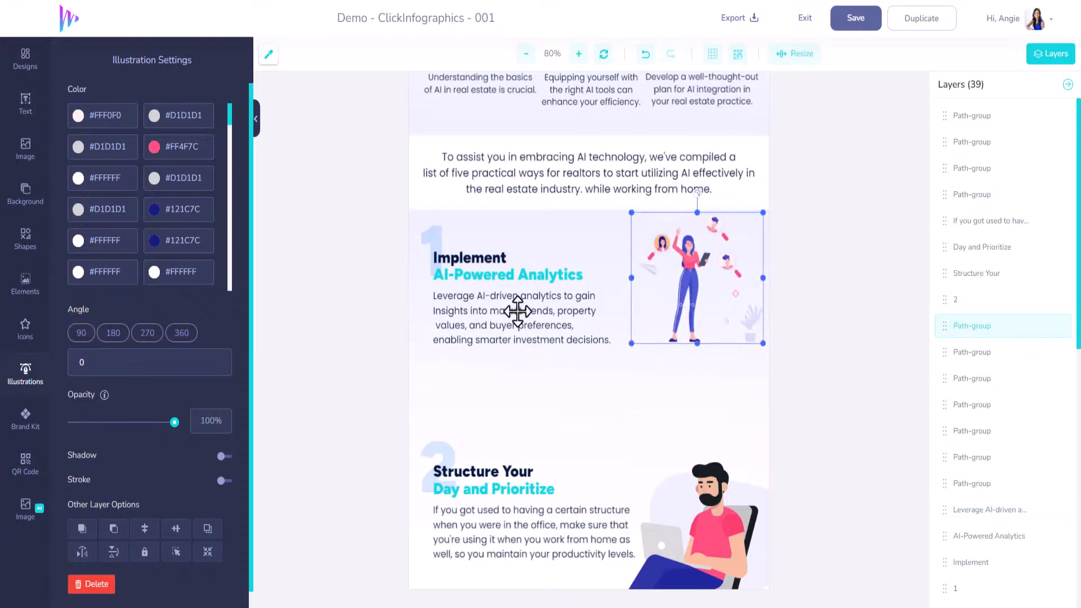
# Move section 2's large number, both headings, paragraph and seated man illustration together up to just below section 1's text
pyautogui.scroll(-2, 640, 319)
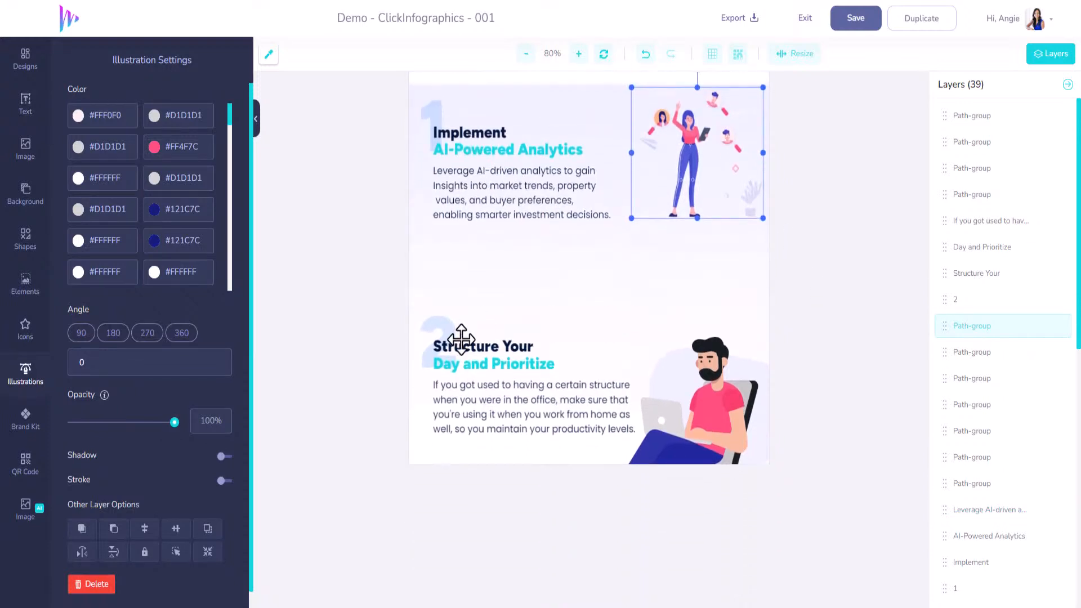
pyautogui.click(436, 324)
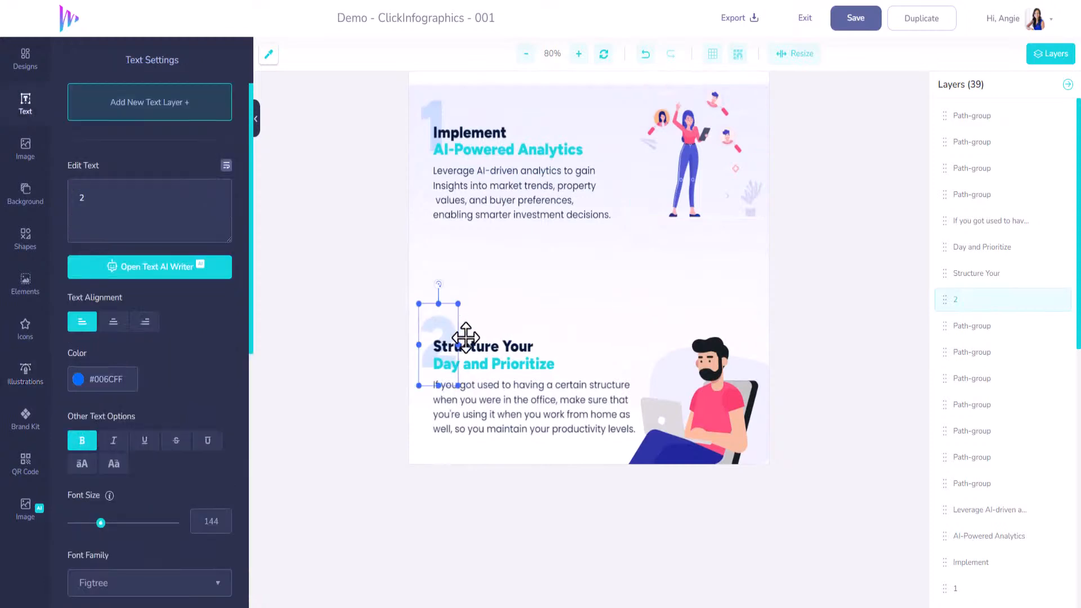
pyautogui.keyDown('shift'); pyautogui.click(495, 351); pyautogui.keyUp('shift')
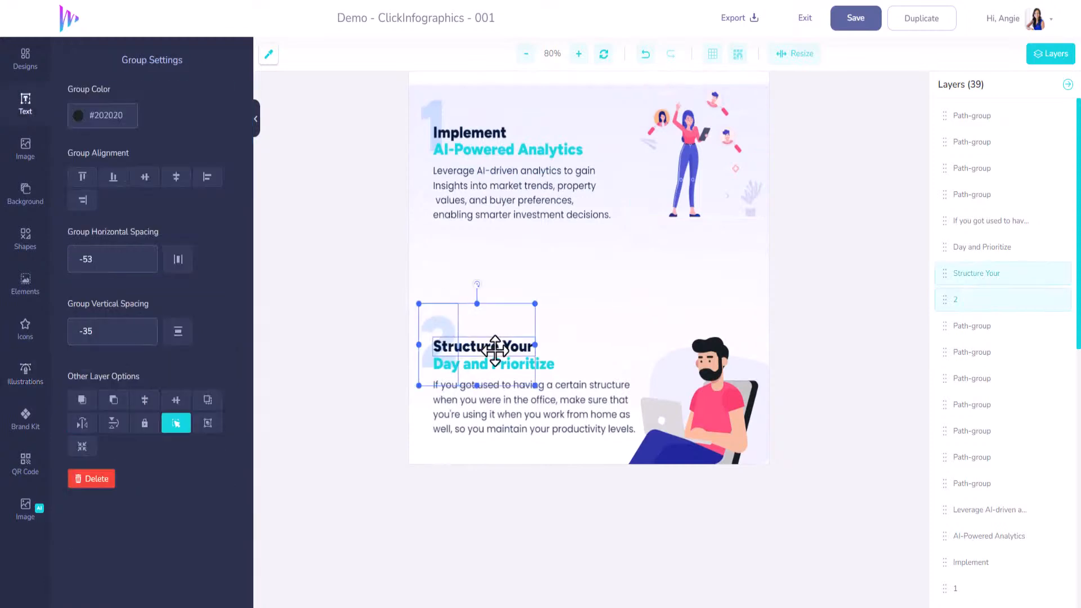
pyautogui.keyDown('shift'); pyautogui.click(541, 364); pyautogui.keyUp('shift')
pyautogui.keyDown('shift'); pyautogui.click(569, 400); pyautogui.keyUp('shift')
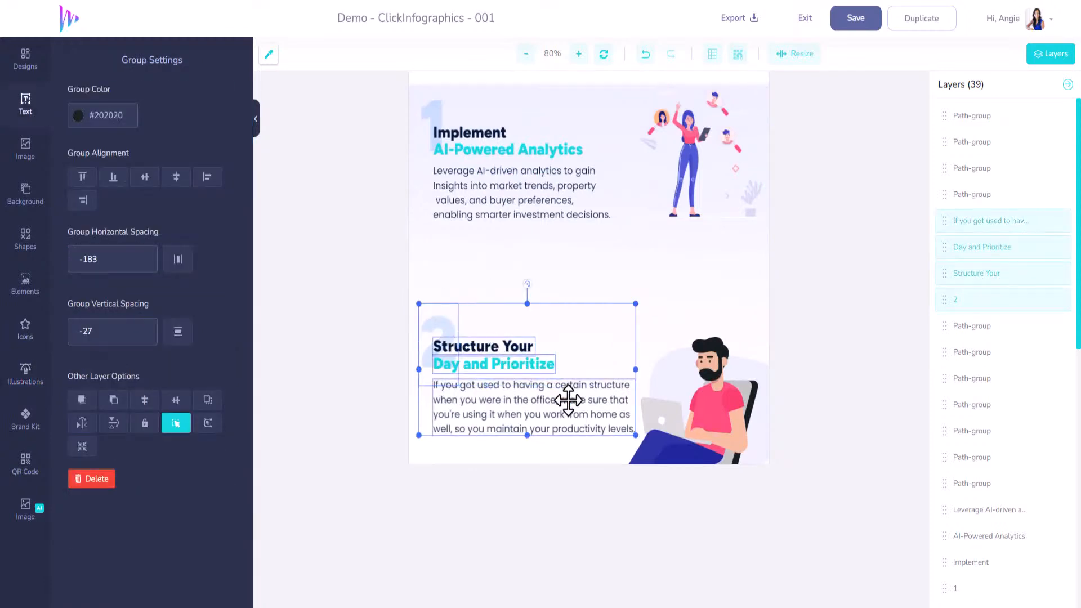
pyautogui.keyDown('shift'); pyautogui.click(675, 399); pyautogui.keyUp('shift')
pyautogui.moveTo(676, 399); pyautogui.dragTo(705, 300)
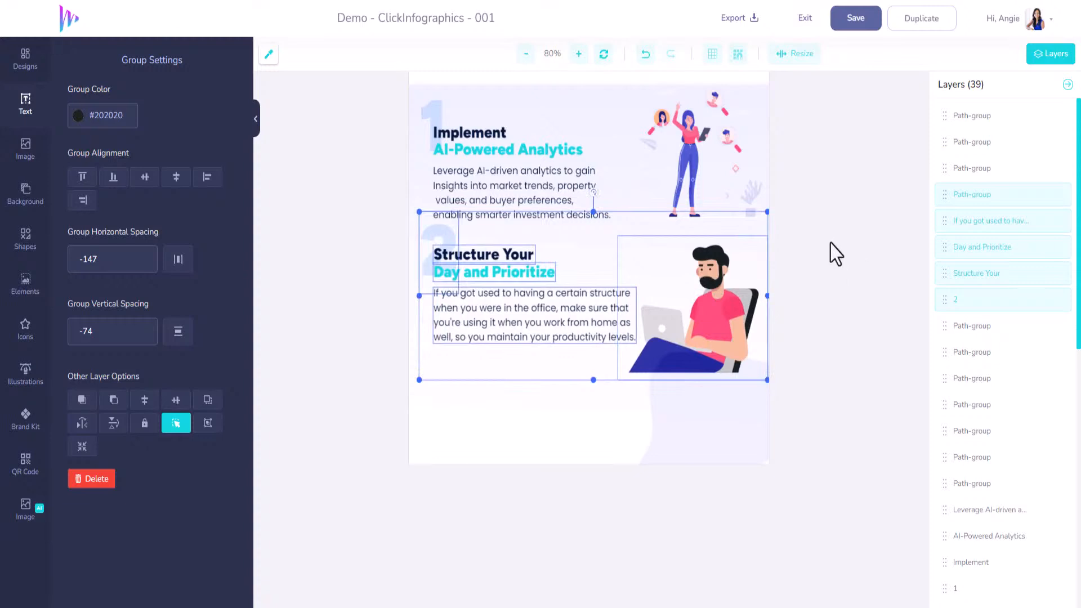
pyautogui.click(726, 125)
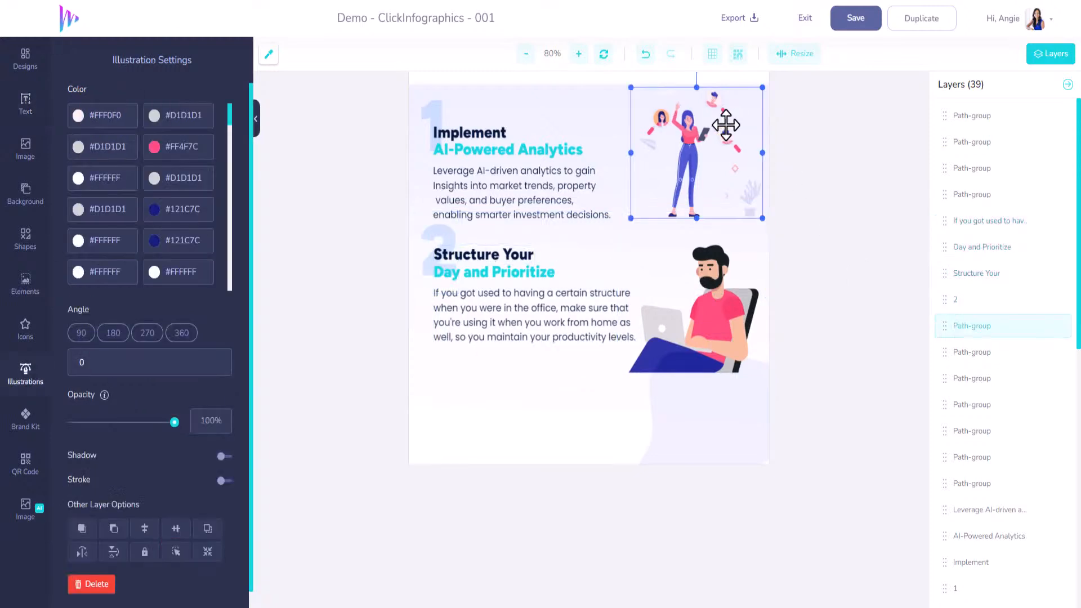
# Shrink section 2's seated man illustration beside the paragraph and fit the pale blob shape, also scaled down, behind him
pyautogui.click(757, 371)
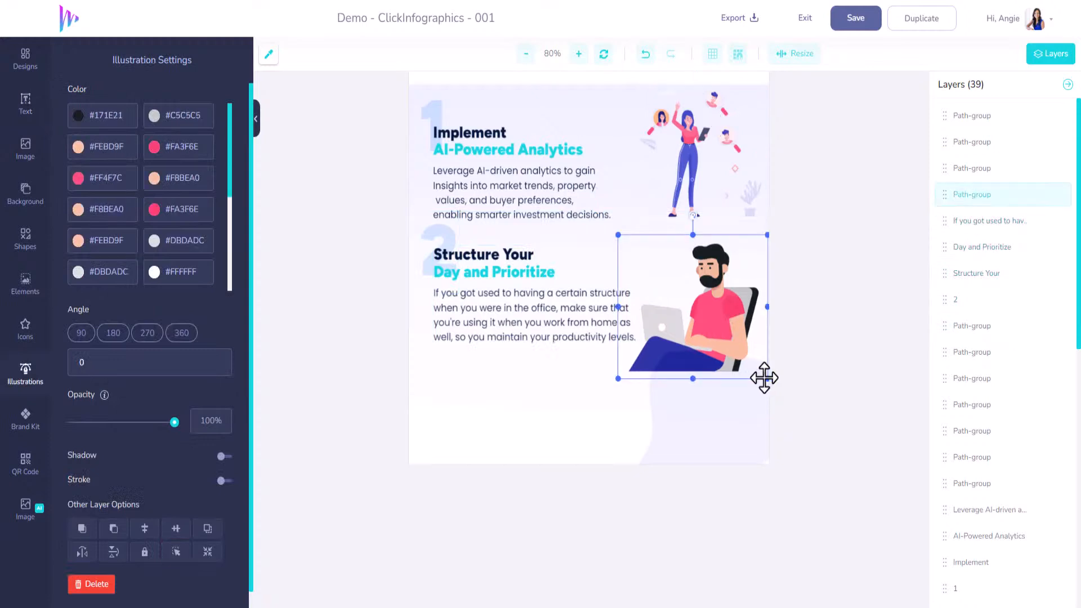
pyautogui.moveTo(764, 378); pyautogui.dragTo(727, 319)
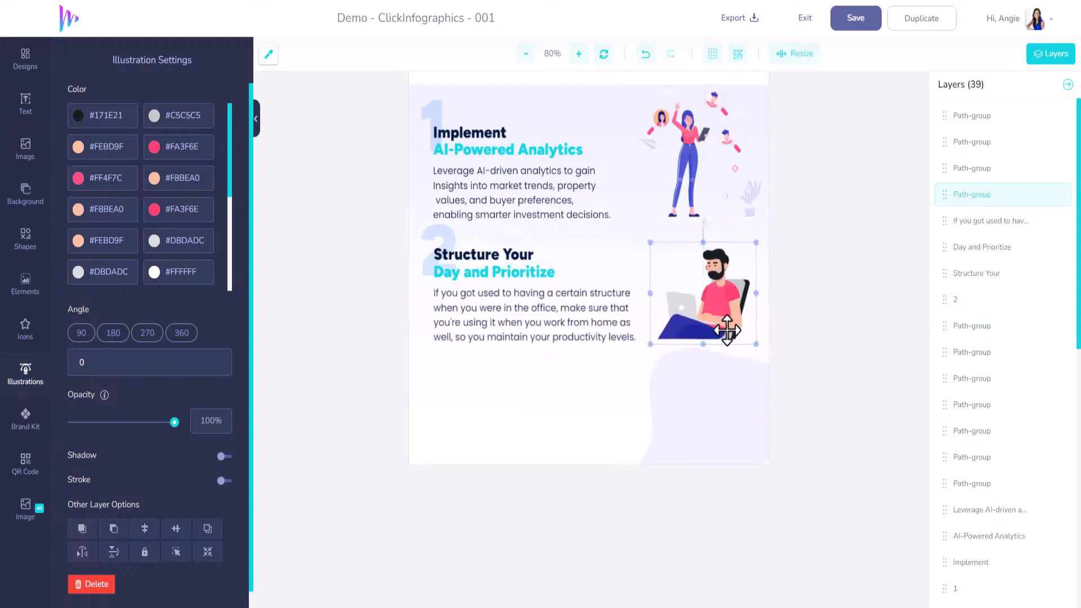
pyautogui.click(738, 401)
pyautogui.moveTo(725, 434); pyautogui.dragTo(717, 311)
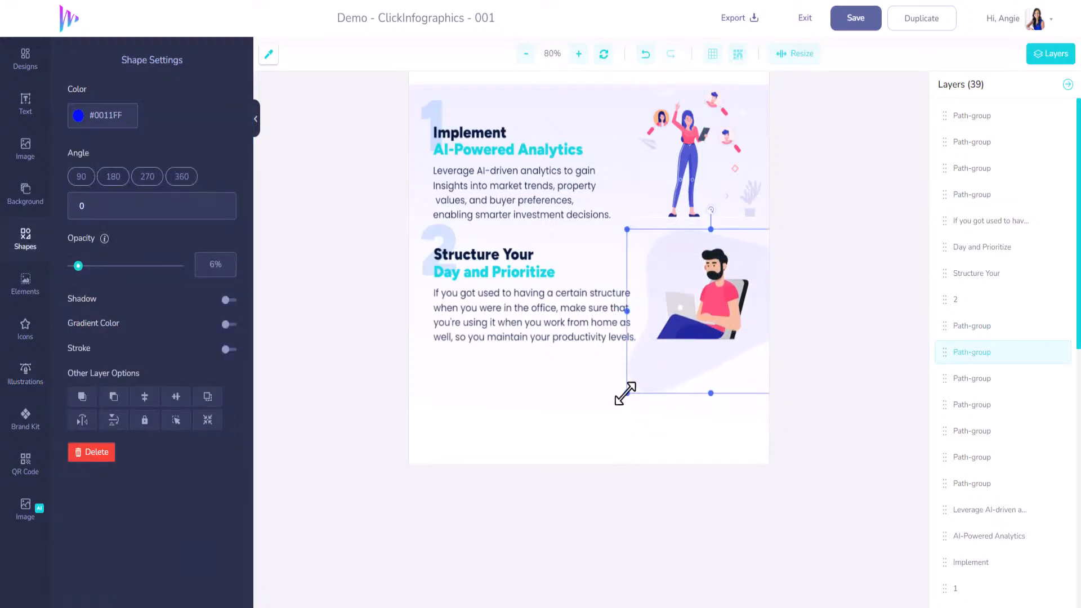
pyautogui.moveTo(626, 394); pyautogui.dragTo(642, 357)
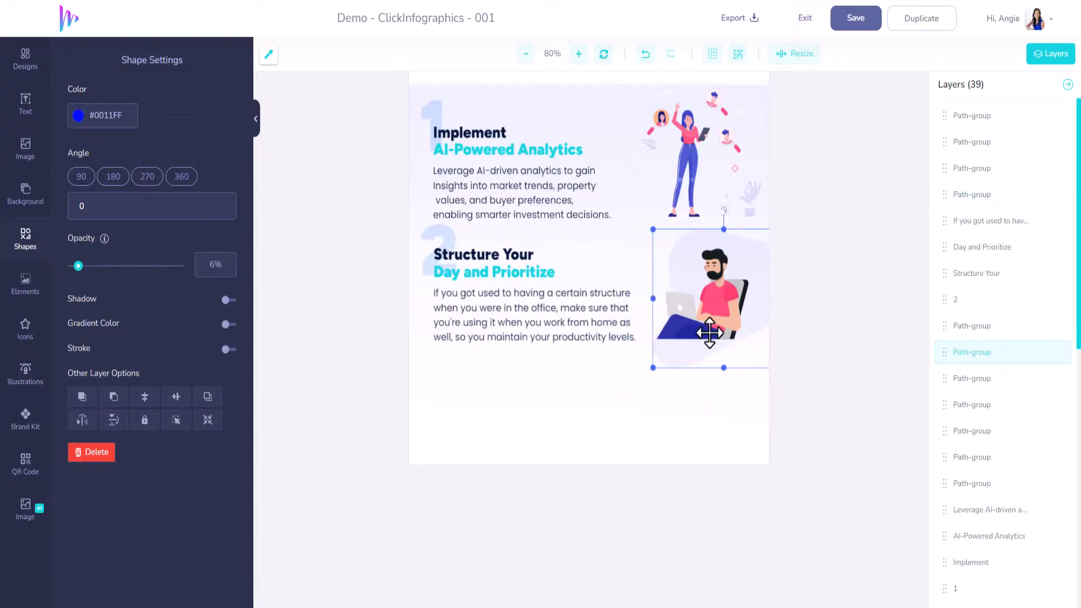
pyautogui.moveTo(707, 349); pyautogui.dragTo(701, 351)
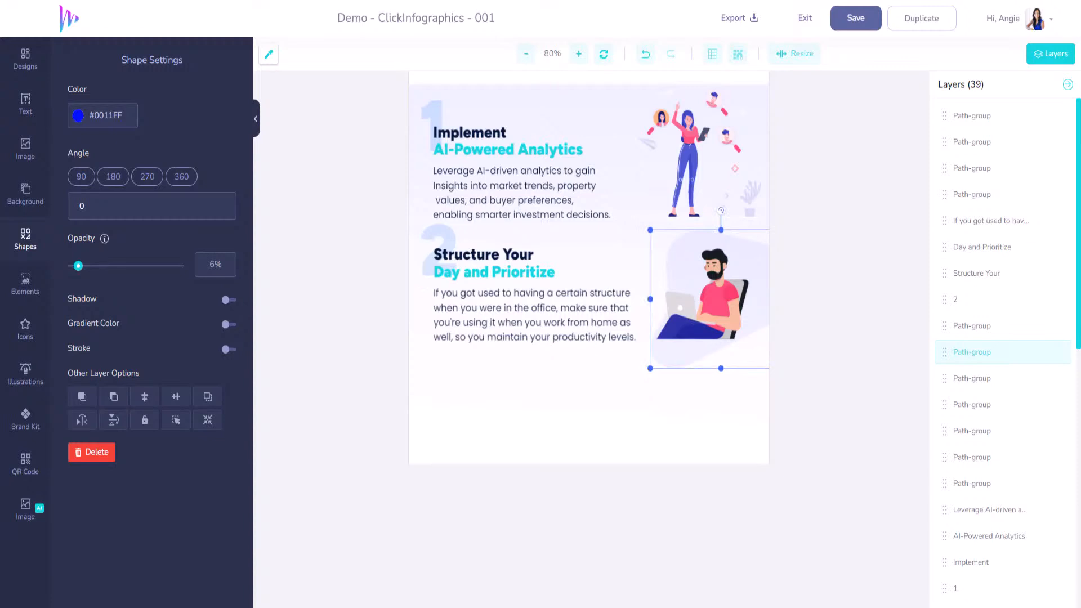
# Change section 2's dark first heading line to "Personalized"
pyautogui.click(482, 254)
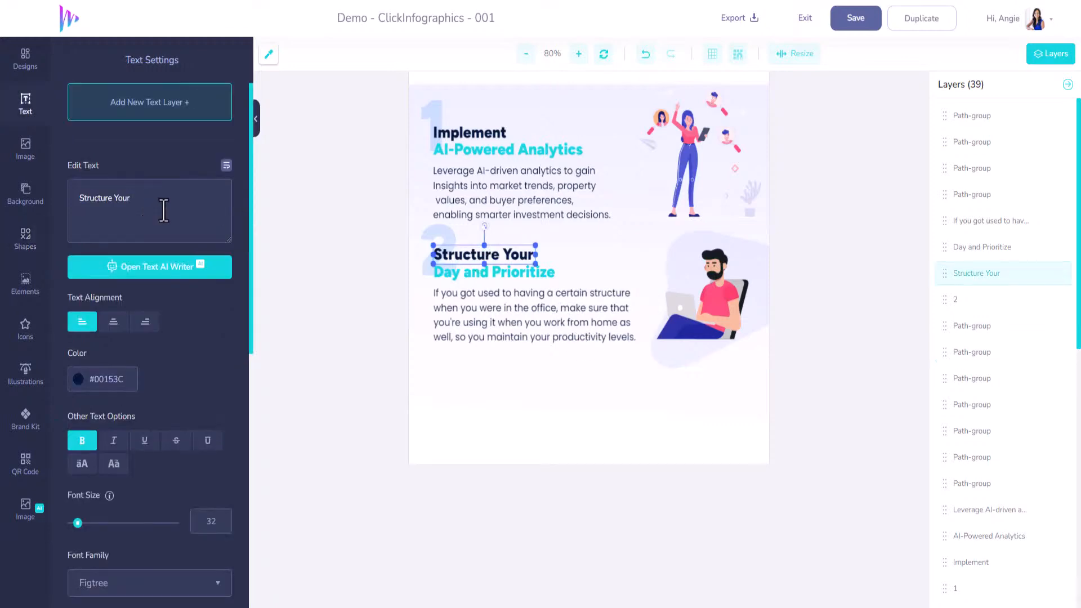
pyautogui.moveTo(82, 197); pyautogui.dragTo(78, 198)
pyautogui.write('POersona')
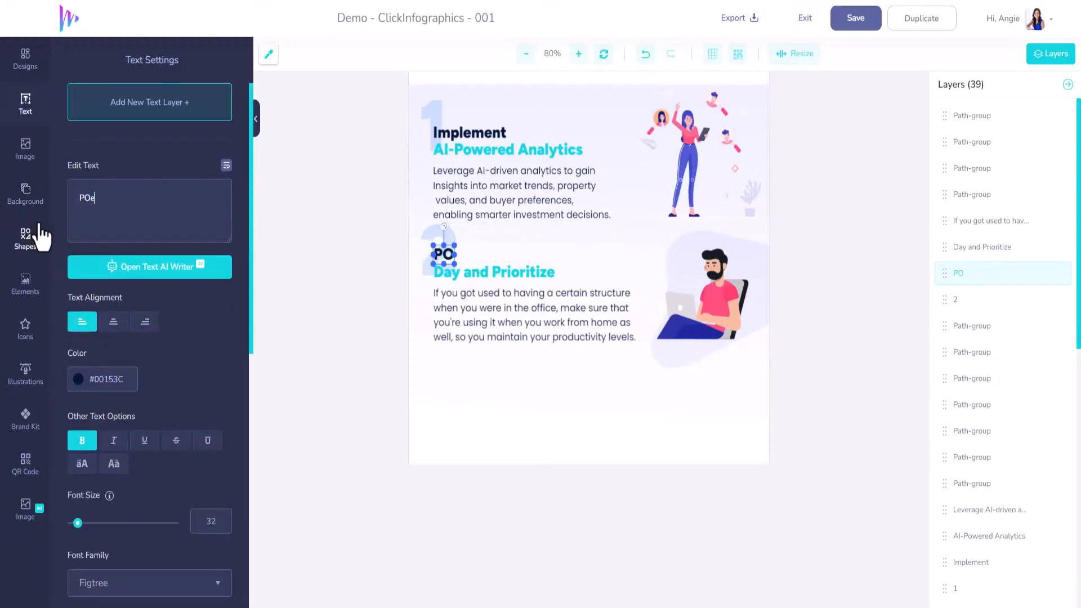
pyautogui.press('BackSpace')
pyautogui.press('BackSpace')
pyautogui.press('BackSpace')
pyautogui.press('BackSpace')
pyautogui.press('BackSpace')
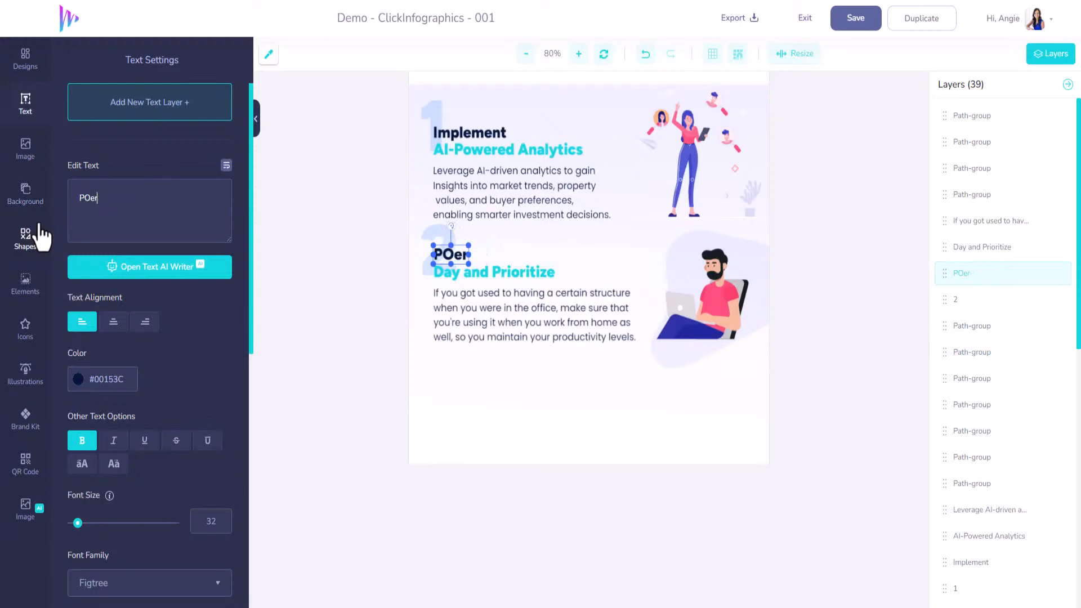
pyautogui.press('BackSpace')
pyautogui.write('erson')
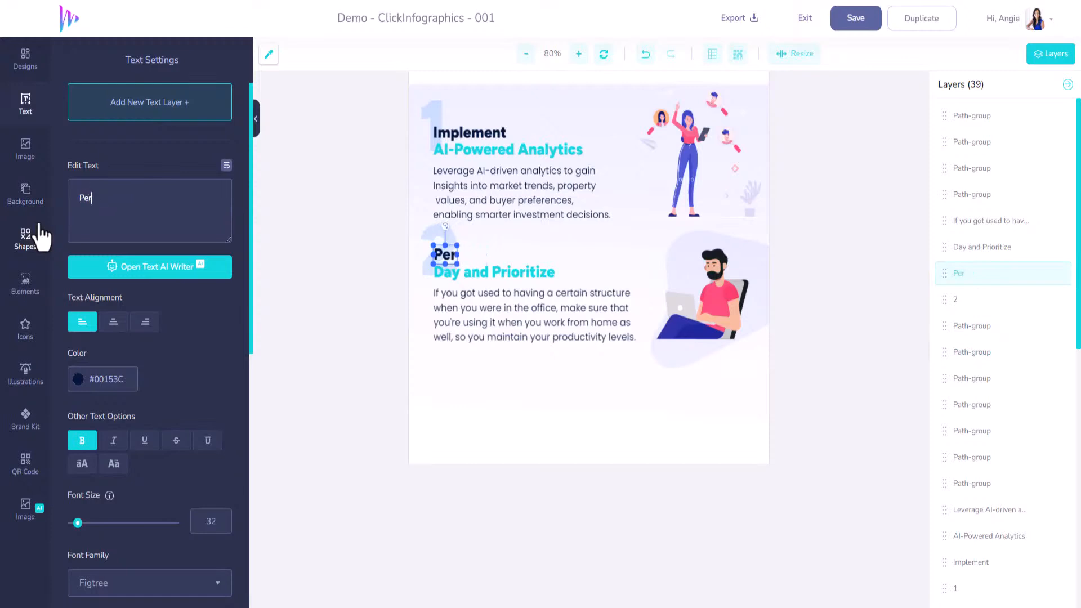
pyautogui.write('alized')
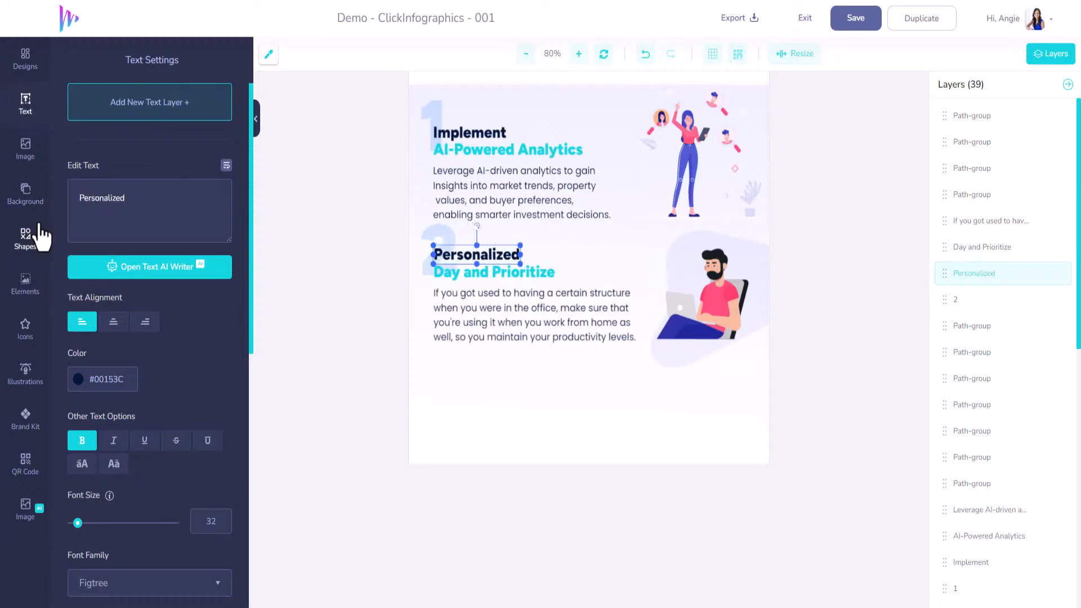
# Change section 2's turquoise second heading line to "Customer Experiences"
pyautogui.click(490, 272)
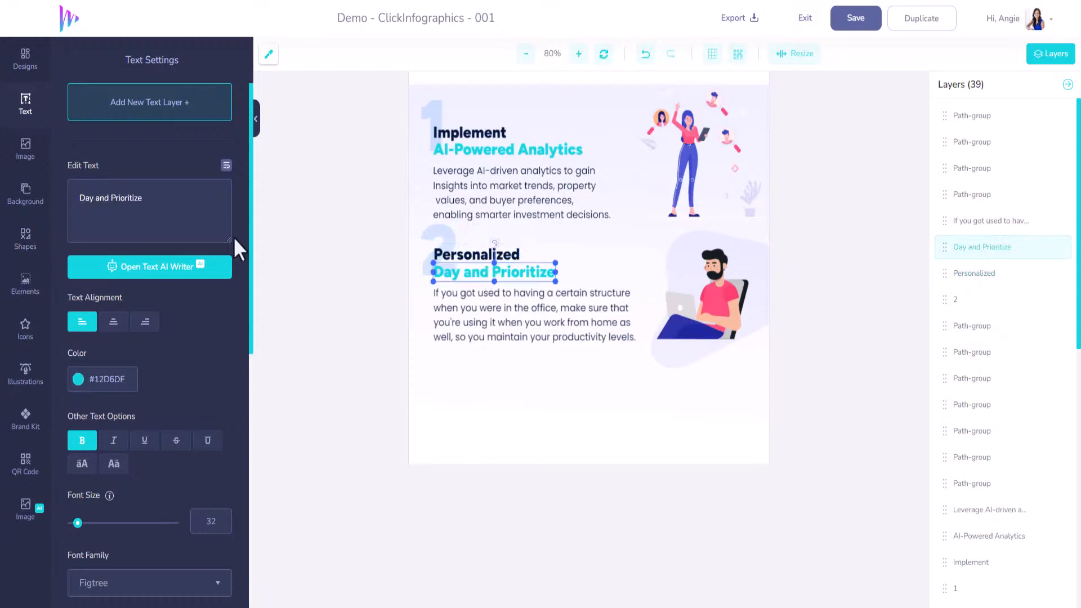
pyautogui.moveTo(156, 207); pyautogui.dragTo(67, 208)
pyautogui.write('Cust')
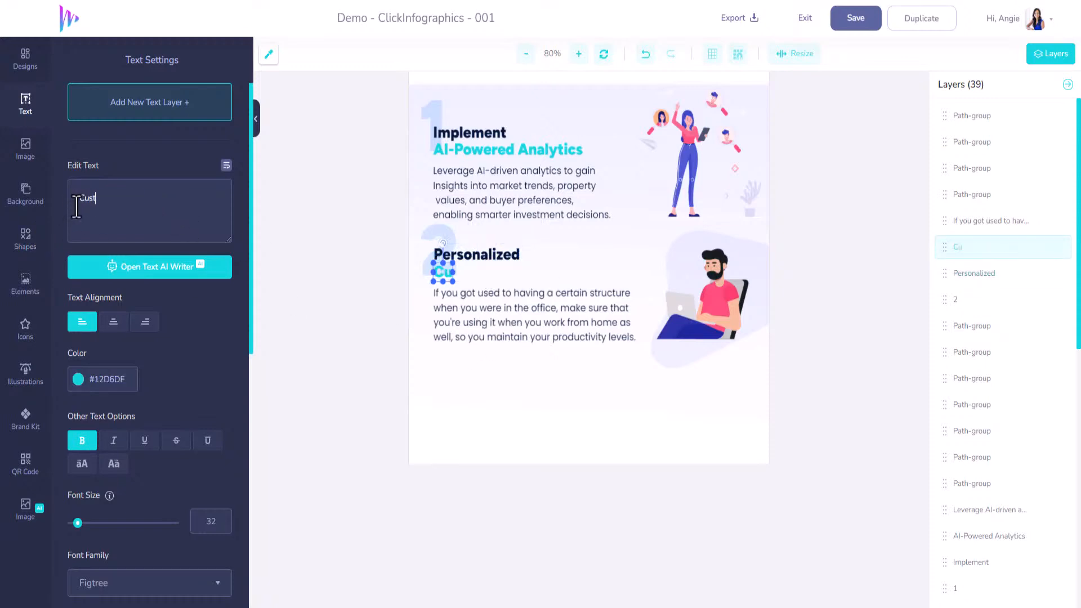
pyautogui.write('omer Exper')
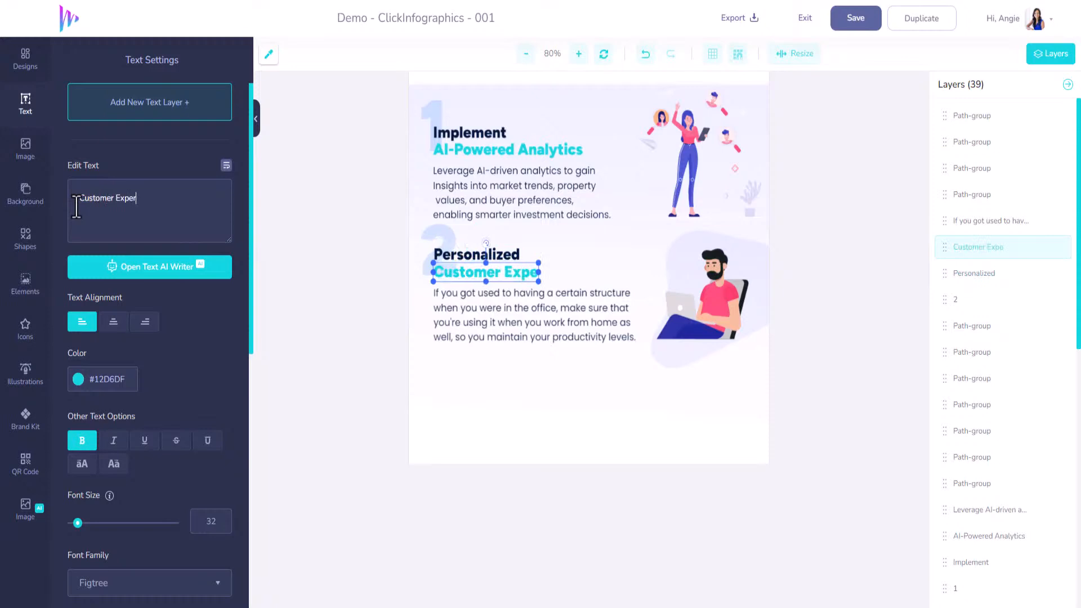
pyautogui.write('iences')
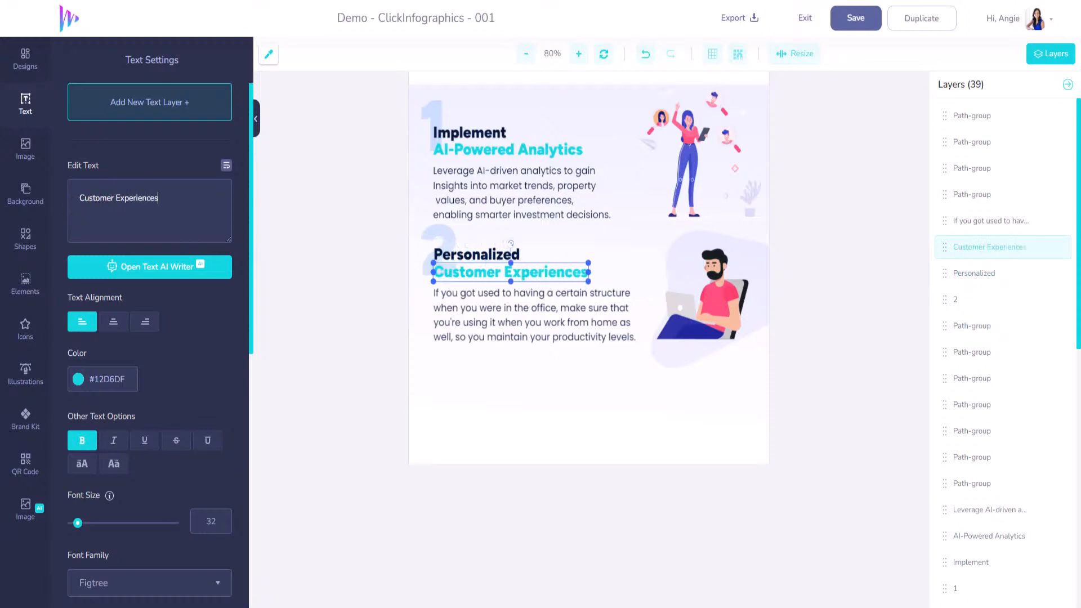
# Replace section 2's body paragraph with the copied text that begins "Use AI to create personalized property recommendations"
pyautogui.click(568, 318)
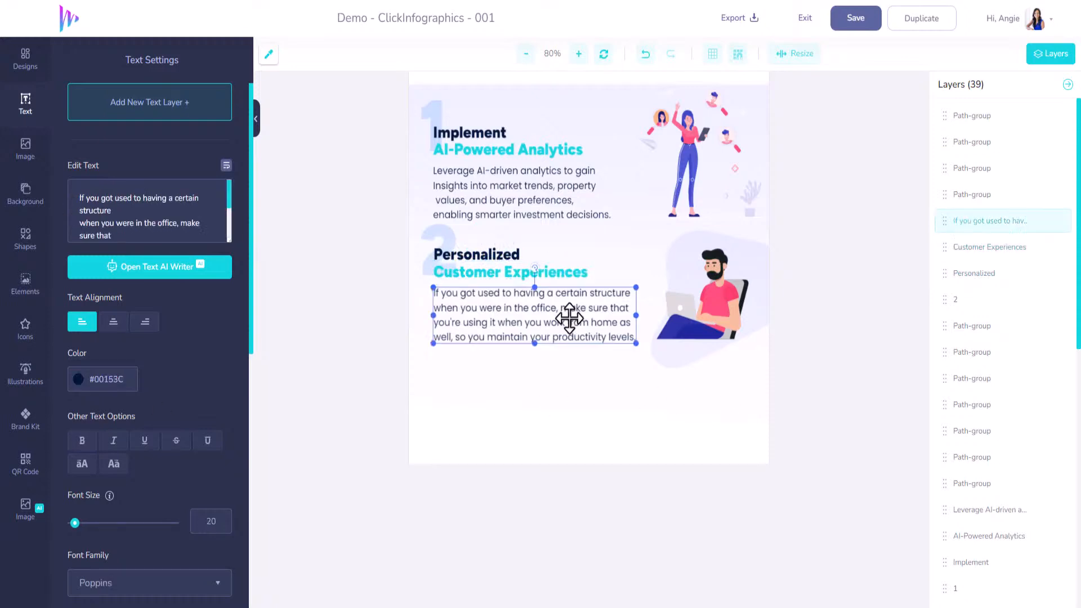
pyautogui.click(167, 239)
pyautogui.hotkey('ctrl', 'a')
pyautogui.write('Use AI to create personalized property recommendations for clients based on their preferences and search history, enhancing customer satisfaction.')
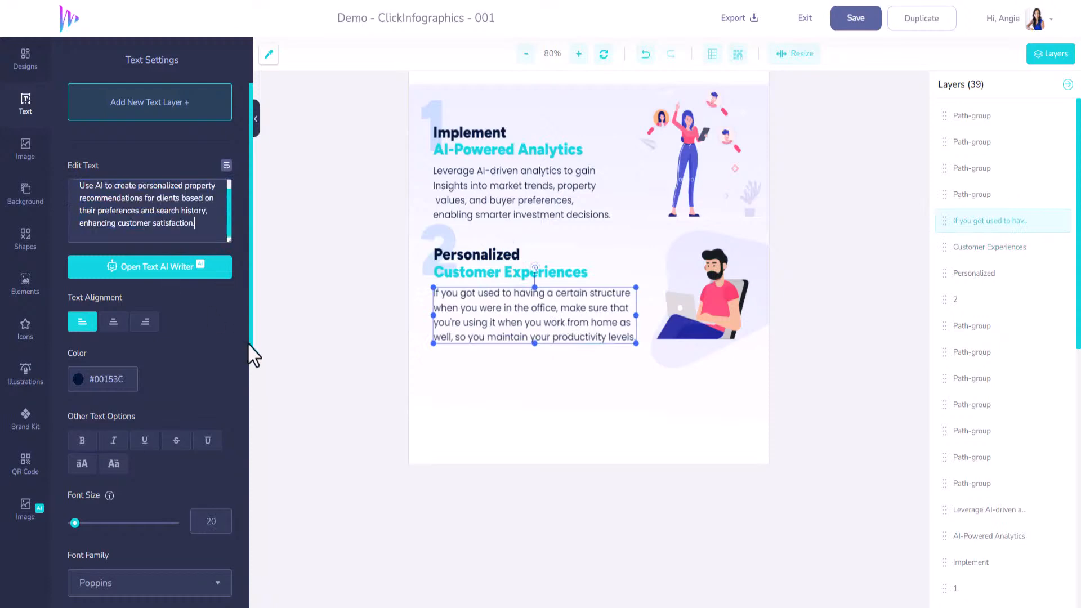
pyautogui.scroll(1, 174, 202)
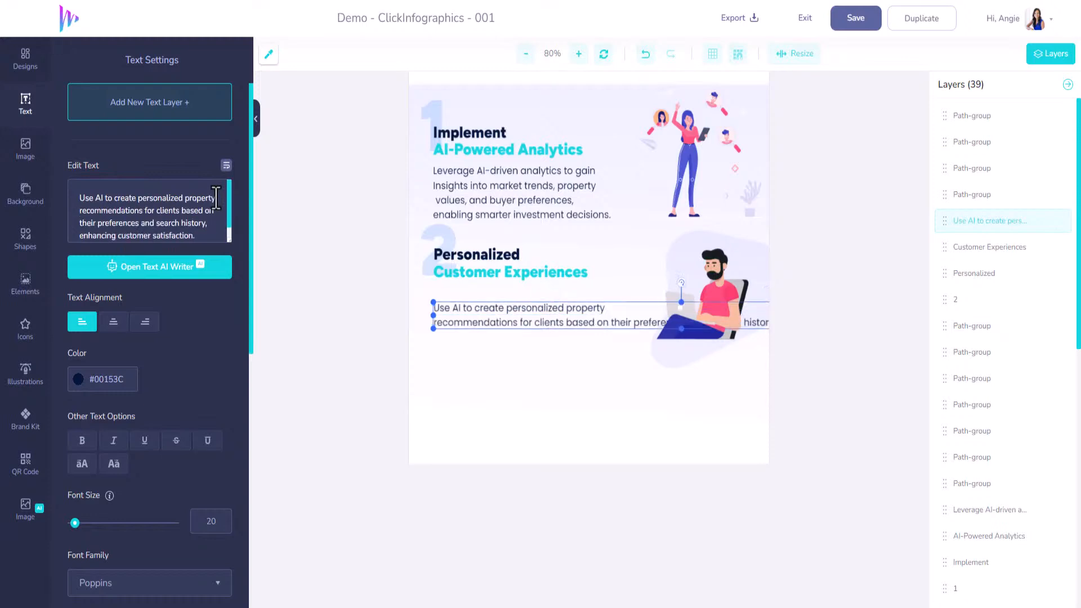
pyautogui.press('BackSpace')
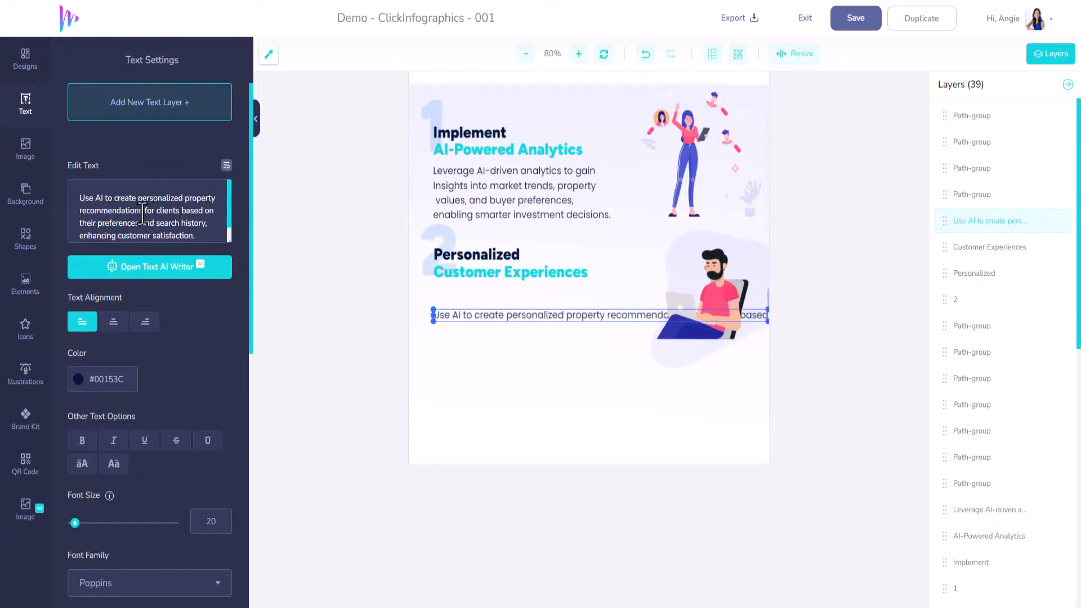
pyautogui.click(143, 210)
pyautogui.press('Return')
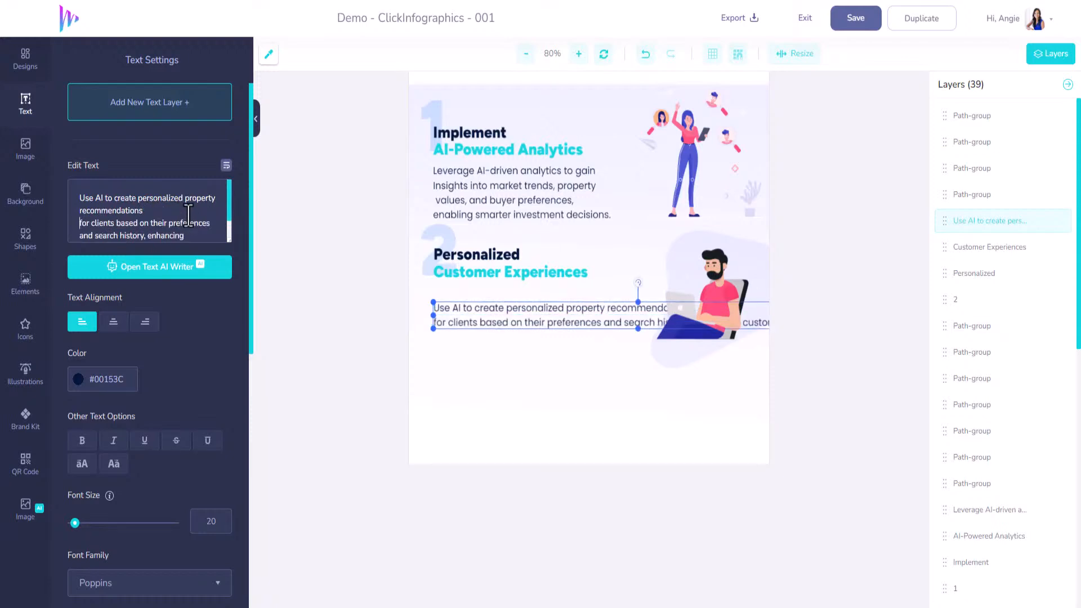
pyautogui.press('BackSpace')
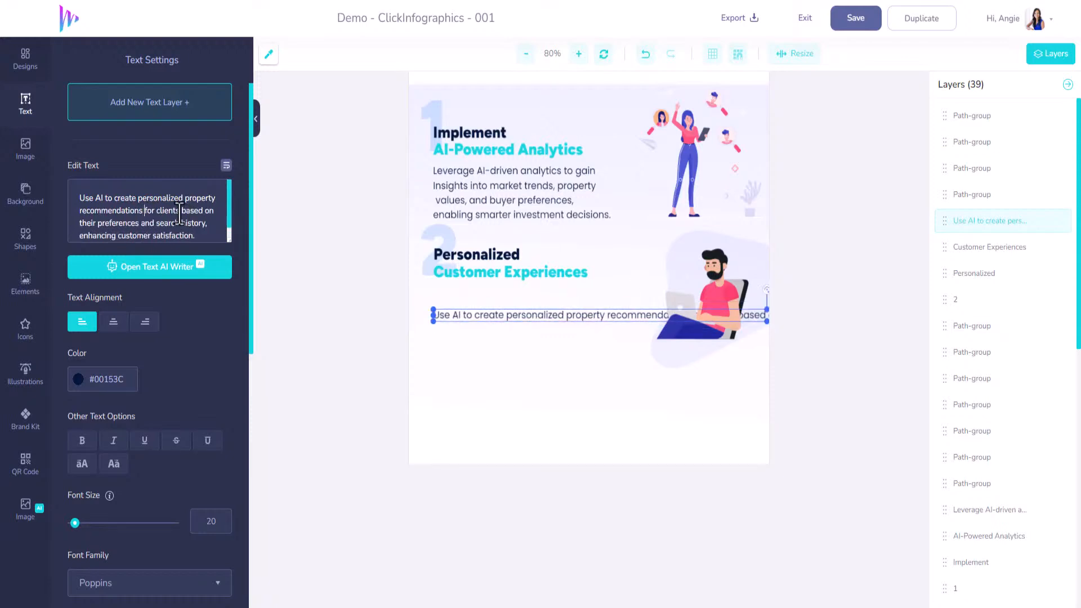
# Break section 2's new paragraph into four lines, after "personalized property", "based on their" and "search history, enhancing"
pyautogui.click(85, 216)
pyautogui.press('Return')
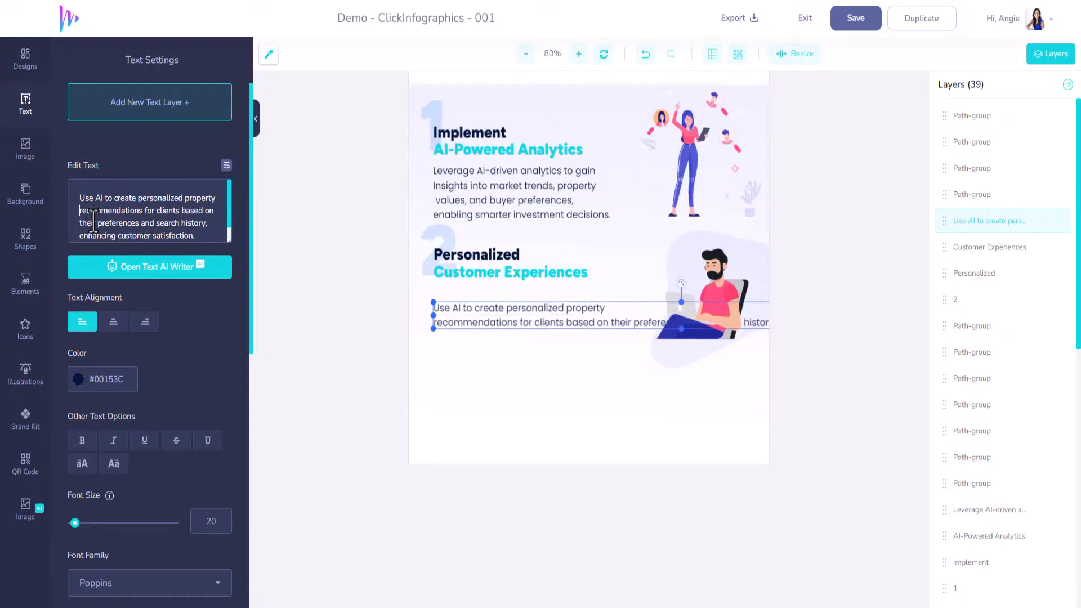
pyautogui.click(104, 221)
pyautogui.press('Return')
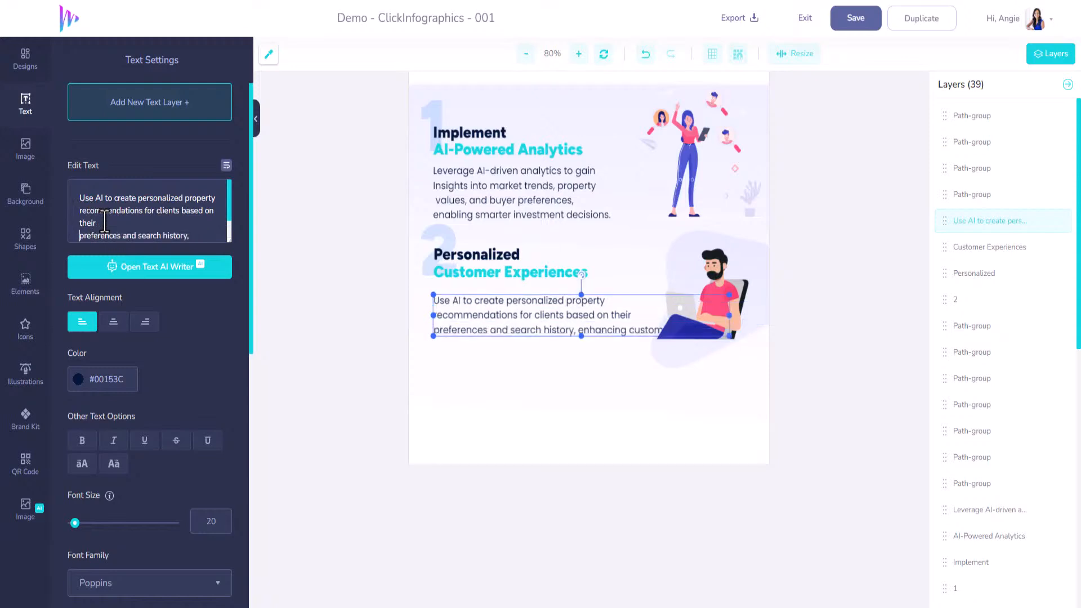
pyautogui.scroll(-1, 125, 220)
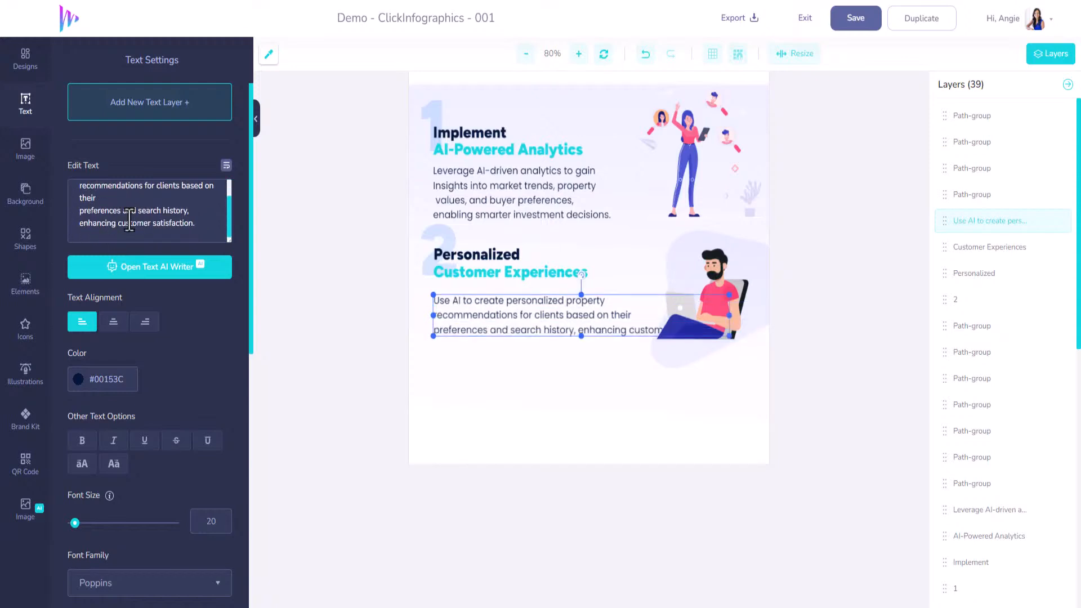
pyautogui.click(119, 223)
pyautogui.press('Return')
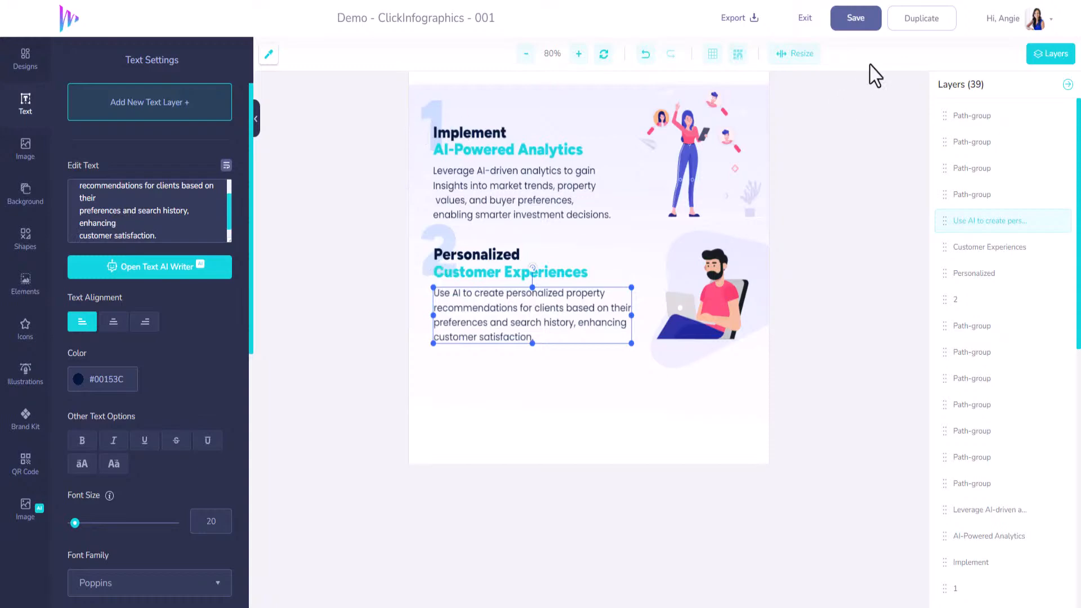
# Save the design and create a resized clone of it with a height of 2500
pyautogui.click(857, 20)
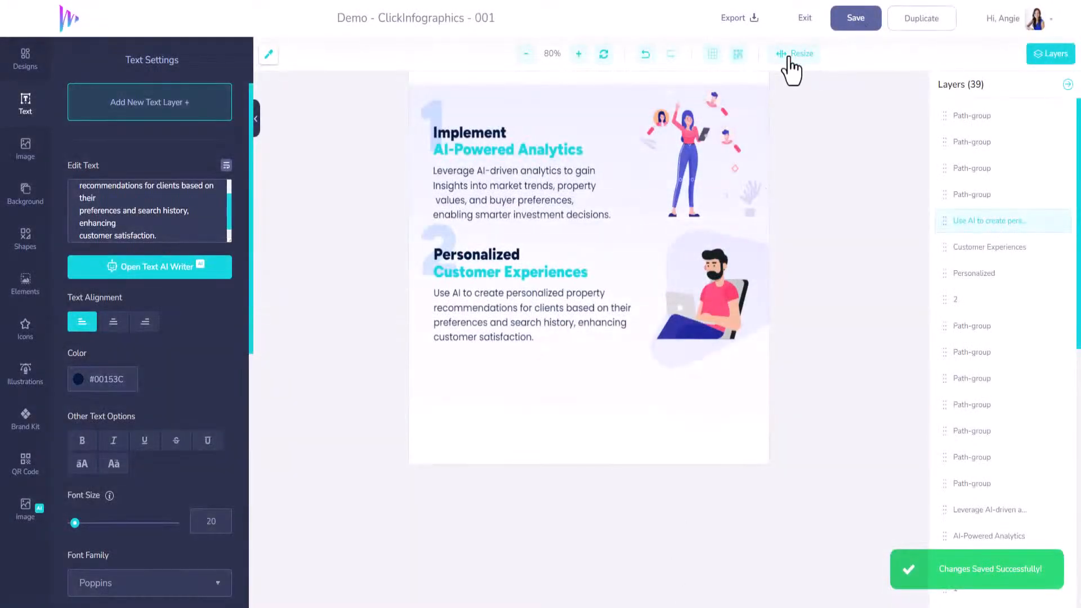
pyautogui.click(794, 54)
pyautogui.moveTo(723, 163); pyautogui.dragTo(681, 171)
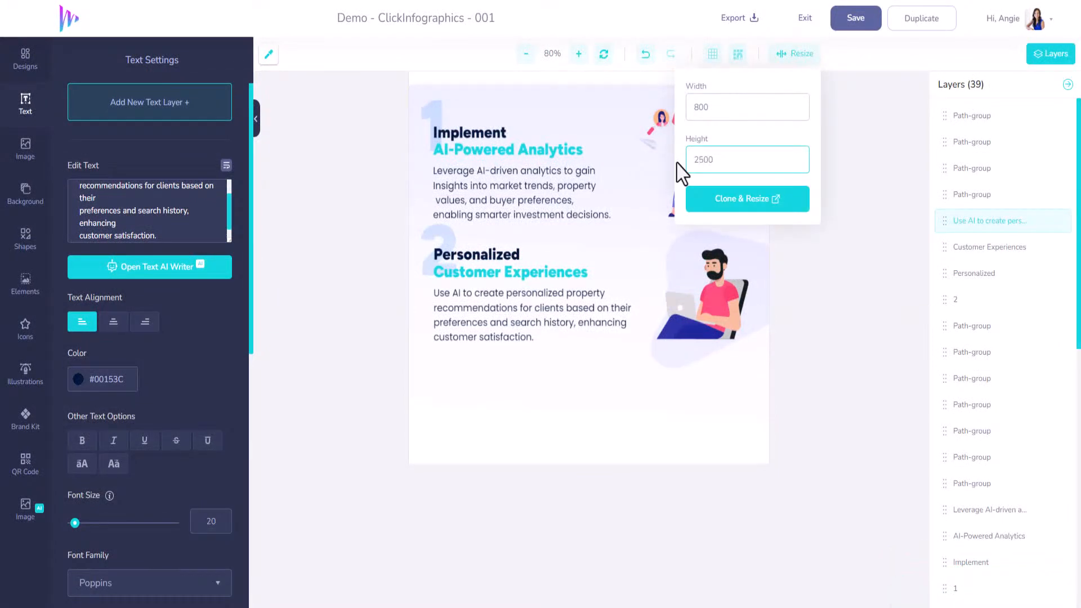
pyautogui.click(719, 204)
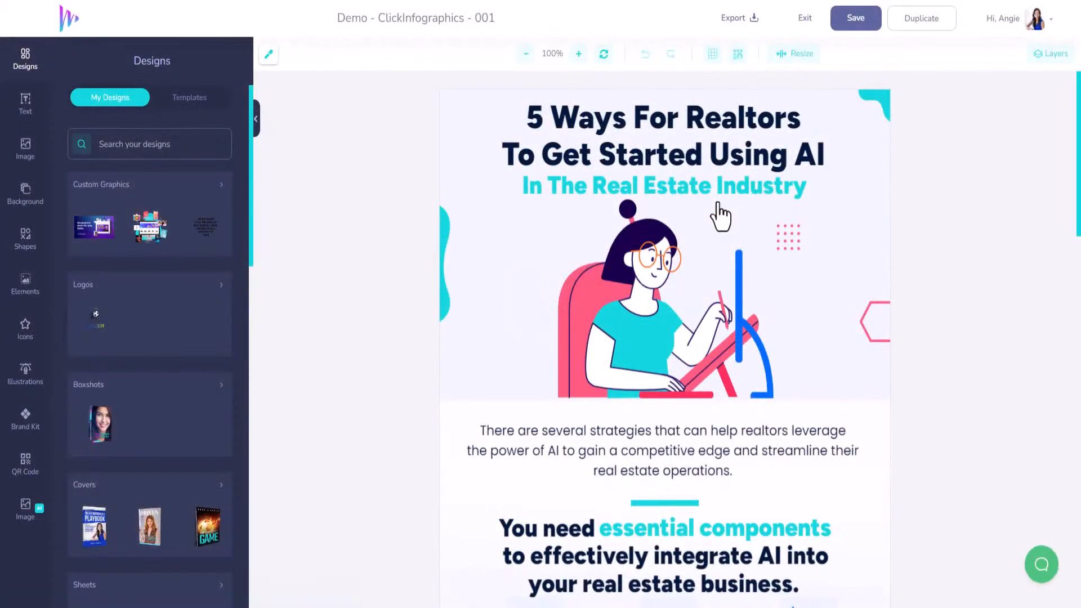
# Duplicate section 2's number, heading lines, paragraph, man illustration and background shape, and place the copy directly below section 2
pyautogui.scroll(-10, 719, 215)
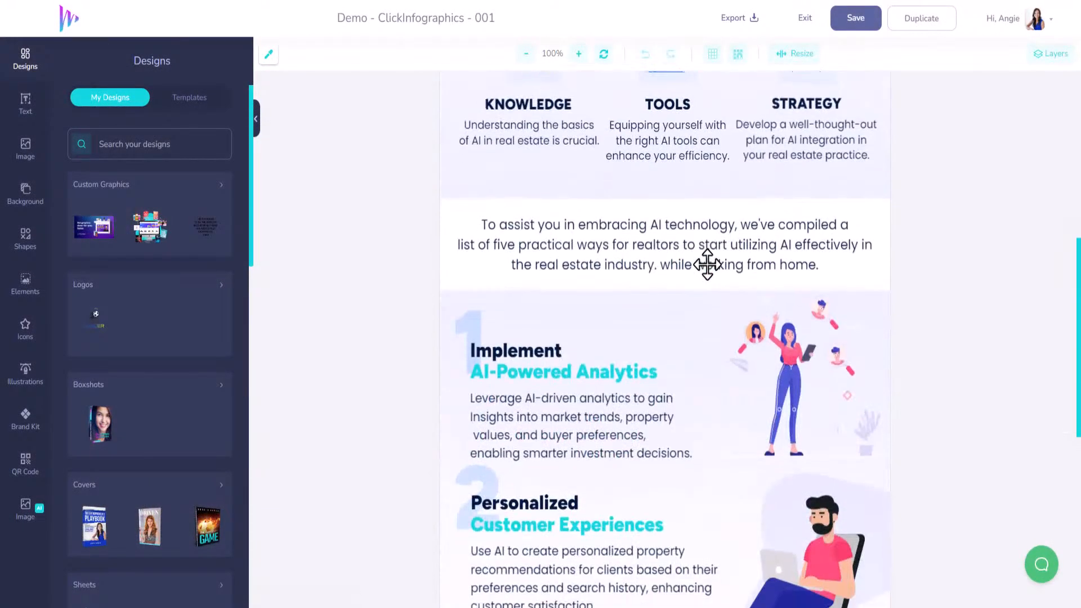
pyautogui.scroll(-5, 707, 265)
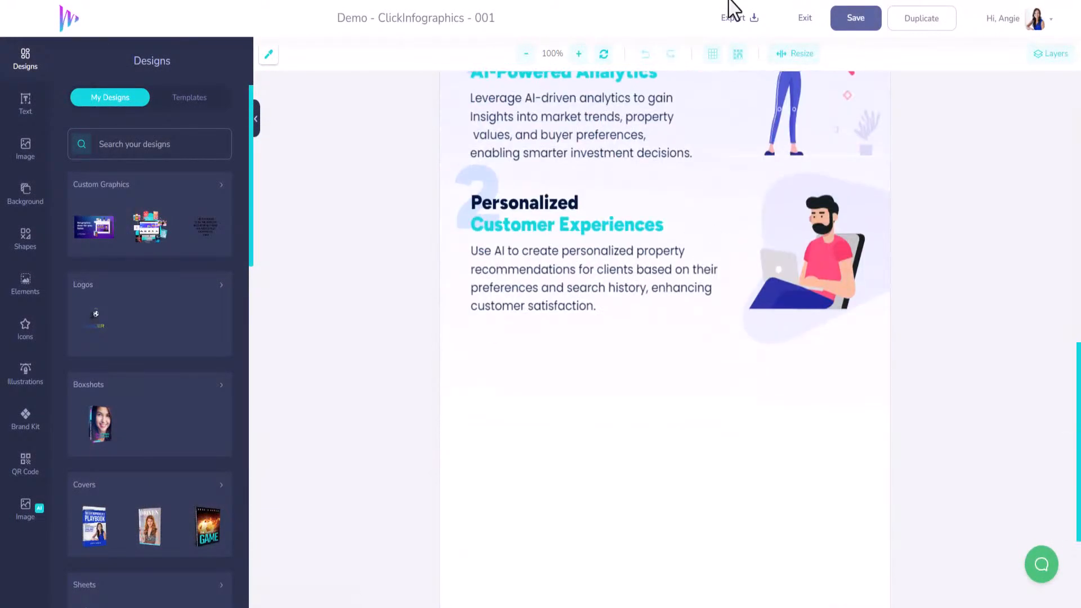
pyautogui.click(526, 55)
pyautogui.click(526, 54)
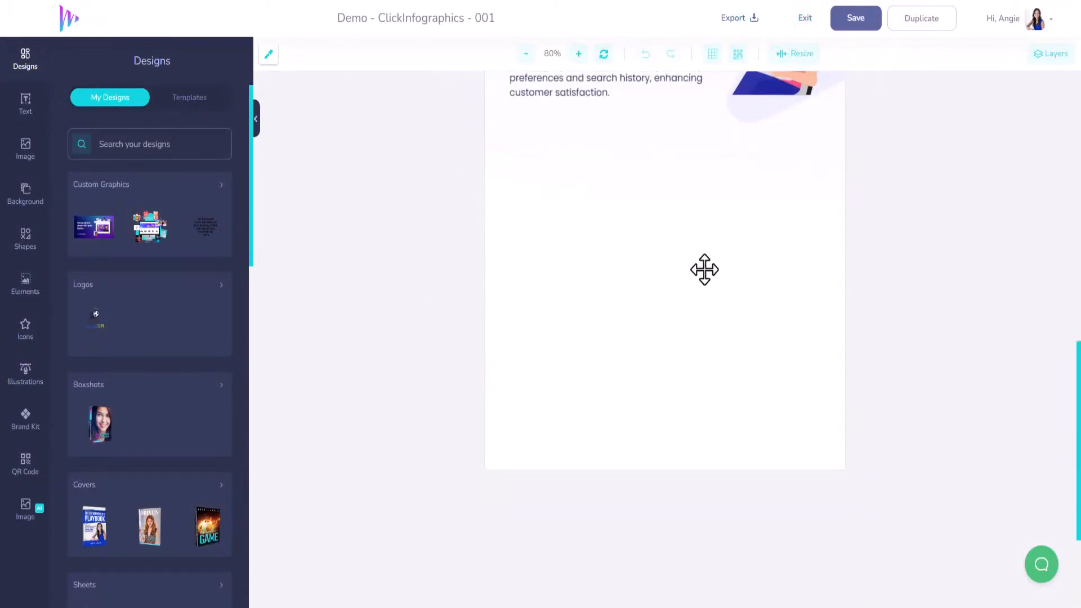
pyautogui.scroll(6, 704, 271)
pyautogui.scroll(-2, 704, 263)
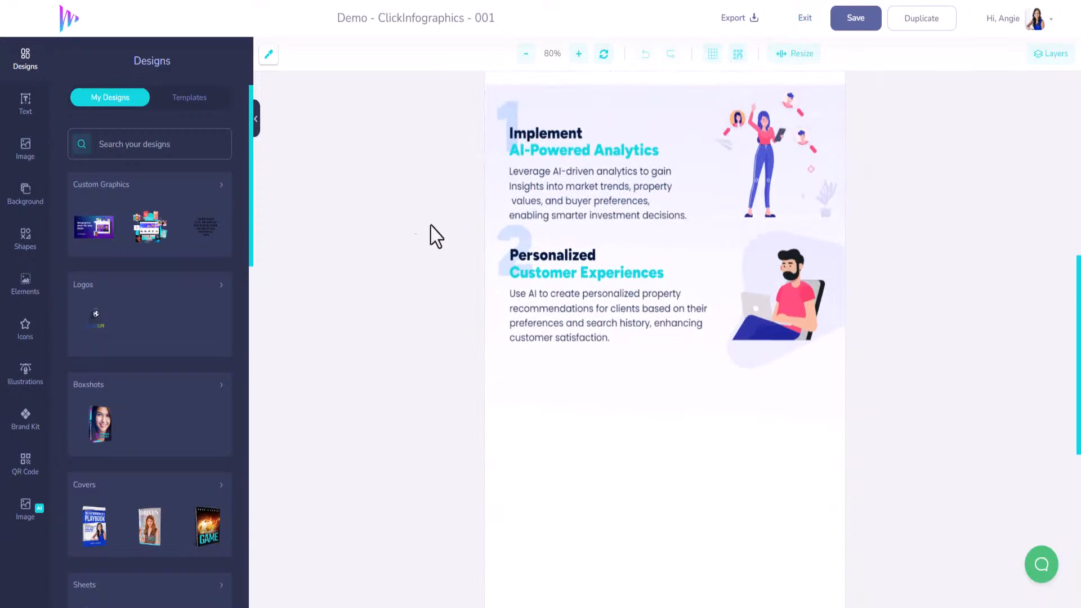
pyautogui.click(528, 239)
pyautogui.keyDown('shift'); pyautogui.click(589, 275); pyautogui.keyUp('shift')
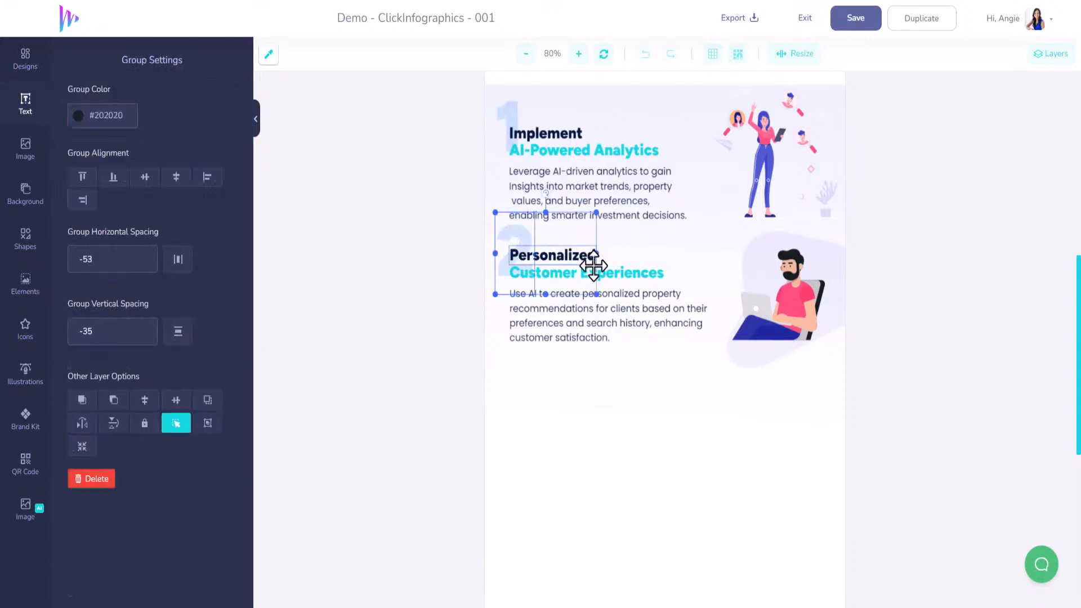
pyautogui.keyDown('shift'); pyautogui.click(685, 306); pyautogui.keyUp('shift')
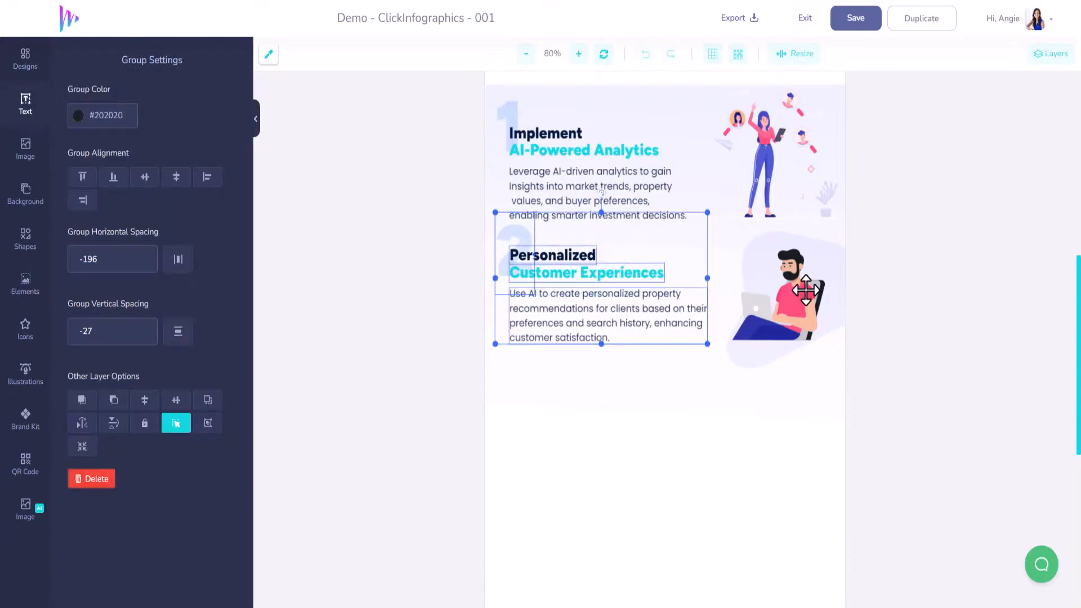
pyautogui.keyDown('shift'); pyautogui.click(824, 248); pyautogui.keyUp('shift')
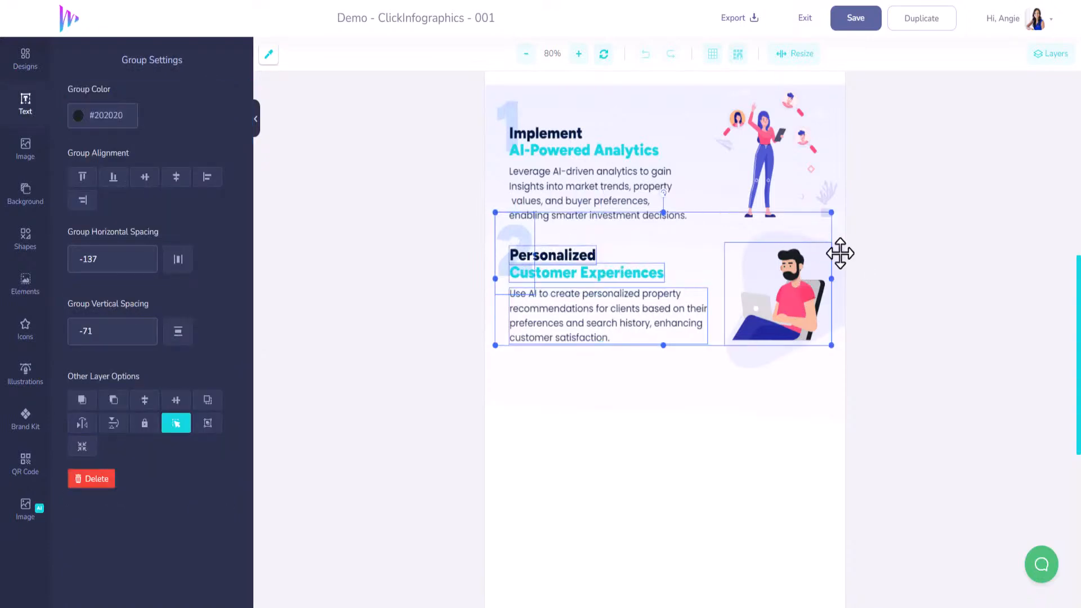
pyautogui.keyDown('shift'); pyautogui.click(840, 253); pyautogui.keyUp('shift')
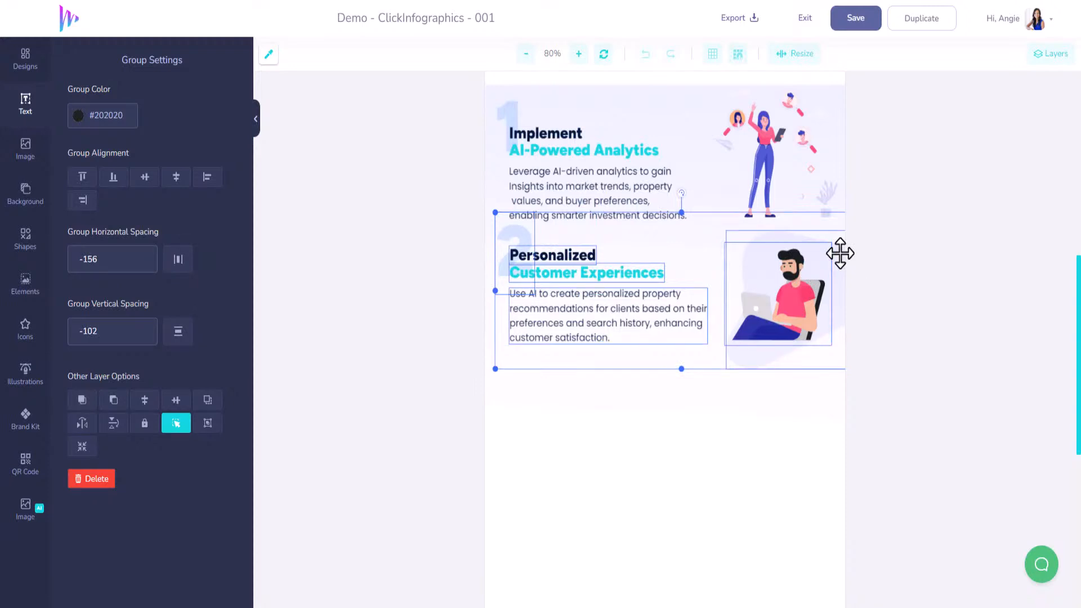
pyautogui.hotkey('ctrl', 'v')
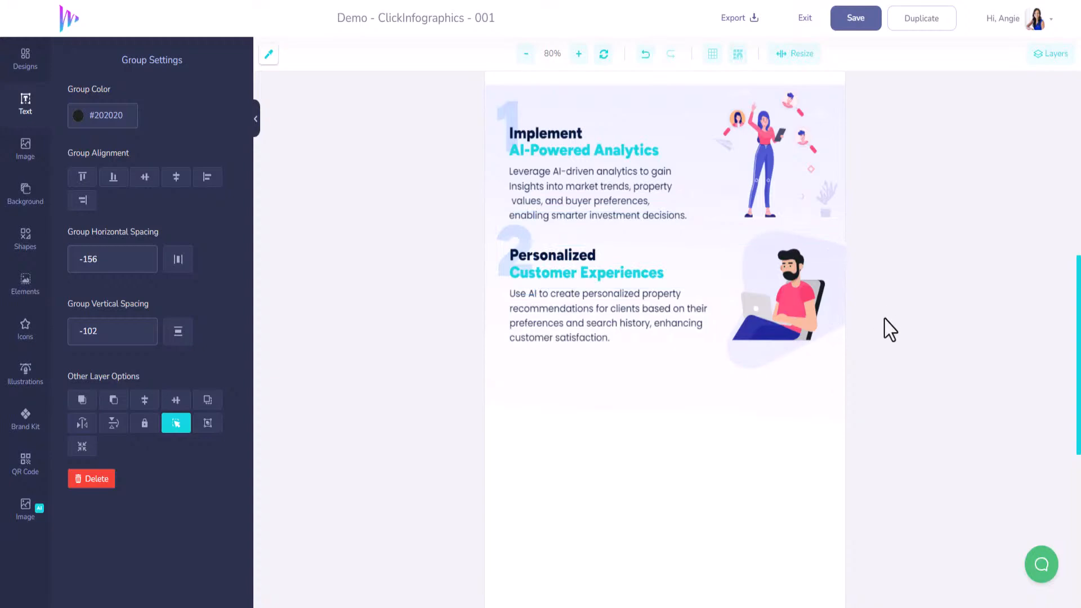
pyautogui.scroll(10, 884, 320)
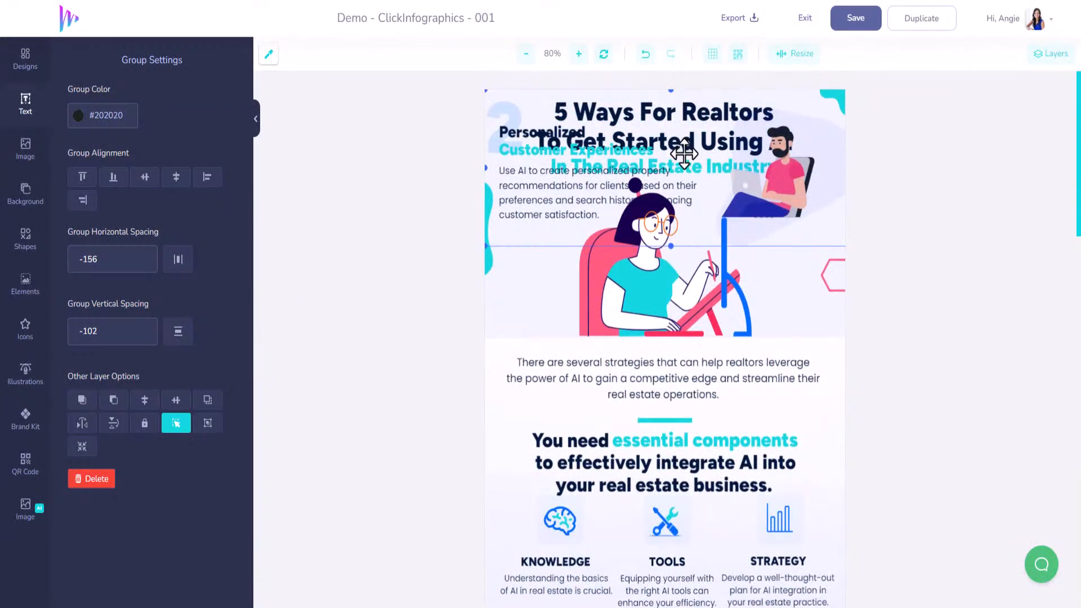
pyautogui.moveTo(678, 178); pyautogui.dragTo(634, 349)
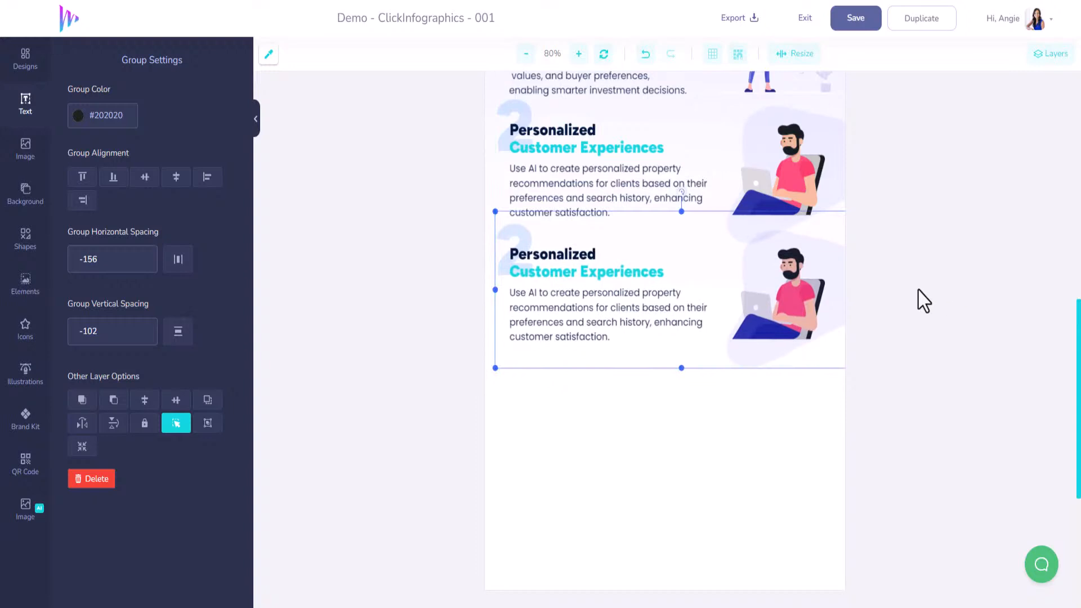
pyautogui.click(685, 451)
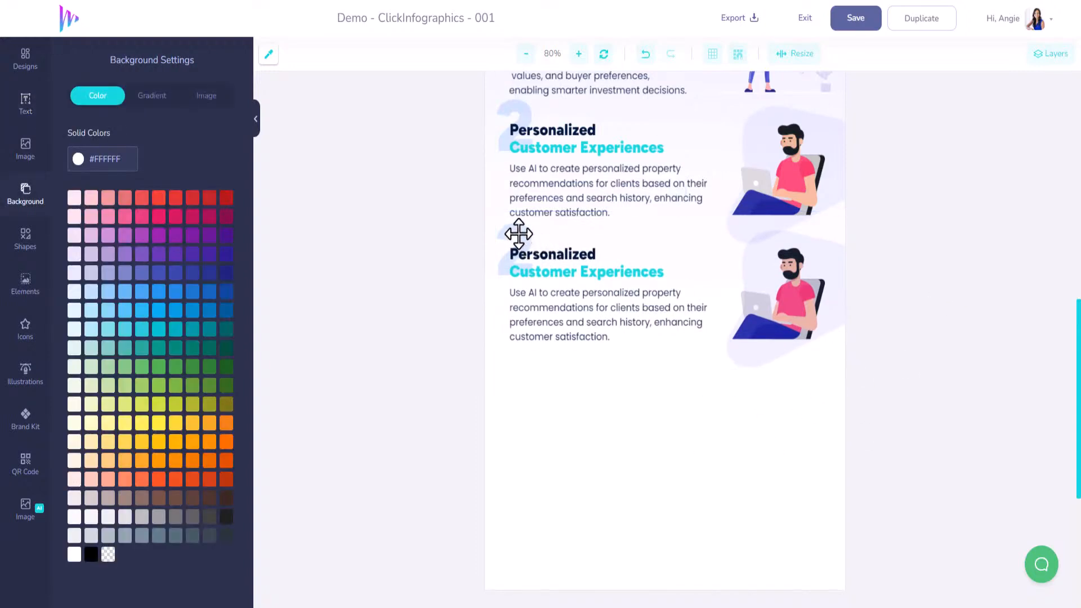
pyautogui.click(518, 233)
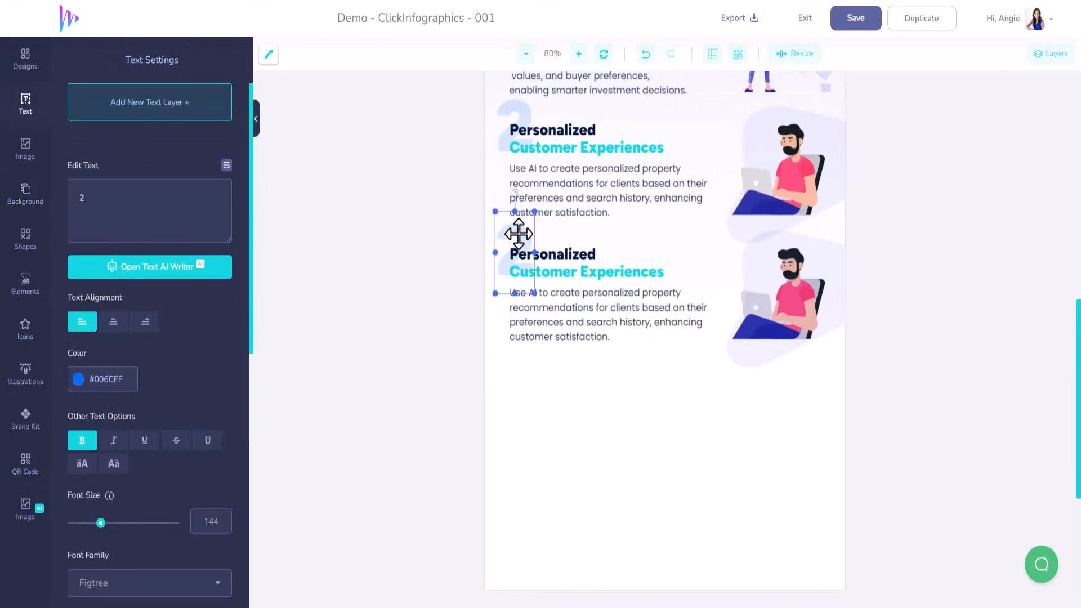
pyautogui.keyDown('shift'); pyautogui.click(551, 258); pyautogui.keyUp('shift')
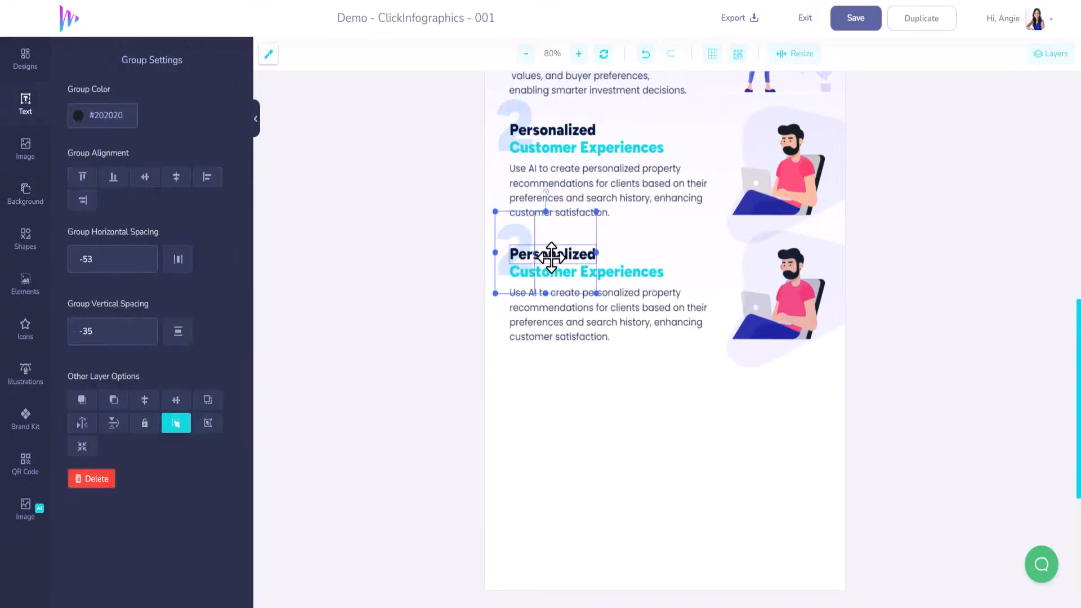
pyautogui.keyDown('shift'); pyautogui.click(614, 275); pyautogui.keyUp('shift')
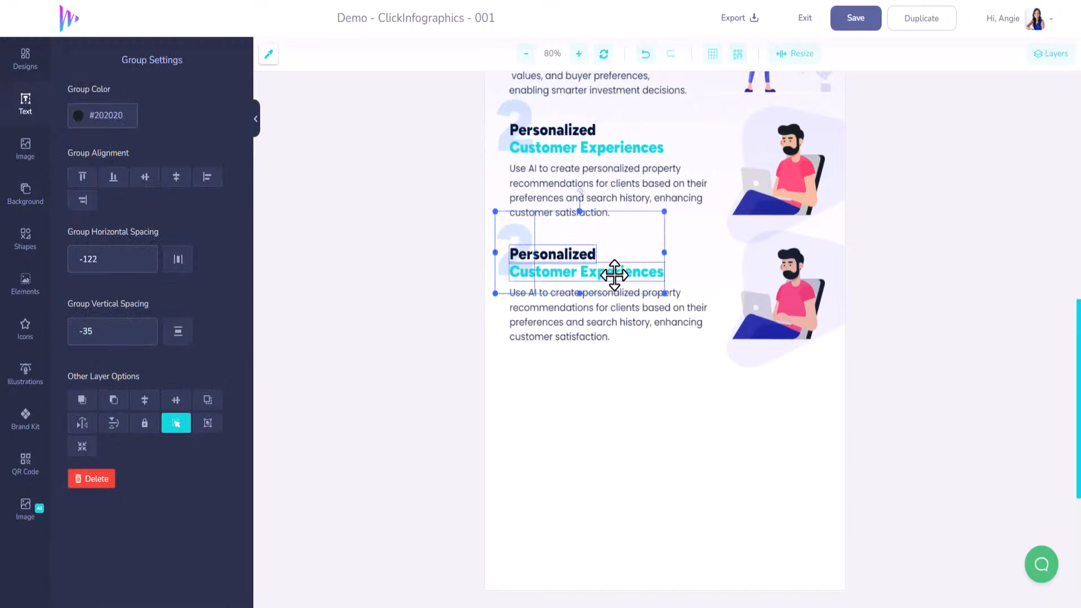
pyautogui.keyDown('shift'); pyautogui.click(611, 321); pyautogui.keyUp('shift')
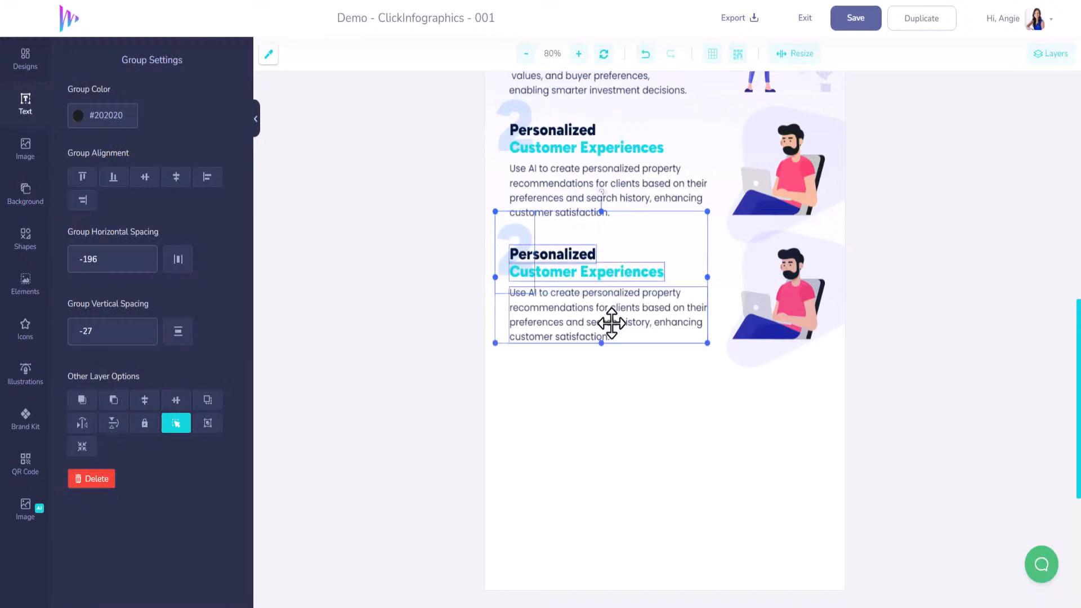
pyautogui.keyDown('shift'); pyautogui.click(781, 289); pyautogui.keyUp('shift')
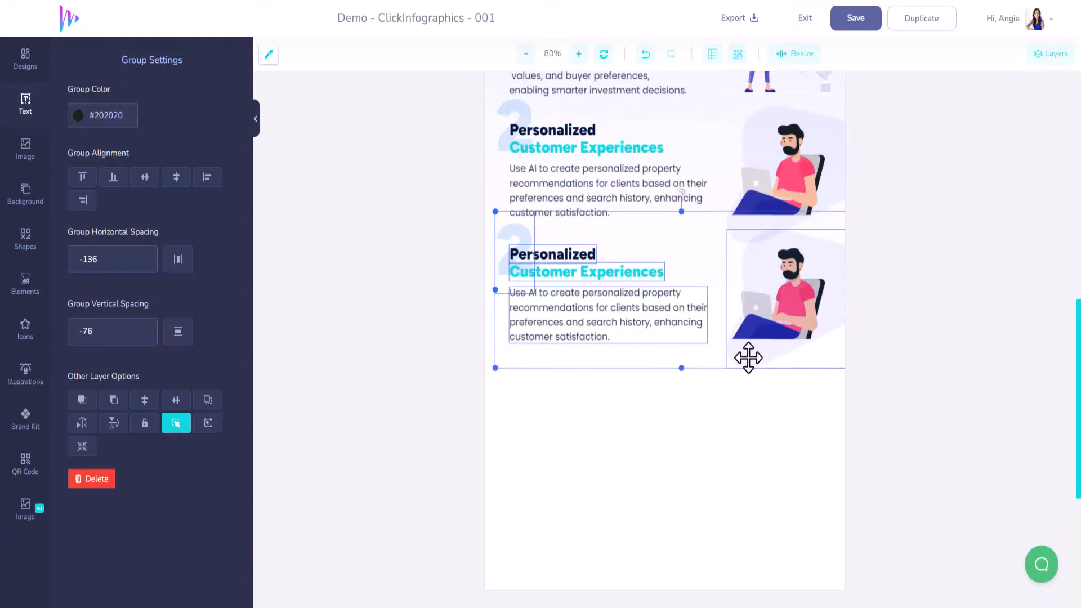
pyautogui.keyDown('shift'); pyautogui.click(790, 307); pyautogui.keyUp('shift')
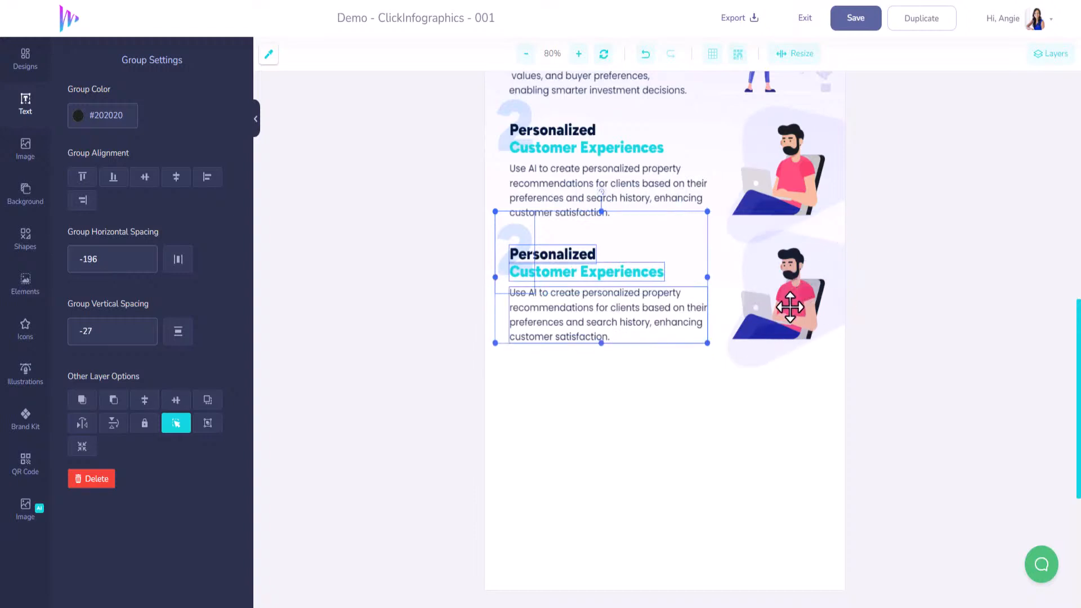
pyautogui.keyDown('shift'); pyautogui.click(743, 336); pyautogui.keyUp('shift')
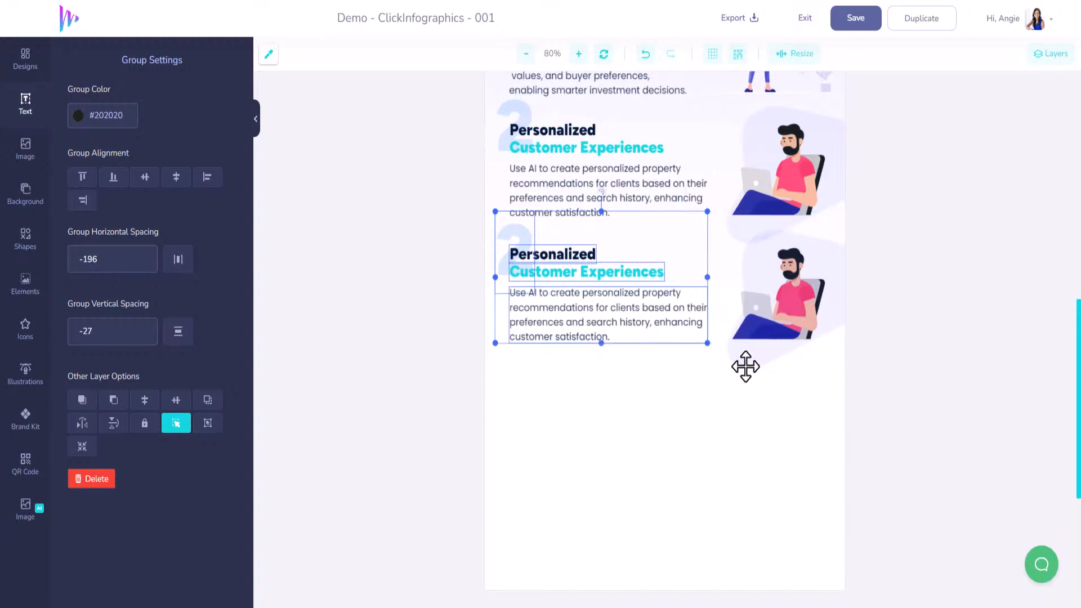
pyautogui.keyDown('shift'); pyautogui.click(809, 322); pyautogui.keyUp('shift')
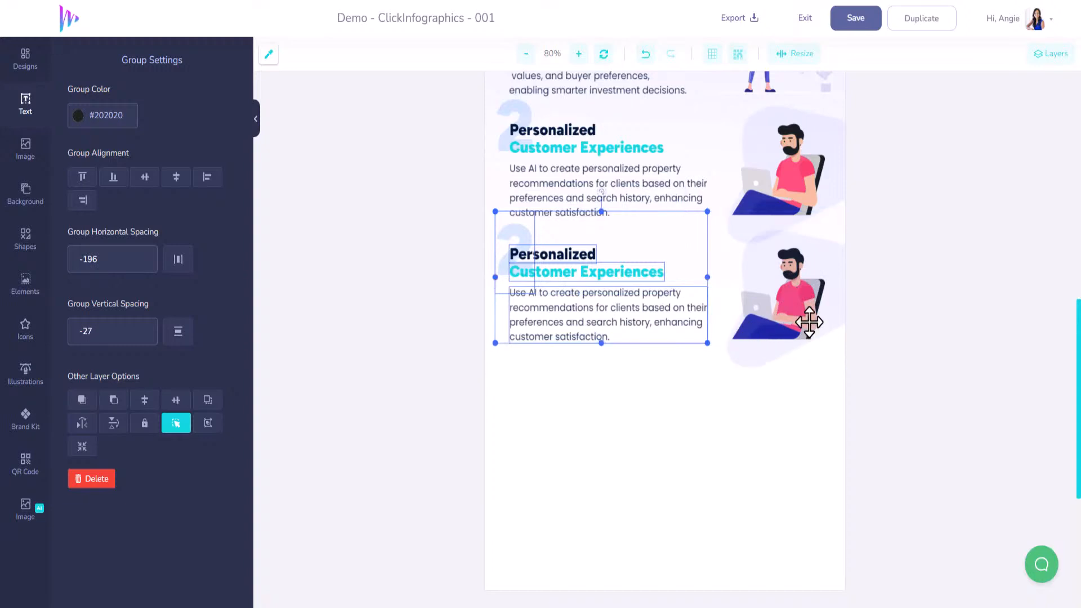
pyautogui.click(524, 115)
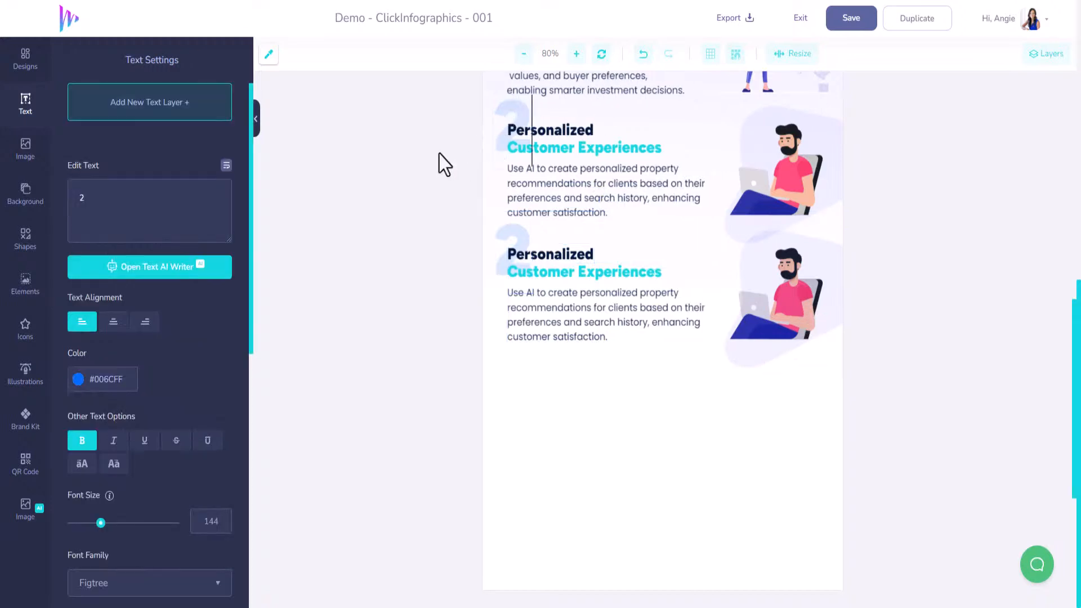
pyautogui.click(564, 273)
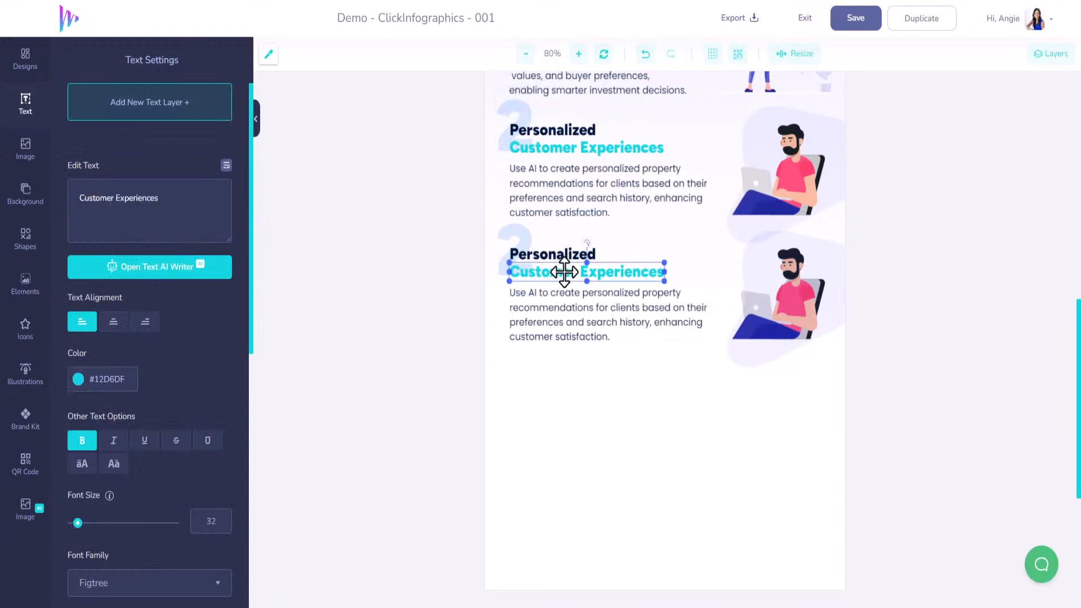
# Copy all the elements of the original section 2 again and place this duplicate below the first copy as the fourth section
pyautogui.click(518, 113)
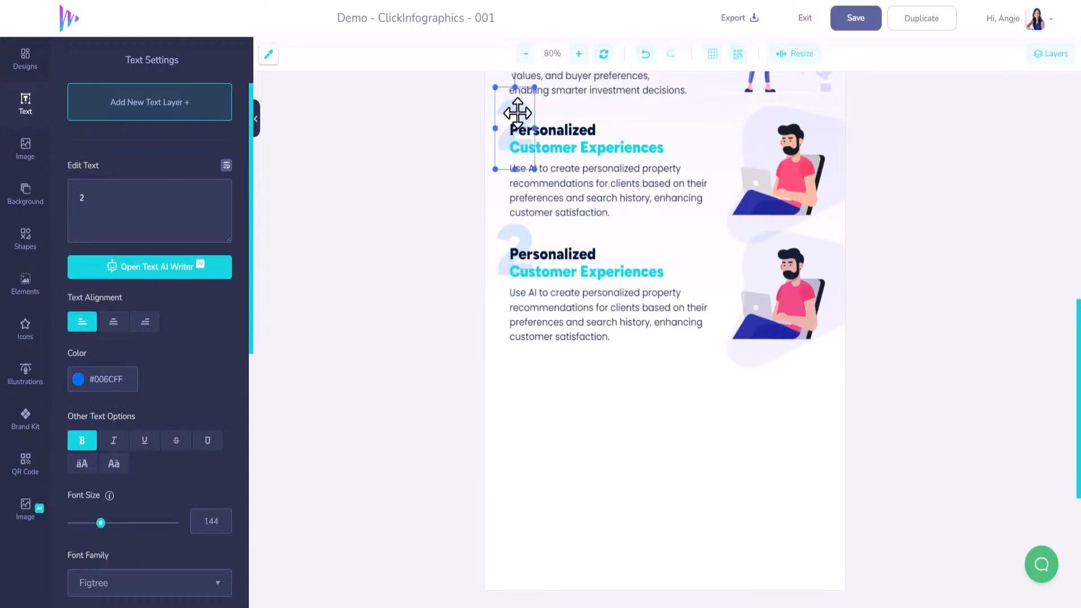
pyautogui.keyDown('shift'); pyautogui.click(560, 127); pyautogui.keyUp('shift')
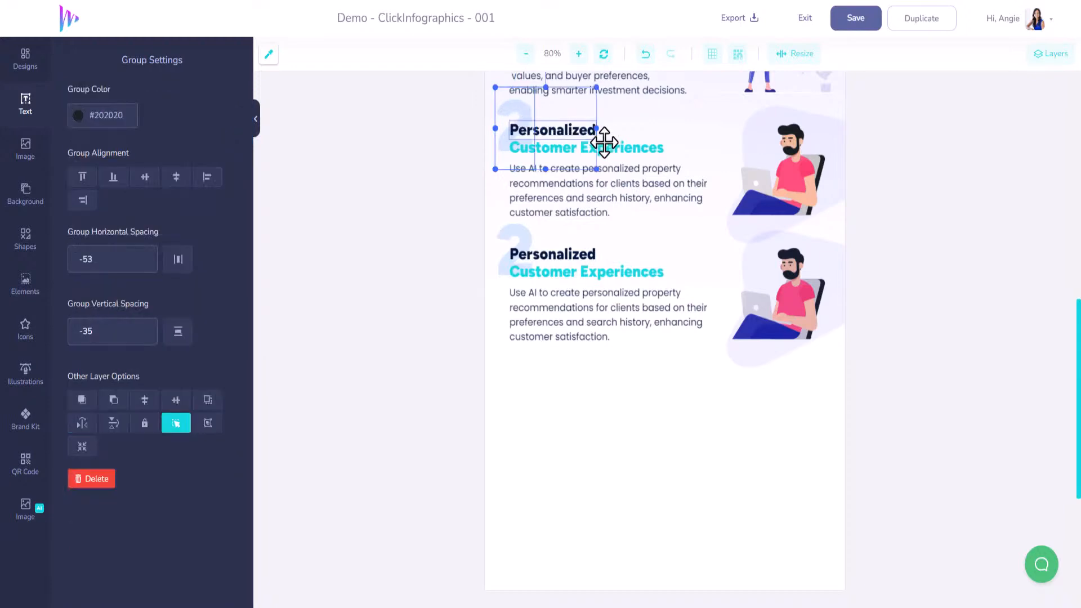
pyautogui.keyDown('shift'); pyautogui.click(626, 184); pyautogui.keyUp('shift')
pyautogui.keyDown('shift'); pyautogui.click(802, 157); pyautogui.keyUp('shift')
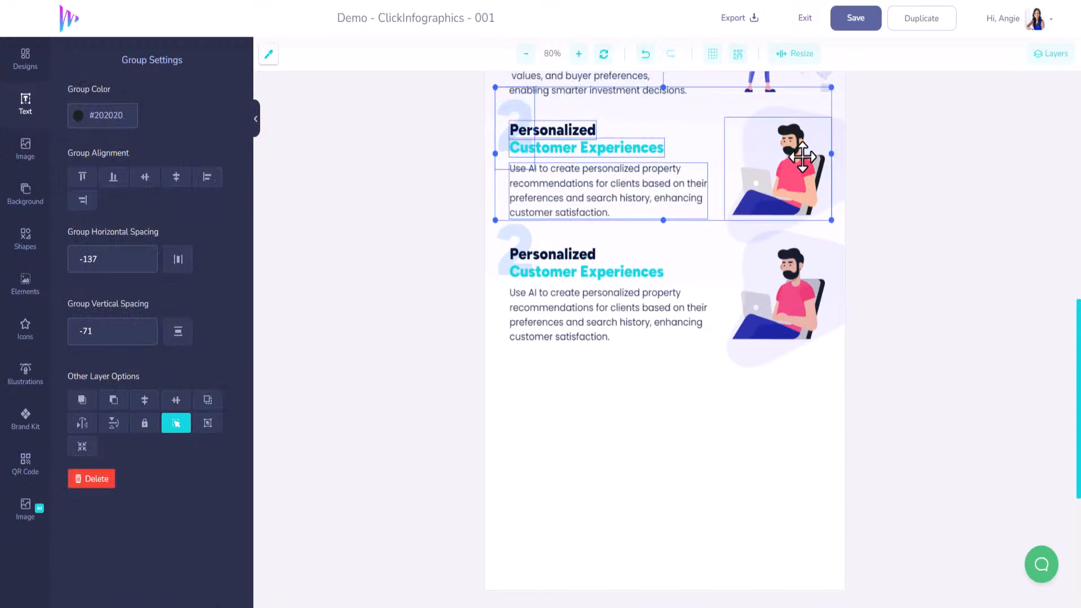
pyautogui.keyDown('shift'); pyautogui.click(839, 149); pyautogui.keyUp('shift')
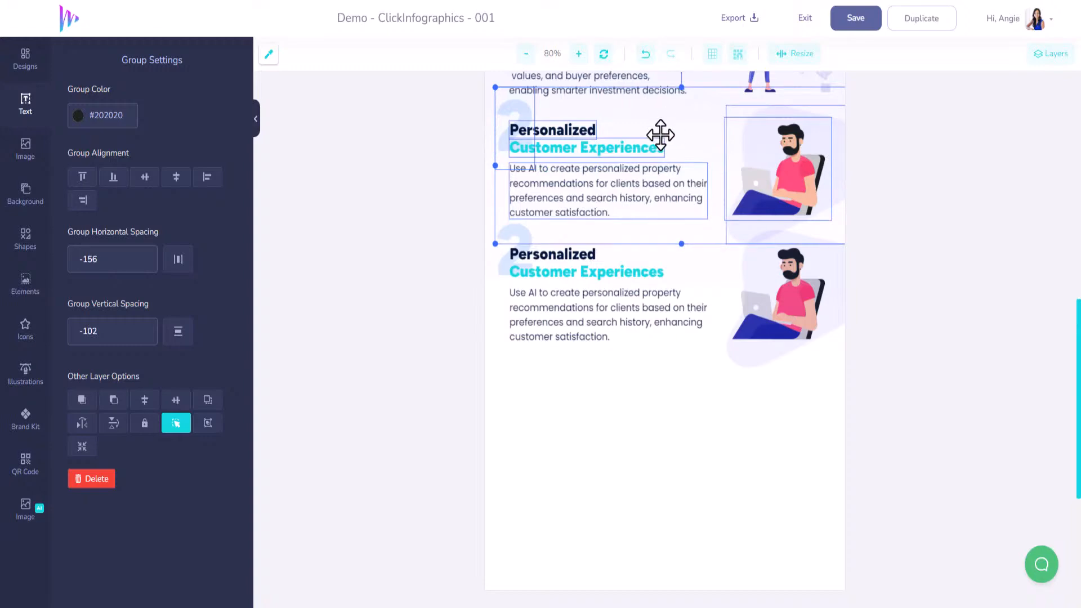
pyautogui.click(611, 152)
pyautogui.scroll(1, 612, 202)
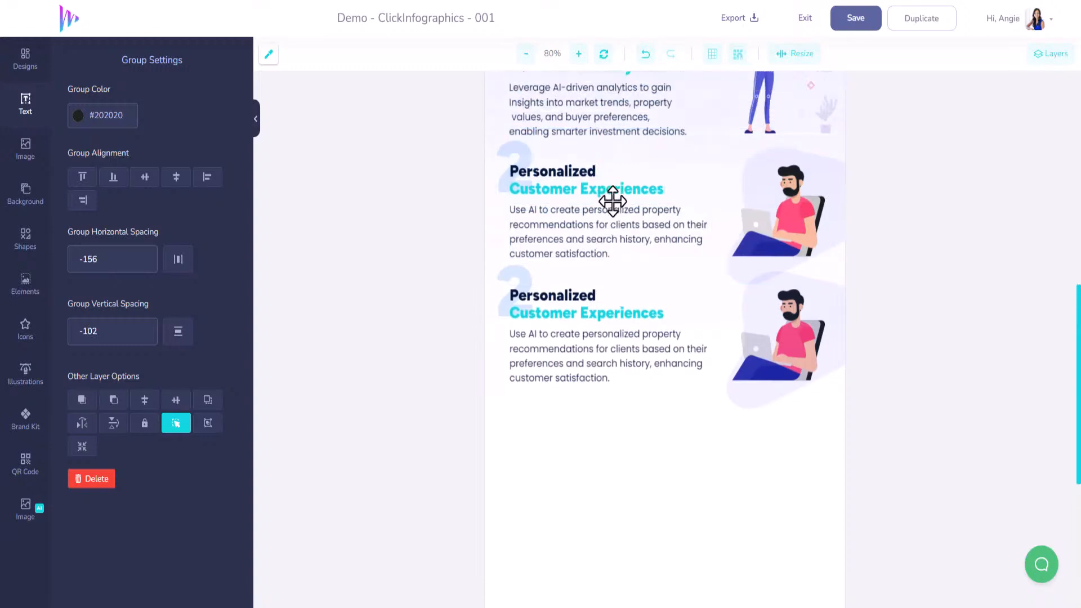
pyautogui.scroll(12, 613, 202)
pyautogui.moveTo(613, 181); pyautogui.dragTo(618, 532)
pyautogui.scroll(-7, 618, 530)
pyautogui.moveTo(615, 136); pyautogui.dragTo(624, 422)
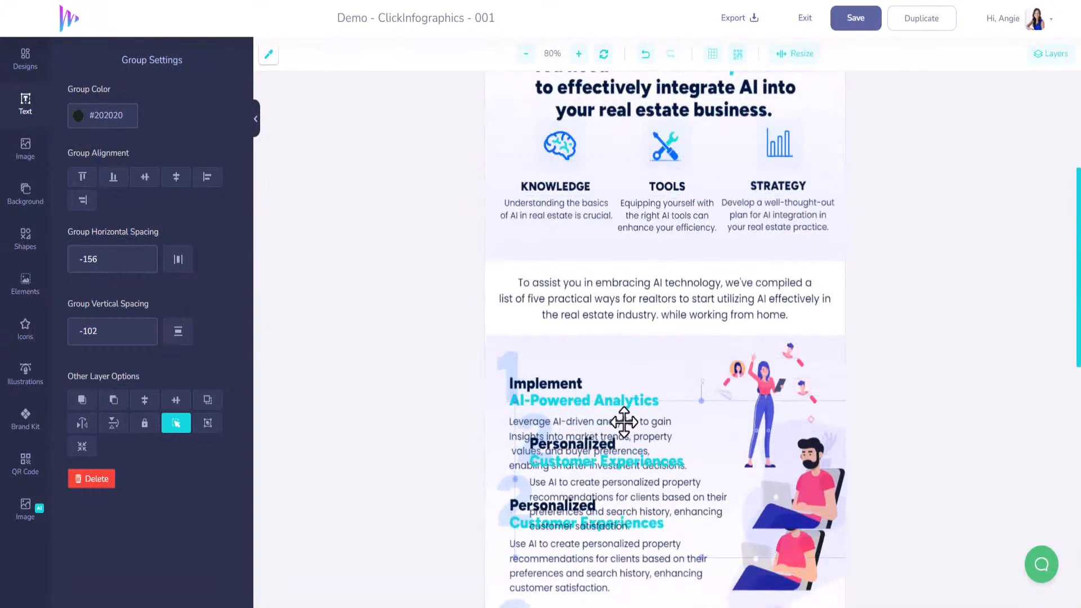
pyautogui.scroll(-7, 624, 423)
pyautogui.moveTo(585, 133); pyautogui.dragTo(565, 439)
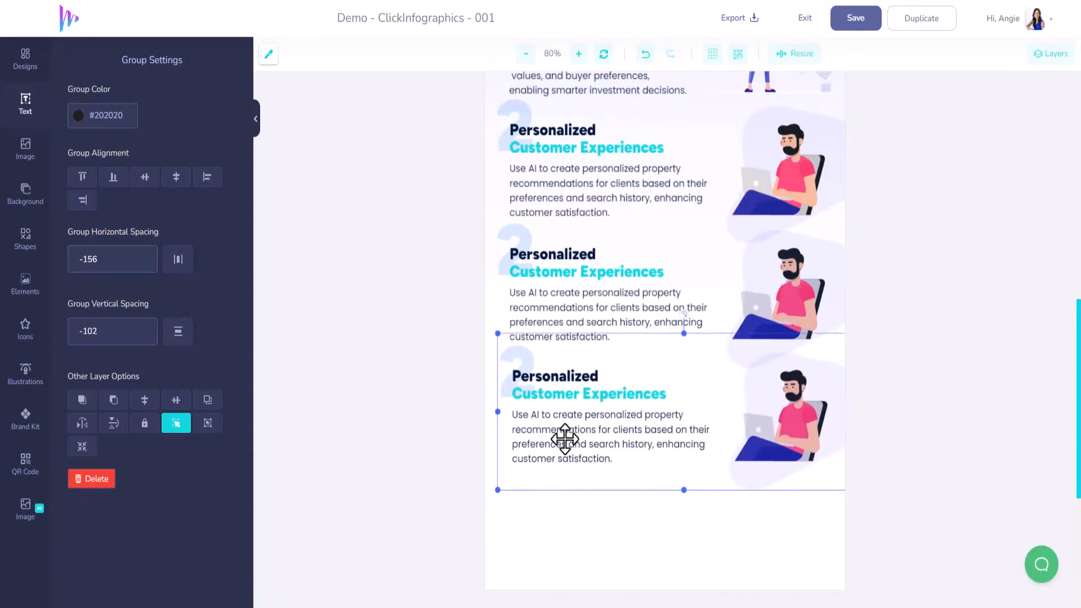
# Paste one more copy of section 2 and move it down below the fourth section as the fifth section
pyautogui.scroll(10, 565, 439)
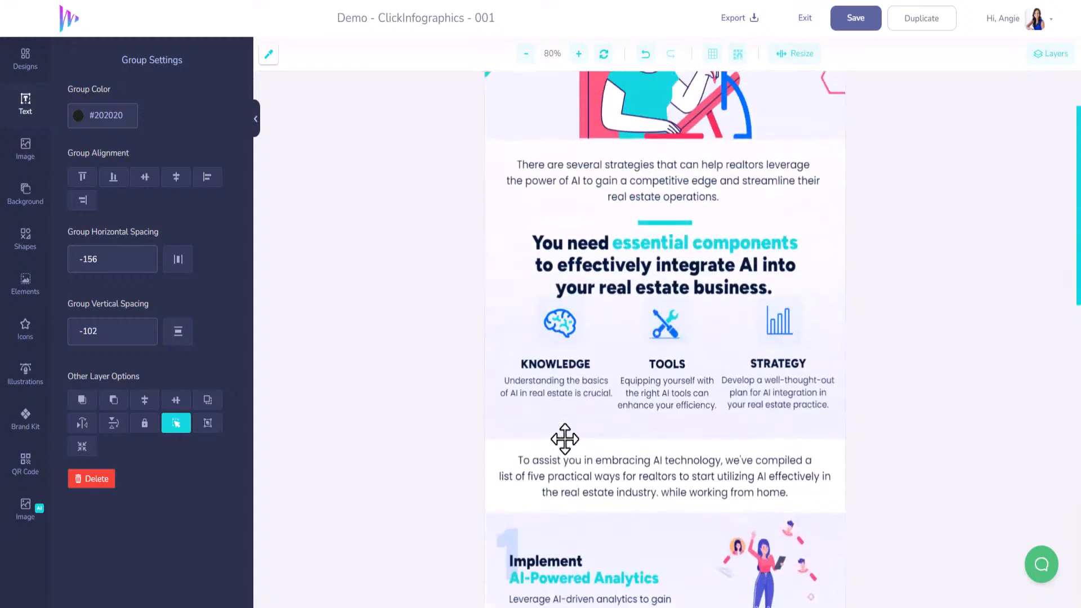
pyautogui.scroll(-5, 564, 412)
pyautogui.scroll(-5, 565, 408)
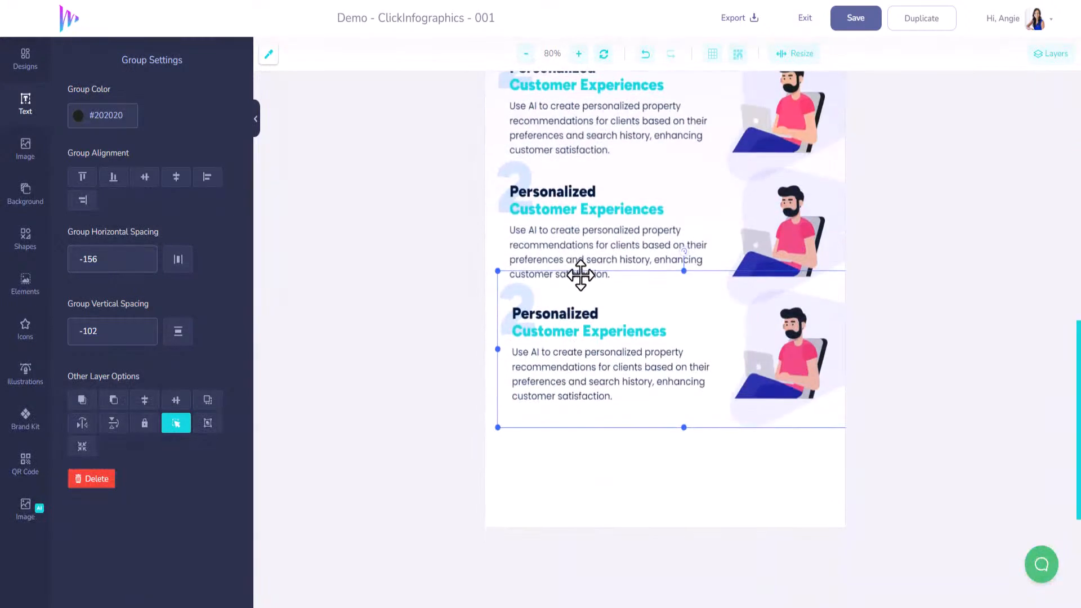
pyautogui.hotkey('ctrl', 'v')
pyautogui.scroll(12, 584, 287)
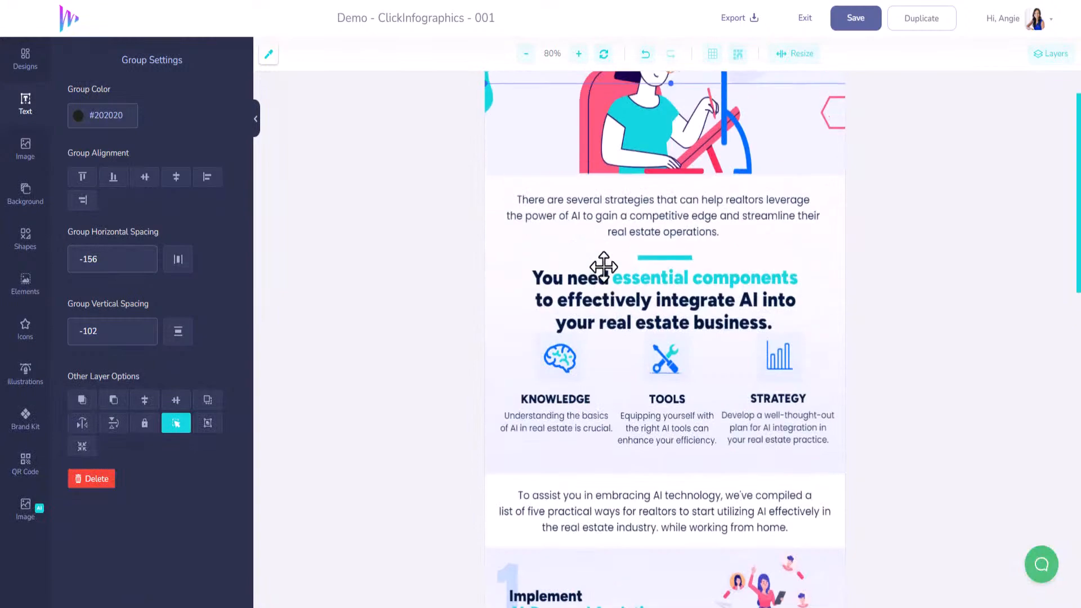
pyautogui.moveTo(605, 167); pyautogui.dragTo(601, 526)
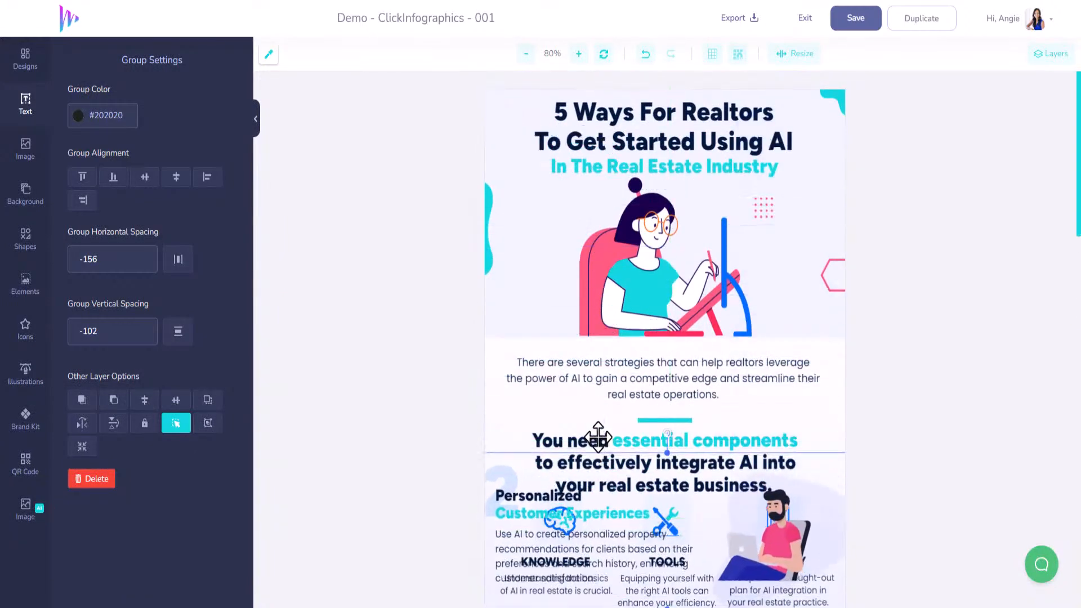
pyautogui.scroll(-5, 596, 295)
pyautogui.moveTo(569, 196); pyautogui.dragTo(590, 582)
pyautogui.scroll(-5, 589, 439)
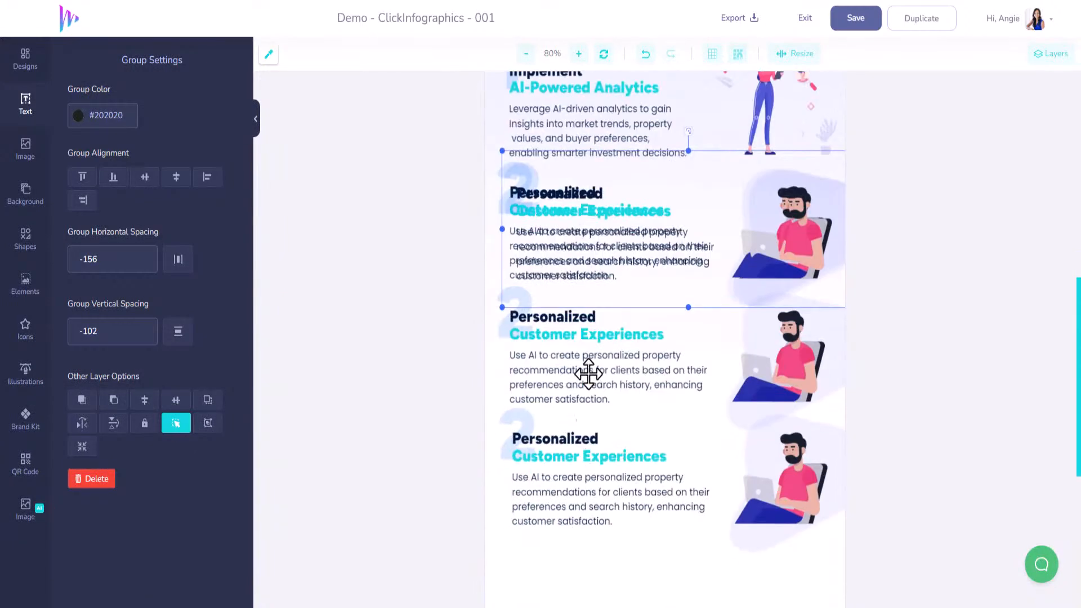
pyautogui.moveTo(579, 367); pyautogui.dragTo(575, 405)
pyautogui.scroll(-4, 570, 531)
pyautogui.scroll(6, 575, 406)
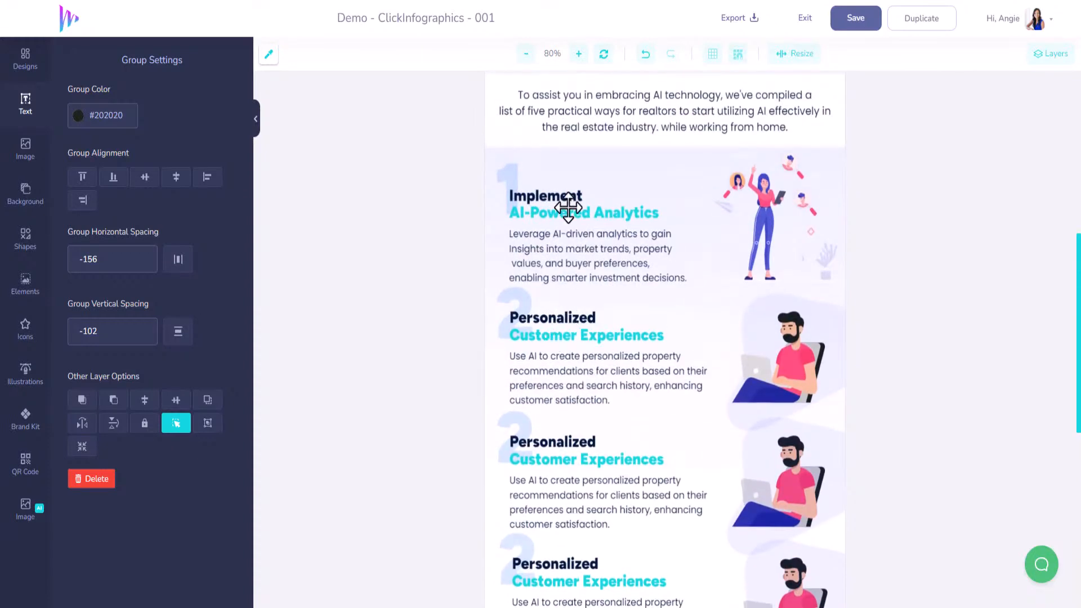
# Renumber the three duplicated sections below section 2 as 3, 4 and 5
pyautogui.scroll(-3, 563, 354)
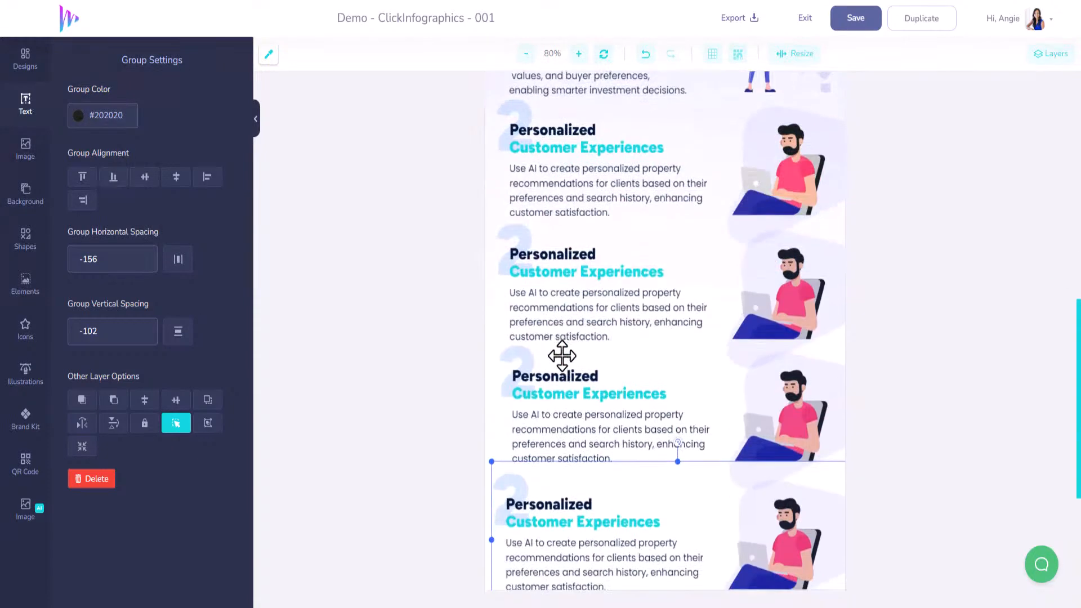
pyautogui.click(521, 236)
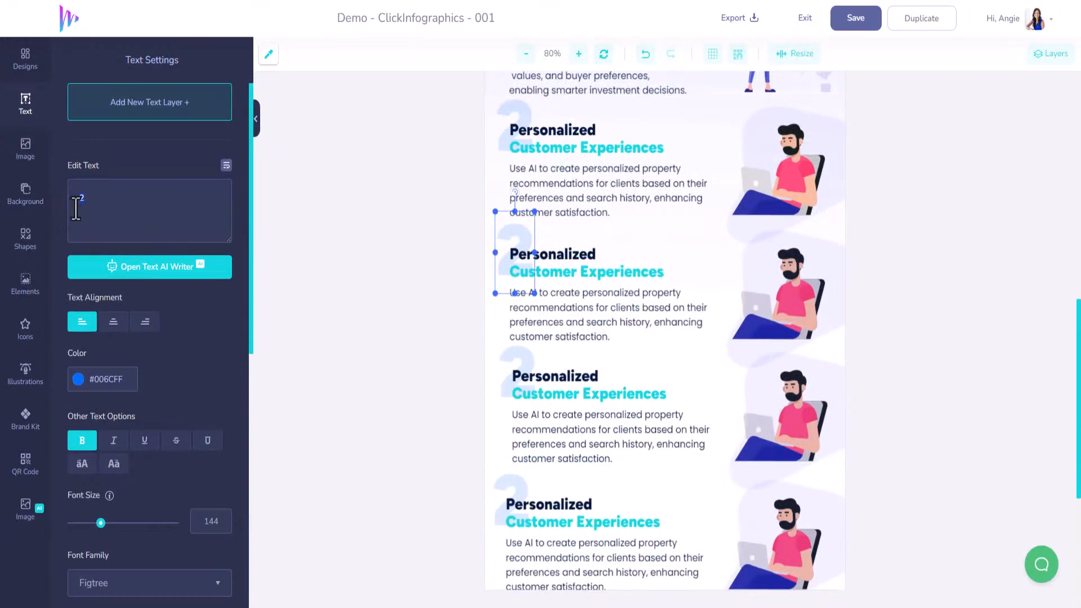
pyautogui.click(514, 358)
pyautogui.press('BackSpace')
pyautogui.write('4')
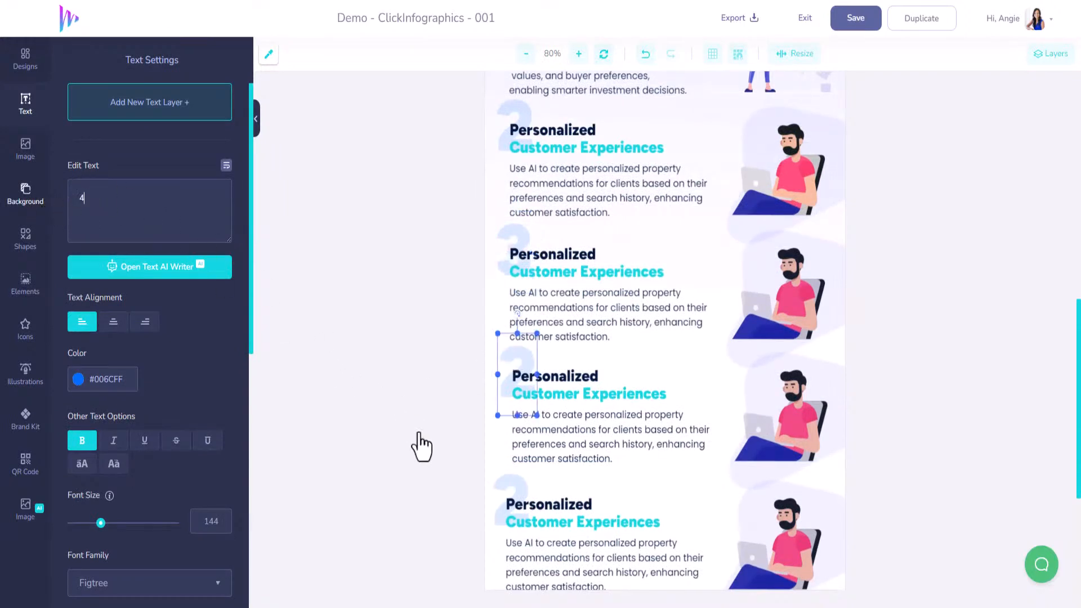
pyautogui.click(516, 481)
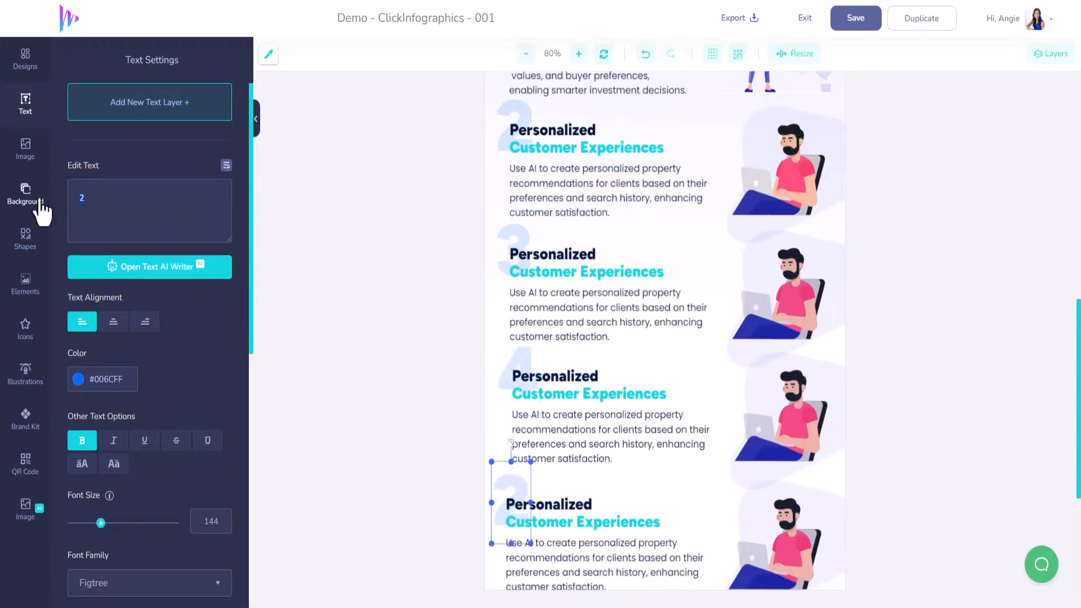
pyautogui.press('BackSpace')
pyautogui.write('5')
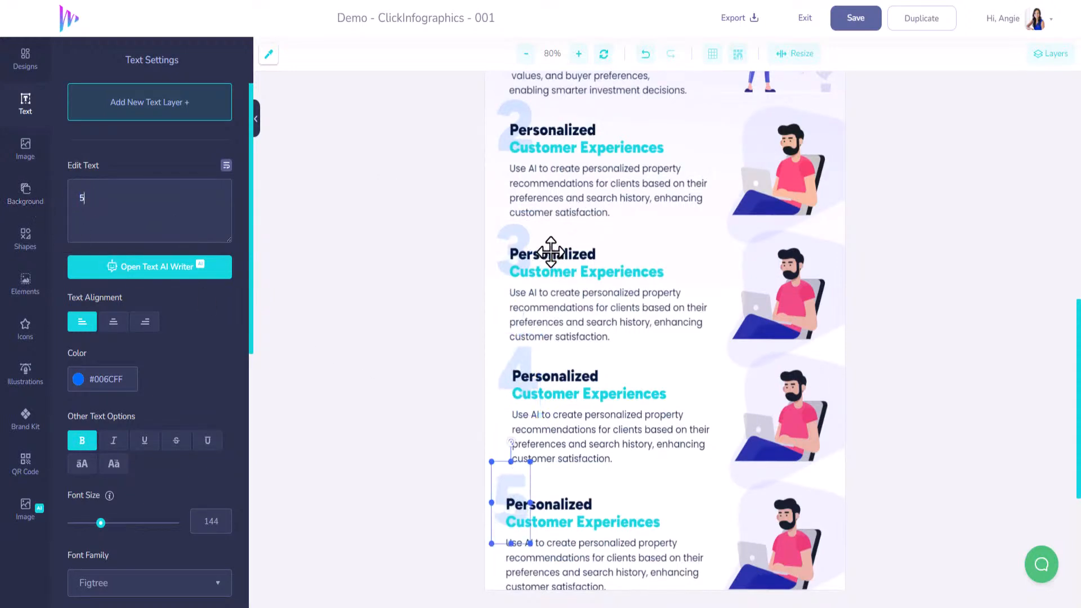
# Change section 3's two heading lines to "Chatbots &" and "Virtual Assistants"
pyautogui.click(550, 252)
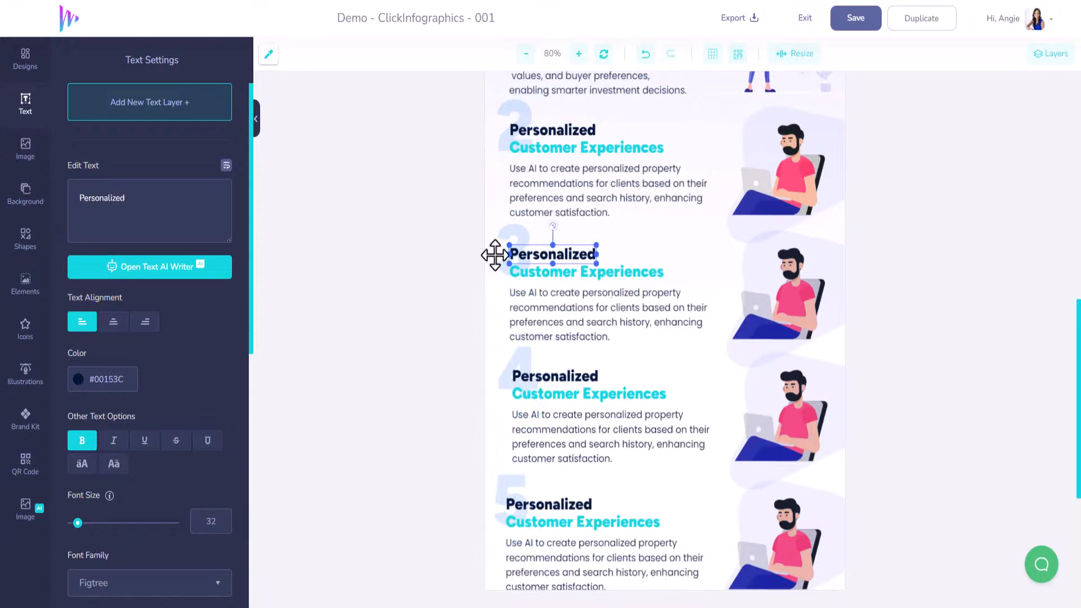
pyautogui.click(184, 213)
pyautogui.hotkey('ctrl', 'a')
pyautogui.write('chatbots')
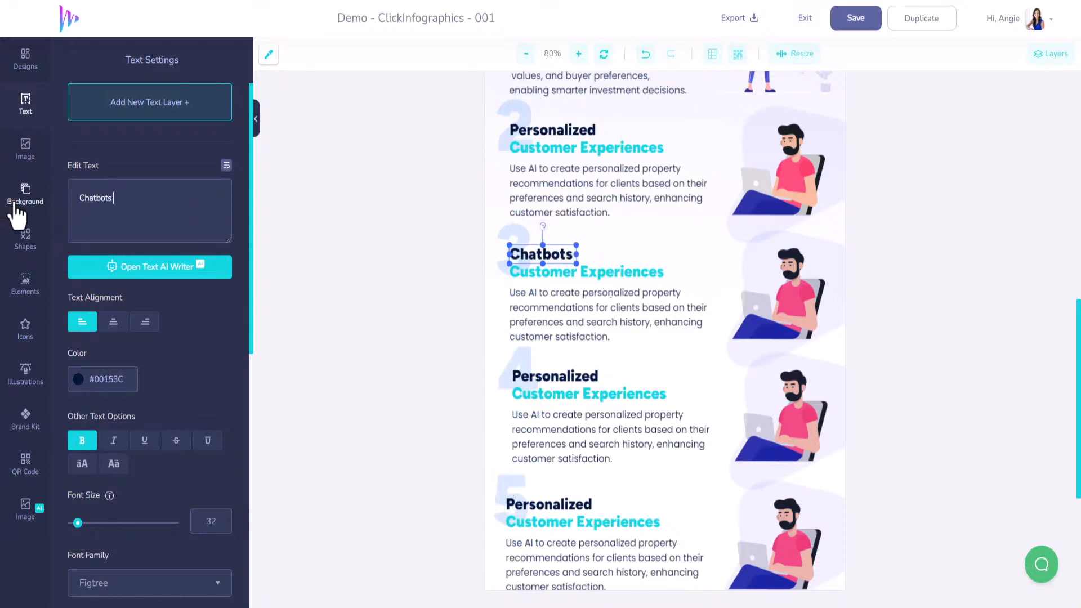
pyautogui.write(' &')
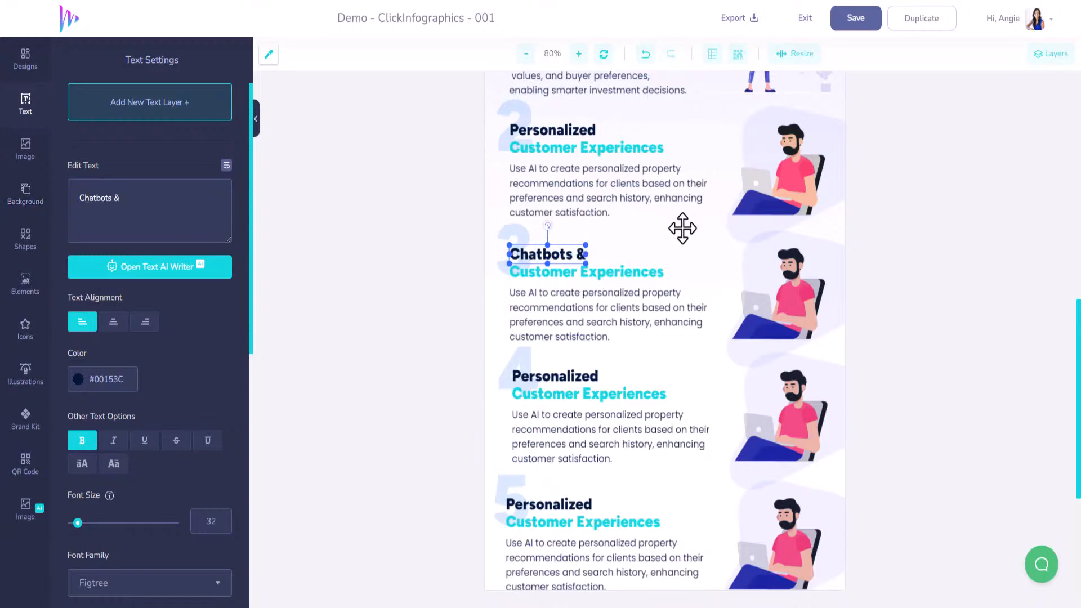
pyautogui.click(623, 273)
pyautogui.hotkey('ctrl', 'a')
pyautogui.write('Virtual')
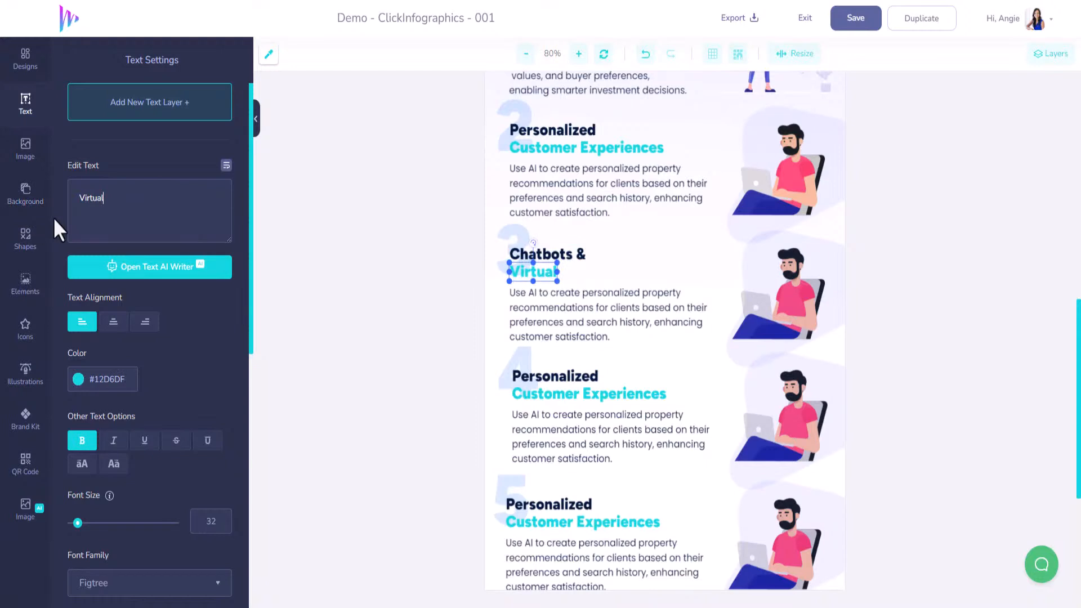
pyautogui.write(' Assis')
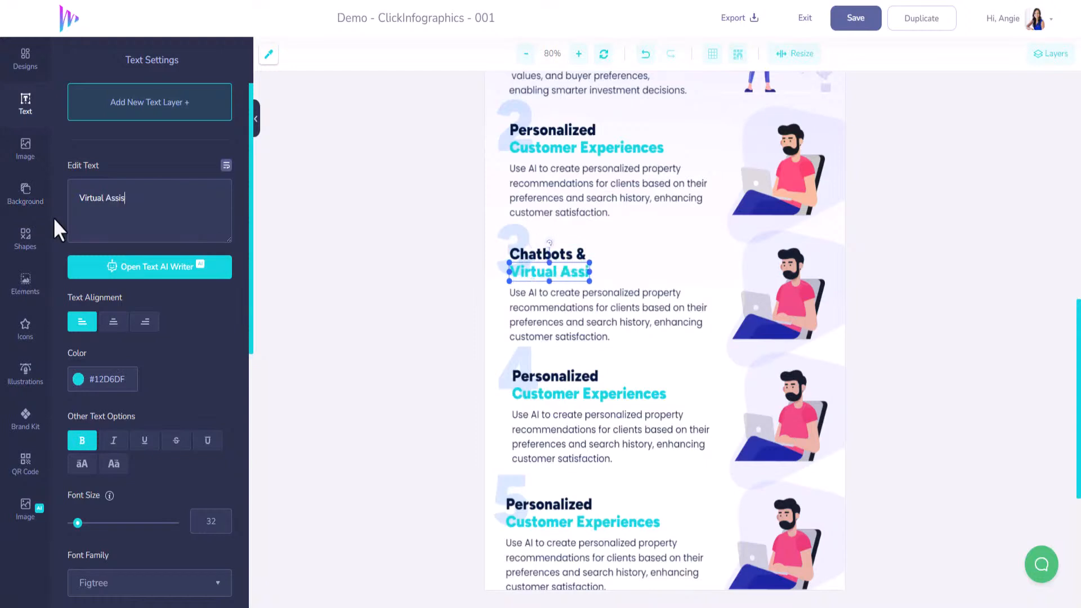
pyautogui.write('tants')
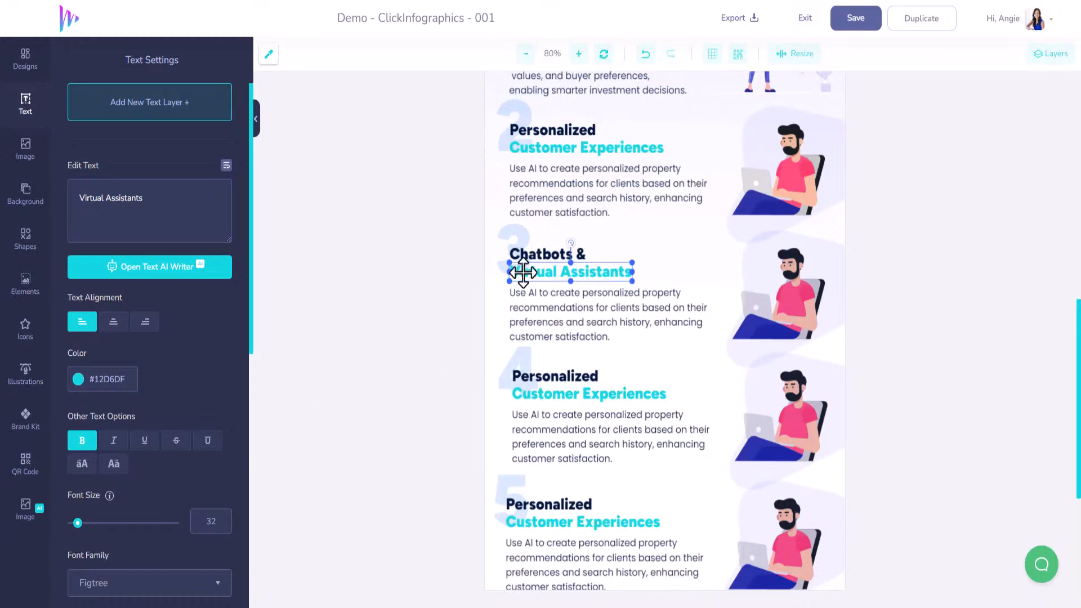
# Replace section 3's paragraph with the copied text starting "Employ AI chatbots and virtual assistants on your website", broken into four lines
pyautogui.click(526, 303)
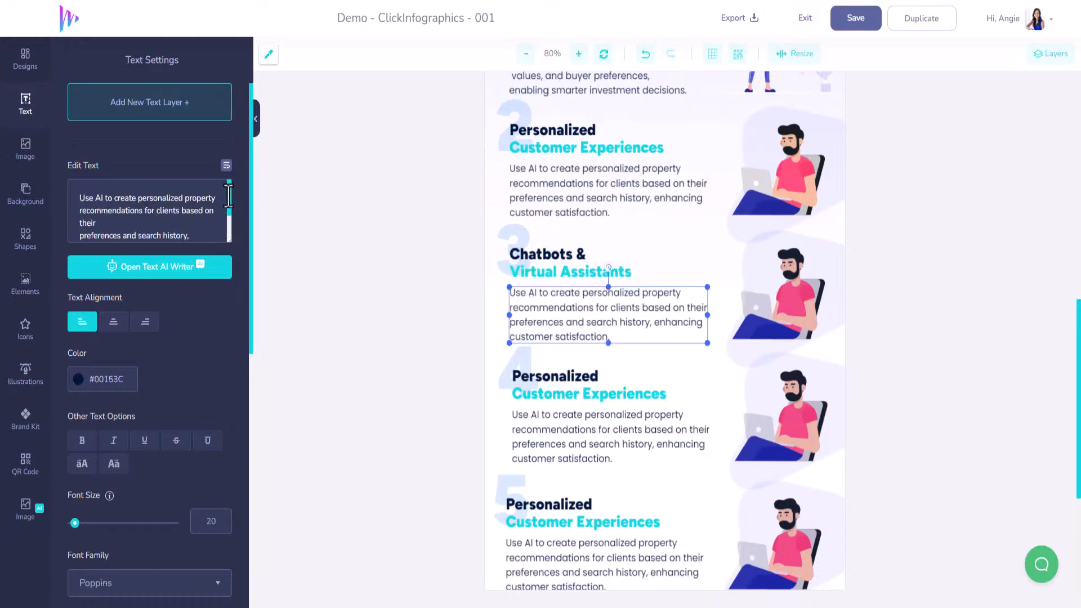
pyautogui.moveTo(229, 196); pyautogui.dragTo(145, 119)
pyautogui.write('Employ AI chatbots and virtual assistants on your website to provide instant responses to client inquiries, improving engagement and response times.')
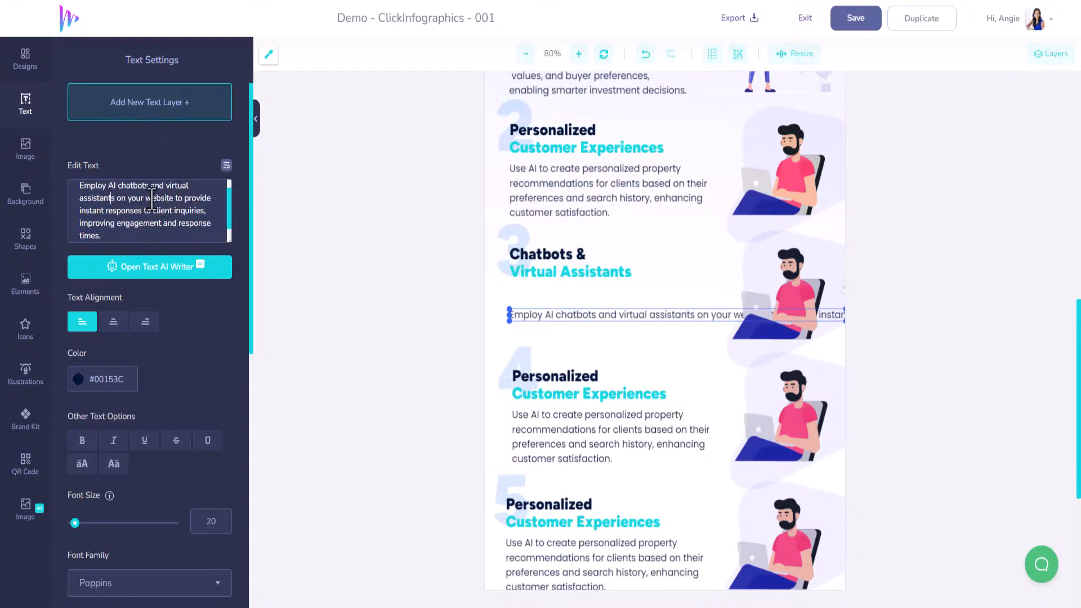
pyautogui.press('Return')
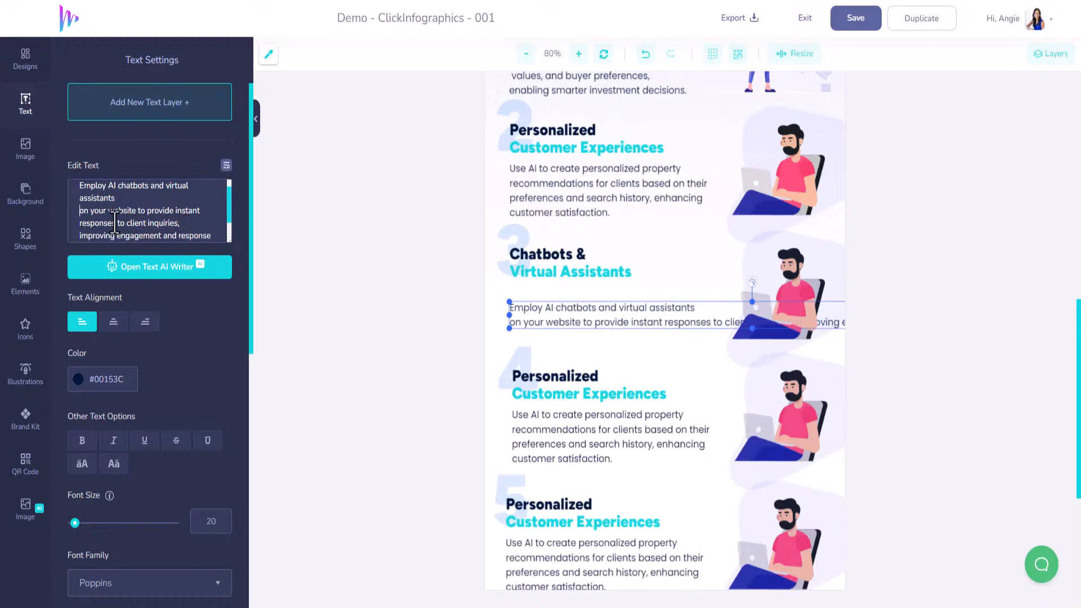
pyautogui.press('Return')
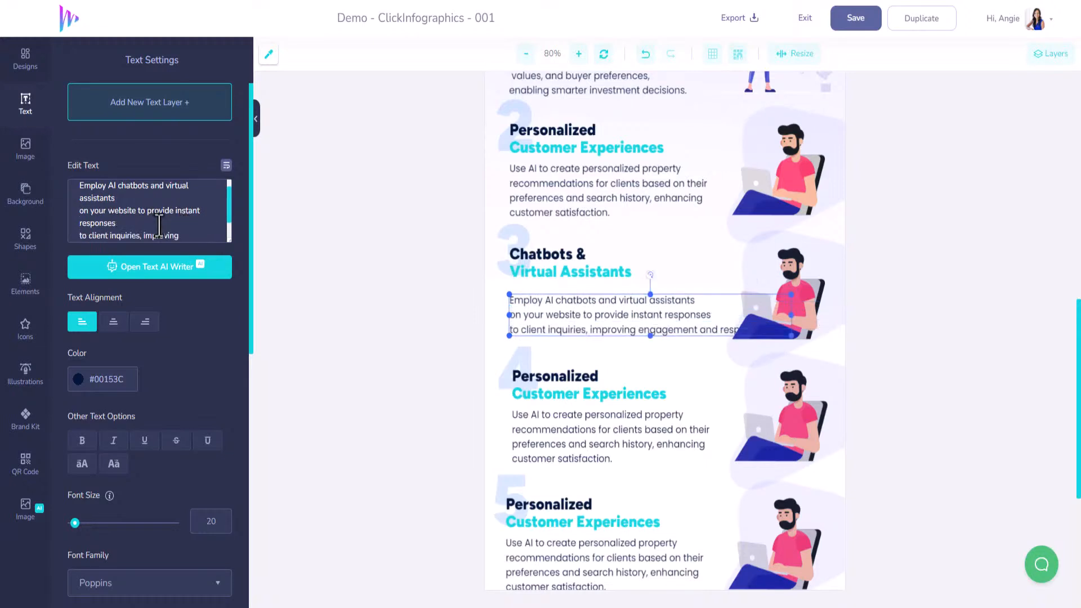
pyautogui.scroll(-1, 140, 235)
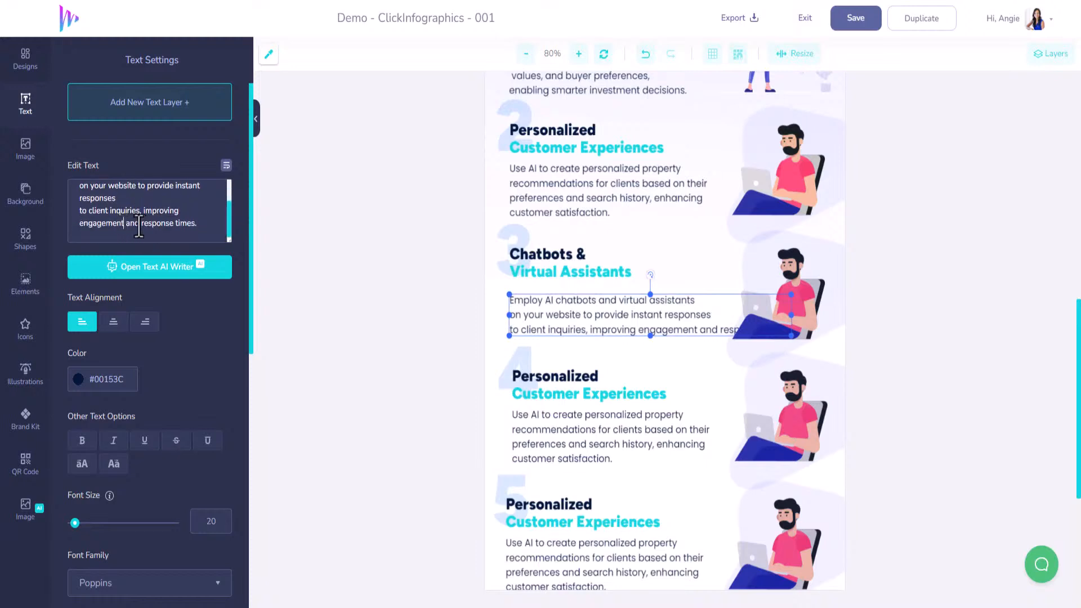
pyautogui.press('Return')
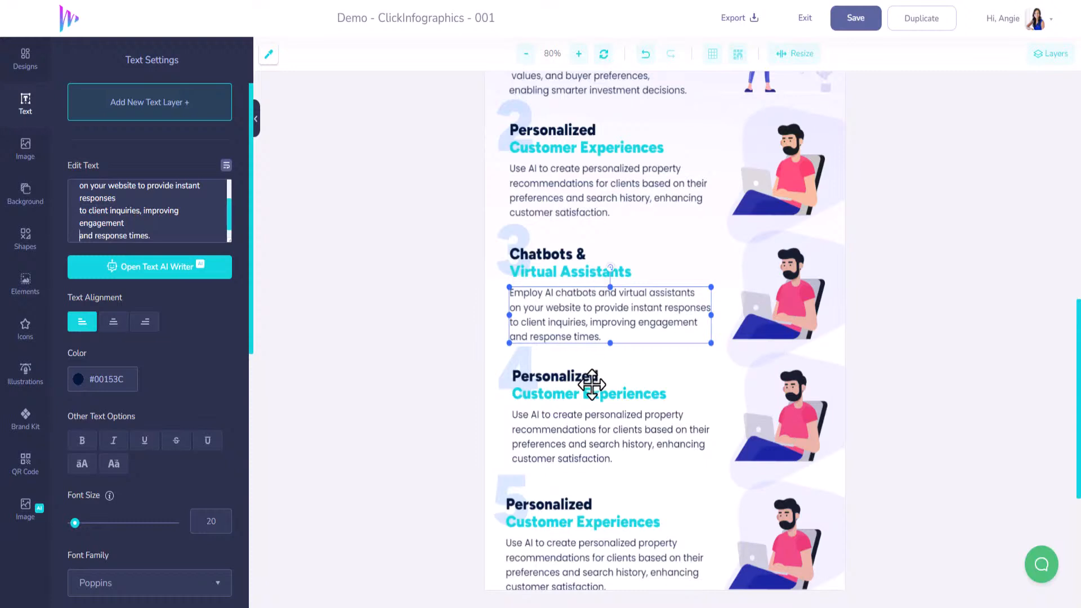
# Change section 4's two heading lines to "Predictive" and "Lead Scoring"
pyautogui.scroll(-2, 591, 384)
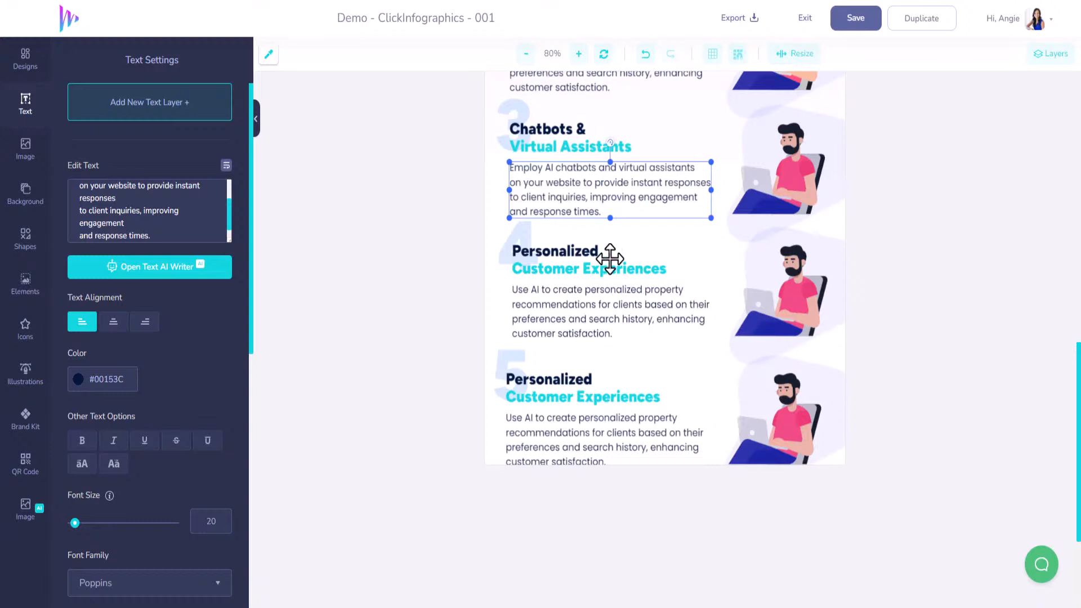
pyautogui.click(586, 251)
pyautogui.hotkey('ctrl', 'a')
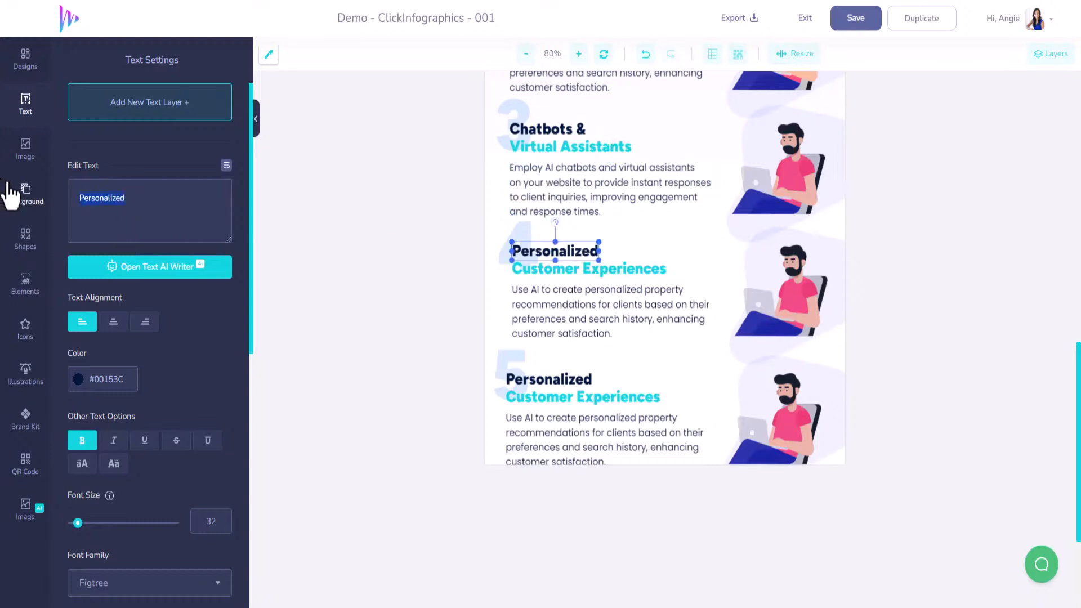
pyautogui.write('Predicti')
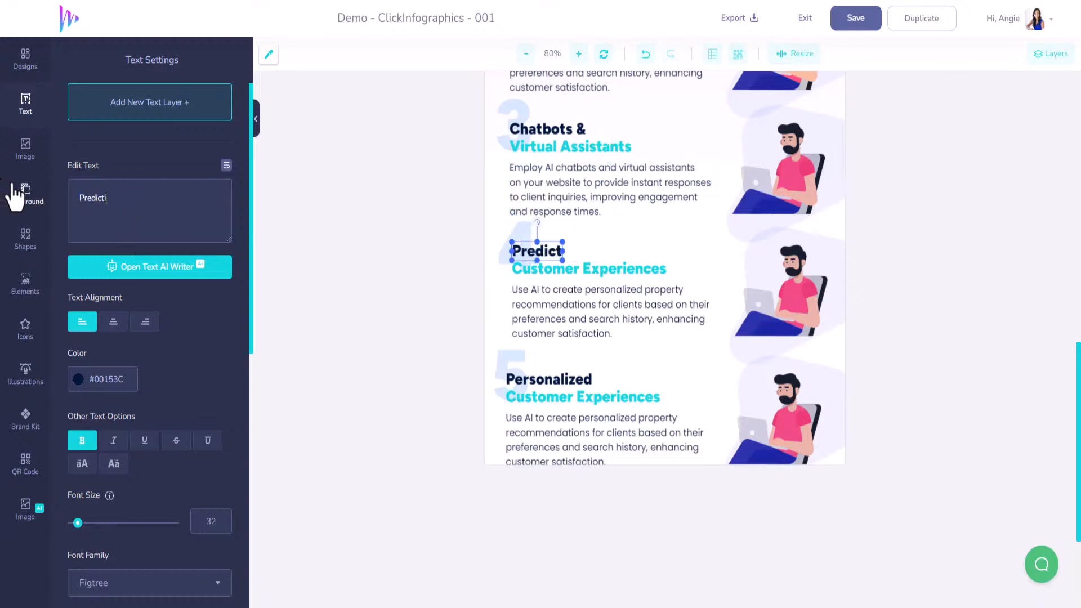
pyautogui.write('ve')
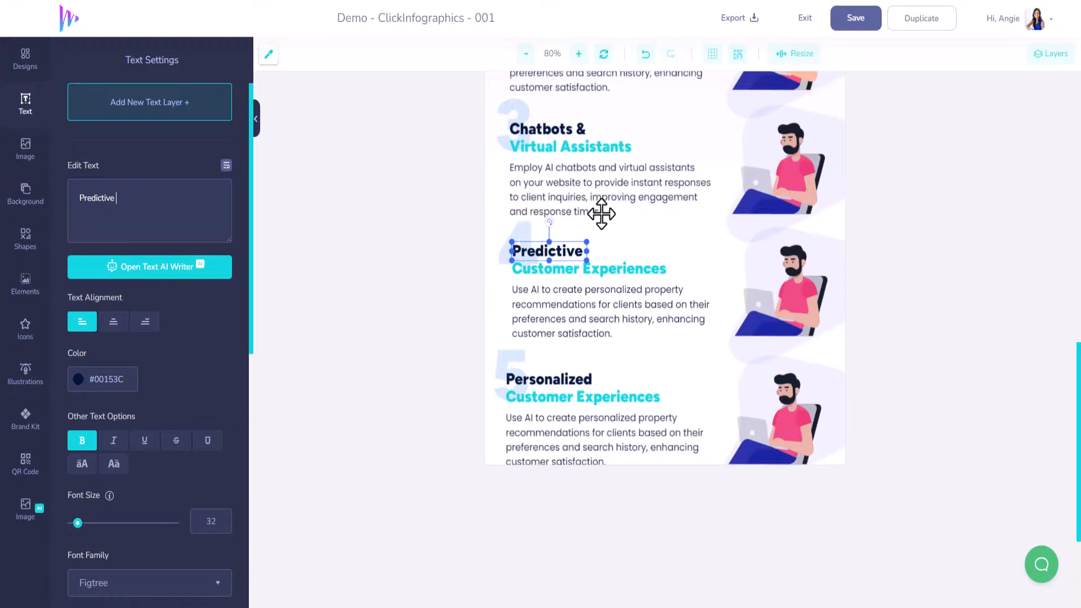
pyautogui.click(602, 269)
pyautogui.write('L')
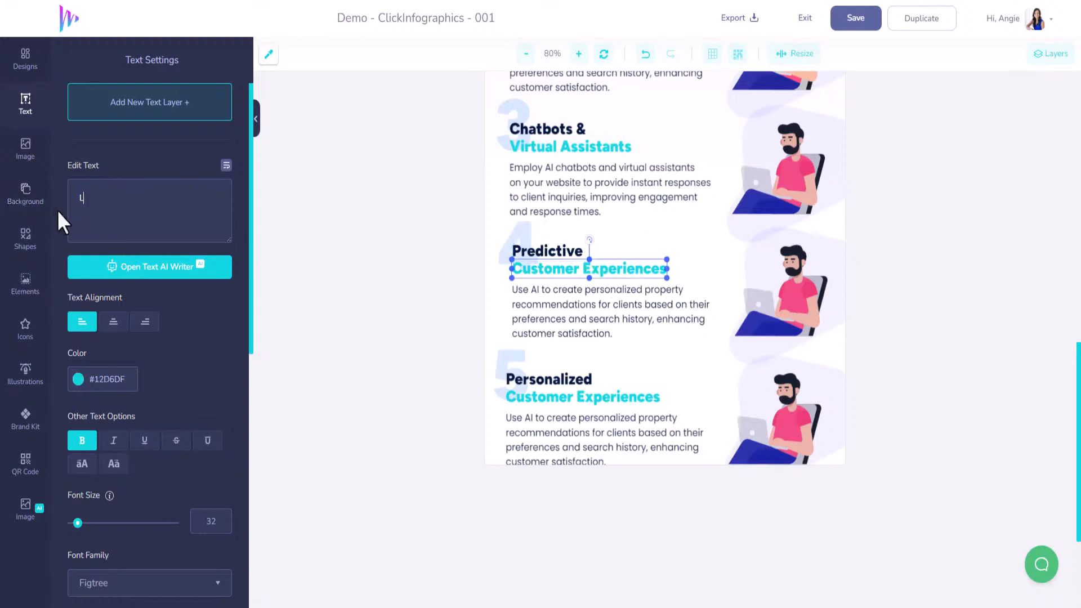
pyautogui.write('ead Scoring')
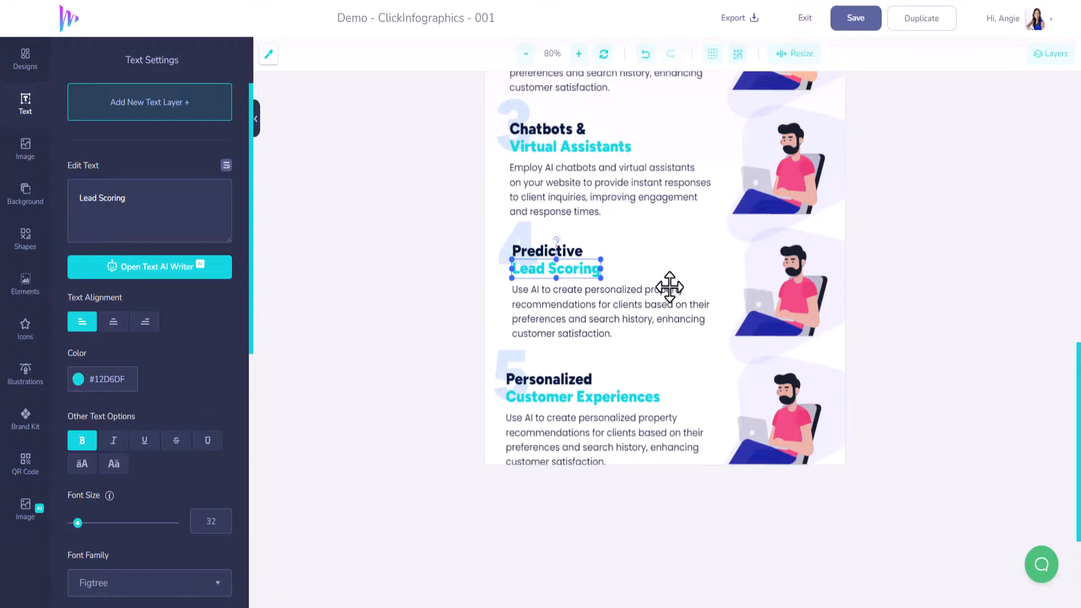
# Replace section 4's paragraph with the copied text starting "Utilize AI algorithms to score and prioritize leads", broken into three lines
pyautogui.click(587, 306)
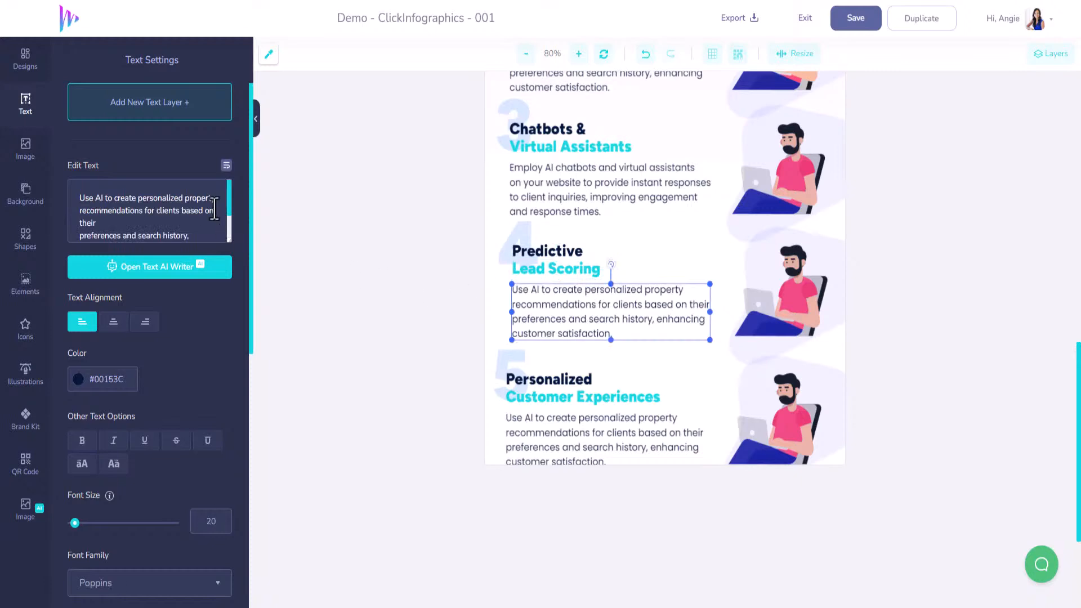
pyautogui.moveTo(227, 228); pyautogui.dragTo(201, 234)
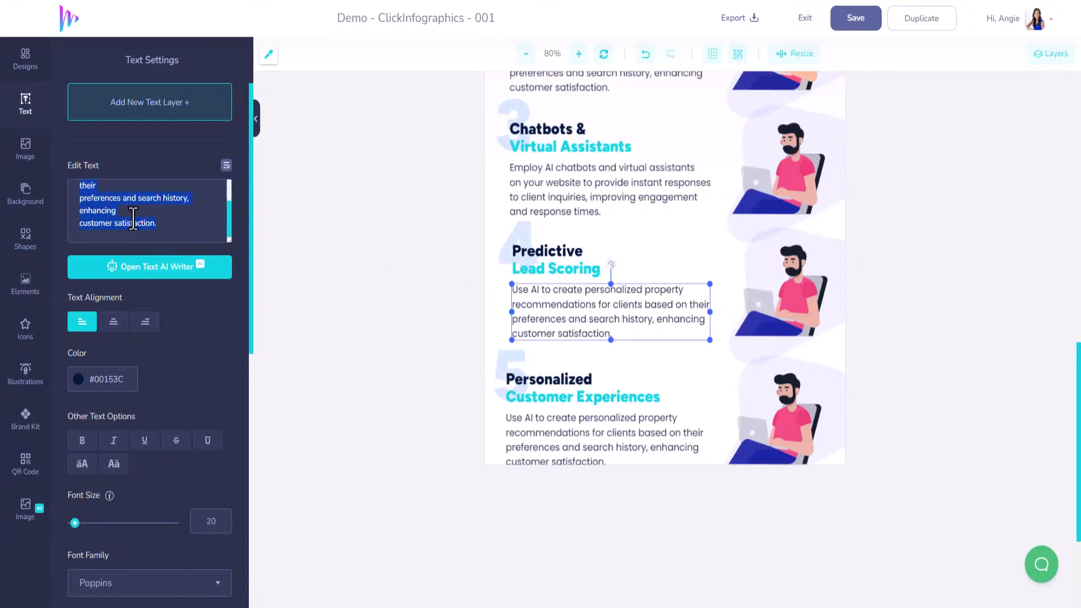
pyautogui.hotkey('ctrl', 'a')
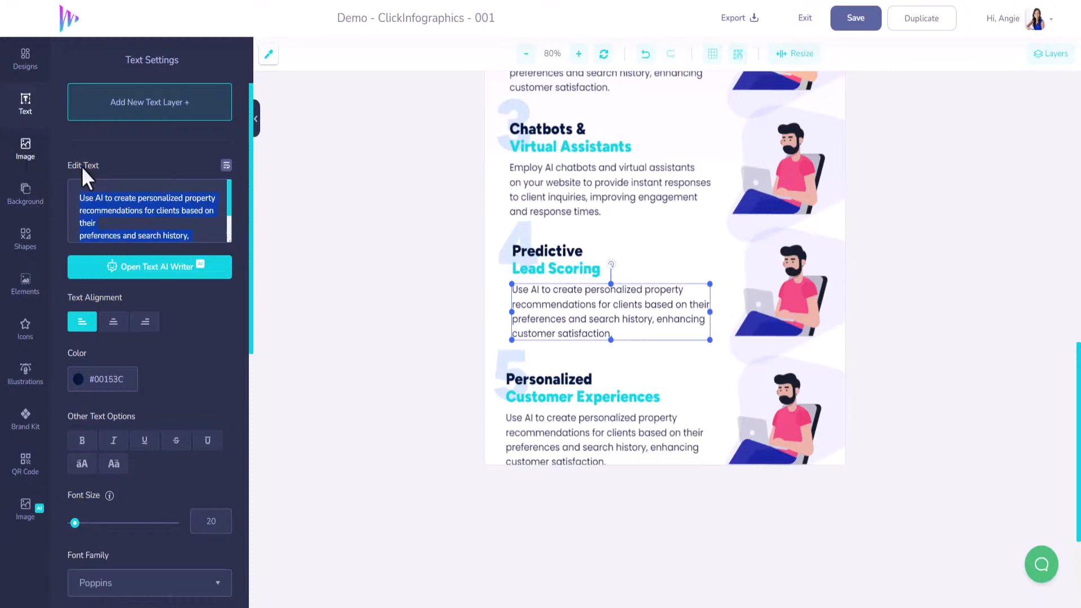
pyautogui.write('Utilize AI algorithms to score and prioritize leads, helping you focus your efforts on the most promising prospects.')
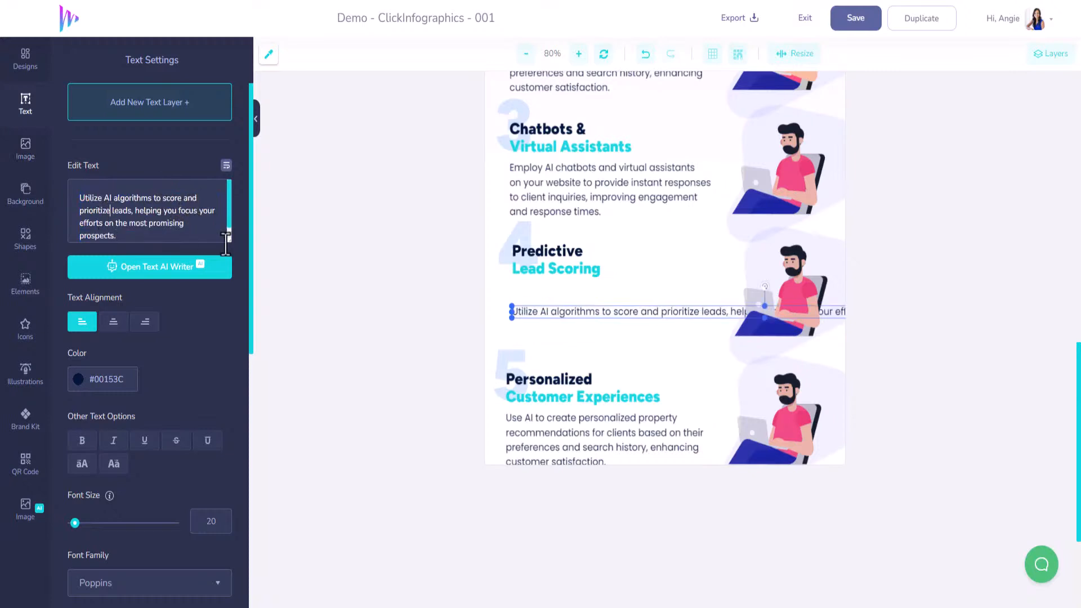
pyautogui.press('Return')
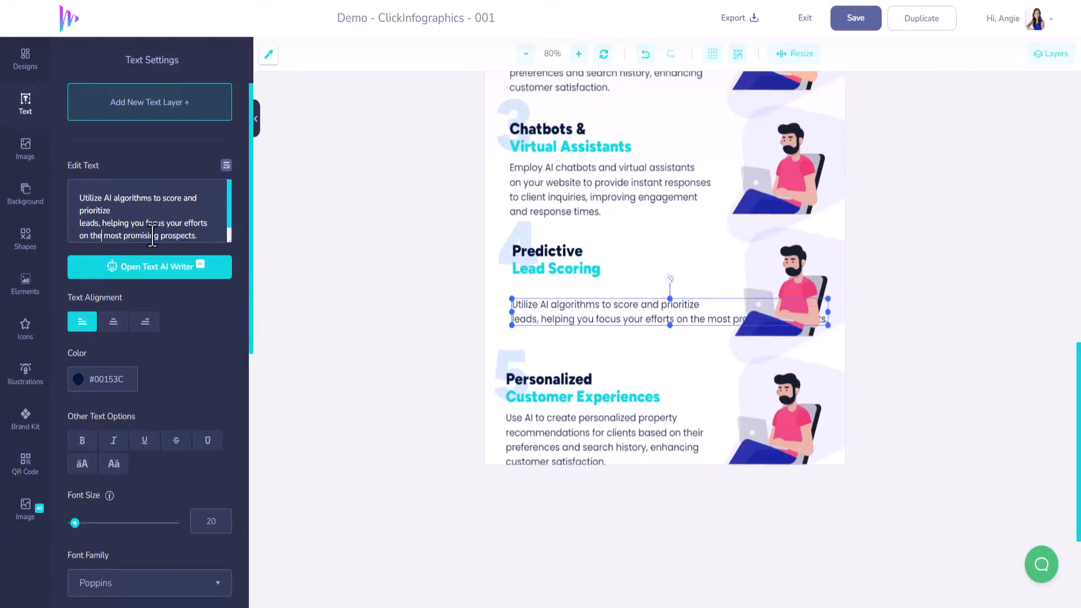
pyautogui.press('Return')
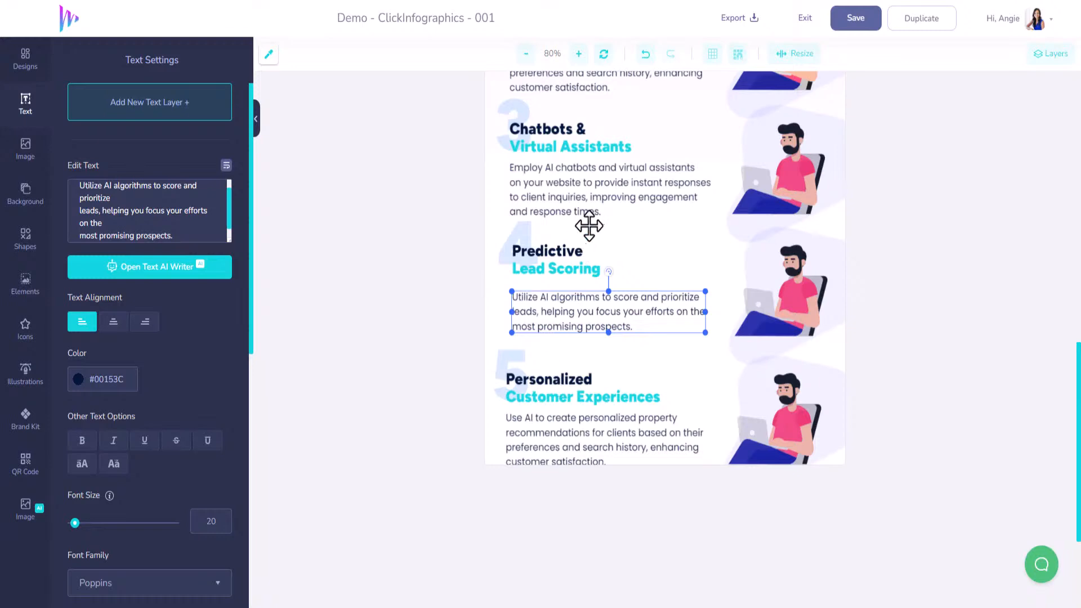
# Change section 5's two heading lines to "Automated" and "Marketing Campaigns"
pyautogui.click(531, 379)
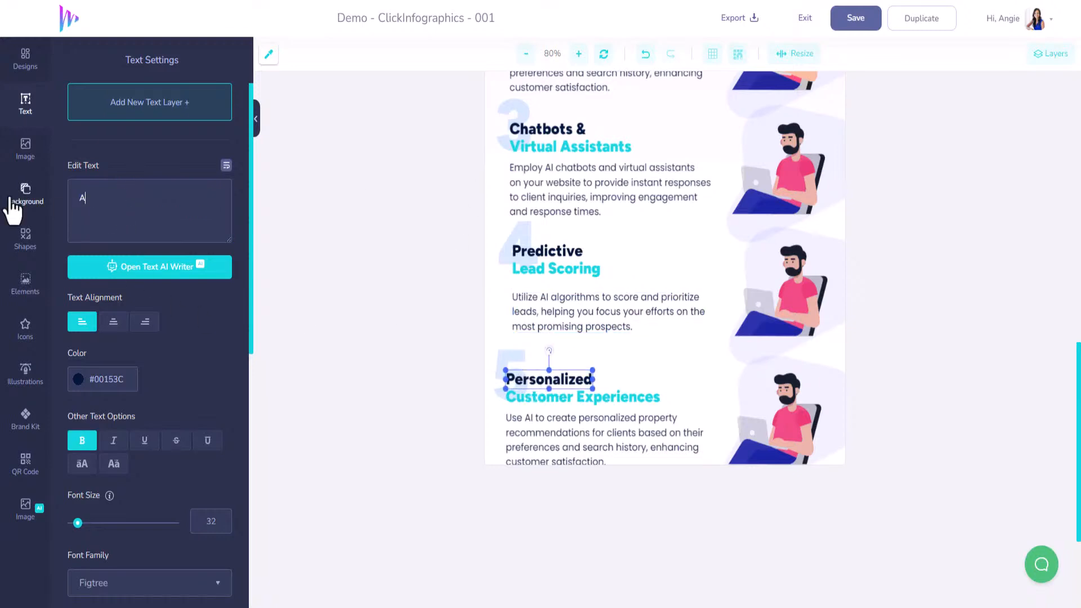
pyautogui.write('utomated')
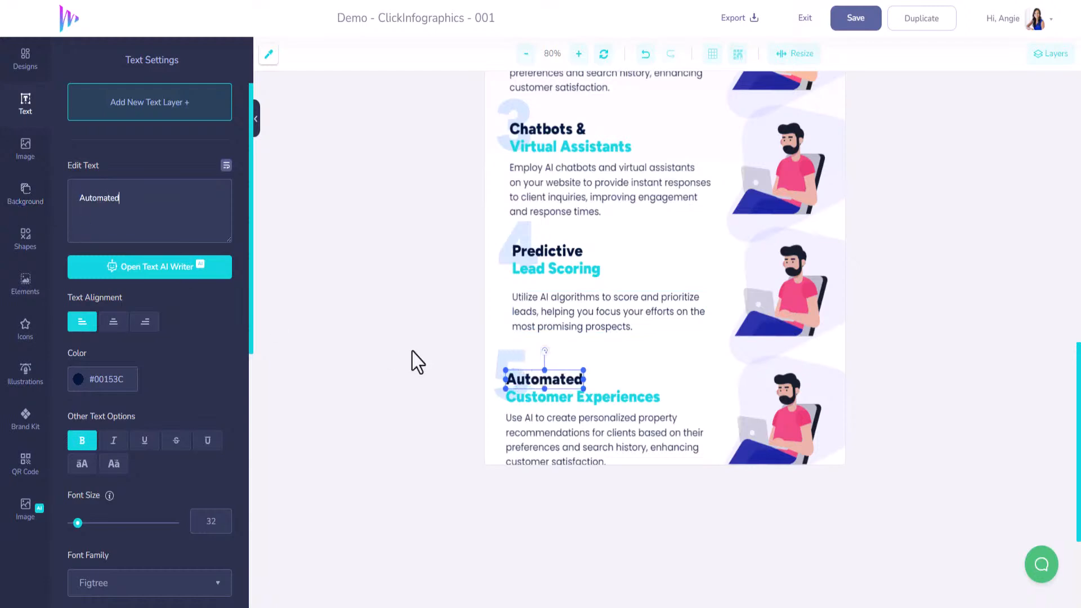
pyautogui.click(512, 392)
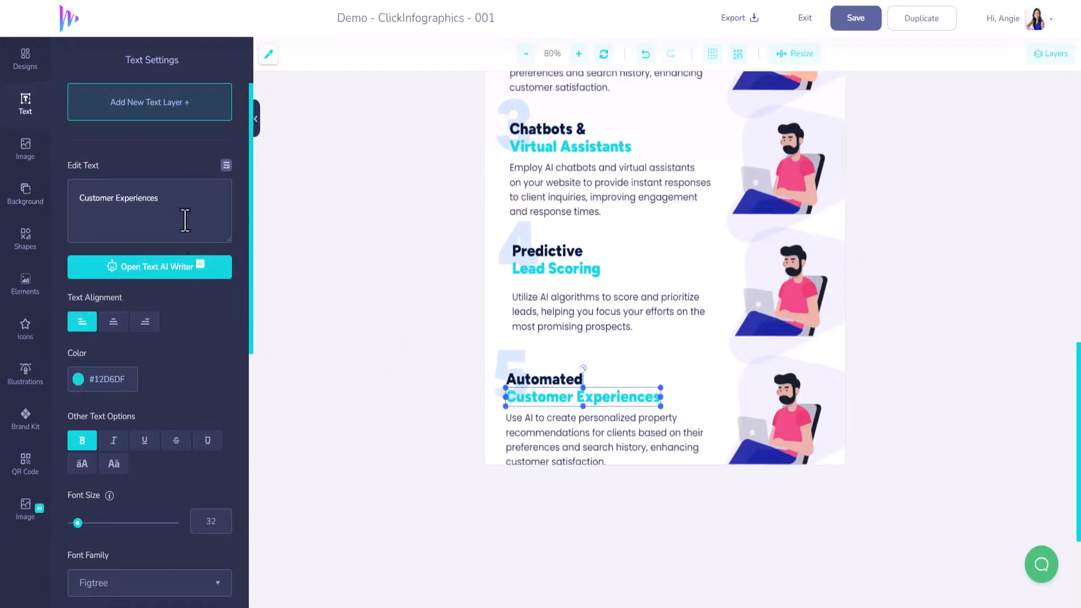
pyautogui.write('Ma')
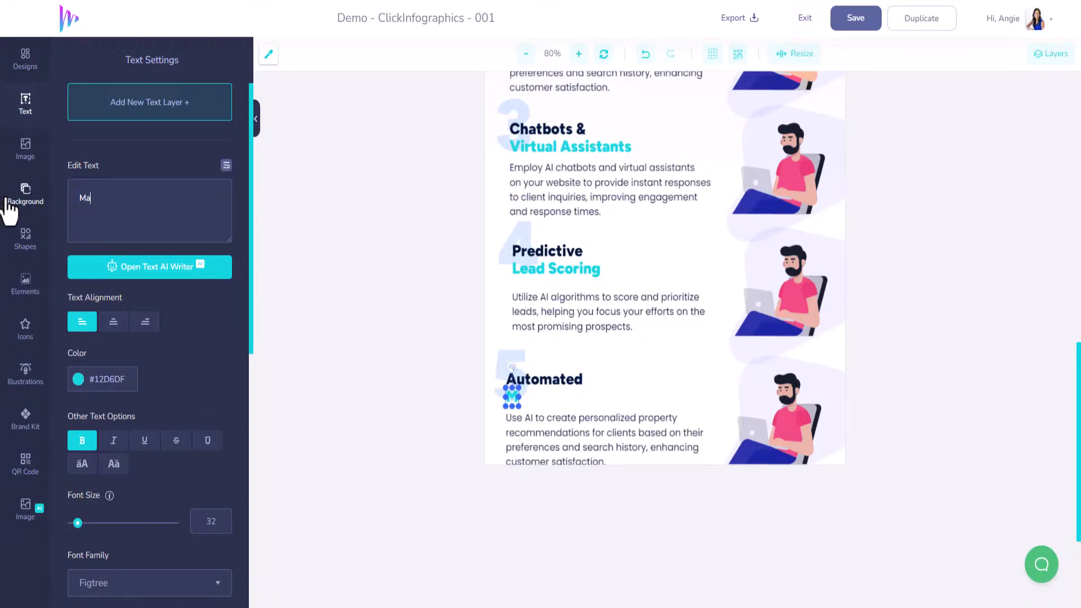
pyautogui.write('rket')
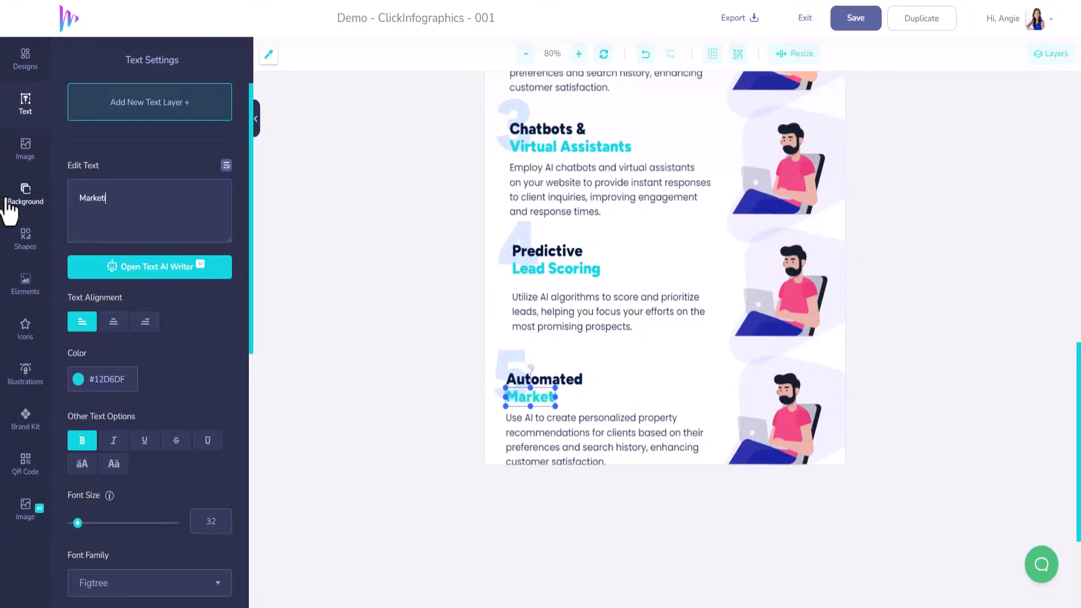
pyautogui.write('ing Campaigns')
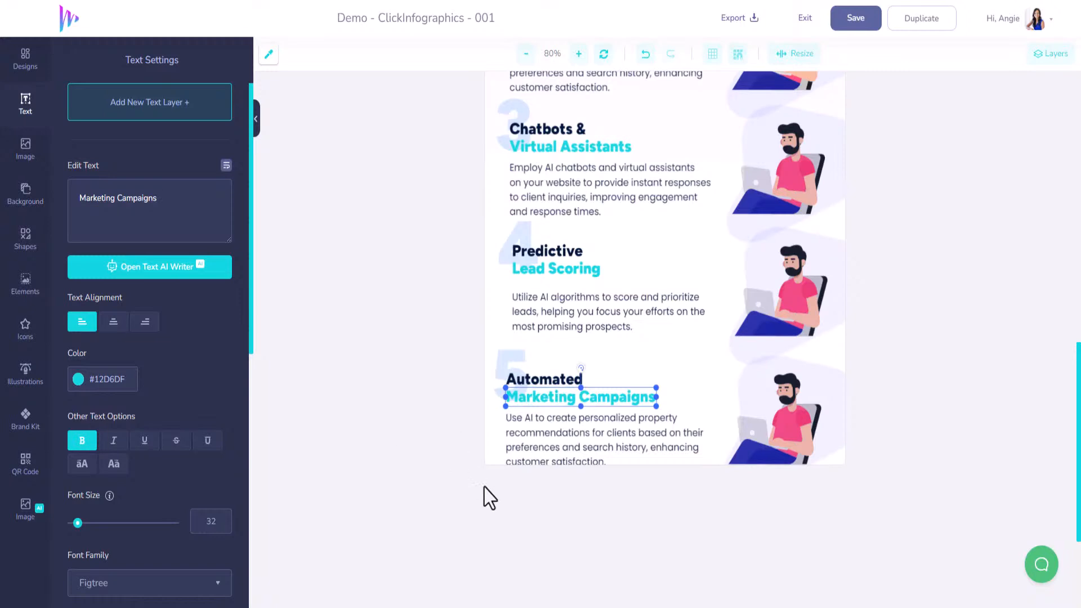
# Replace section 5's paragraph with the copied text starting "Streamline your marketing efforts", broken into three lines
pyautogui.click(582, 448)
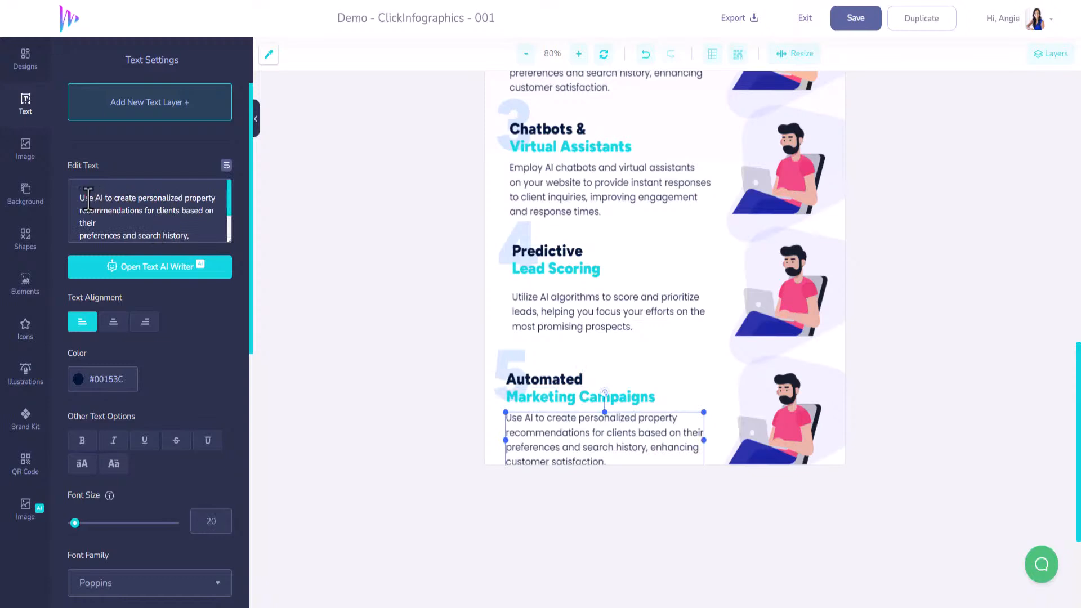
pyautogui.moveTo(78, 199); pyautogui.dragTo(280, 345)
pyautogui.write('Streamline your marketing efforts with AI-powered automation, allowing you to deliver targeted content to potential buyers and sellers')
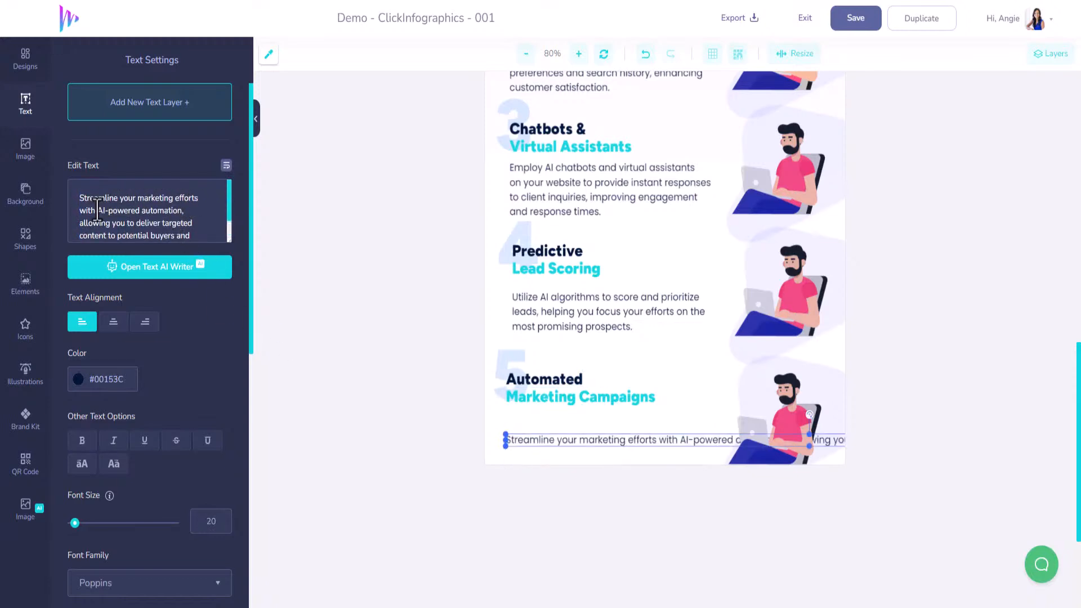
pyautogui.press('Return')
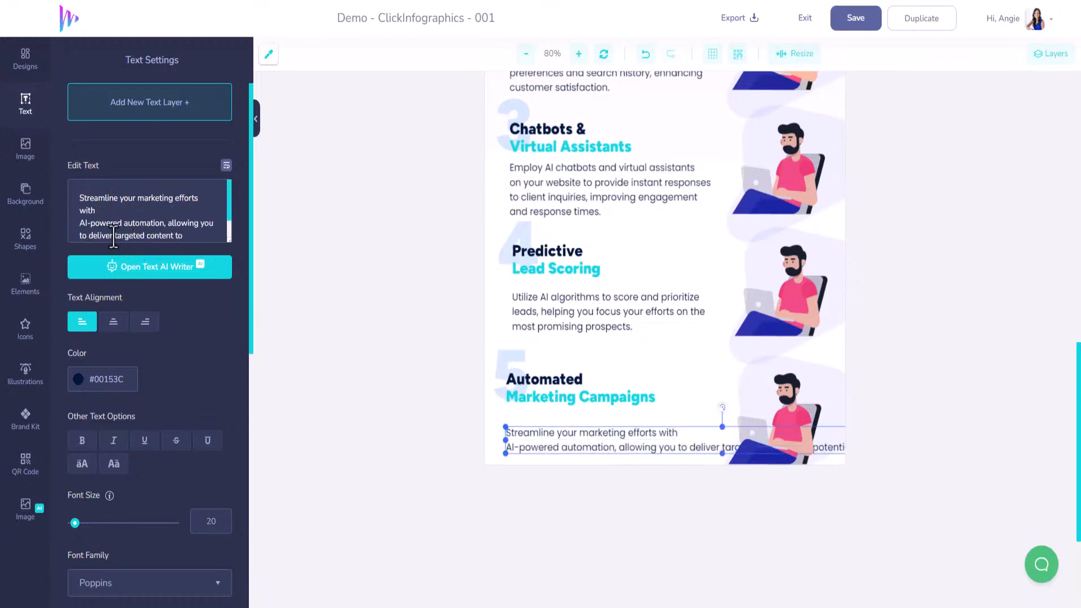
pyautogui.press('Return')
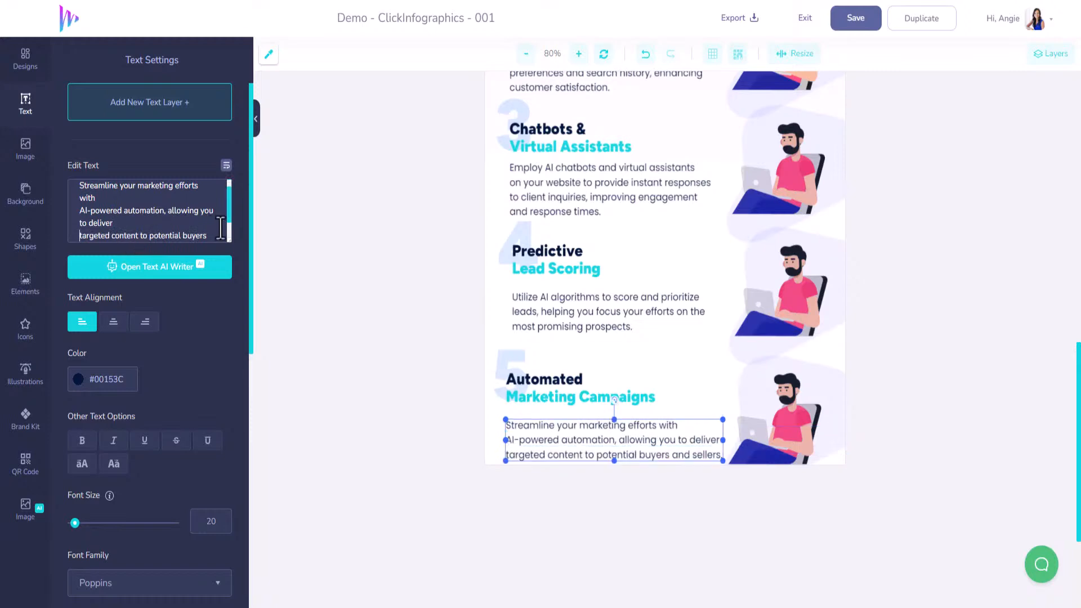
# Move the paragraphs of sections 1, 2 and 3 slightly up so they sit closer beneath their headings
pyautogui.scroll(3, 700, 318)
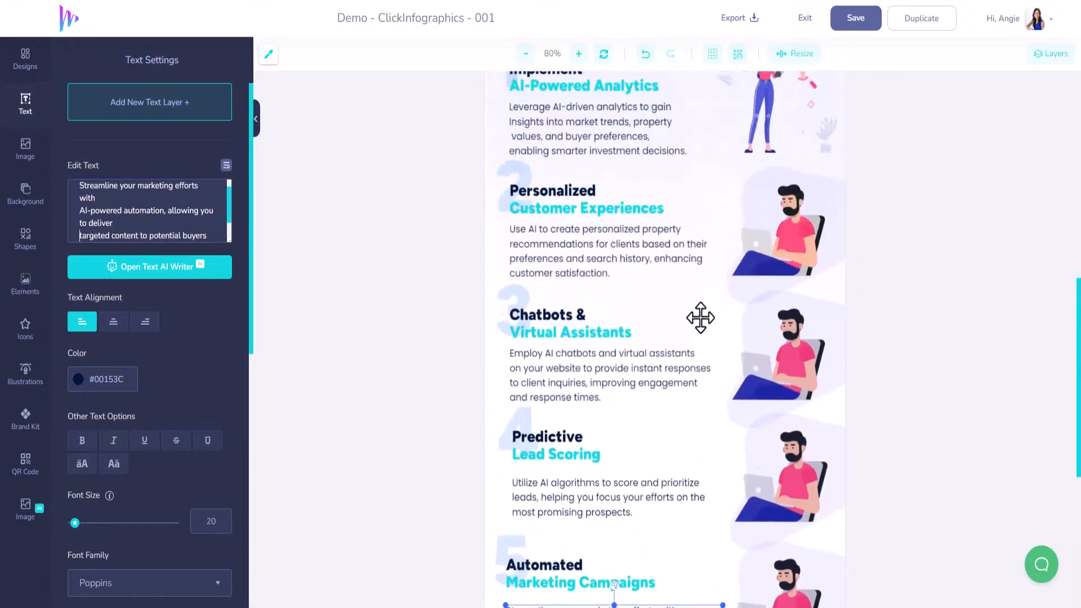
pyautogui.scroll(2, 715, 304)
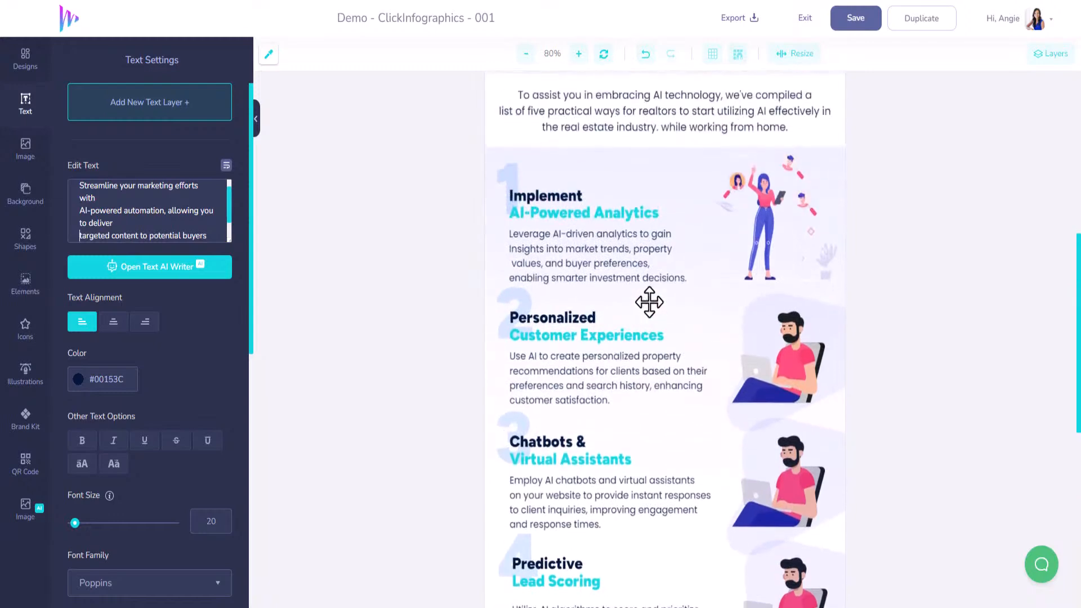
pyautogui.click(609, 372)
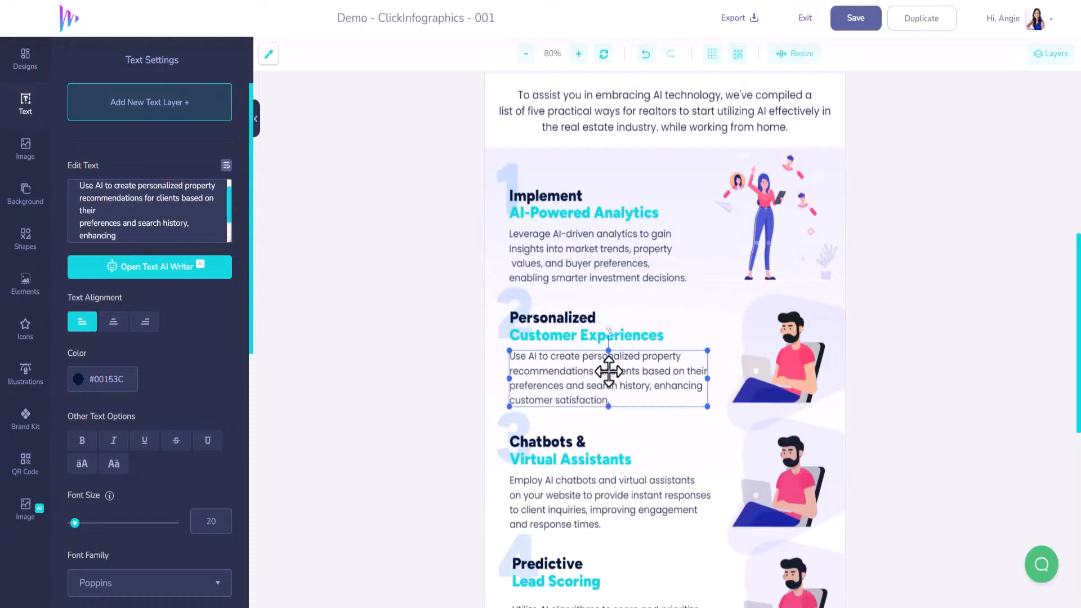
pyautogui.scroll(1, 608, 372)
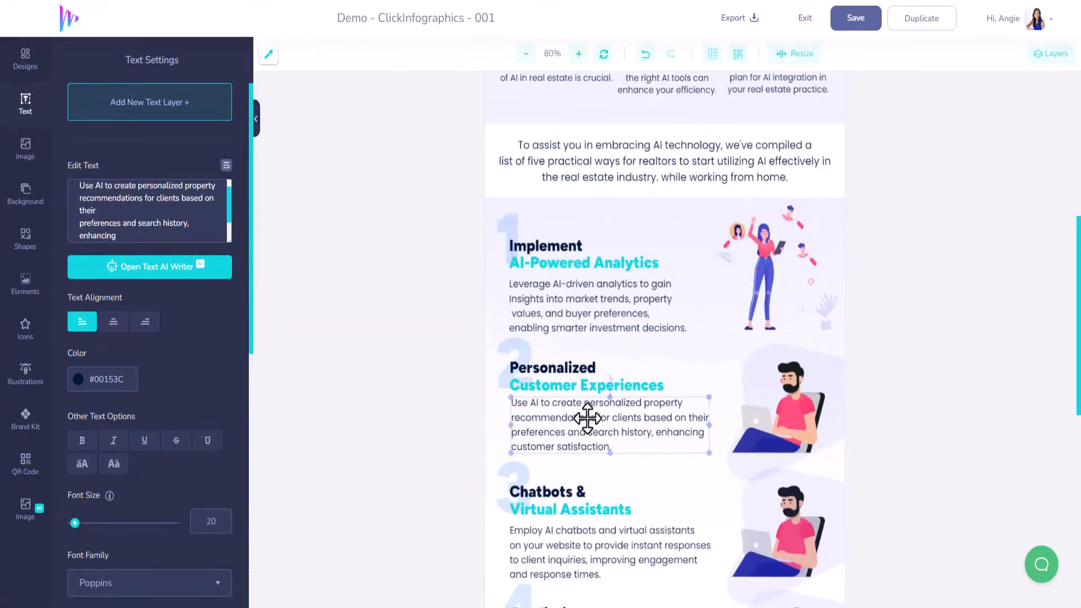
pyautogui.moveTo(587, 418); pyautogui.dragTo(586, 412)
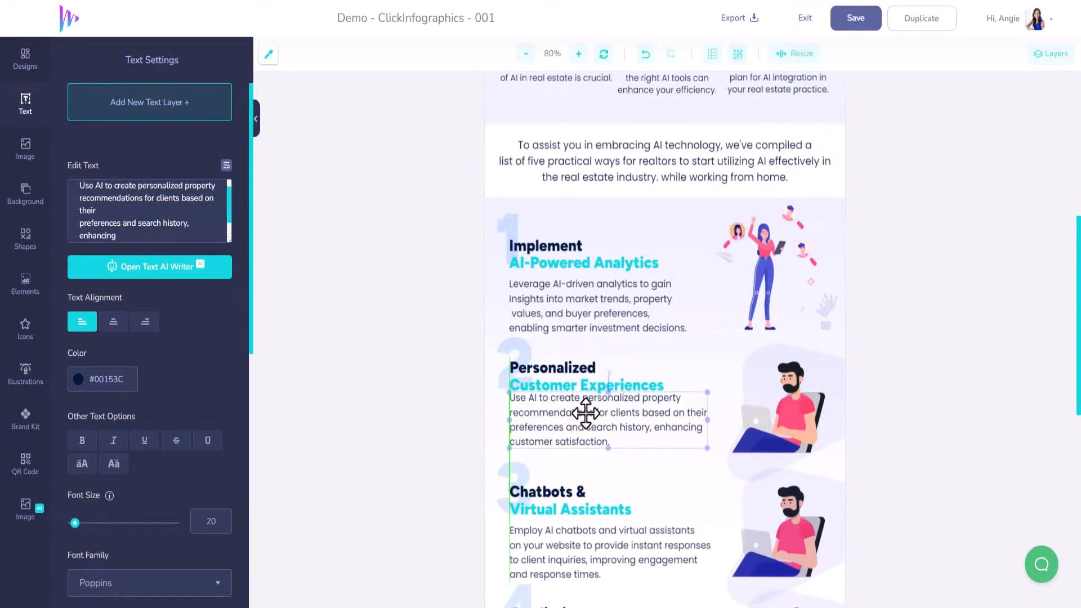
pyautogui.moveTo(577, 314); pyautogui.dragTo(576, 310)
pyautogui.scroll(-4, 577, 416)
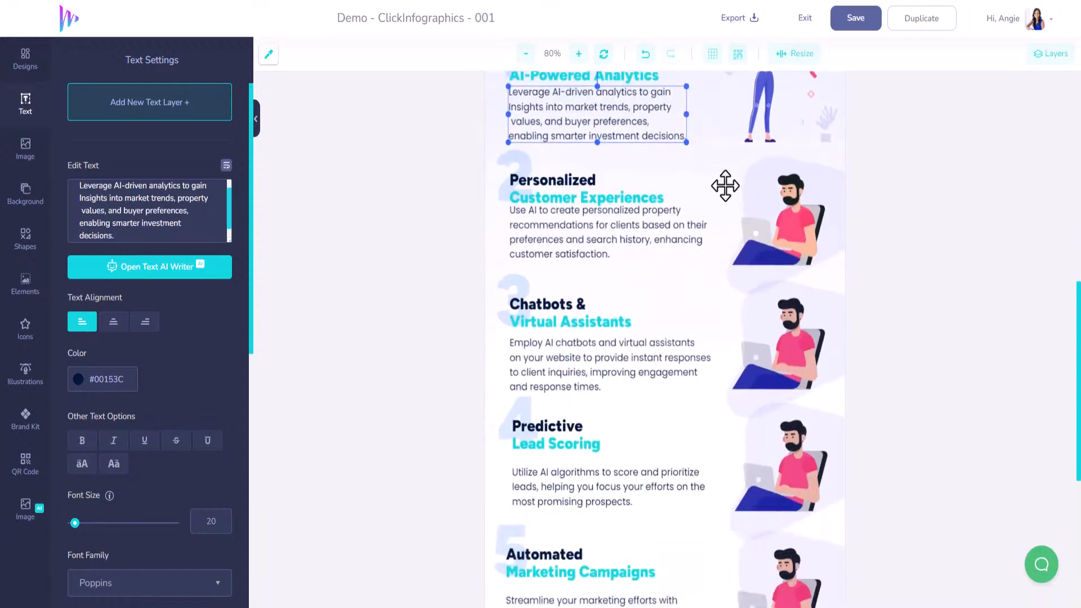
pyautogui.moveTo(555, 230); pyautogui.dragTo(556, 232)
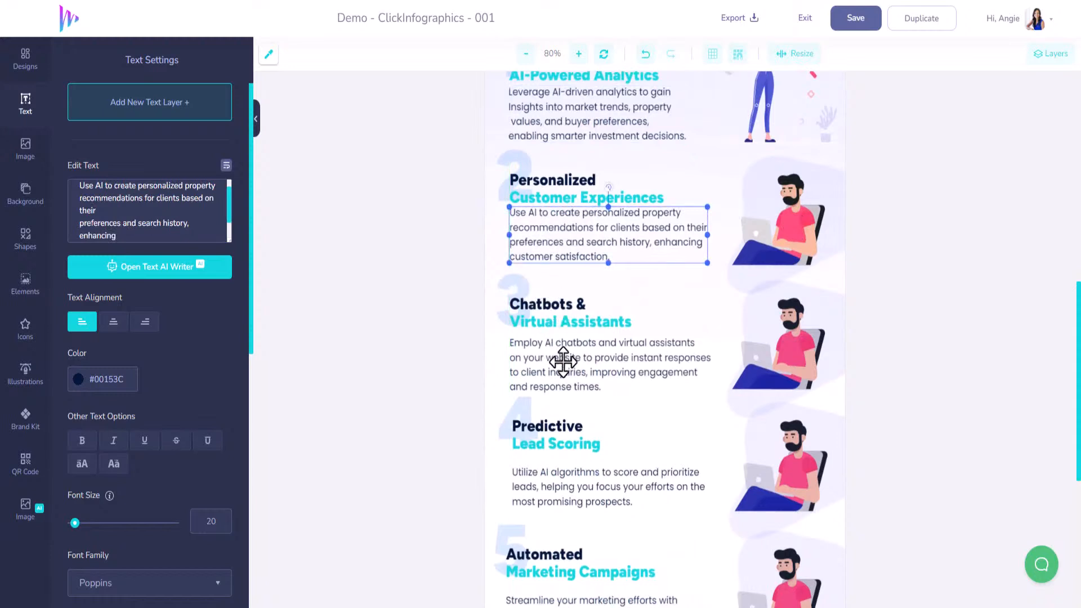
pyautogui.moveTo(569, 370); pyautogui.dragTo(569, 363)
# Select section 3's number, both heading lines, paragraph and background shape together and shift them slightly up
pyautogui.click(506, 281)
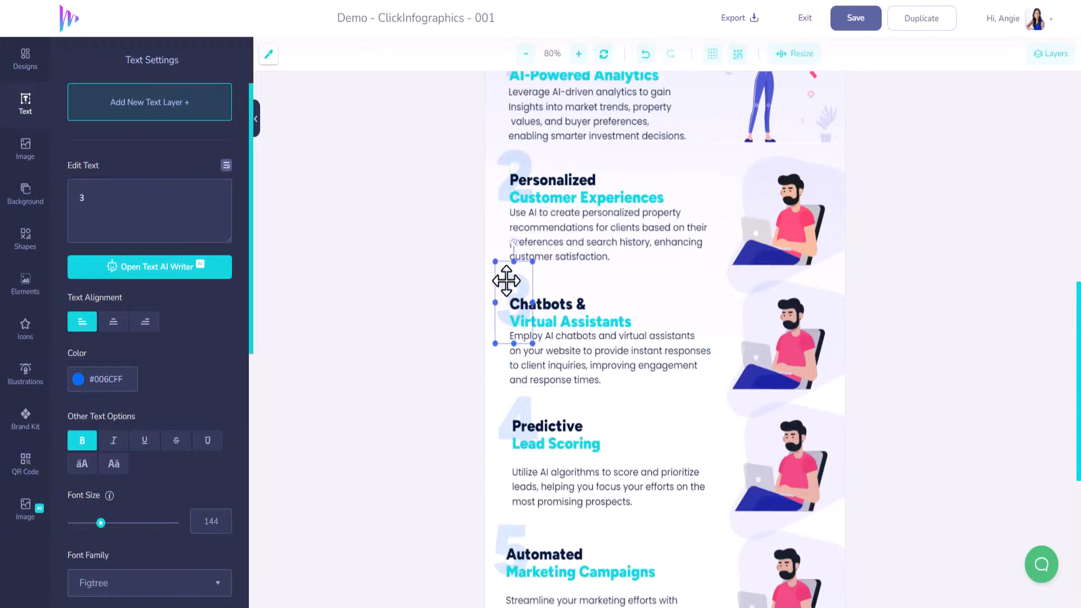
pyautogui.click(564, 306)
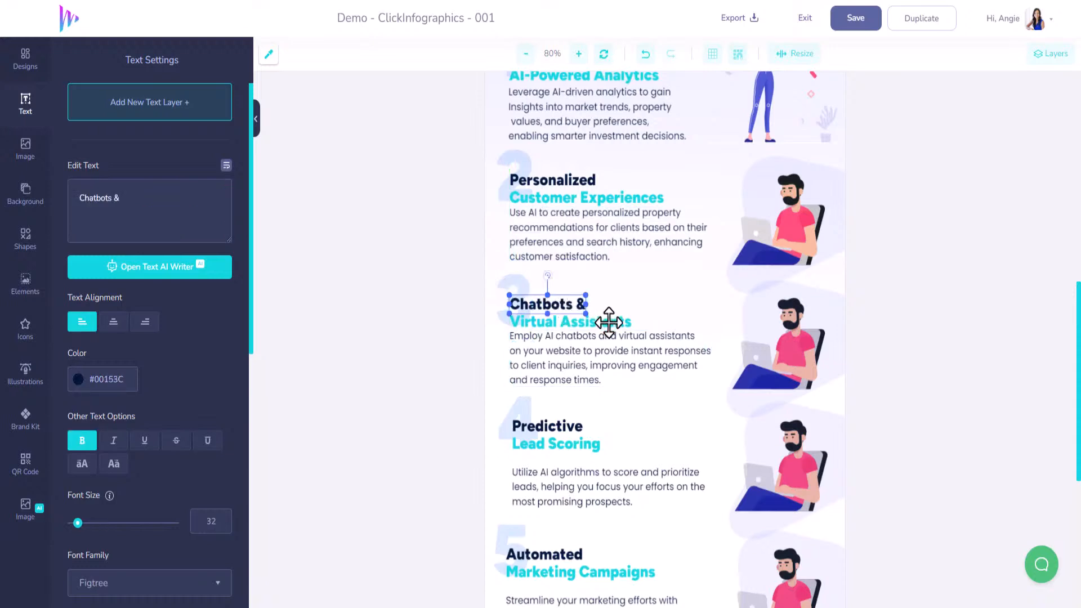
pyautogui.click(591, 321)
pyautogui.keyDown('shift'); pyautogui.click(524, 291); pyautogui.keyUp('shift')
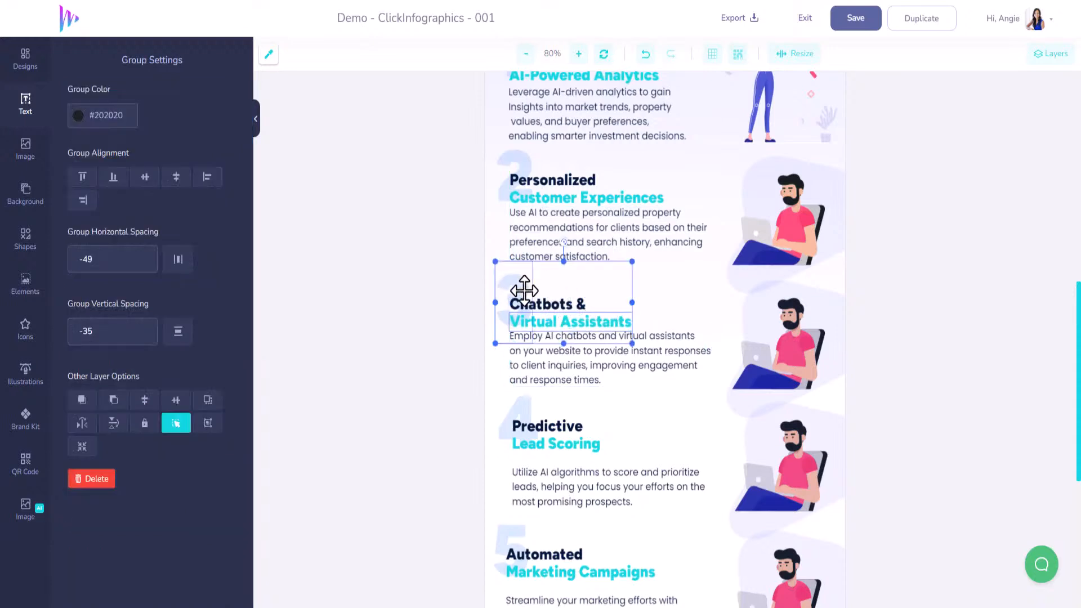
pyautogui.keyDown('shift'); pyautogui.click(647, 350); pyautogui.keyUp('shift')
pyautogui.keyDown('shift'); pyautogui.click(762, 333); pyautogui.keyUp('shift')
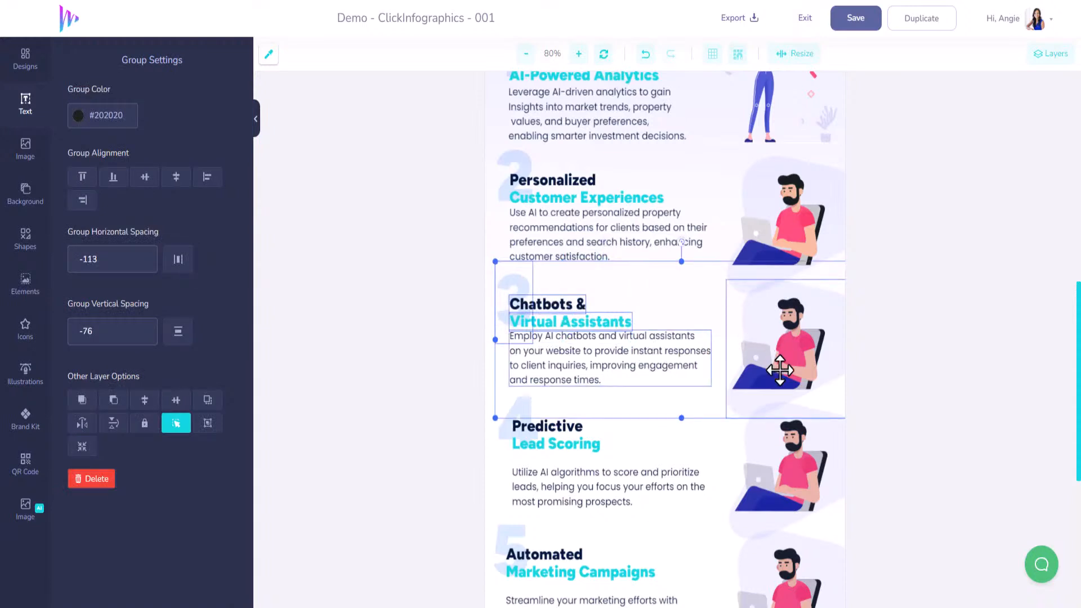
pyautogui.scroll(1, 767, 394)
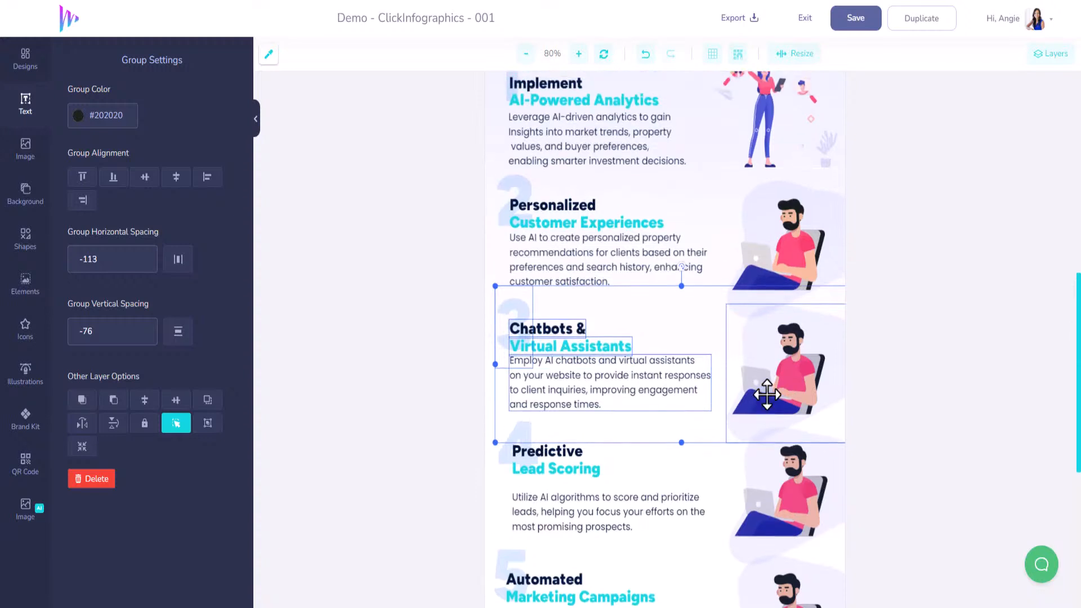
pyautogui.moveTo(630, 395); pyautogui.dragTo(633, 387)
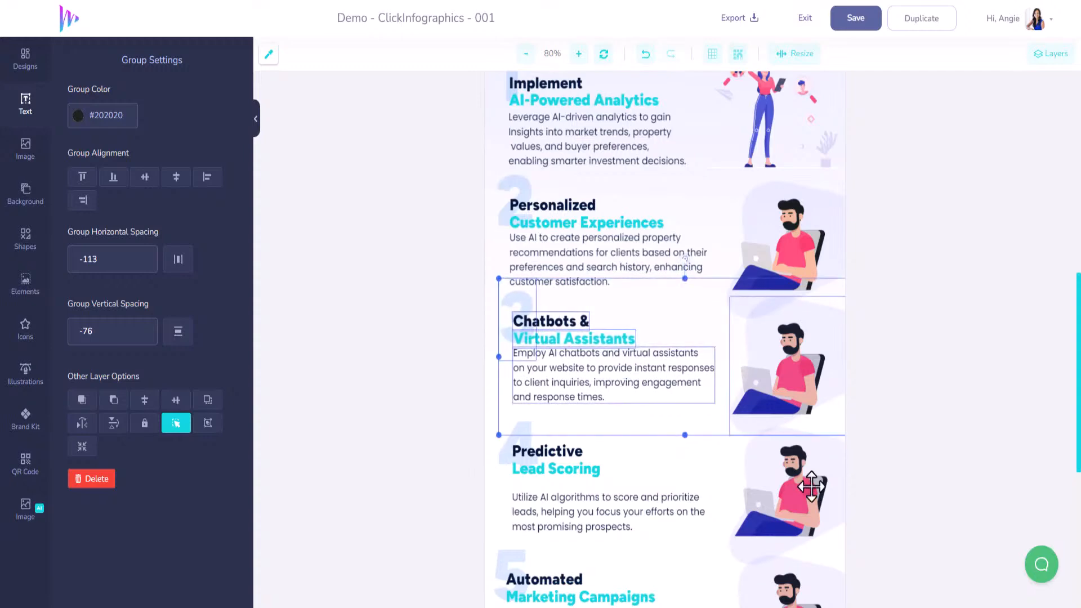
# Move section 4's paragraph up beneath its heading, and shift the section's number, texts and background shape slightly up together
pyautogui.scroll(-4, 811, 428)
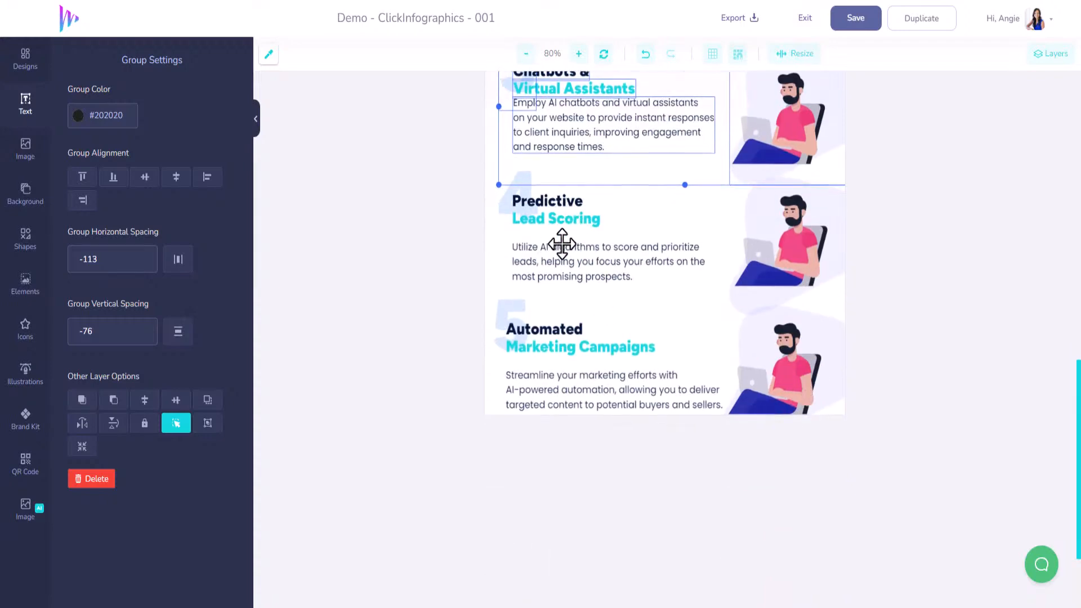
pyautogui.moveTo(558, 263); pyautogui.dragTo(541, 248)
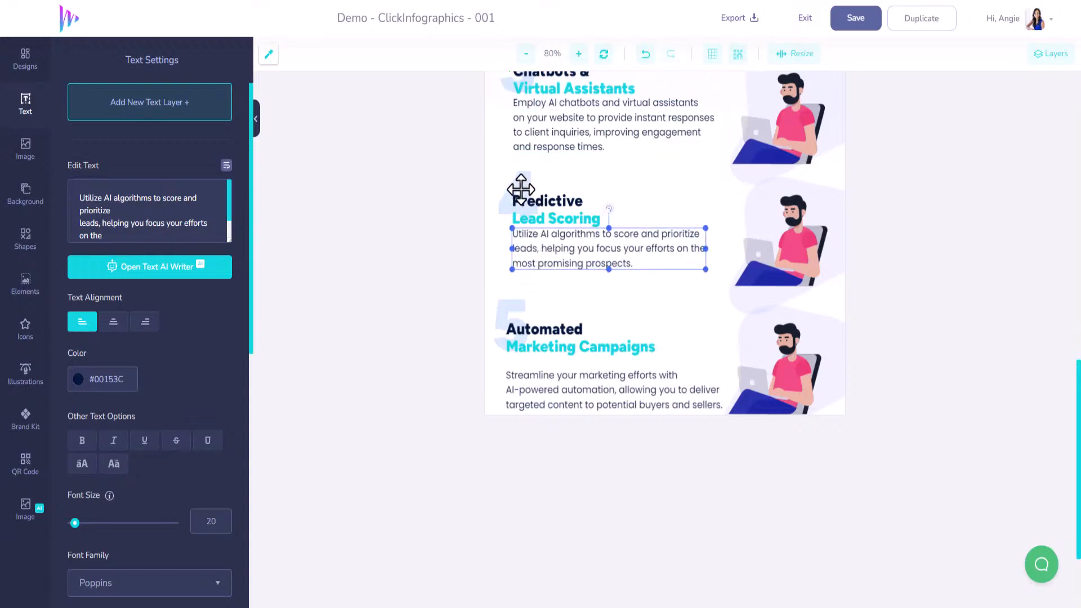
pyautogui.click(512, 193)
pyautogui.click(570, 200)
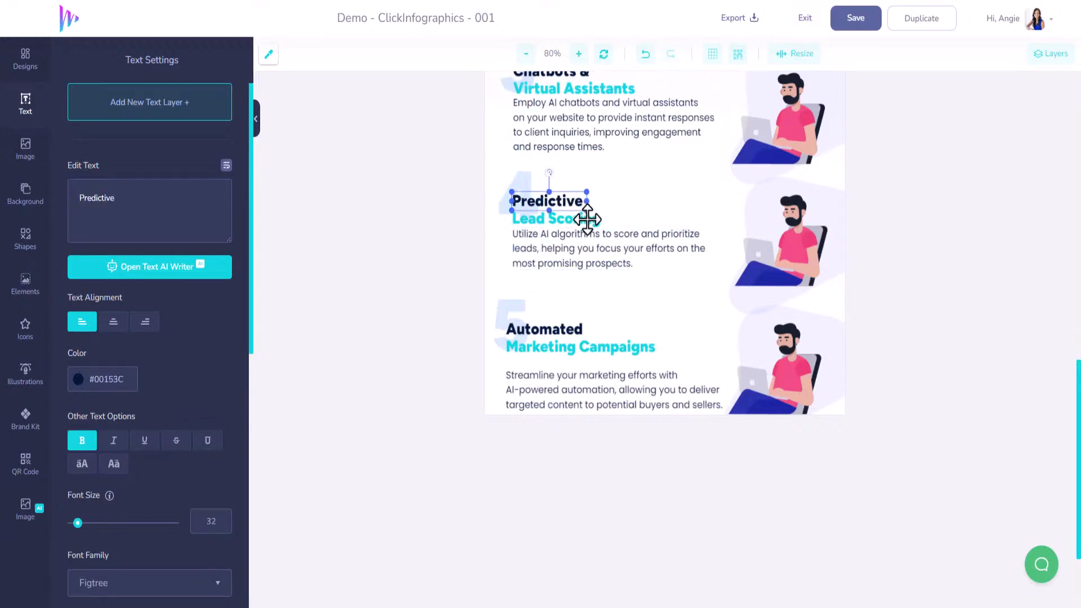
pyautogui.click(578, 217)
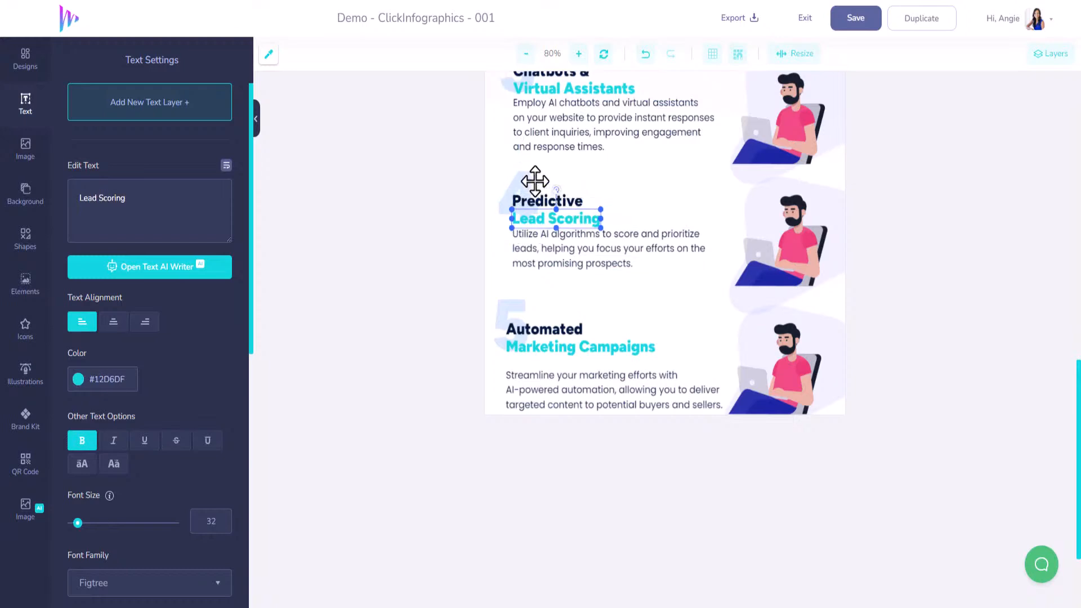
pyautogui.keyDown('shift'); pyautogui.click(580, 201); pyautogui.keyUp('shift')
pyautogui.keyDown('shift'); pyautogui.click(601, 256); pyautogui.keyUp('shift')
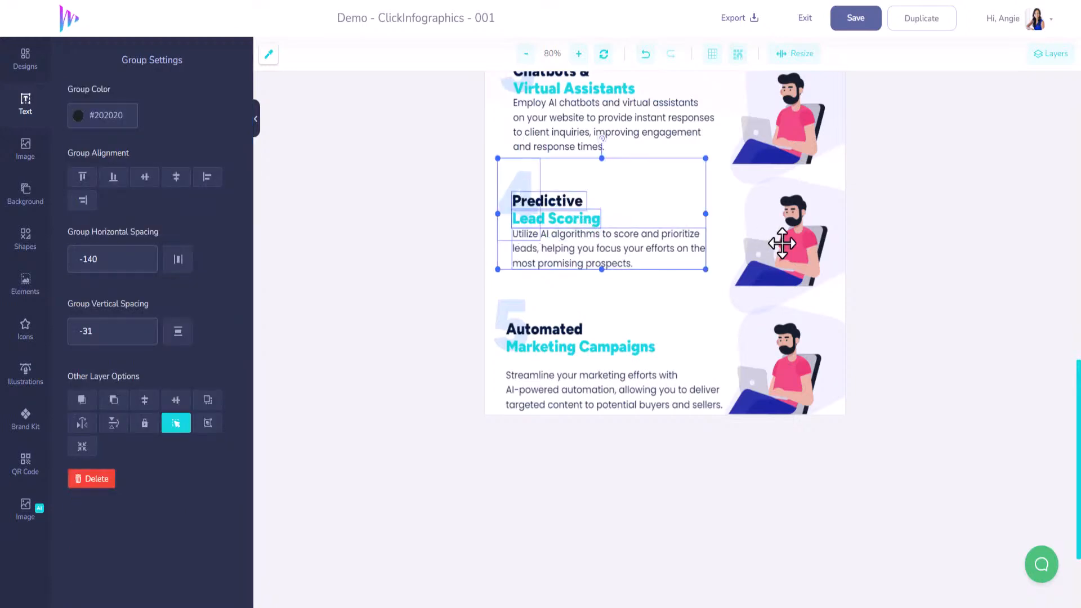
pyautogui.keyDown('shift'); pyautogui.click(776, 242); pyautogui.keyUp('shift')
pyautogui.moveTo(626, 252); pyautogui.dragTo(630, 241)
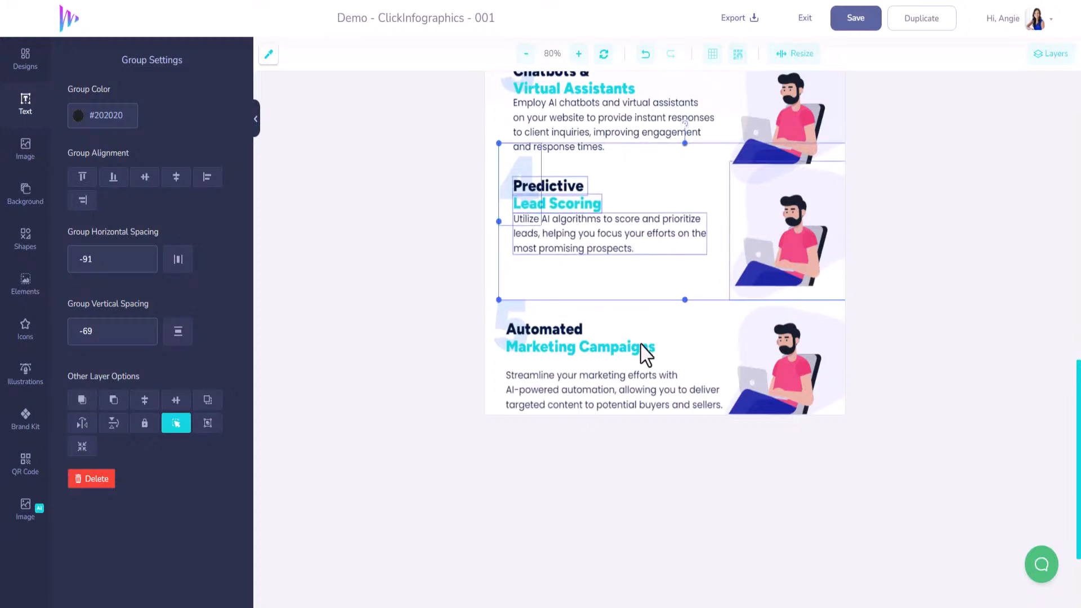
# Select section 5's number, both heading lines, paragraph and background shape together and move them up beneath section 4, in line with its text
pyautogui.click(520, 309)
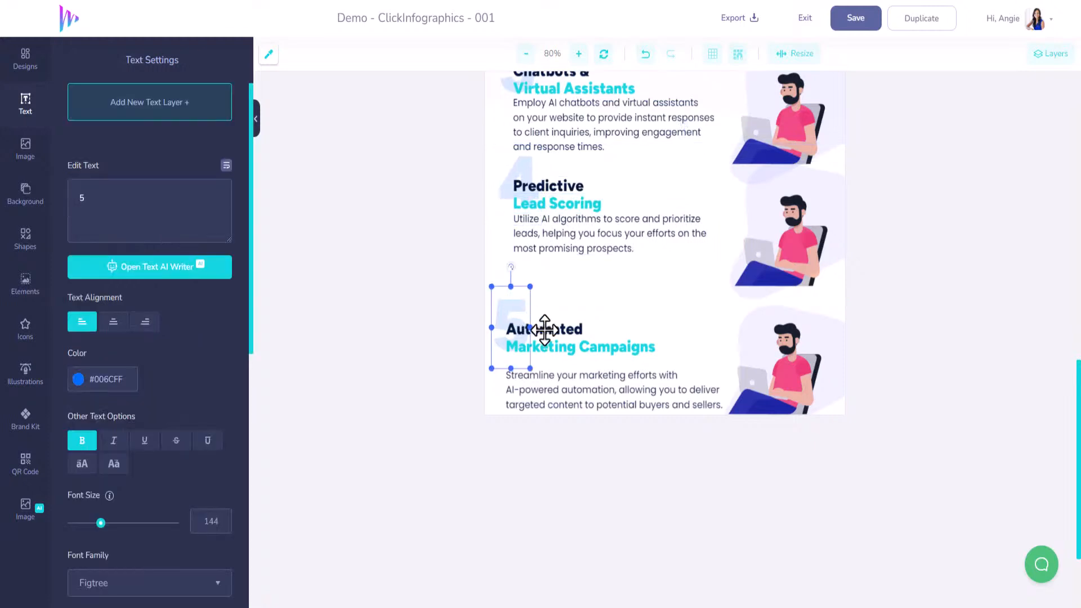
pyautogui.click(550, 338)
pyautogui.click(560, 340)
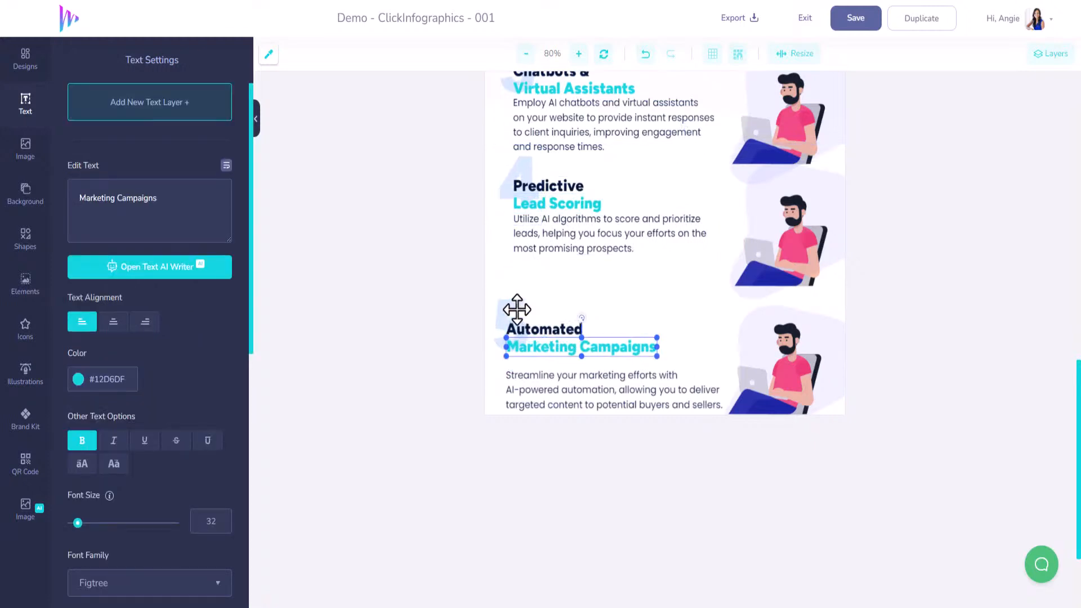
pyautogui.keyDown('shift'); pyautogui.click(517, 309); pyautogui.keyUp('shift')
pyautogui.keyDown('shift'); pyautogui.click(579, 331); pyautogui.keyUp('shift')
pyautogui.keyDown('shift'); pyautogui.click(654, 396); pyautogui.keyUp('shift')
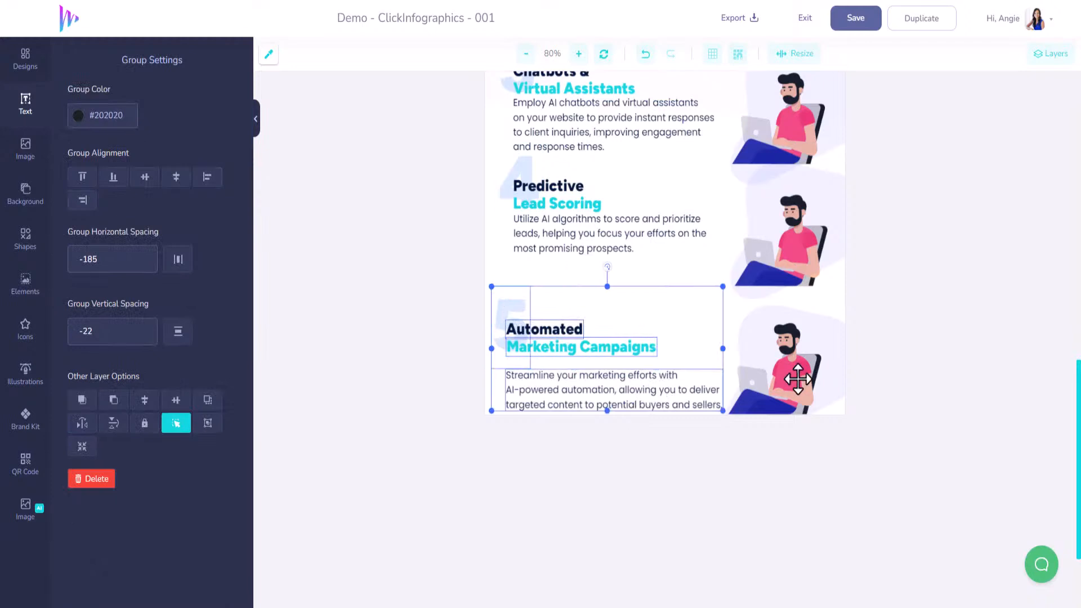
pyautogui.keyDown('shift'); pyautogui.click(798, 379); pyautogui.keyUp('shift')
pyautogui.moveTo(641, 389); pyautogui.dragTo(646, 353)
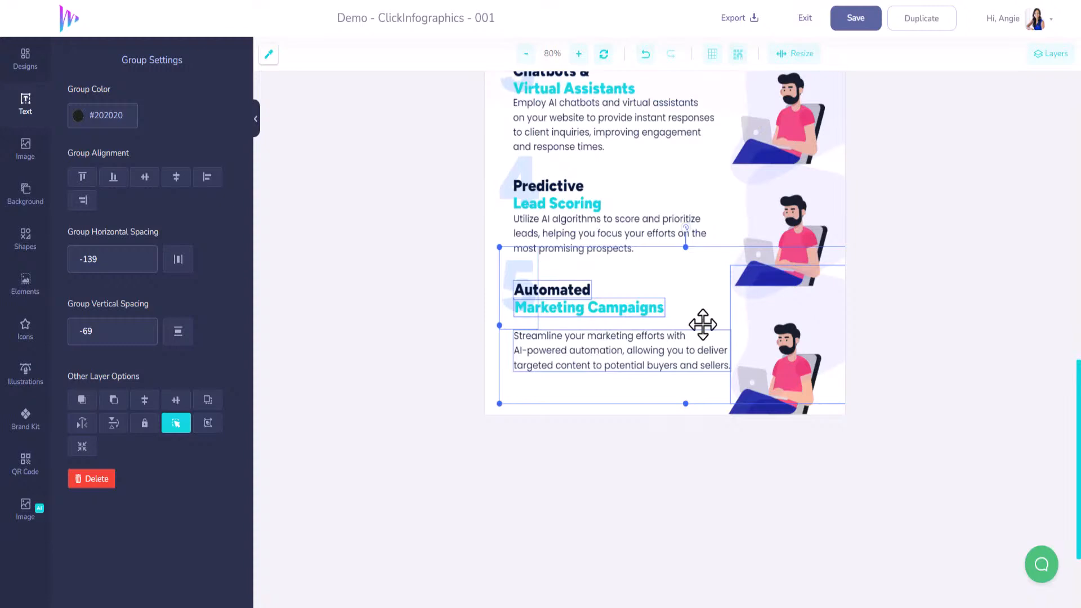
# Move section 5's paragraph up beneath the "Marketing Campaigns" heading and save the design
pyautogui.click(797, 135)
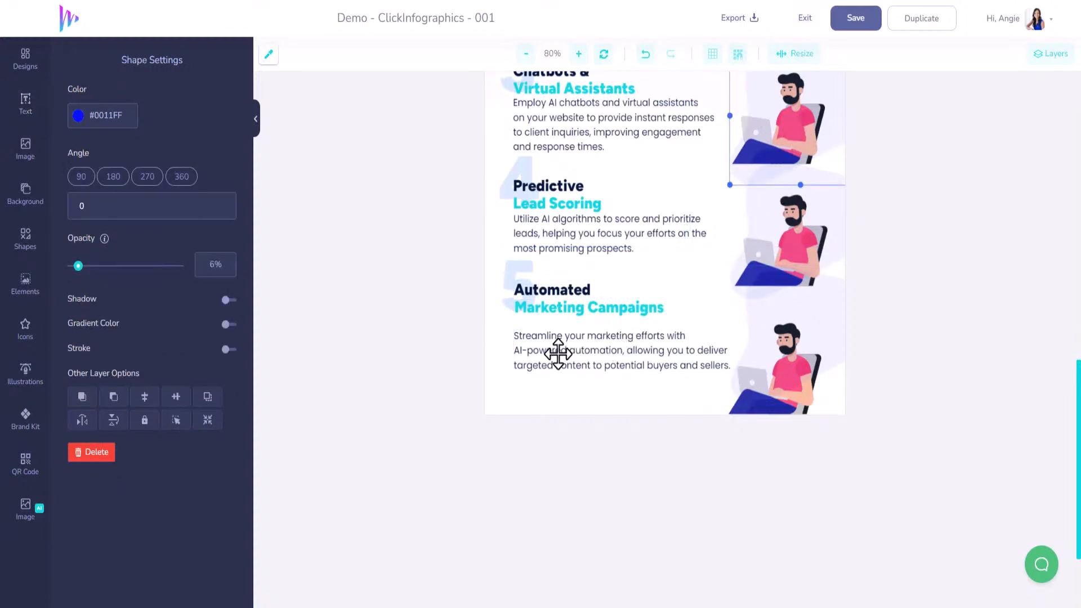
pyautogui.moveTo(558, 354); pyautogui.dragTo(556, 343)
pyautogui.scroll(5, 777, 374)
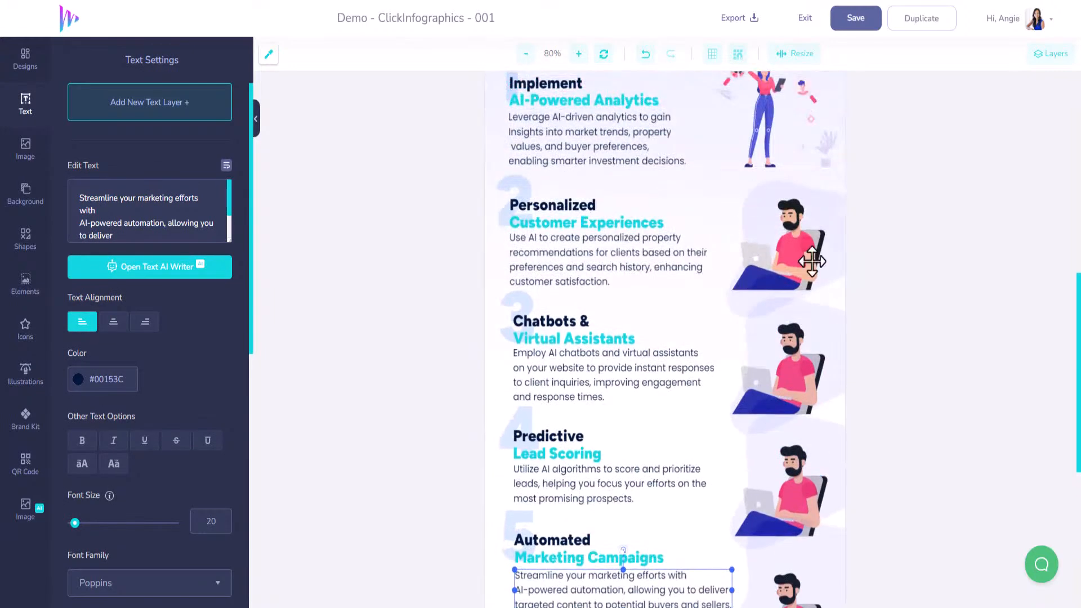
pyautogui.click(857, 23)
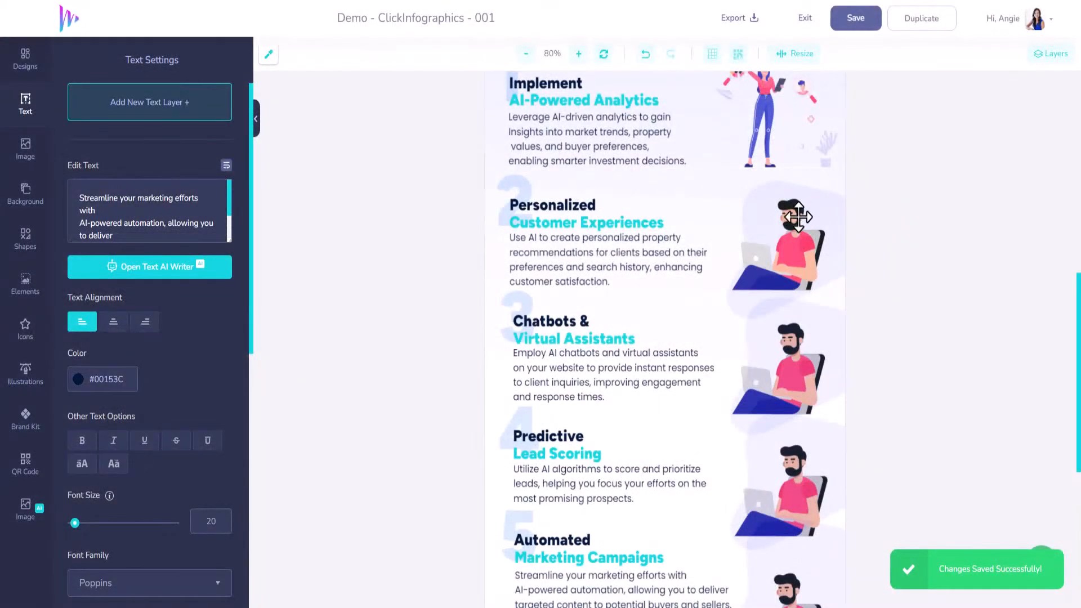
# Delete the pale background shape and the duplicated seated man illustration beside section 3, "Chatbots & Virtual Assistants"
pyautogui.scroll(2, 801, 228)
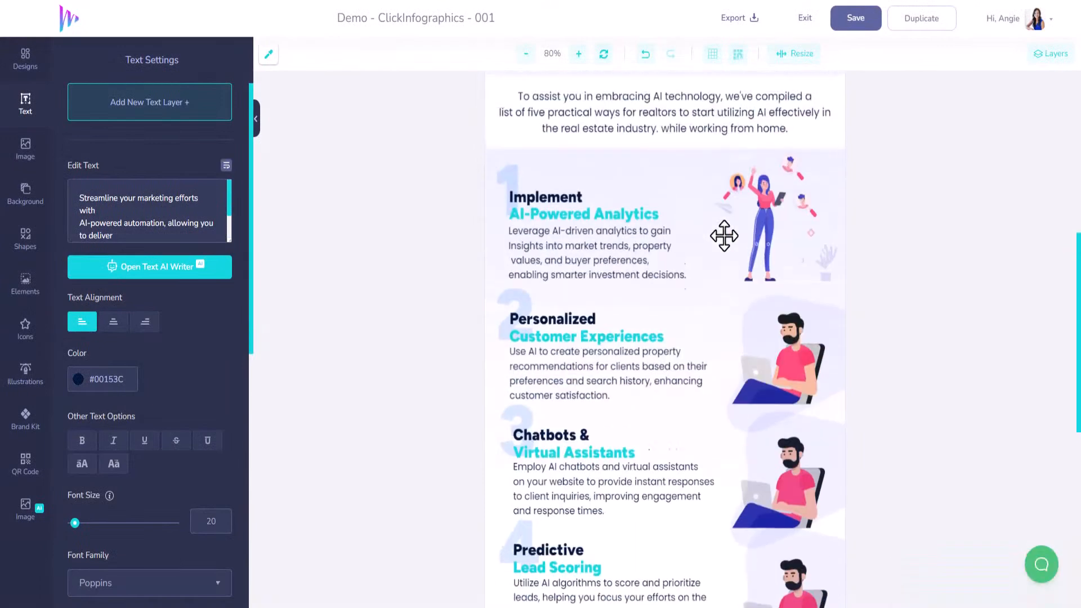
pyautogui.scroll(-2, 654, 314)
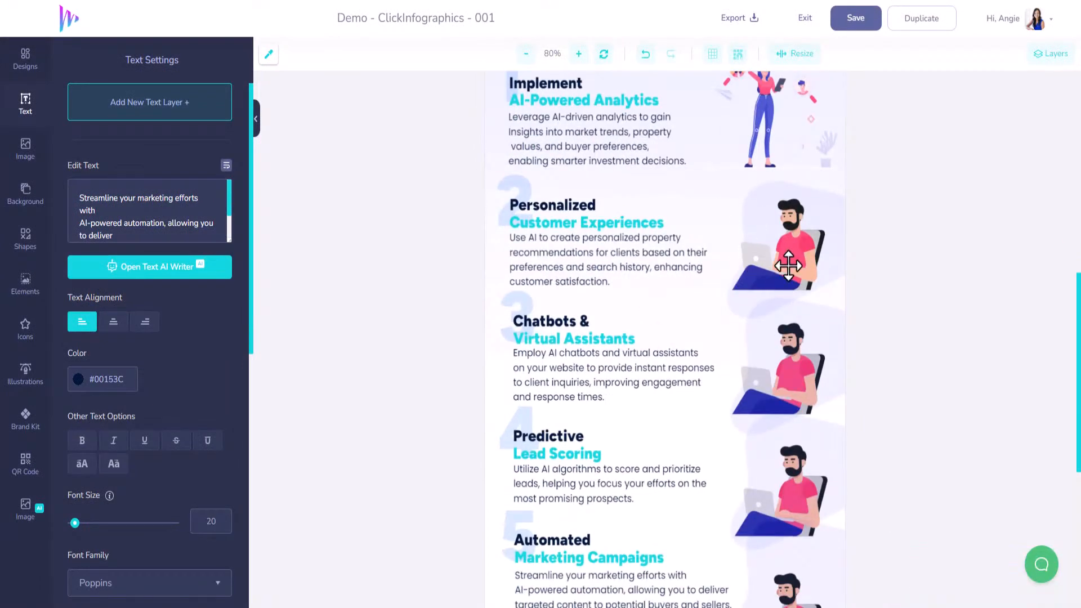
pyautogui.scroll(-3, 686, 214)
pyautogui.click(777, 245)
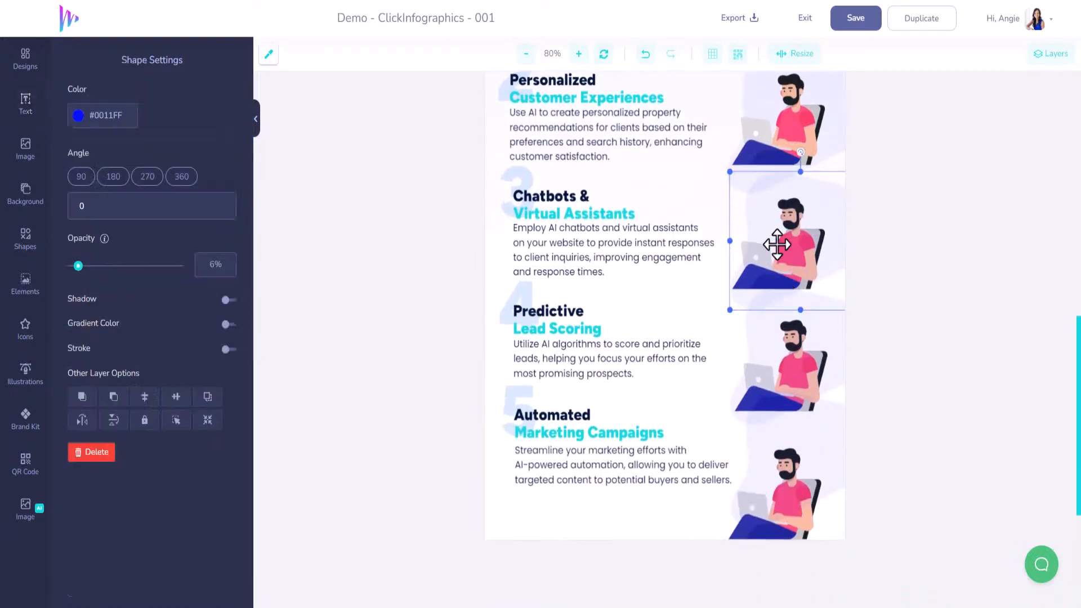
pyautogui.click(778, 245)
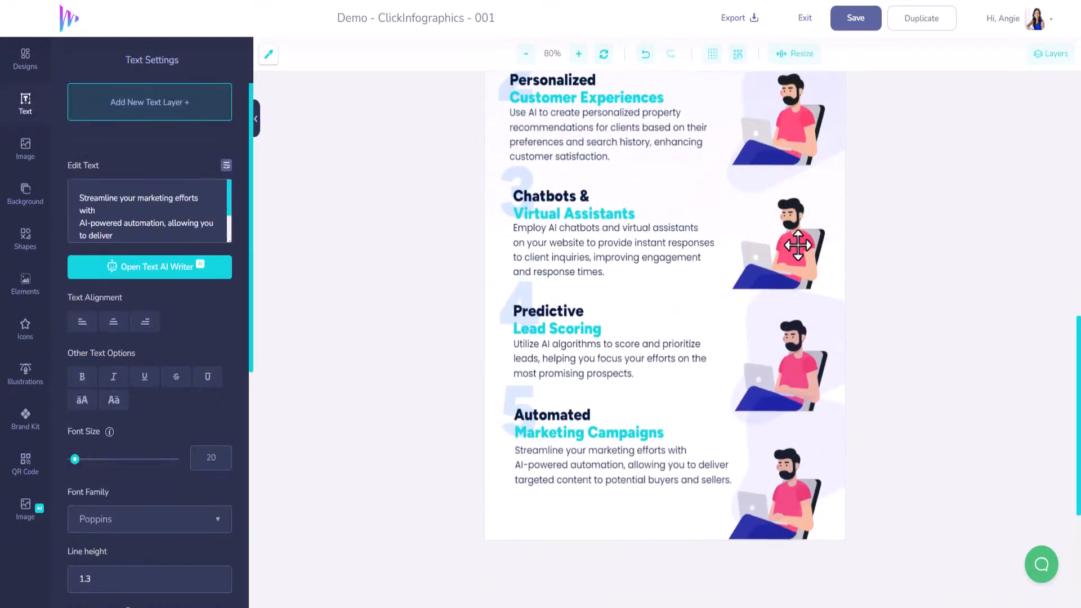
pyautogui.click(799, 245)
# Remove the pale background shape and the duplicated seated man illustration beside section 4, "Predictive Lead Scoring"
pyautogui.click(800, 349)
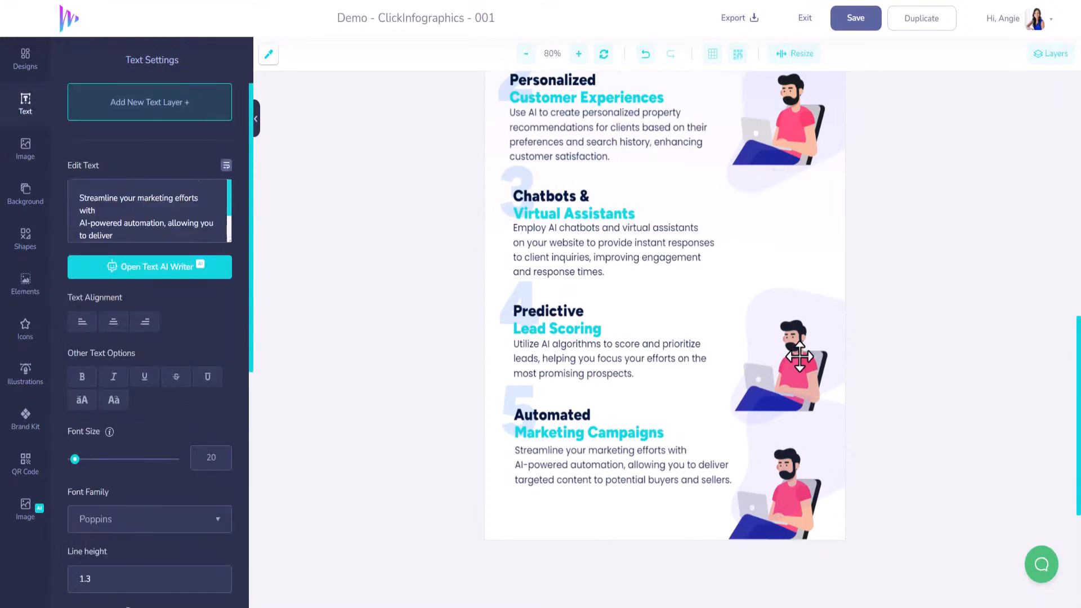
pyautogui.click(800, 357)
pyautogui.click(800, 357)
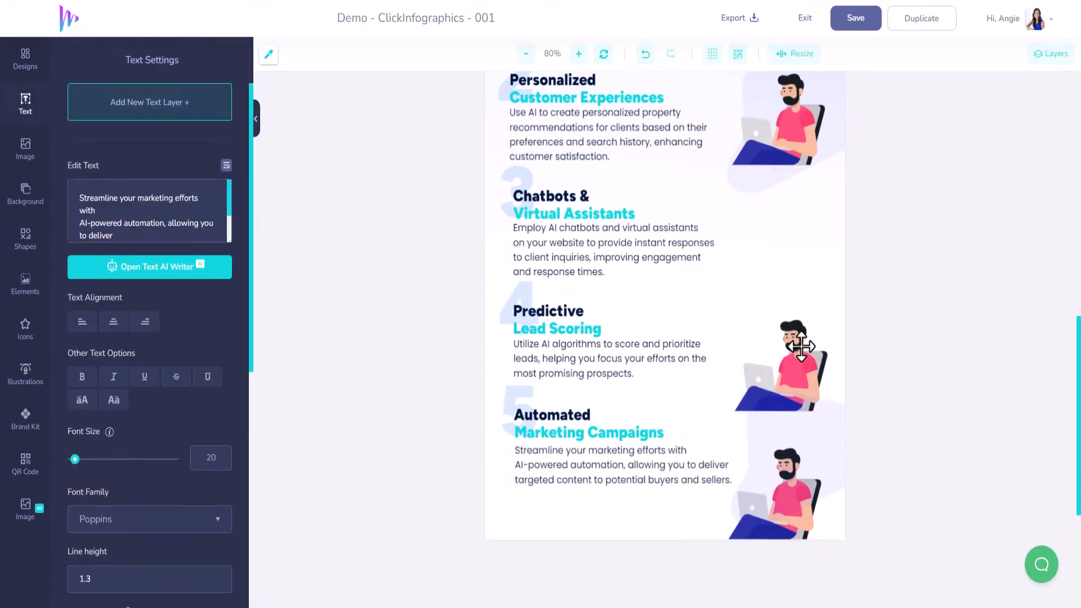
pyautogui.click(801, 346)
# Remove the pale background shape and the duplicated seated man illustration beside section 5, "Automated Marketing Campaigns"
pyautogui.click(797, 470)
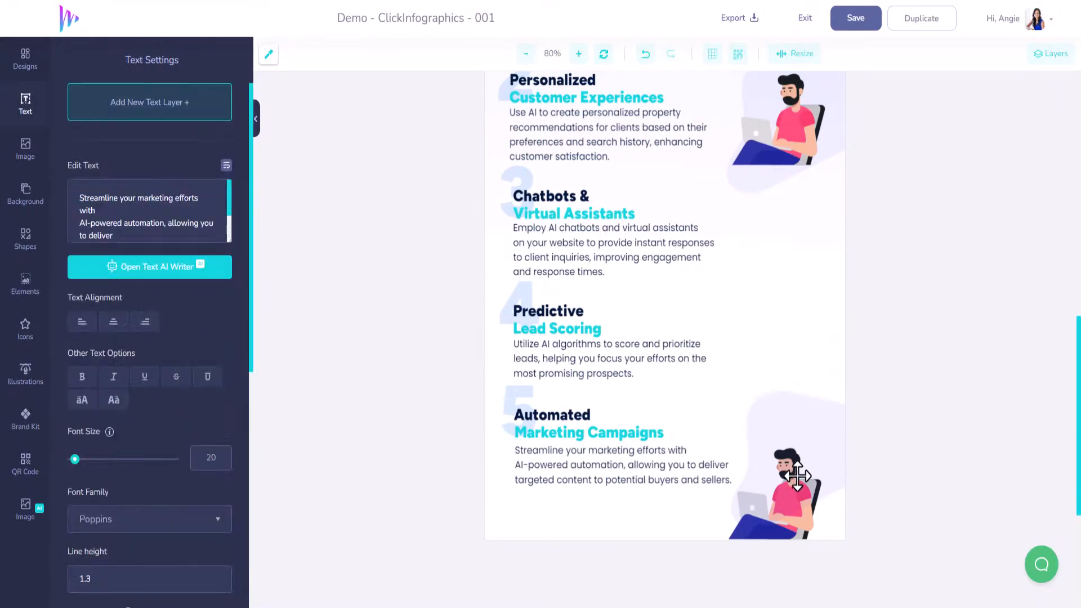
pyautogui.click(805, 459)
pyautogui.press('Delete')
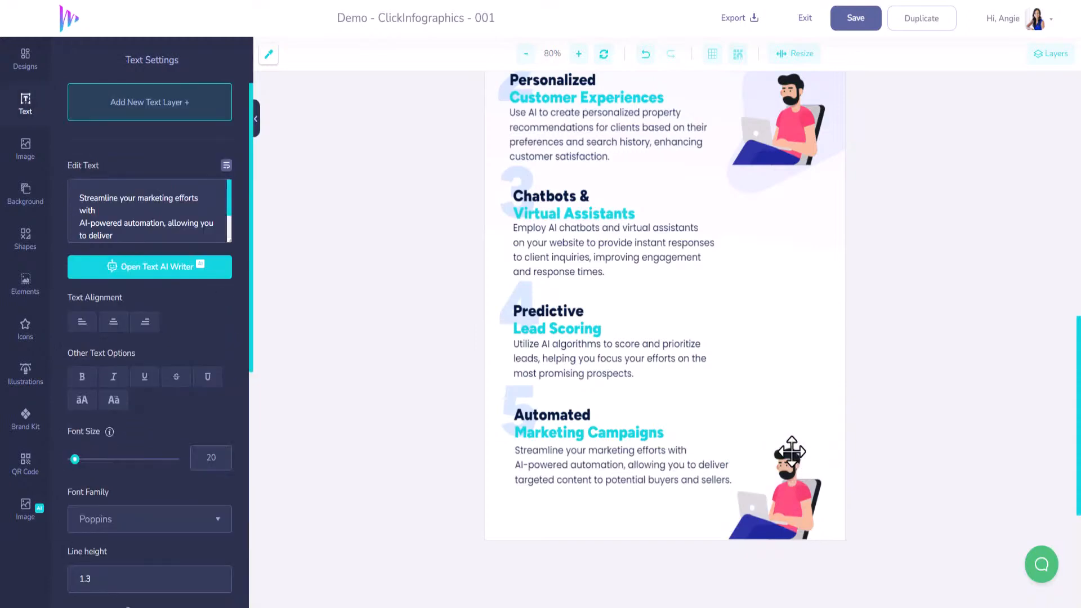
pyautogui.click(779, 507)
pyautogui.press('Delete')
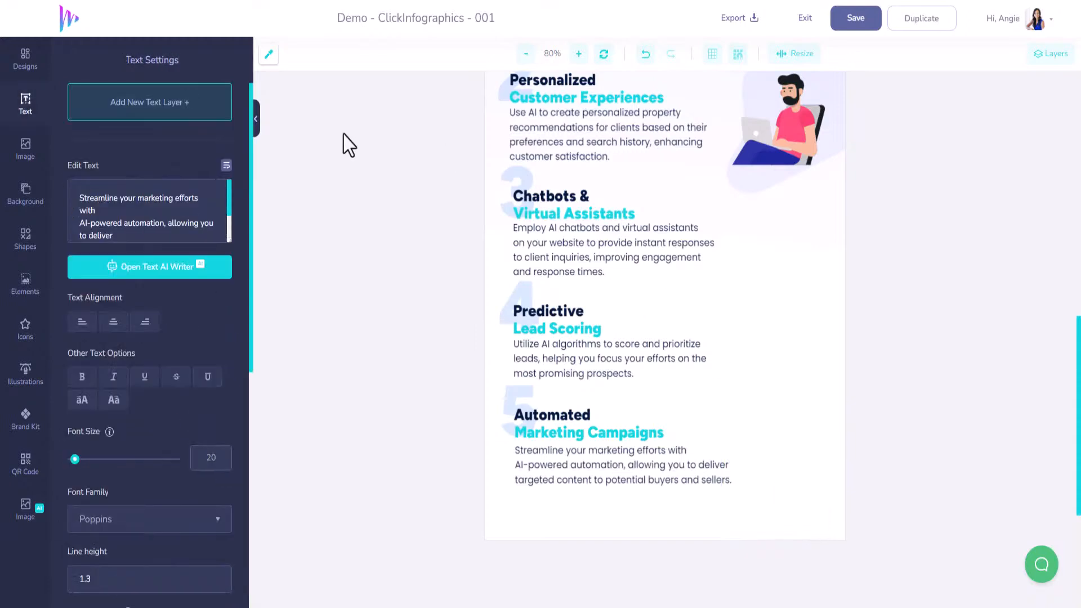
# Select section 2's seated man, the Tools icon, section 1's woman and the "AI-Powered Analytics" heading in turn to examine each layer's type
pyautogui.click(788, 117)
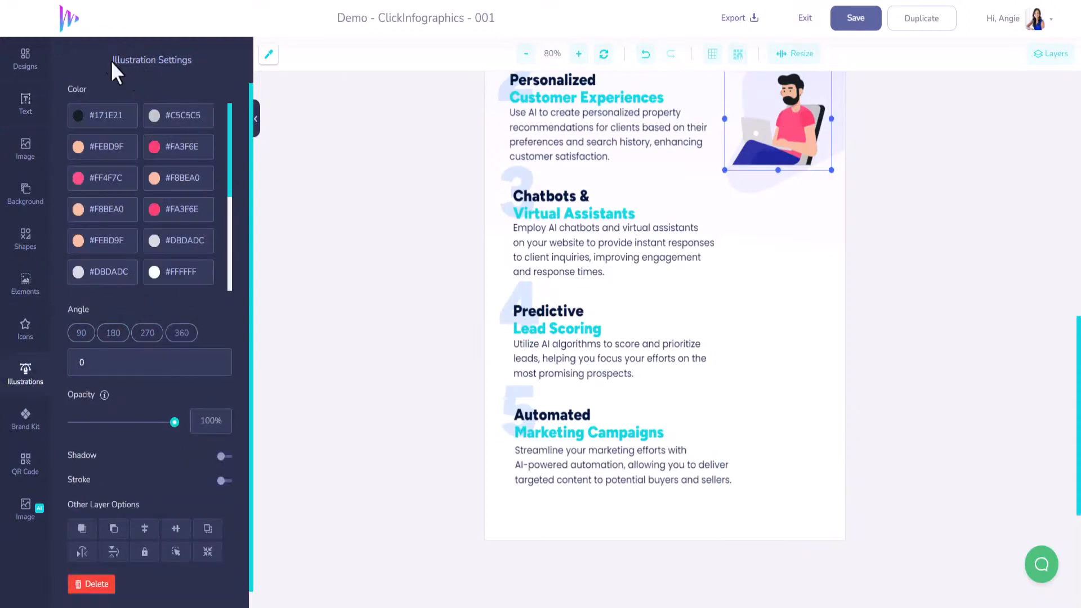
pyautogui.moveTo(112, 60); pyautogui.dragTo(156, 61)
pyautogui.scroll(8, 809, 210)
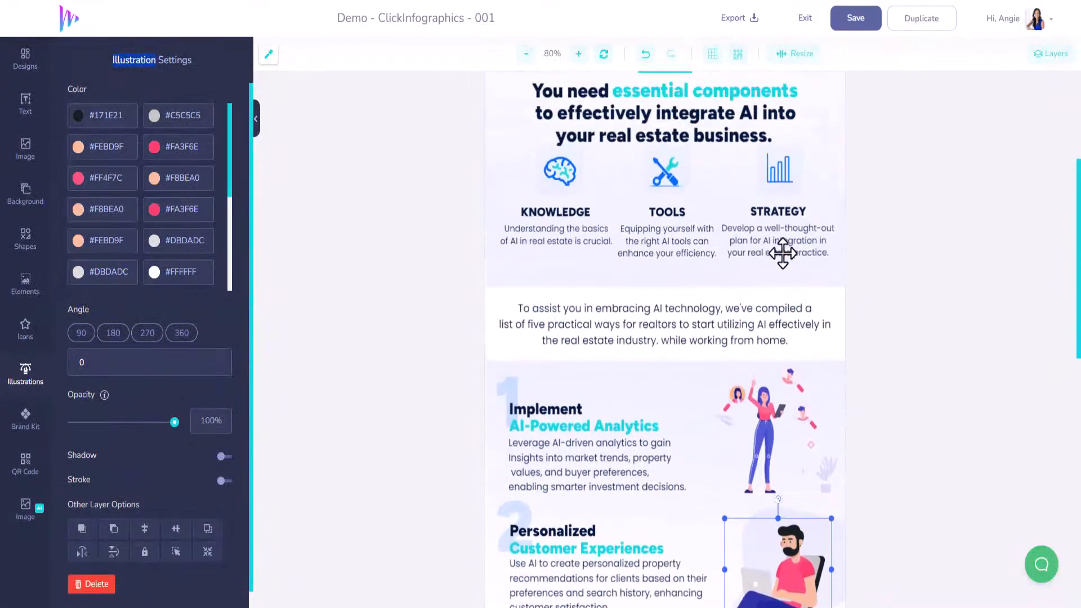
pyautogui.scroll(1, 783, 254)
pyautogui.click(671, 222)
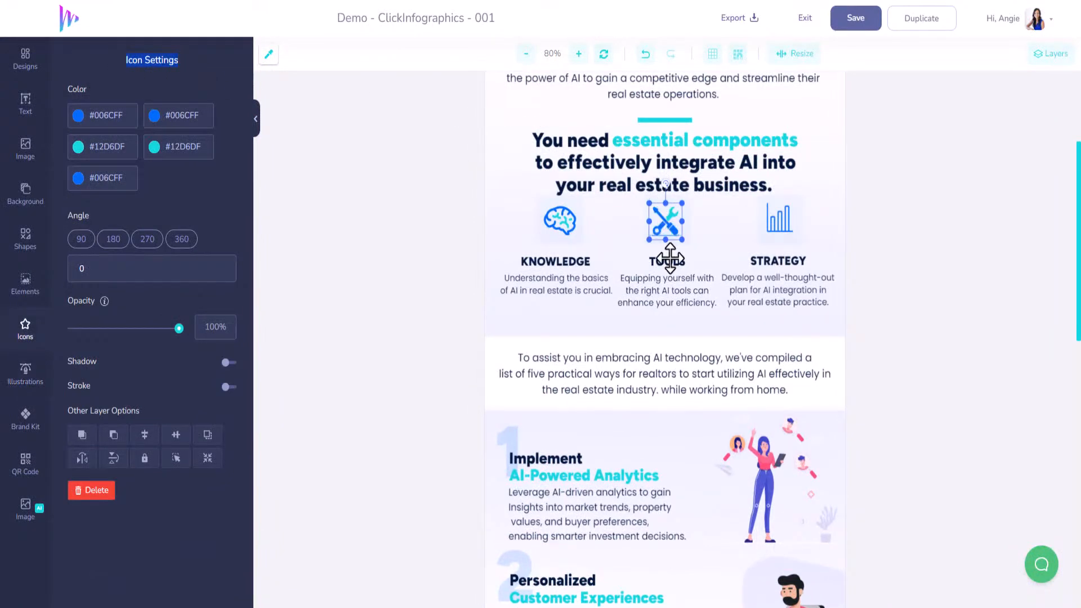
pyautogui.scroll(-4, 687, 253)
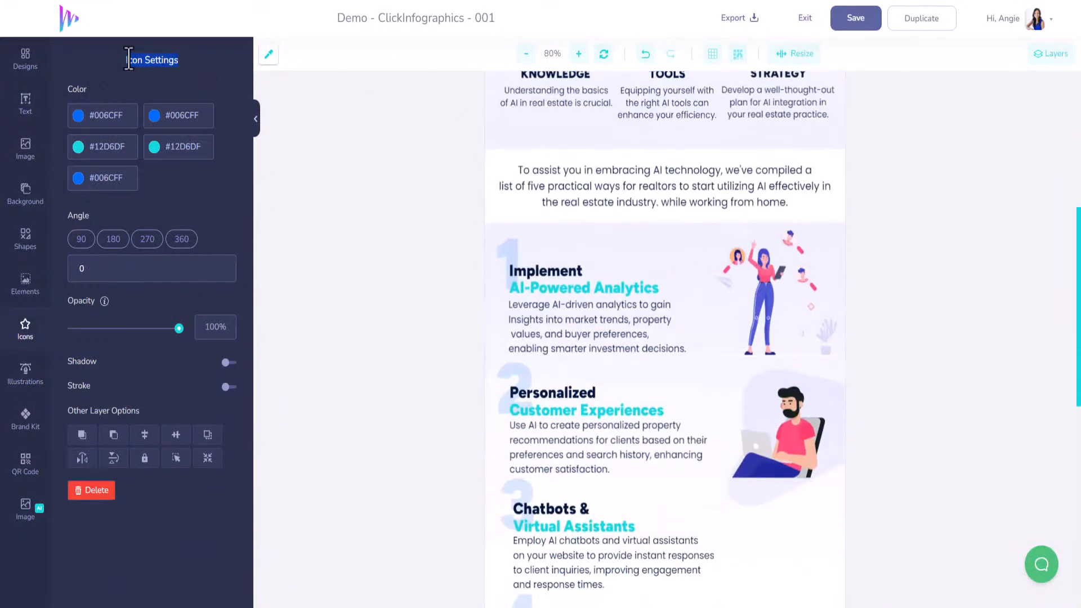
pyautogui.click(759, 276)
pyautogui.click(534, 287)
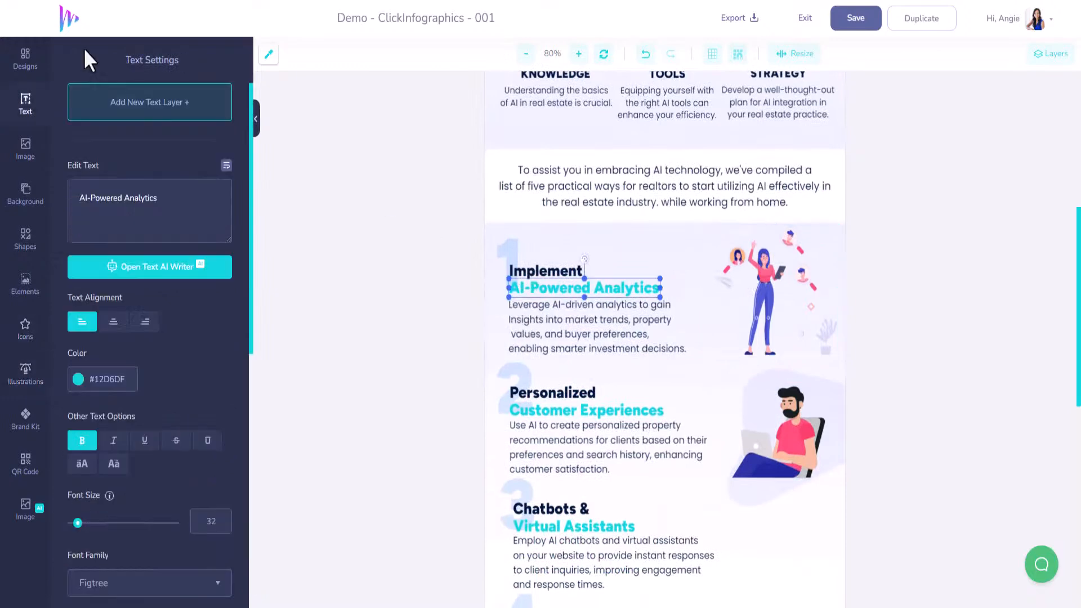
# Browse the illustration library's categories for artwork suited to the chatbots section
pyautogui.scroll(-4, 781, 346)
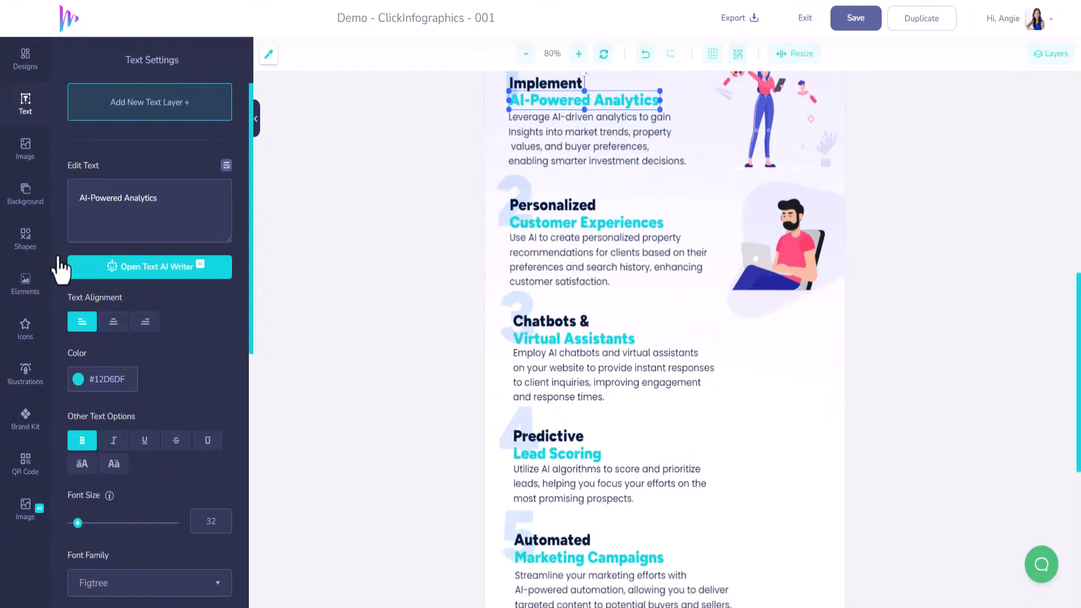
pyautogui.click(27, 375)
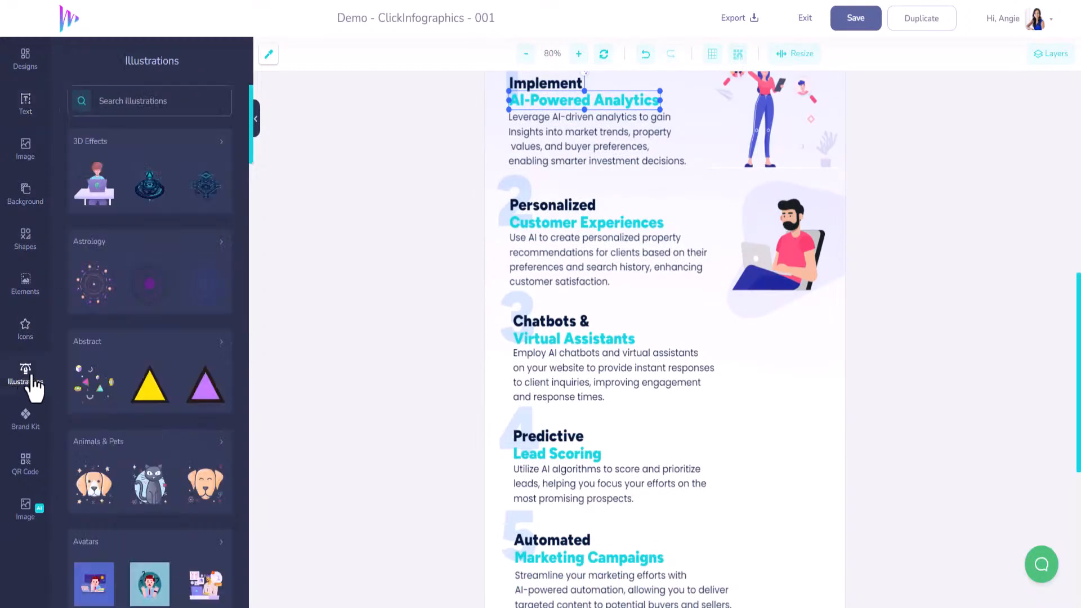
pyautogui.scroll(-5, 180, 389)
pyautogui.scroll(-6, 176, 393)
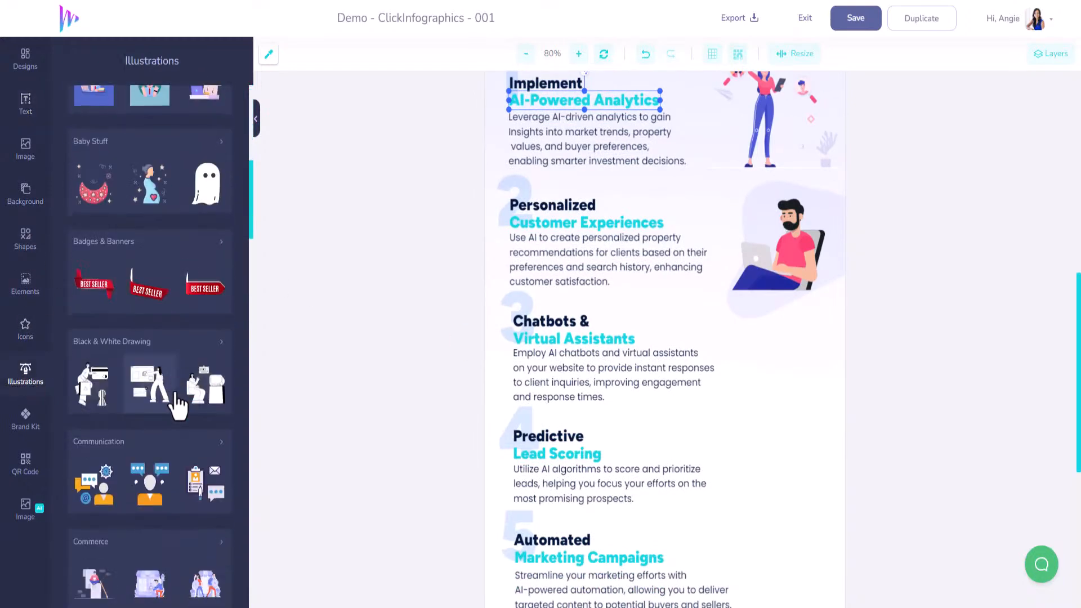
pyautogui.scroll(-6, 176, 401)
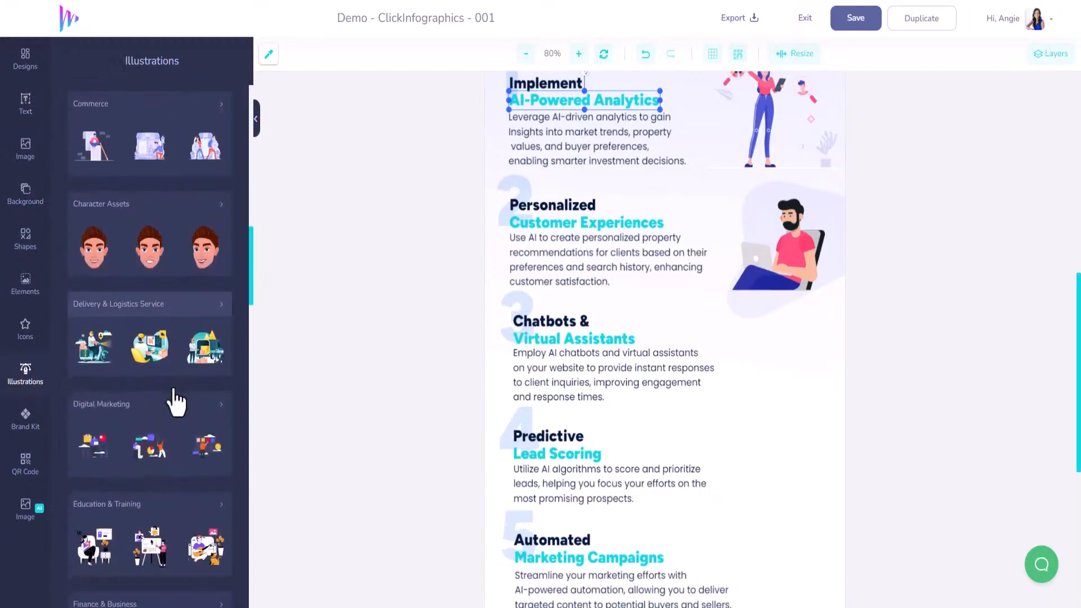
pyautogui.scroll(-2, 176, 401)
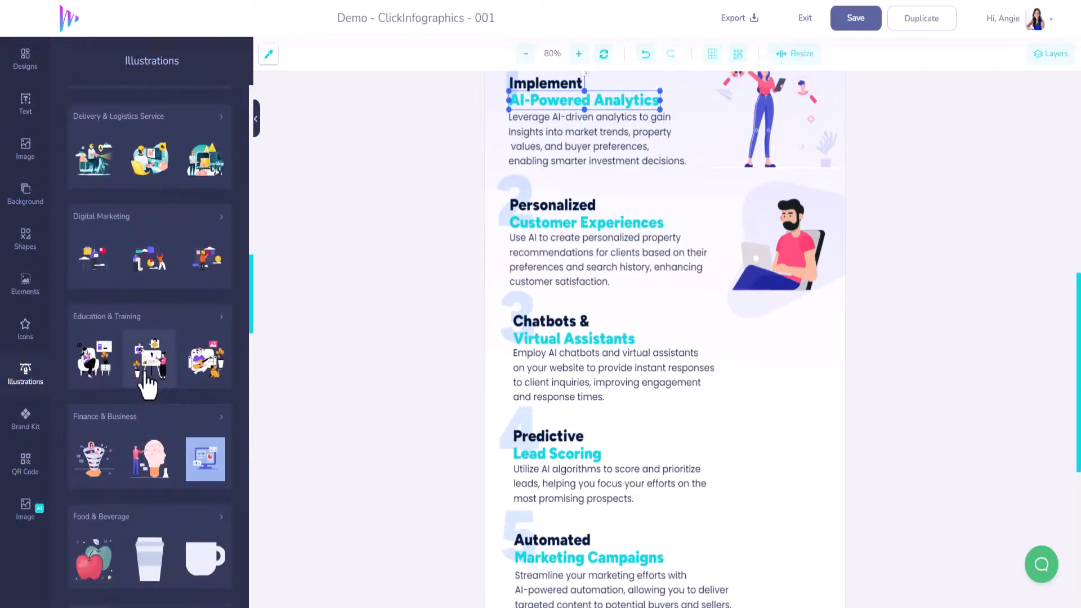
pyautogui.scroll(15, 158, 372)
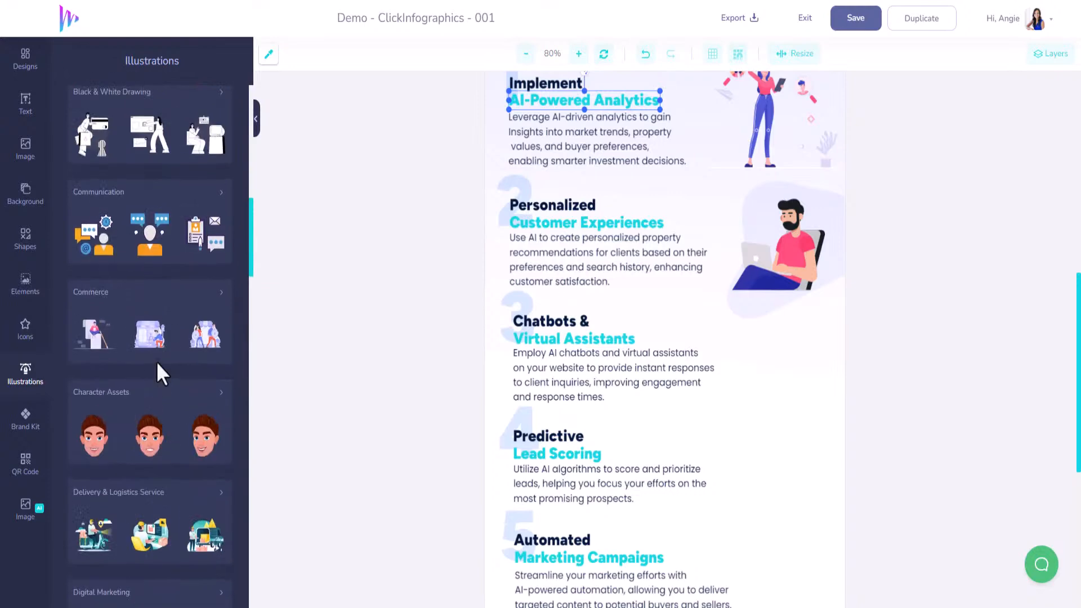
# Search the illustration library for "CHATBOT" and for "chat", comparing the style with the illustrations already in the infographic
pyautogui.click(145, 104)
pyautogui.write('CHATBOT')
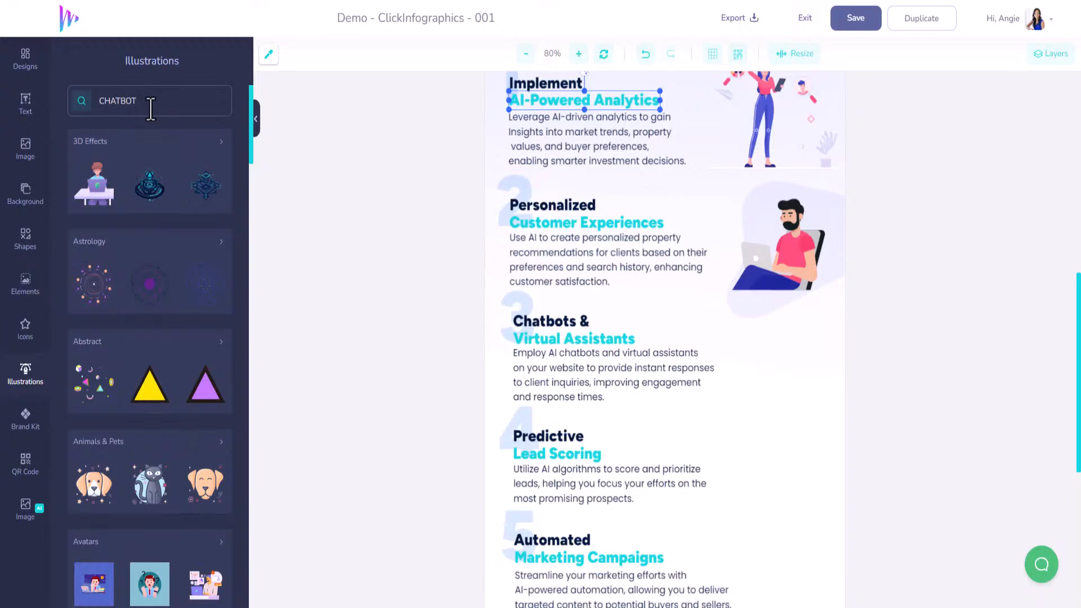
pyautogui.press('Return')
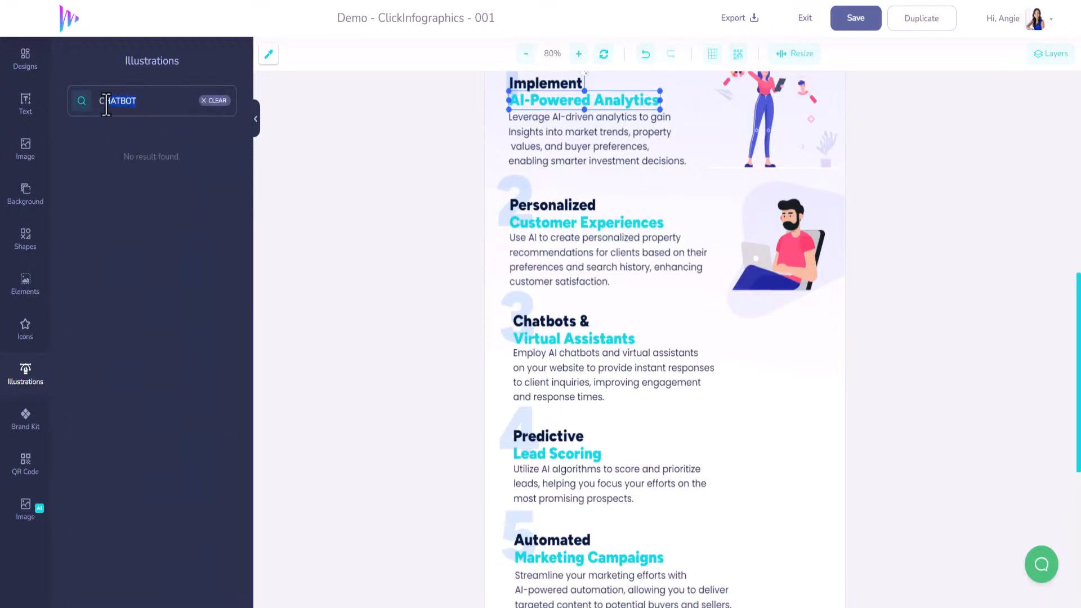
pyautogui.moveTo(106, 104); pyautogui.dragTo(87, 115)
pyautogui.click(82, 104)
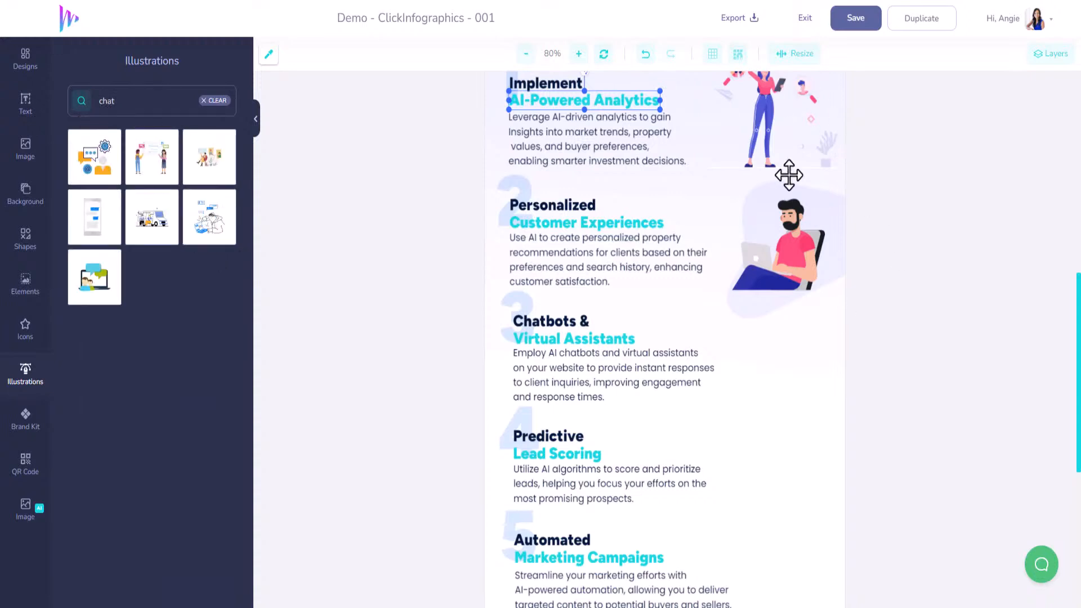
pyautogui.scroll(2, 795, 224)
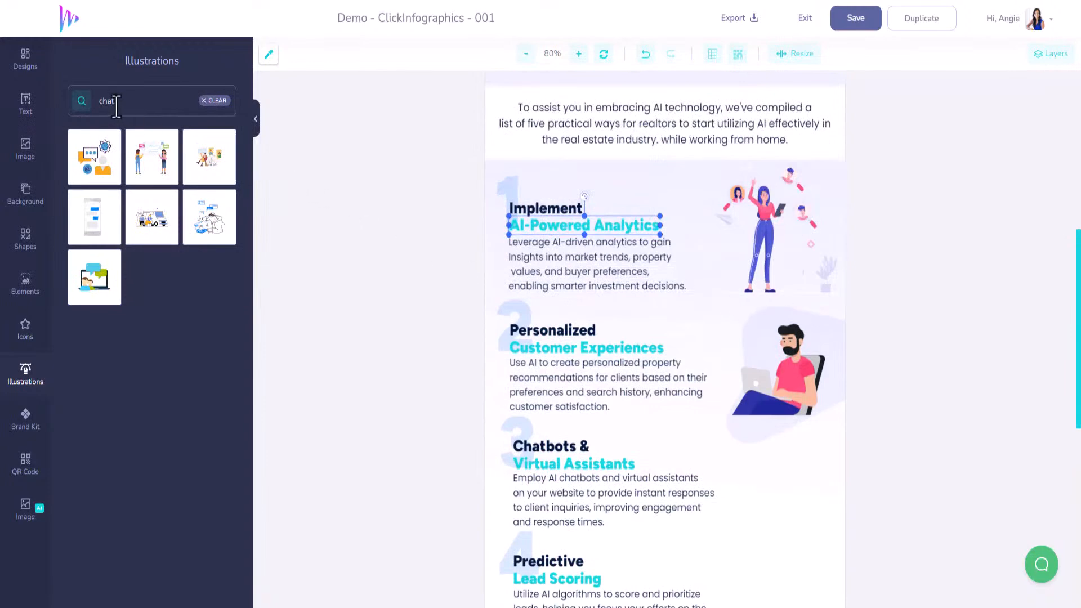
# Clear the illustration search and look through the whole Avatars category for a matching illustration
pyautogui.click(215, 100)
pyautogui.scroll(-3, 177, 319)
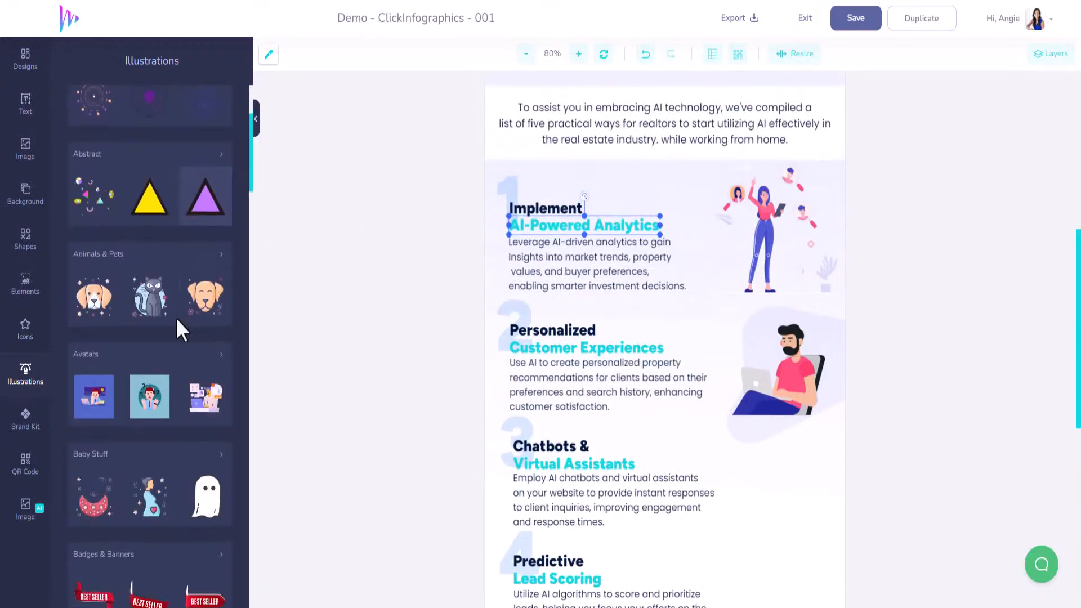
pyautogui.scroll(-5, 176, 333)
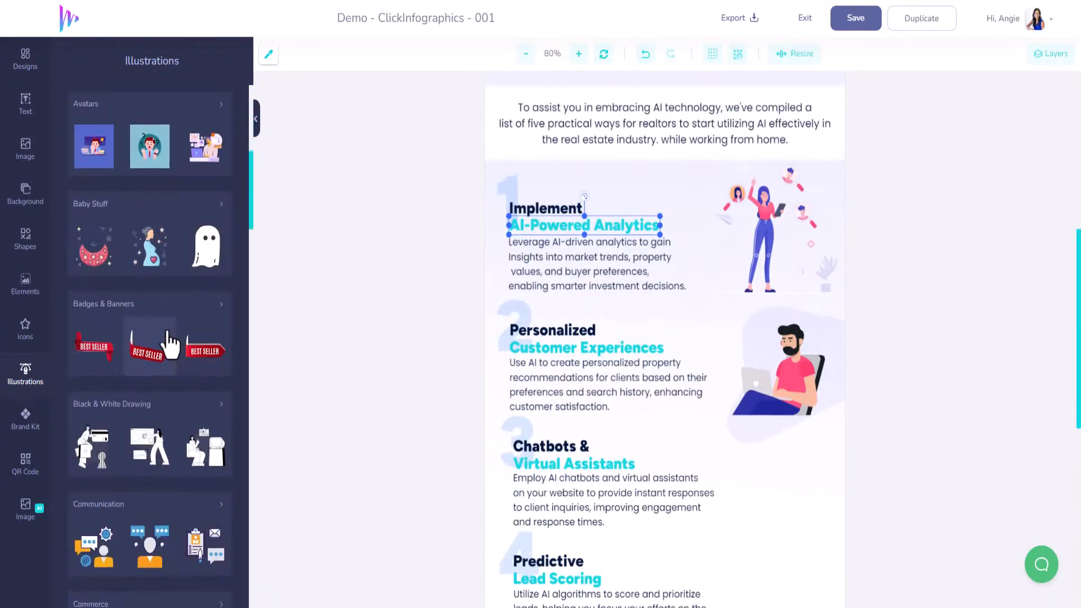
pyautogui.scroll(2, 224, 196)
pyautogui.click(225, 245)
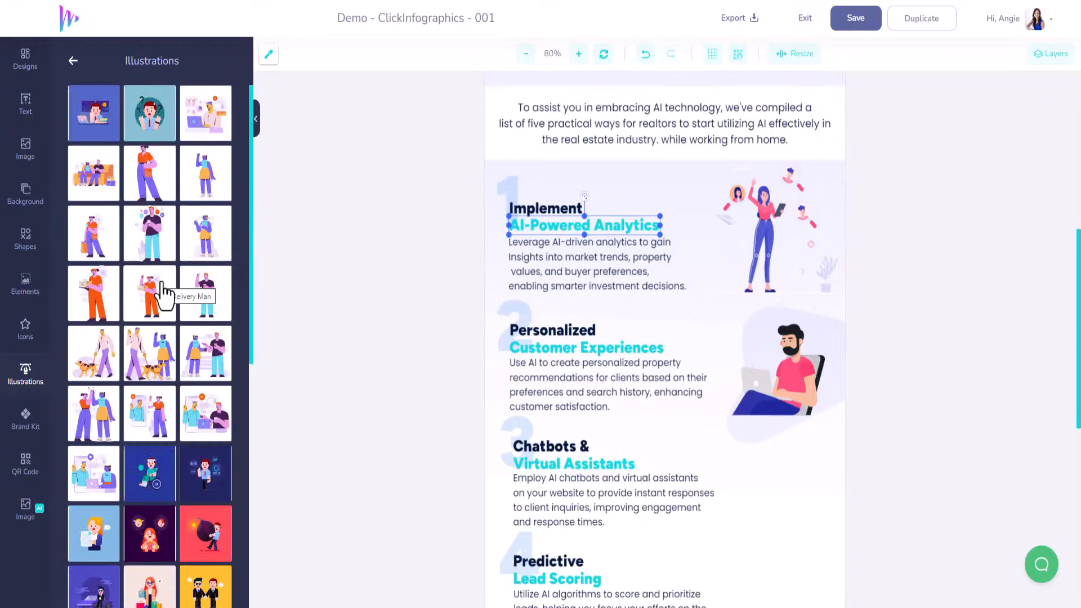
pyautogui.scroll(-4, 163, 293)
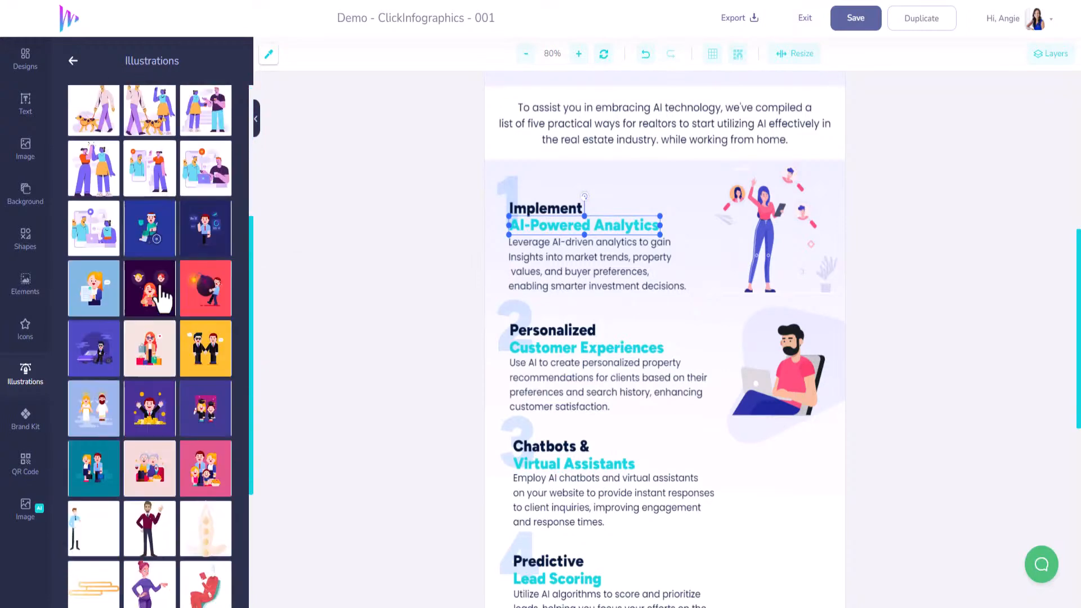
pyautogui.scroll(-4, 160, 292)
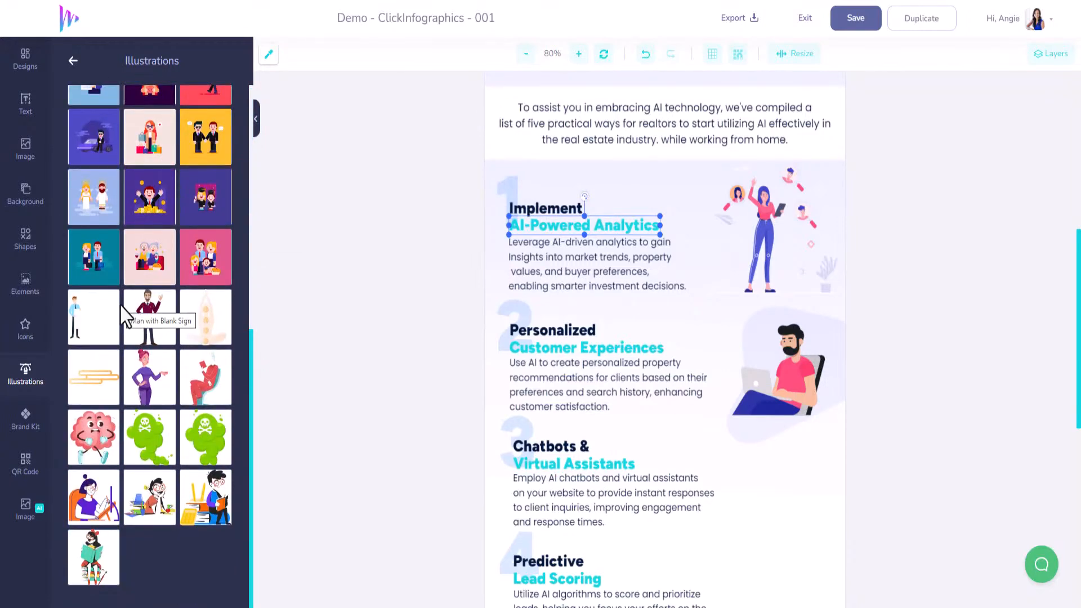
pyautogui.scroll(3, 124, 316)
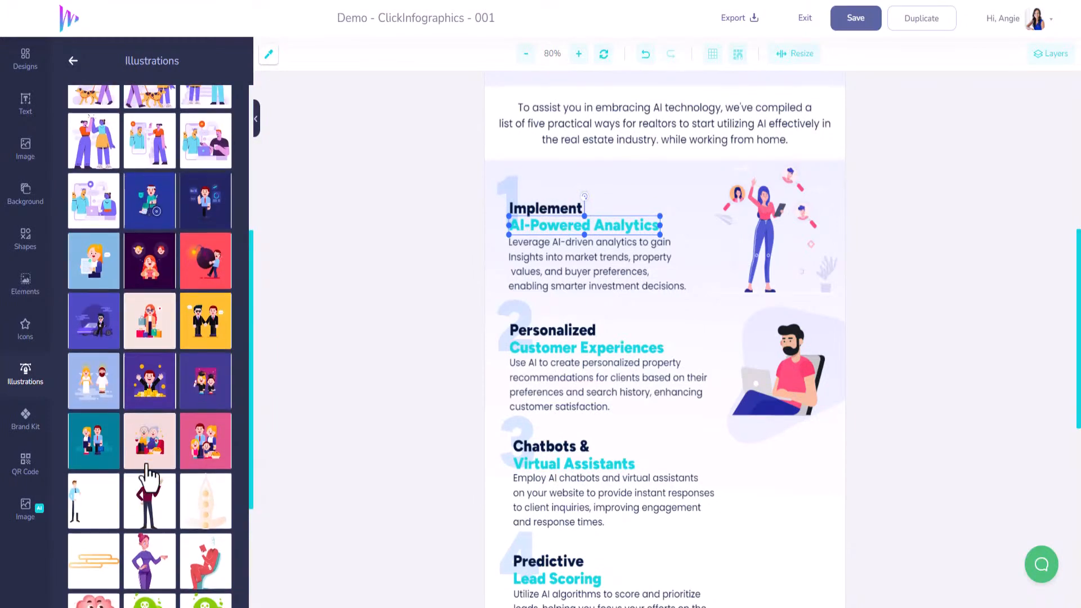
pyautogui.scroll(-3, 146, 467)
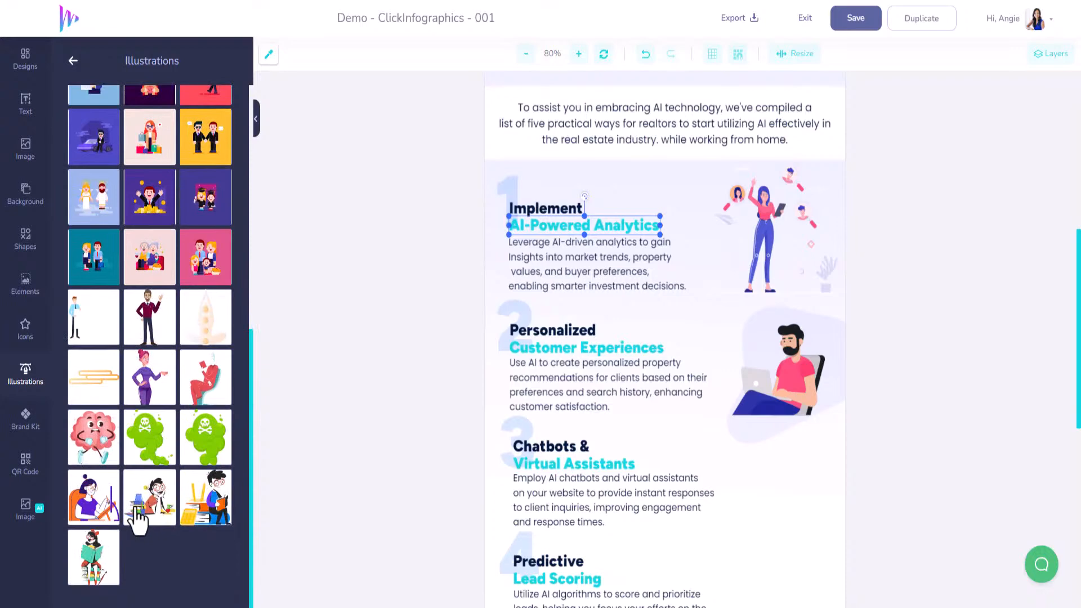
pyautogui.scroll(8, 138, 518)
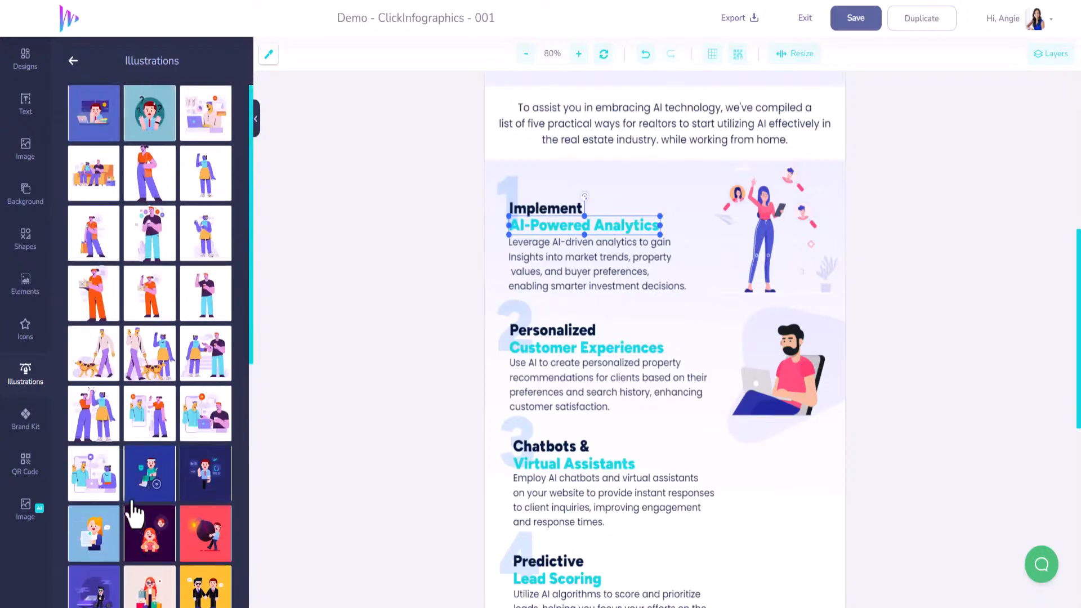
# Insert the avatar illustration of a woman chatting with a man on a phone screen, and shrink it to fit beside section 3's text
pyautogui.click(152, 428)
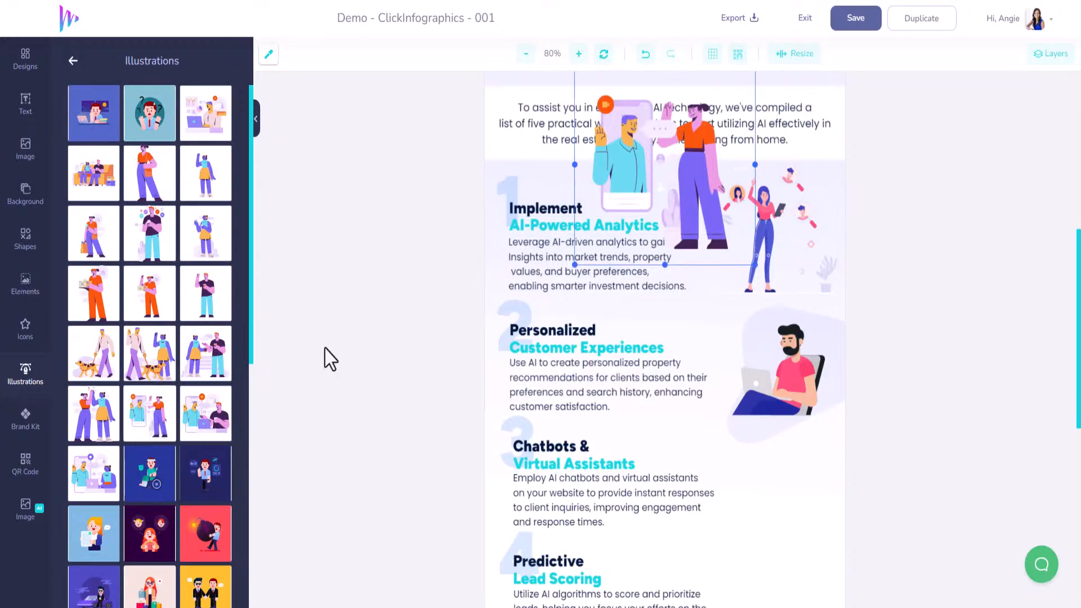
pyautogui.moveTo(681, 164); pyautogui.dragTo(782, 490)
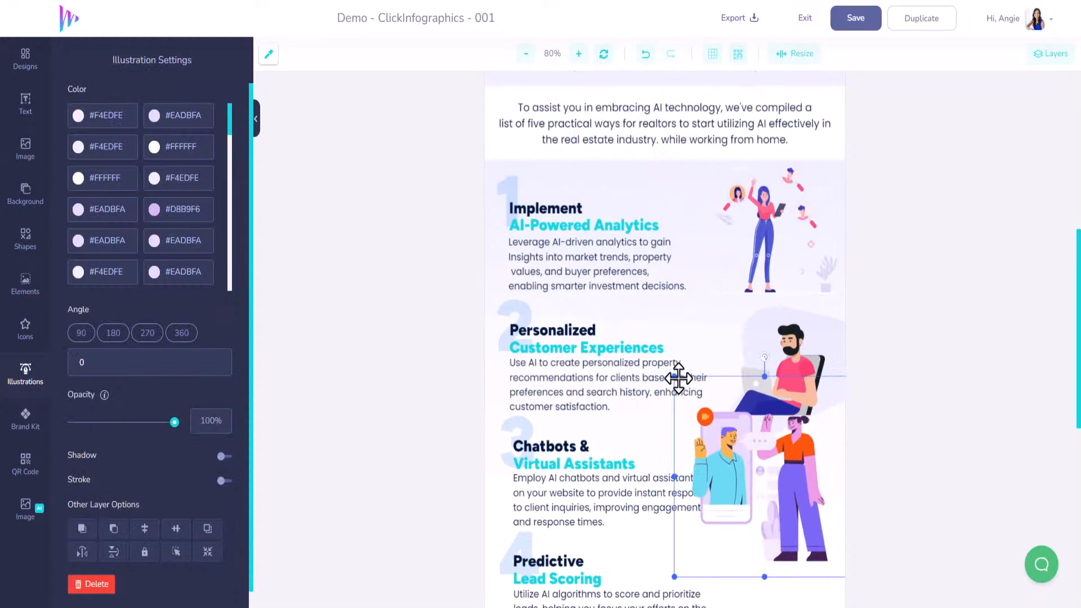
pyautogui.moveTo(724, 431); pyautogui.dragTo(722, 428)
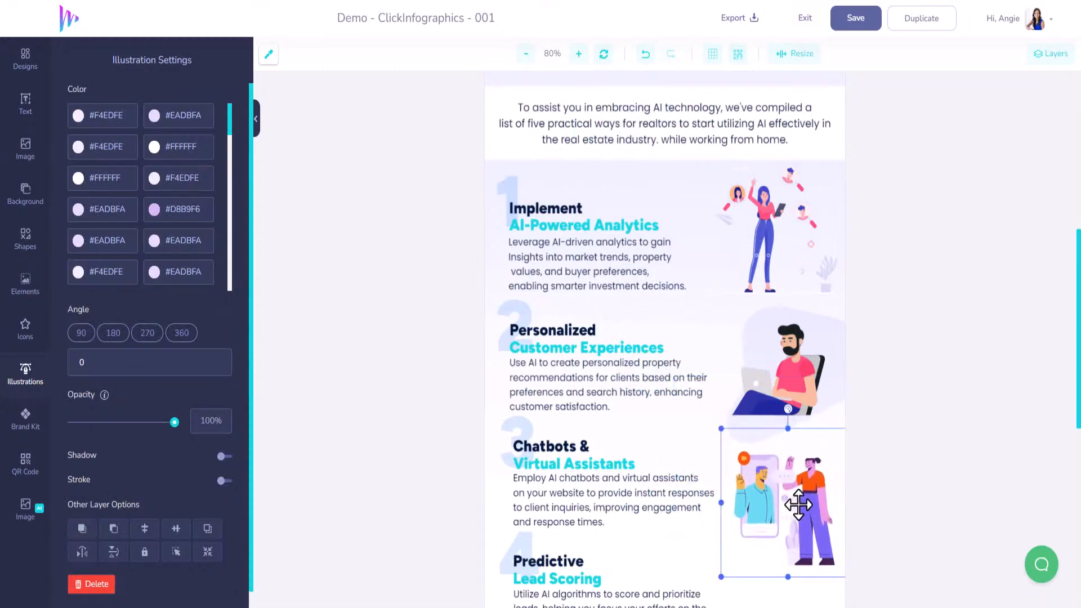
# Nudge section 3's illustration closer to the text, sample the headings' turquoise, and set its first #EADBFA colour to #3DDDE5
pyautogui.scroll(-3, 876, 459)
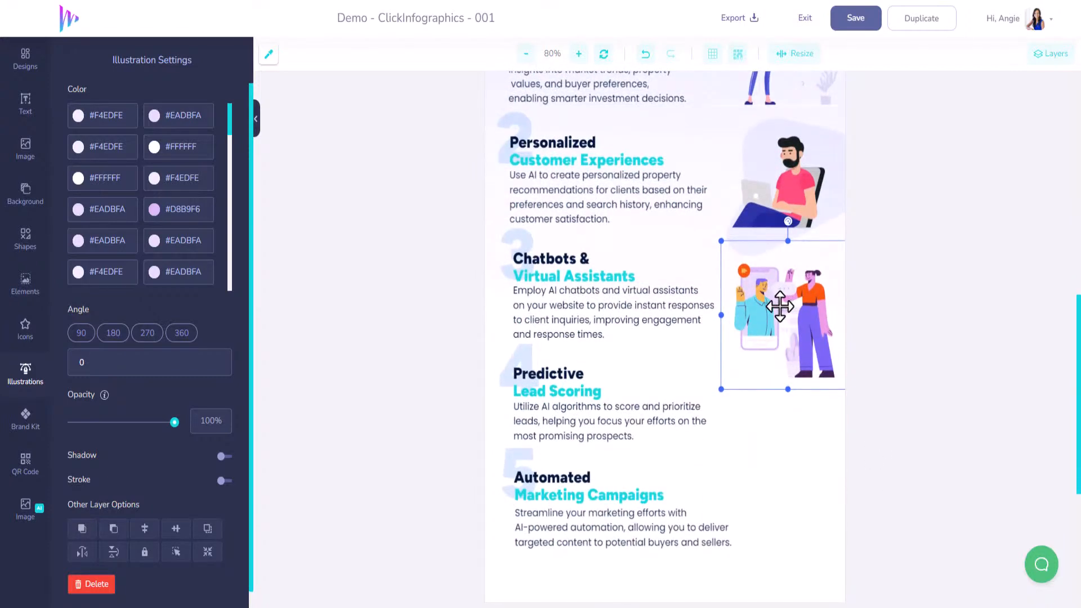
pyautogui.moveTo(780, 307); pyautogui.dragTo(778, 307)
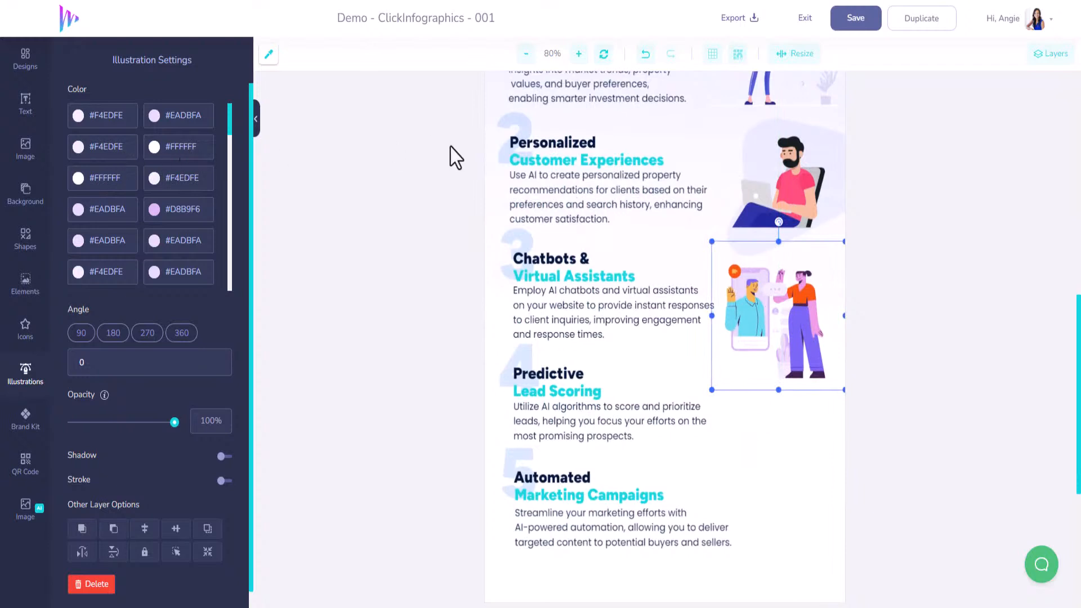
pyautogui.click(268, 53)
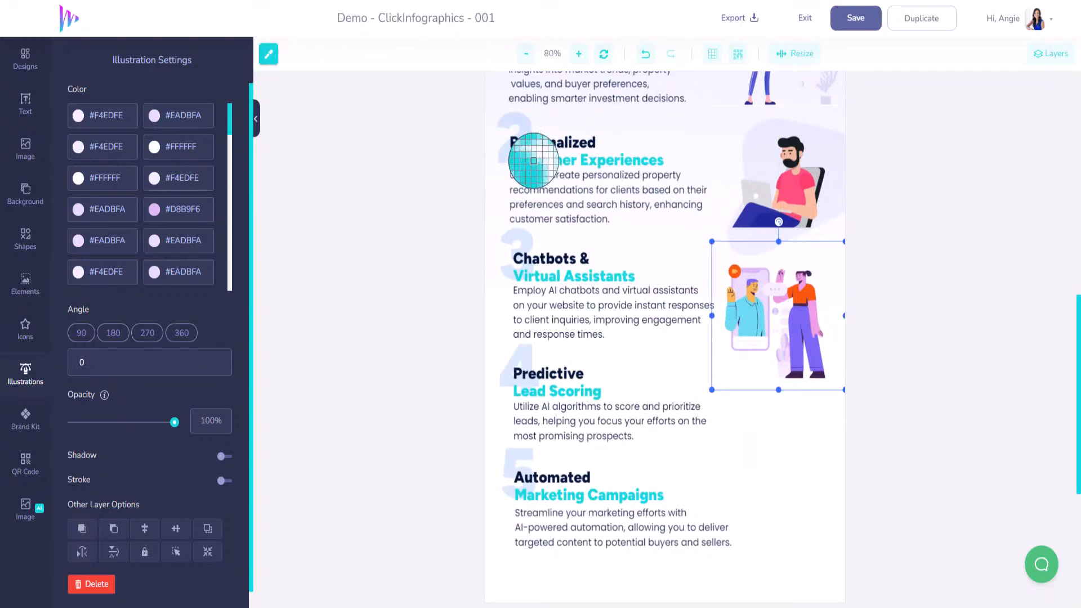
pyautogui.click(533, 160)
pyautogui.click(165, 124)
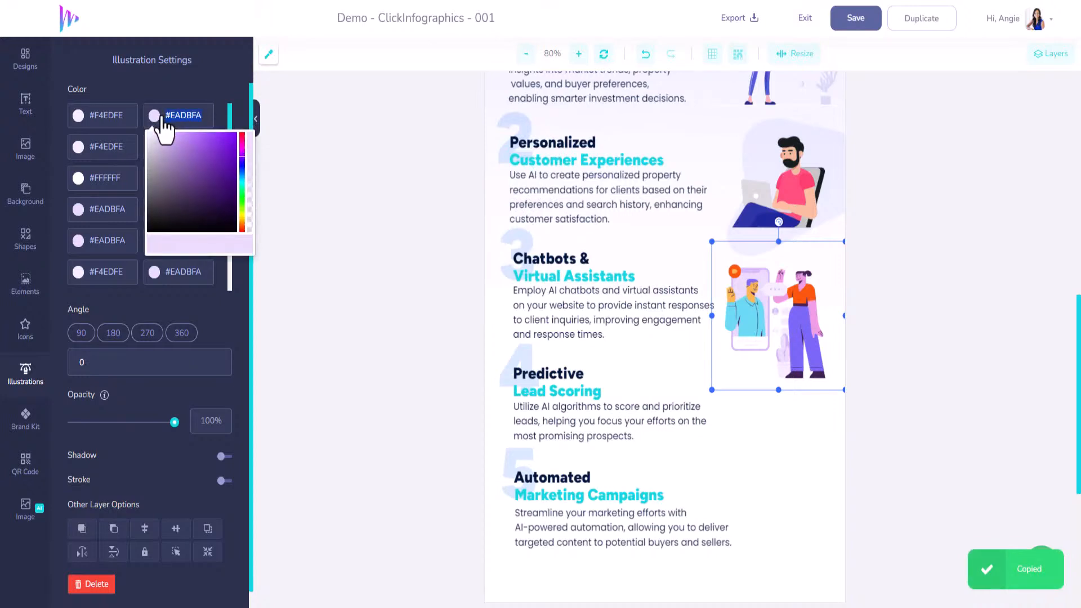
pyautogui.hotkey('ctrl', 'v')
# Apply turquoise #3DDDE5 to five more pale colours of section 3's illustration, including the first two #FFFFFF entries
pyautogui.click(191, 274)
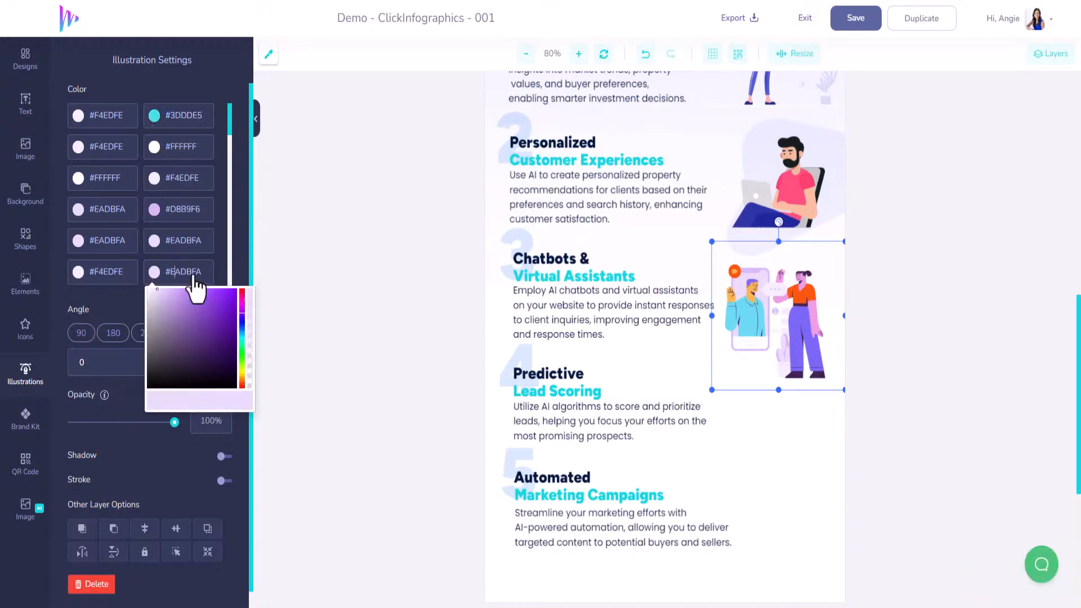
pyautogui.moveTo(209, 275); pyautogui.dragTo(149, 272)
pyautogui.click(122, 213)
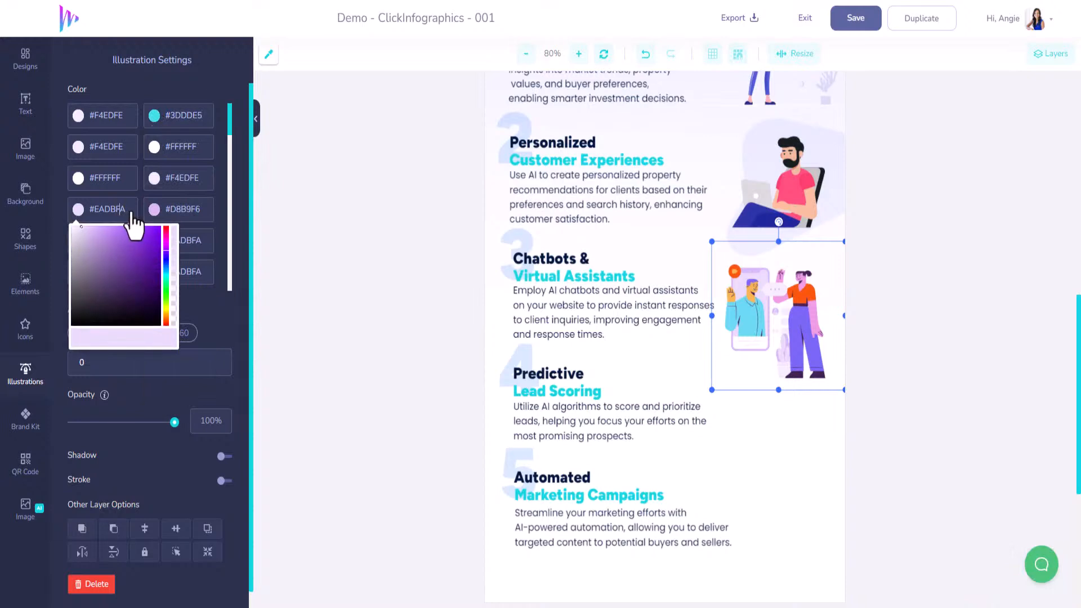
pyautogui.moveTo(131, 212); pyautogui.dragTo(77, 212)
pyautogui.hotkey('ctrl', 'v')
pyautogui.click(108, 180)
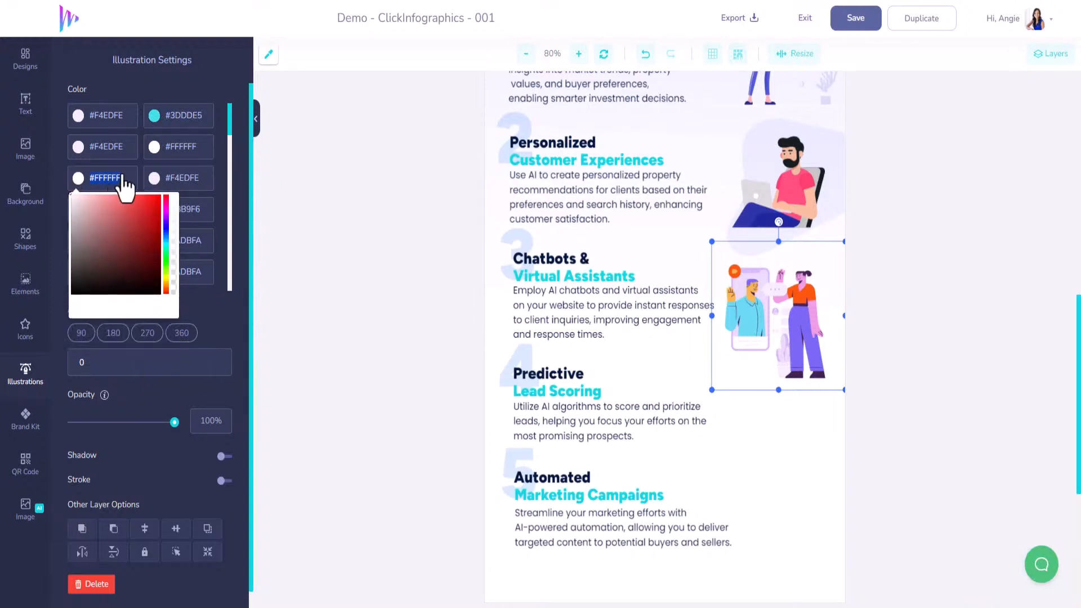
pyautogui.hotkey('ctrl', 'v')
pyautogui.click(123, 146)
pyautogui.moveTo(132, 148); pyautogui.dragTo(79, 147)
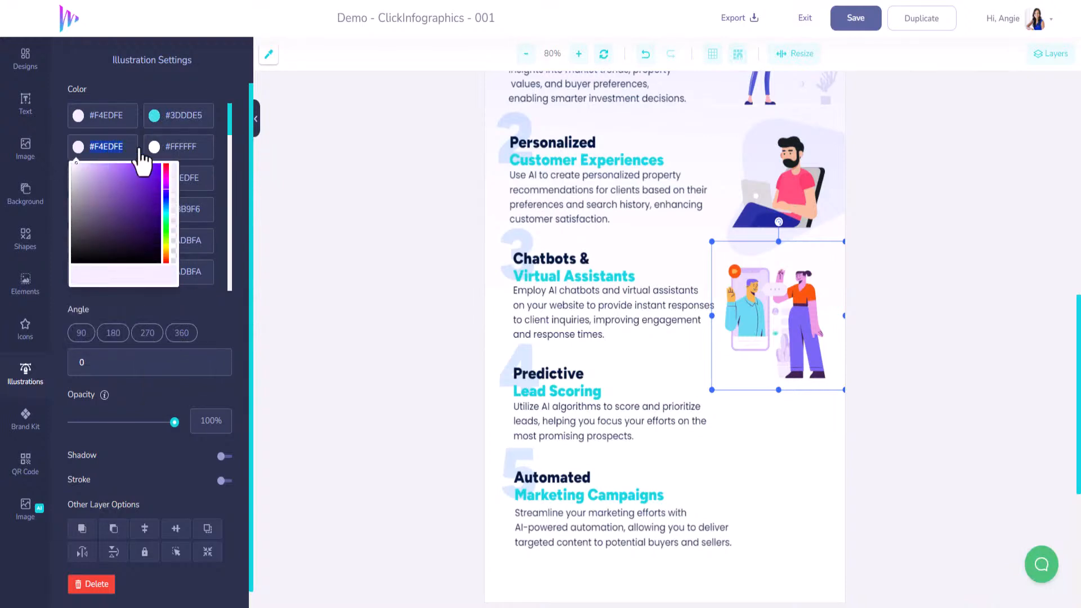
pyautogui.hotkey('ctrl', 'v')
pyautogui.click(195, 148)
pyautogui.moveTo(204, 147); pyautogui.dragTo(77, 118)
pyautogui.hotkey('ctrl', 'v')
pyautogui.click(122, 115)
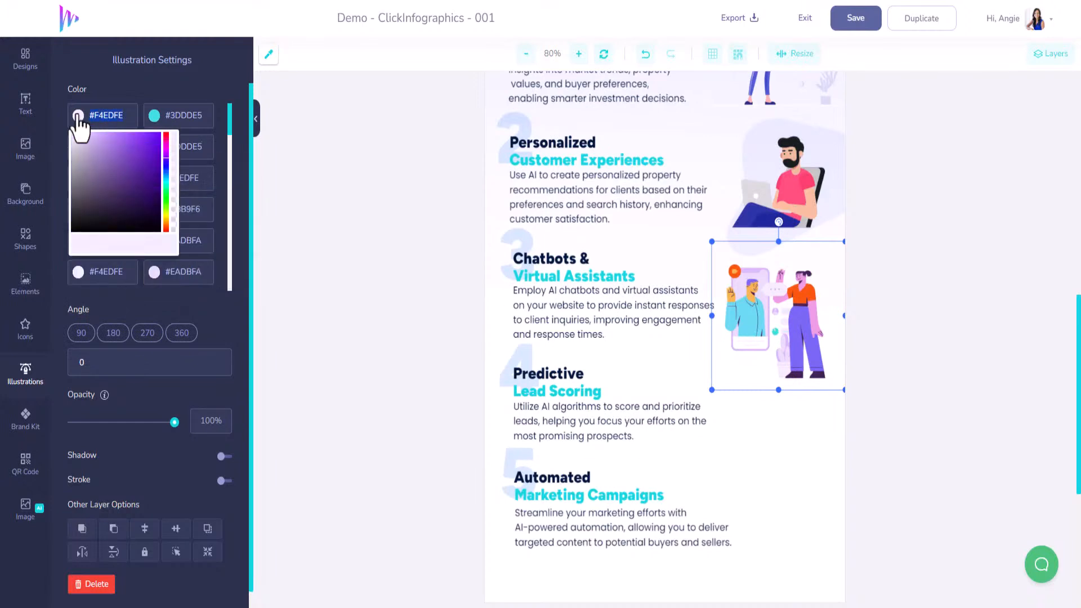
pyautogui.hotkey('ctrl', 'v')
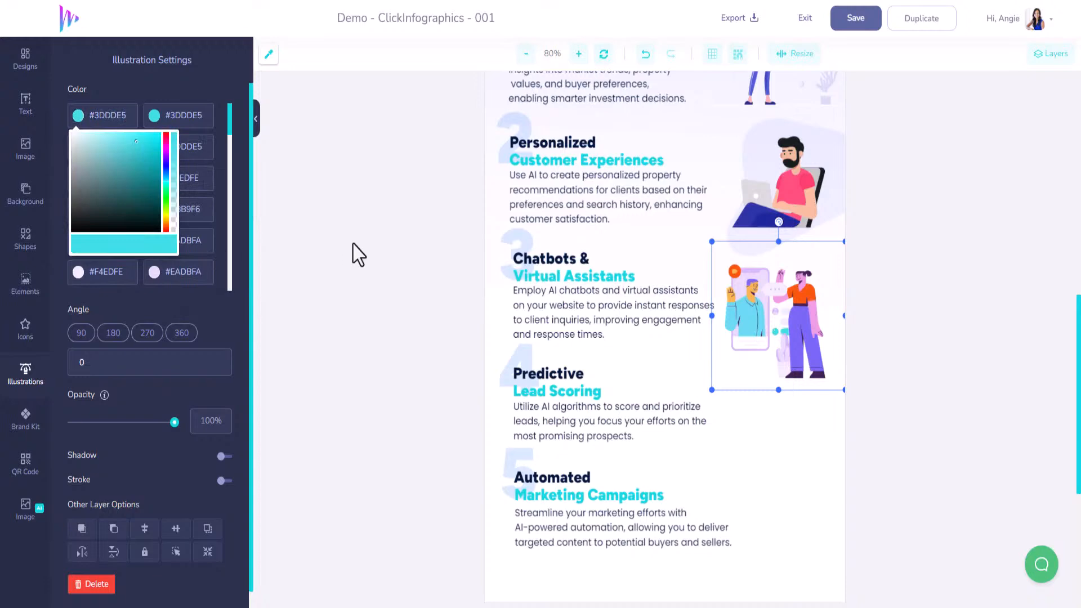
pyautogui.click(340, 252)
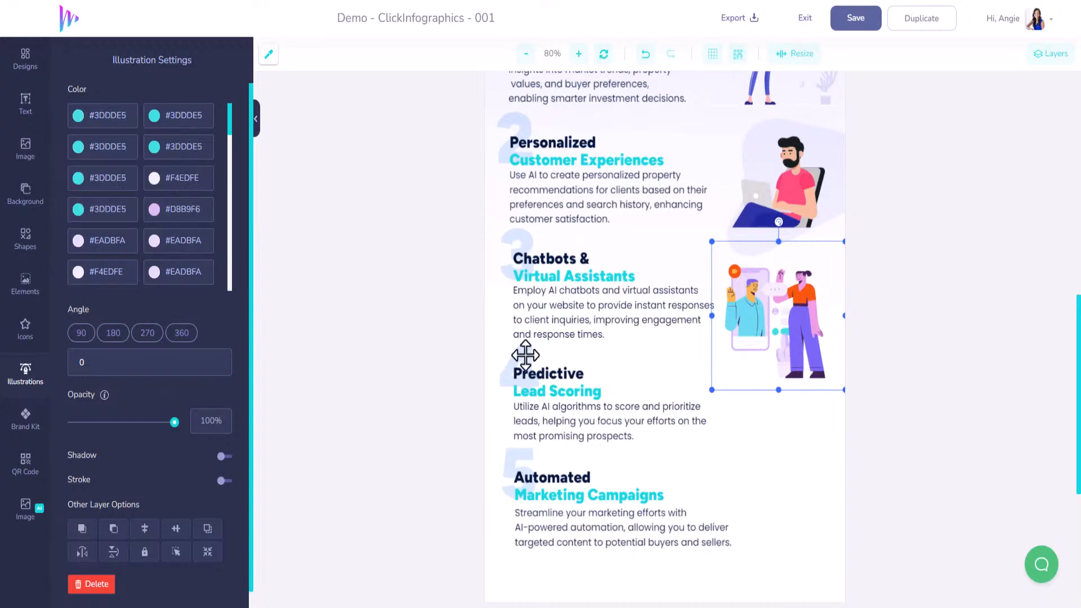
# Sample the blue from the infographic's header illustration and set the first remaining #EADBFA colour of section 3's illustration to #006CFF
pyautogui.scroll(10, 525, 355)
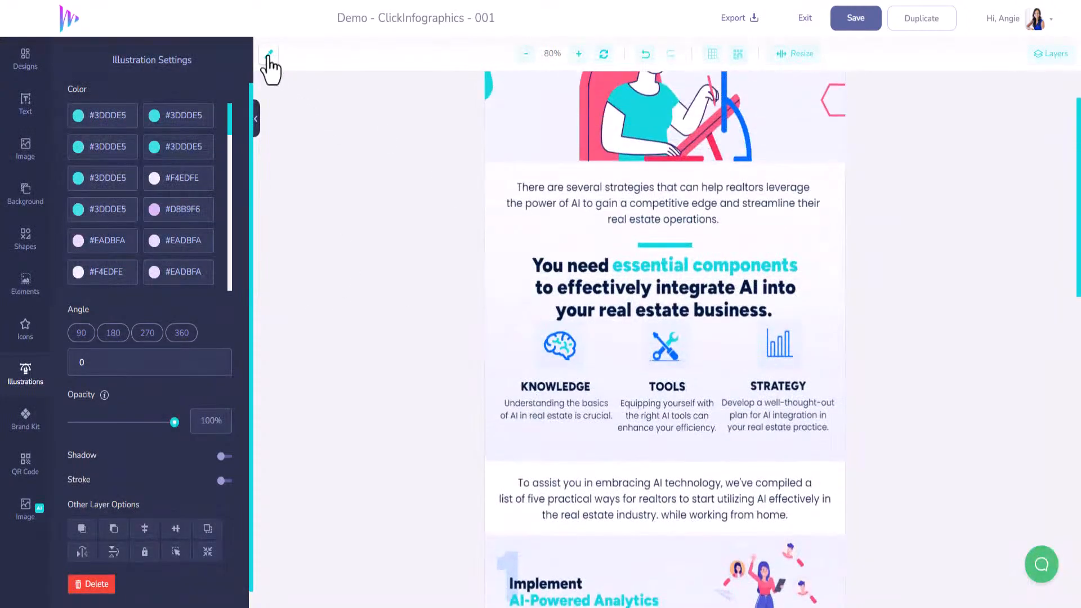
pyautogui.click(717, 101)
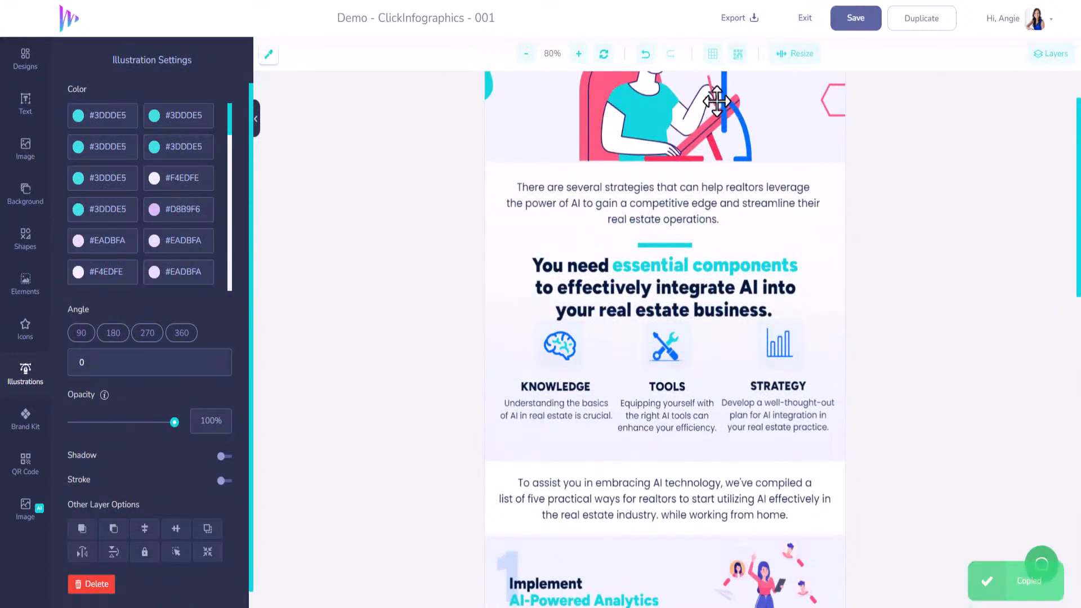
pyautogui.click(128, 248)
pyautogui.hotkey('ctrl', 'v')
# Apply blue #006CFF to the #D8B9F6 colour and the remaining #EADBFA and #F4EDFE entries among section 3's first twelve illustration colours
pyautogui.scroll(-9, 350, 289)
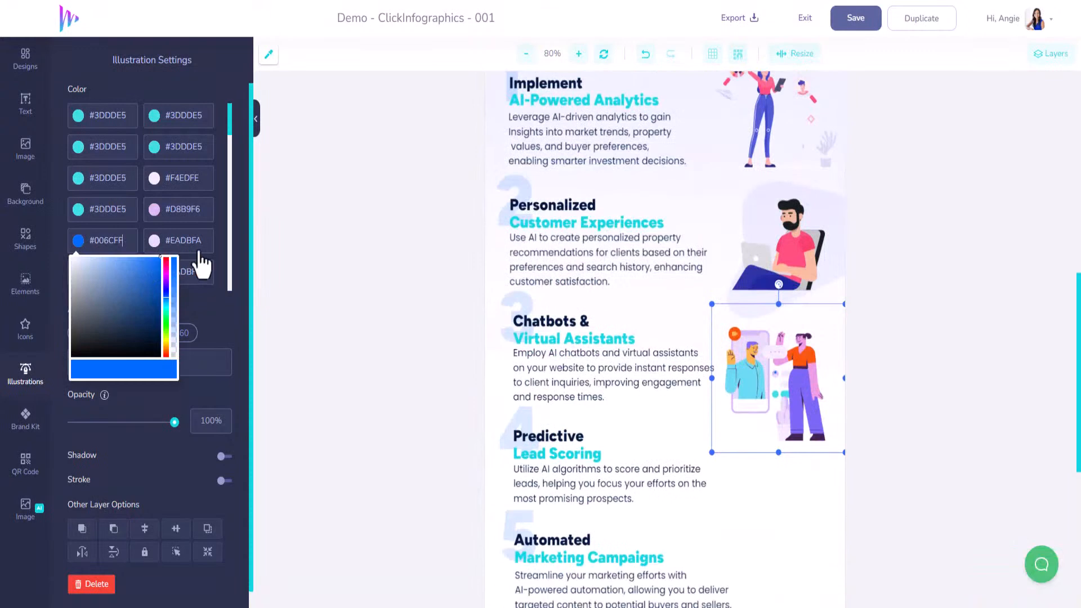
pyautogui.moveTo(206, 245); pyautogui.dragTo(167, 243)
pyautogui.moveTo(207, 209); pyautogui.dragTo(187, 211)
pyautogui.hotkey('ctrl', 'v')
pyautogui.click(107, 241)
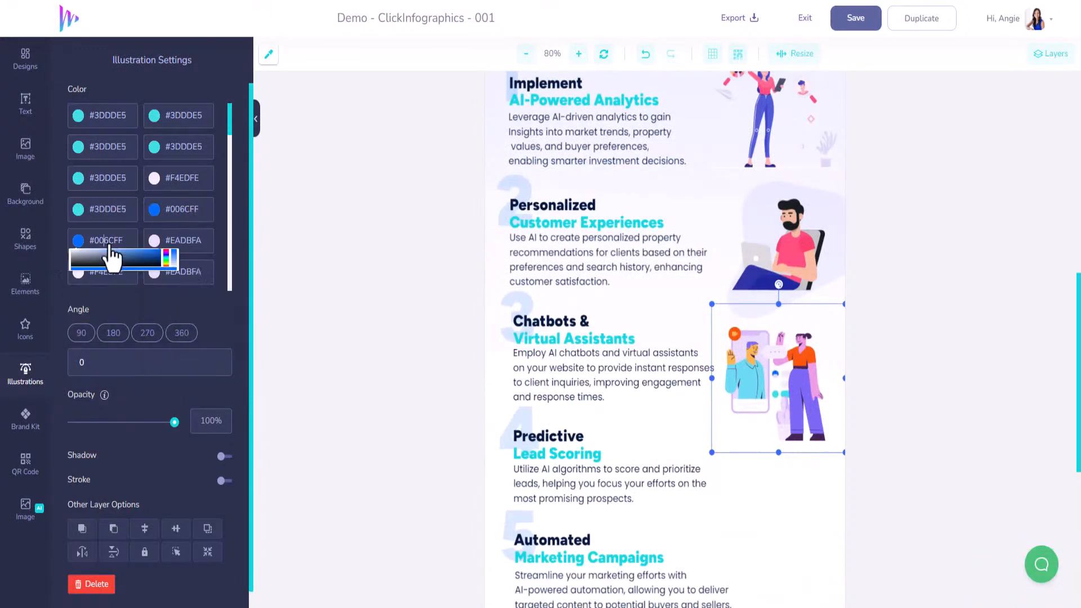
pyautogui.moveTo(208, 271); pyautogui.dragTo(164, 274)
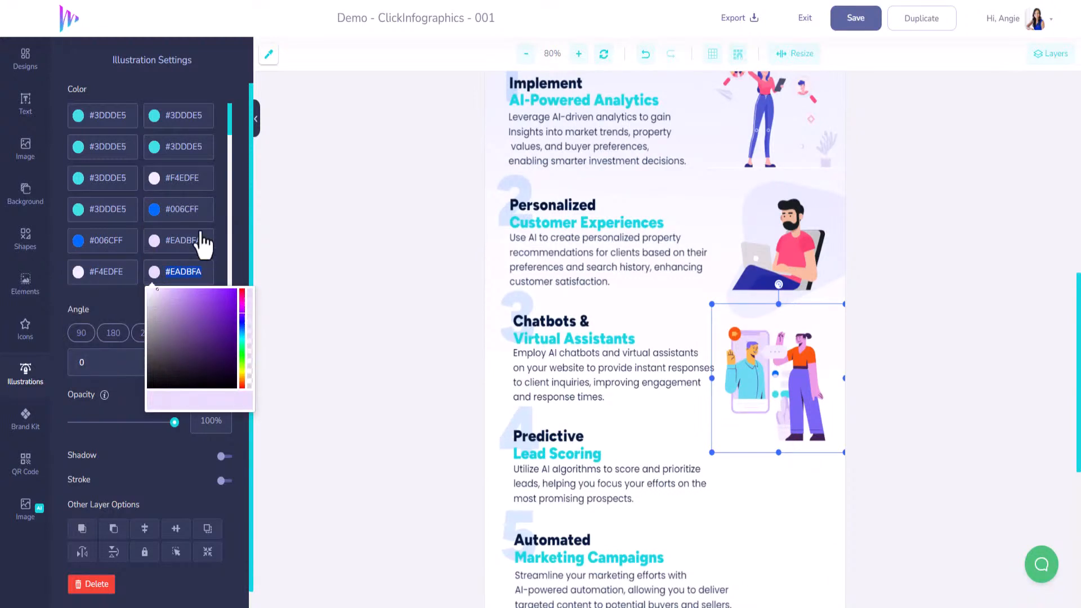
pyautogui.hotkey('ctrl', 'v')
pyautogui.moveTo(207, 243); pyautogui.dragTo(164, 241)
pyautogui.hotkey('ctrl', 'v')
pyautogui.moveTo(206, 179); pyautogui.dragTo(165, 180)
pyautogui.hotkey('ctrl', 'v')
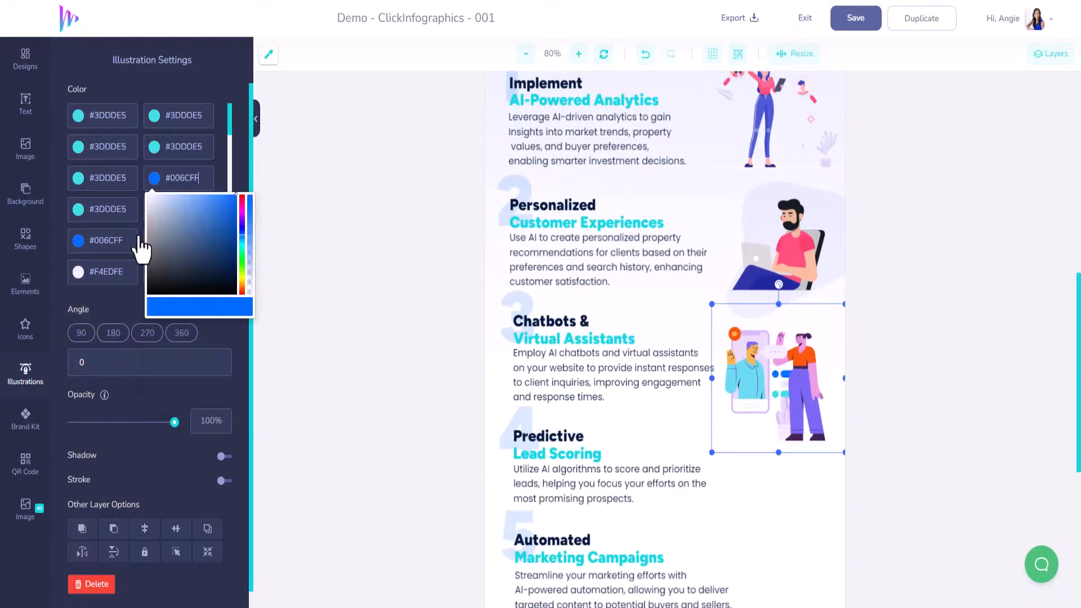
pyautogui.moveTo(127, 272); pyautogui.dragTo(89, 275)
pyautogui.hotkey('ctrl', 'v')
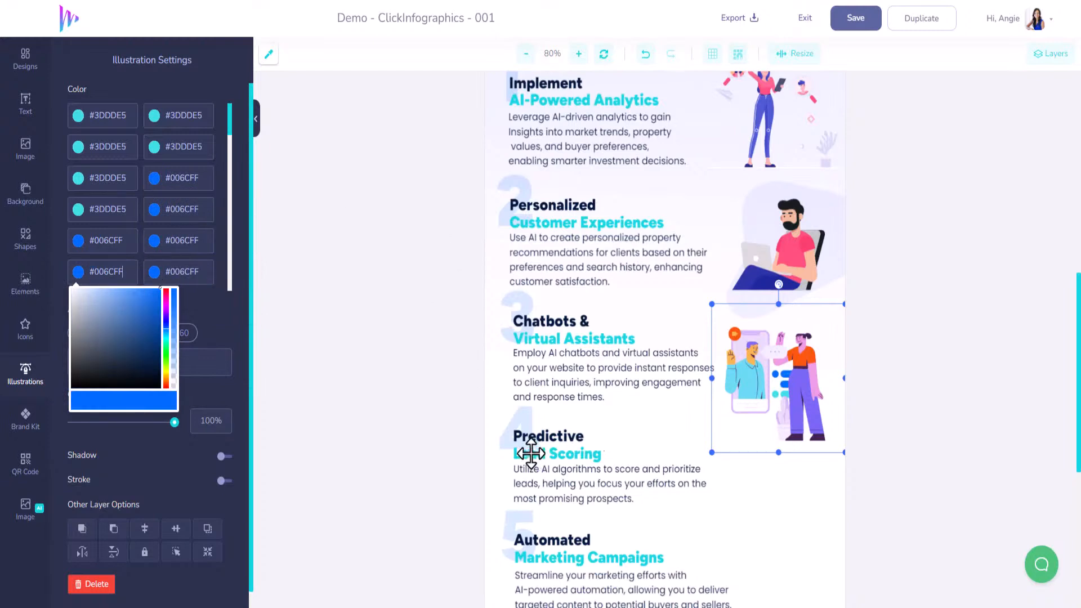
pyautogui.click(916, 399)
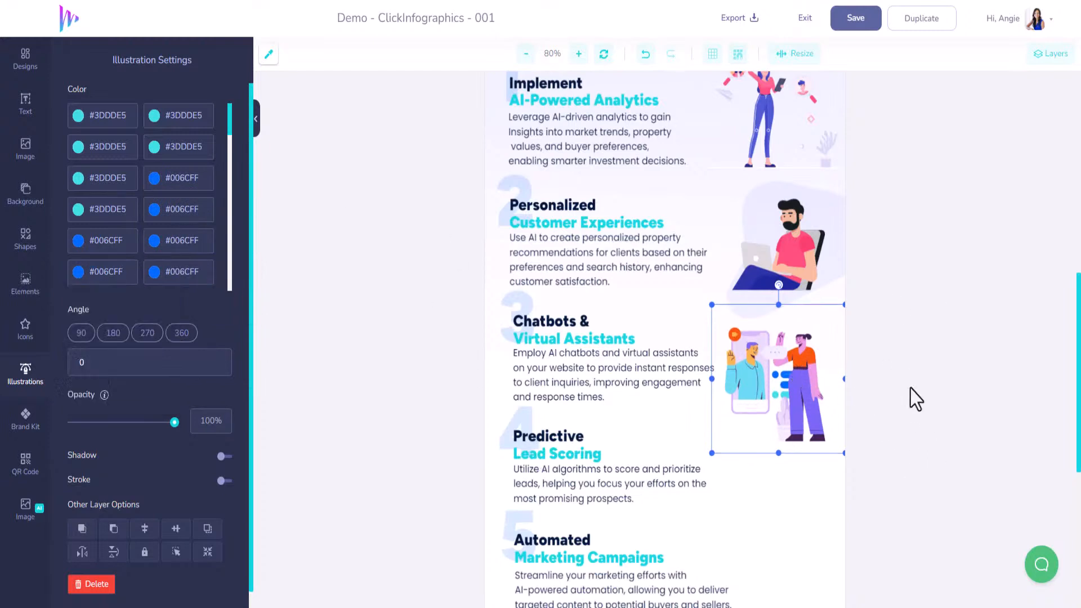
# Insert the illustration of a man at a laptop with charts, shrink it, and place it beside section 4's text
pyautogui.scroll(-3, 783, 417)
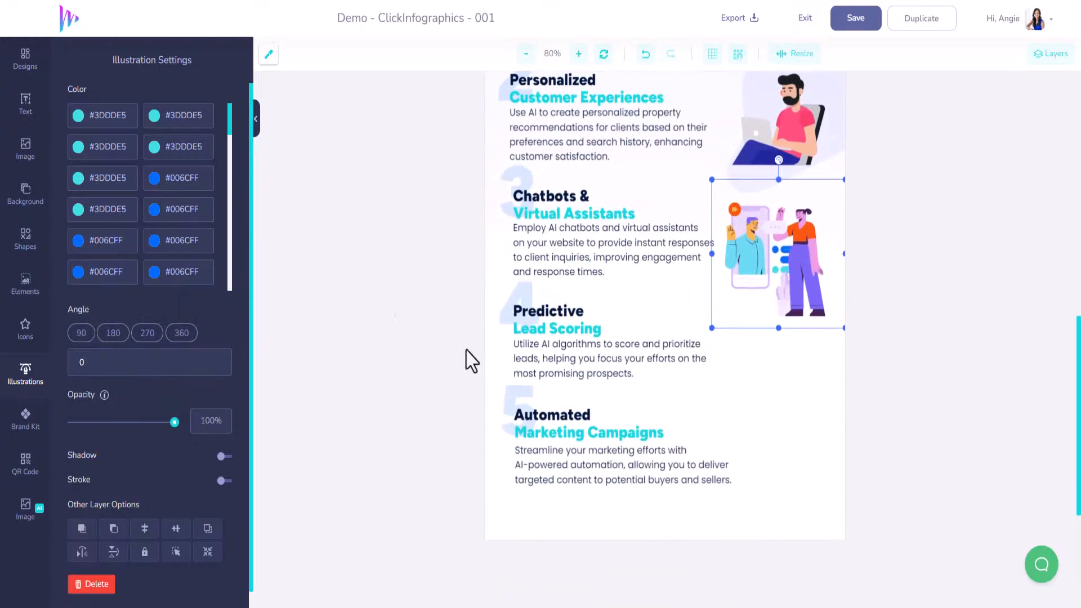
pyautogui.click(25, 374)
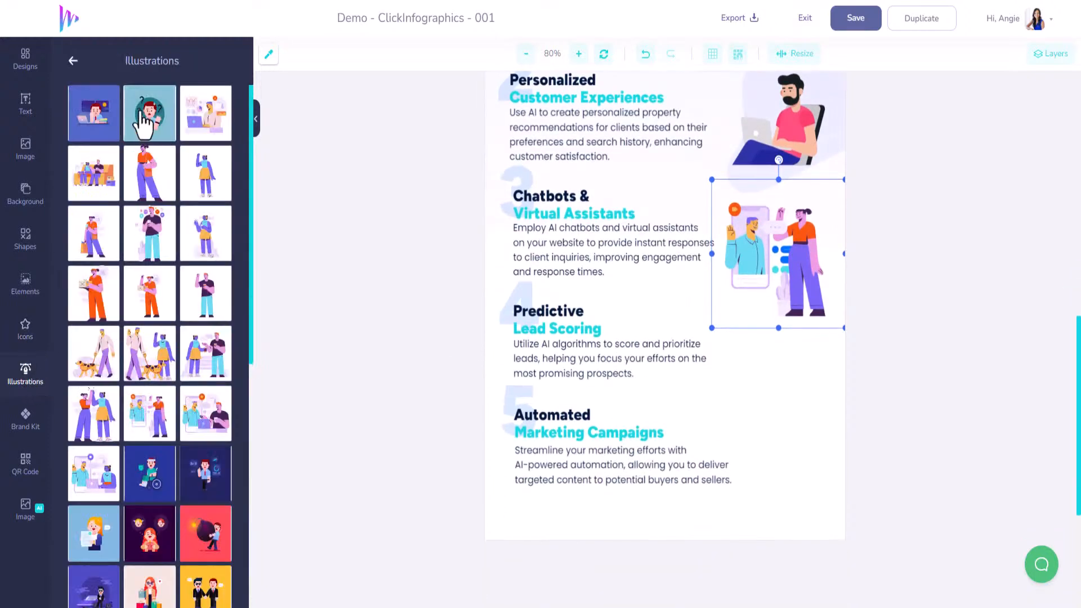
pyautogui.click(210, 130)
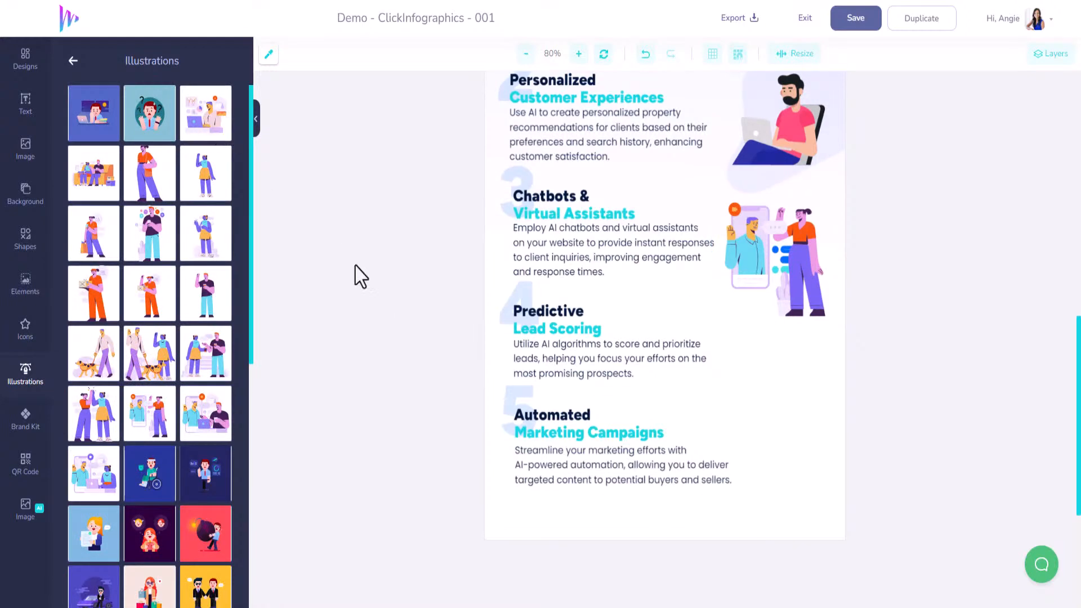
pyautogui.scroll(5, 357, 276)
pyautogui.moveTo(730, 499); pyautogui.dragTo(740, 554)
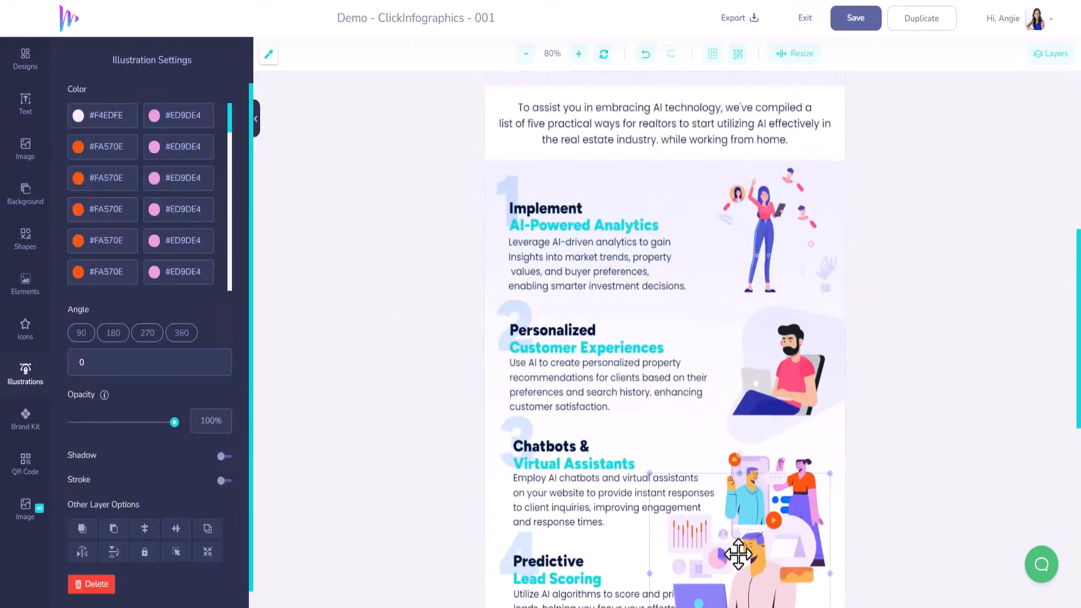
pyautogui.scroll(-6, 676, 429)
pyautogui.moveTo(712, 247); pyautogui.dragTo(725, 260)
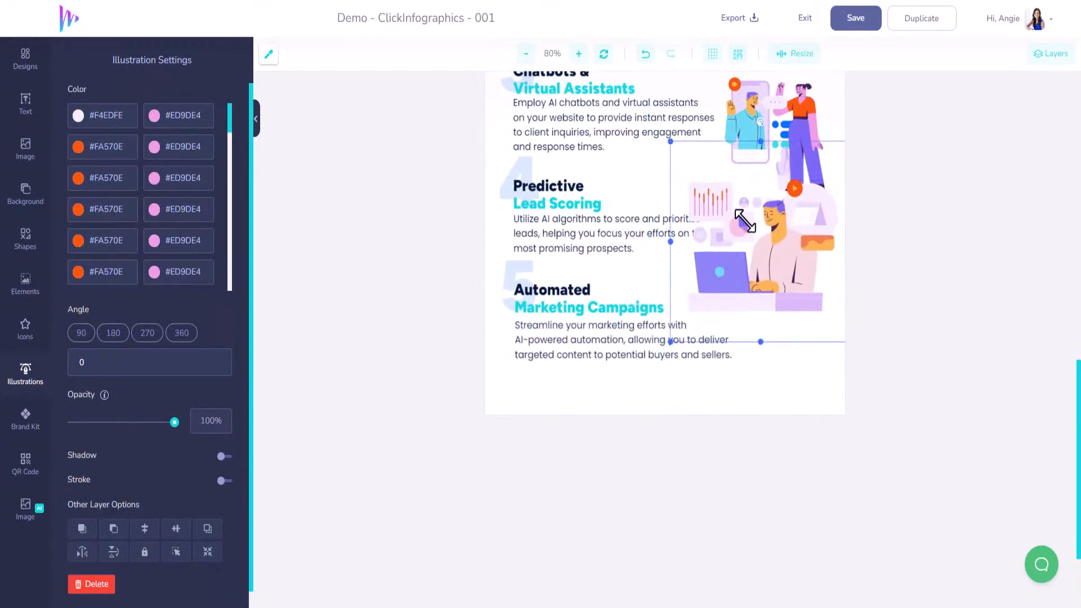
pyautogui.moveTo(674, 141); pyautogui.dragTo(746, 222)
pyautogui.moveTo(805, 285); pyautogui.dragTo(787, 249)
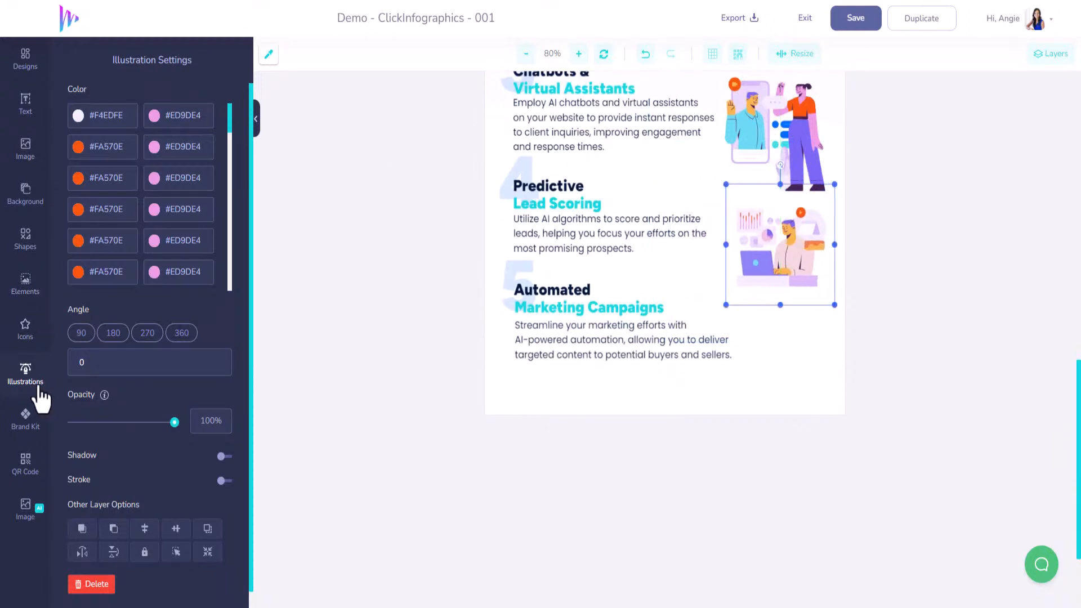
# Change the first five orange #FA570E colours of section 4's illustration to blue #006CFF
pyautogui.click(130, 144)
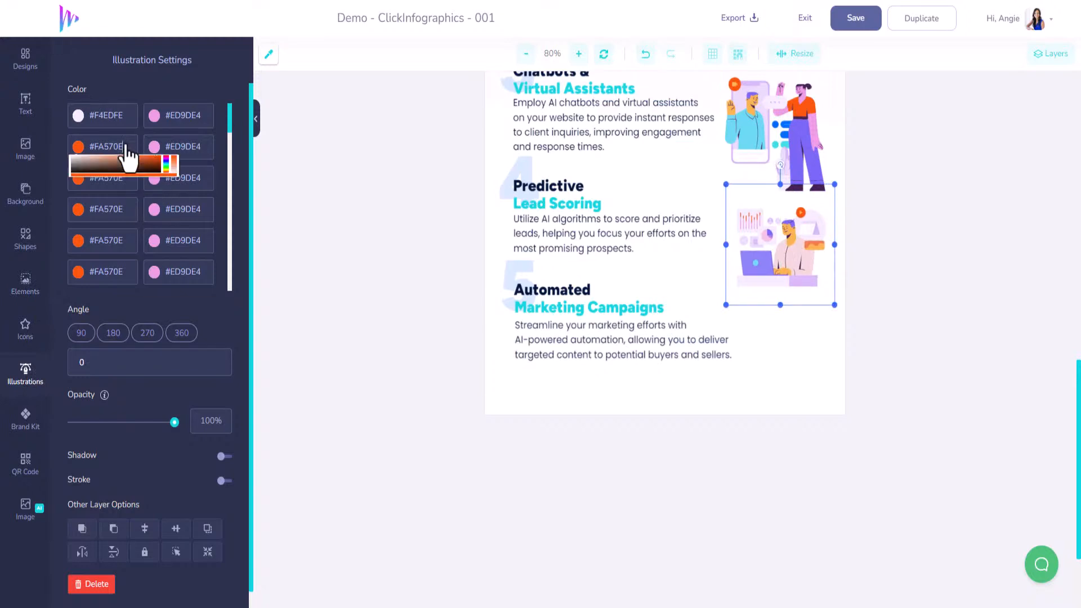
pyautogui.hotkey('ctrl', 'v')
pyautogui.click(120, 130)
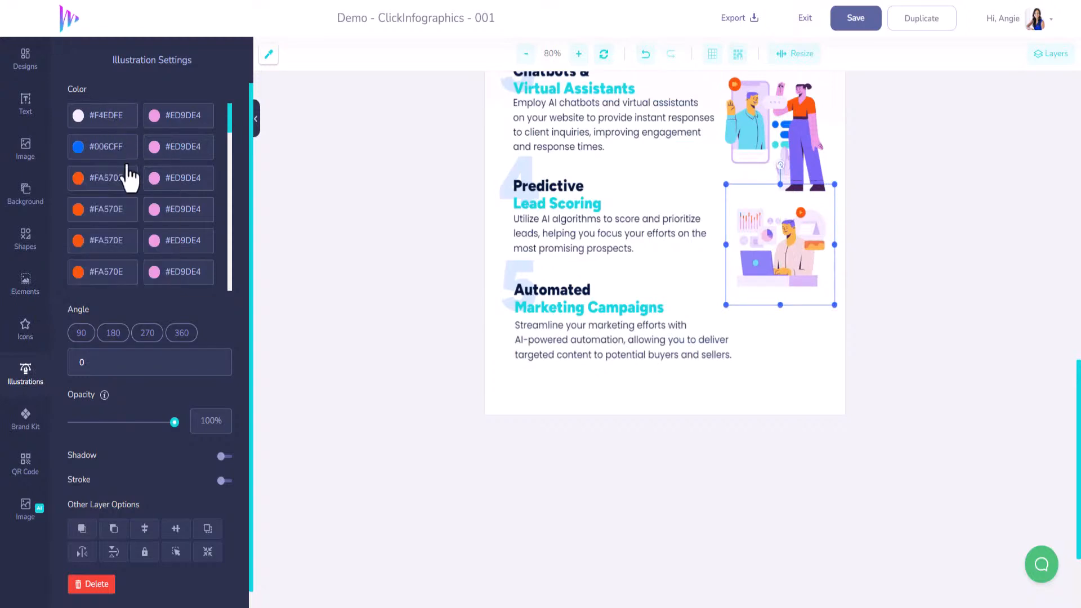
pyautogui.click(136, 191)
pyautogui.hotkey('ctrl', 'v')
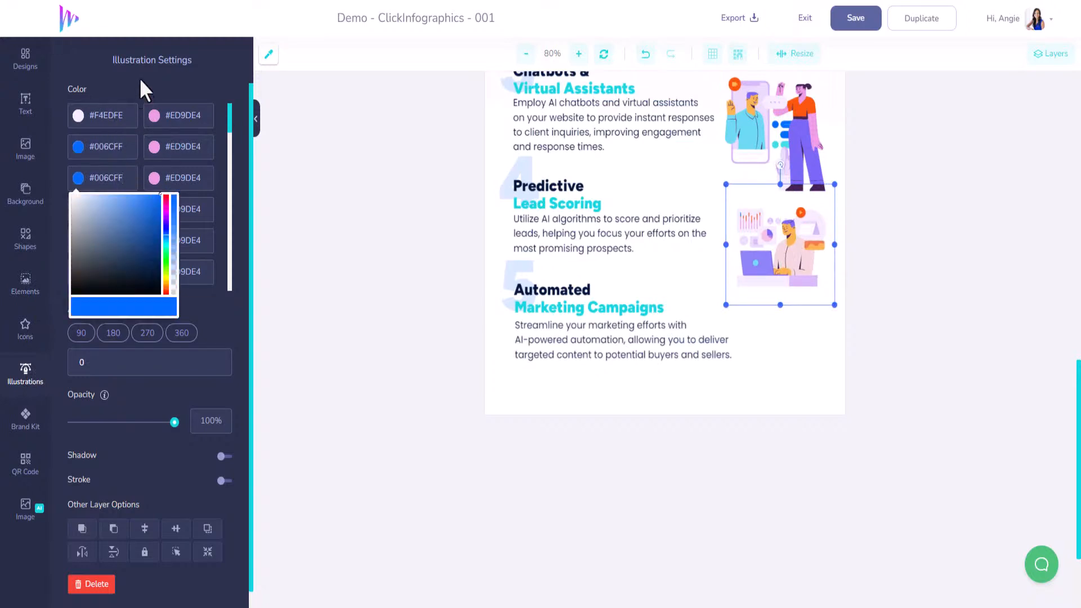
pyautogui.click(140, 79)
pyautogui.click(111, 205)
pyautogui.hotkey('ctrl', 'v')
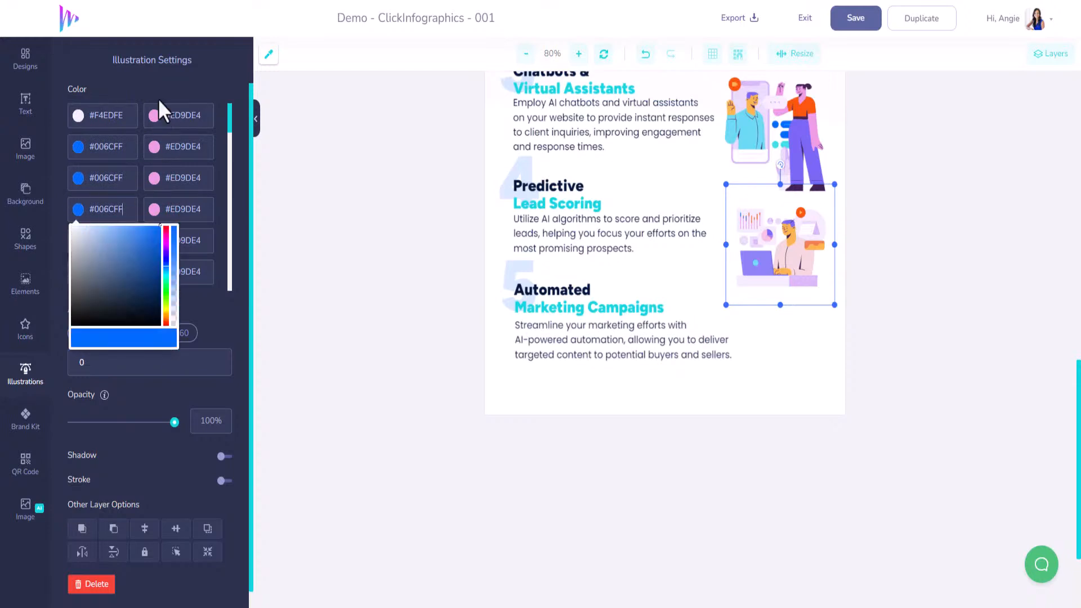
pyautogui.click(157, 100)
pyautogui.click(123, 248)
pyautogui.hotkey('ctrl', 'v')
pyautogui.click(129, 90)
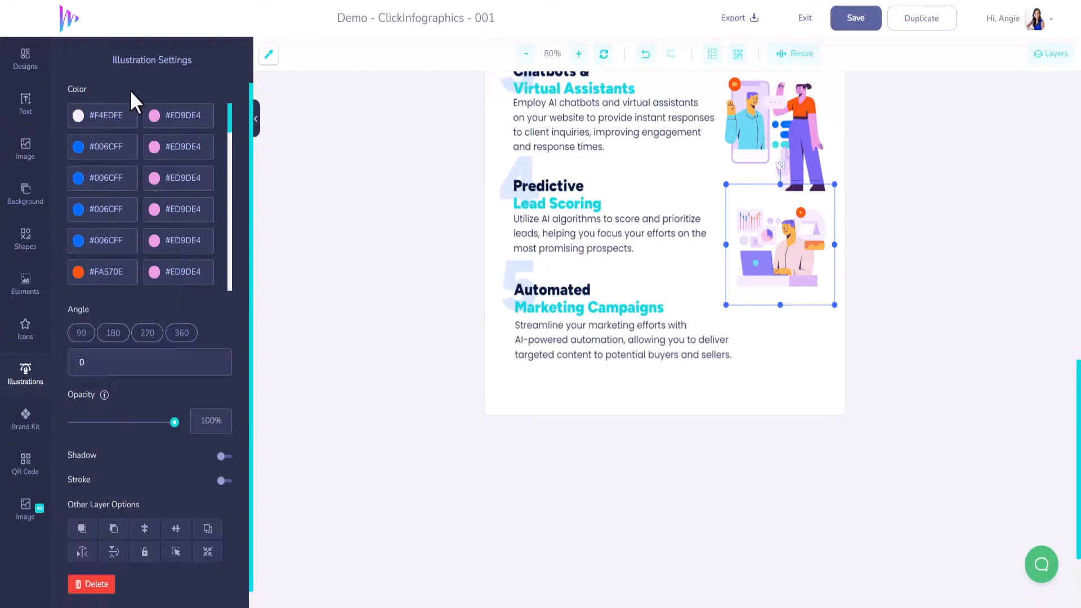
pyautogui.click(78, 272)
pyautogui.hotkey('ctrl', 'v')
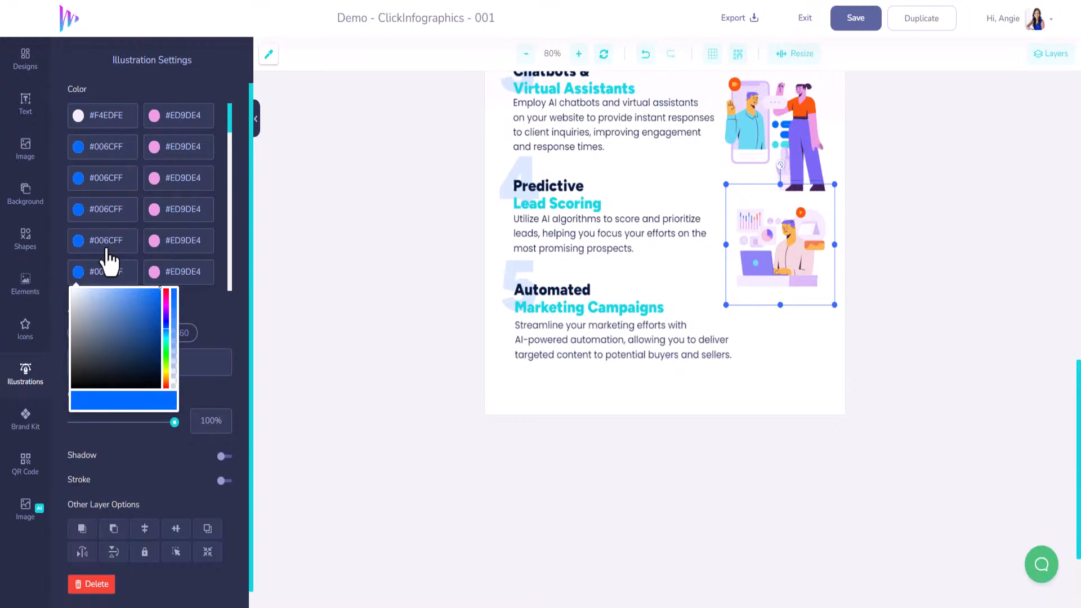
# Insert the illustration of two people meeting across a phone screen and laptop, shrink it, and place it beside section 5's text
pyautogui.click(25, 389)
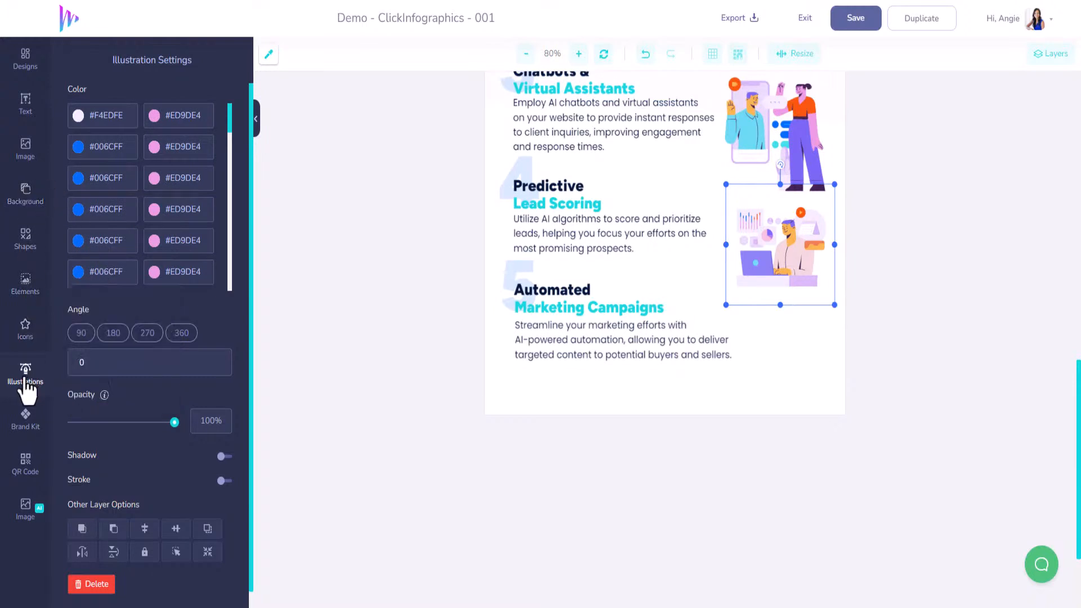
pyautogui.click(24, 380)
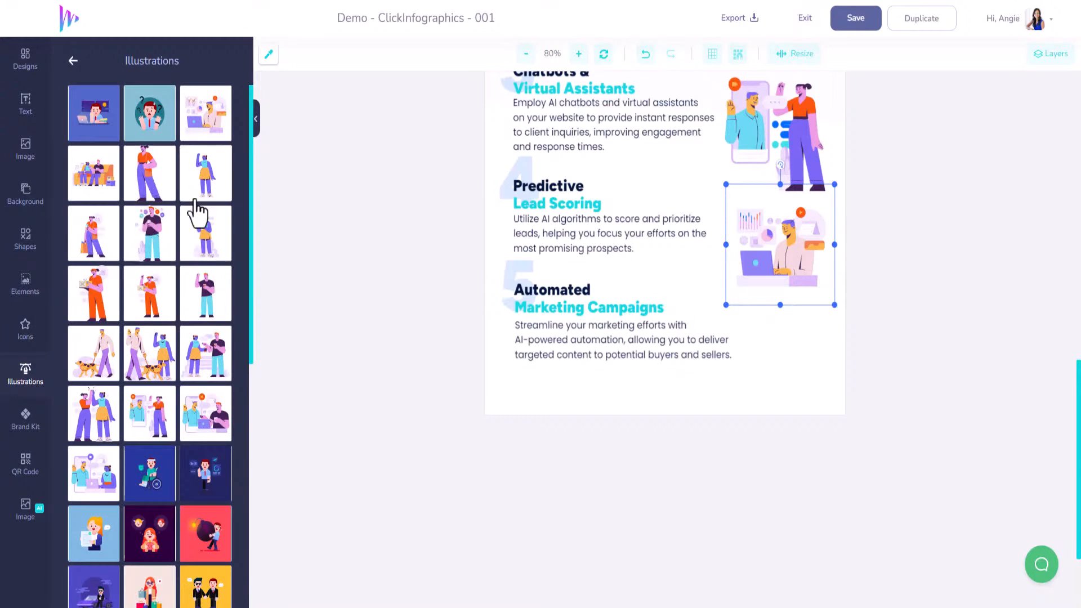
pyautogui.scroll(-2, 164, 307)
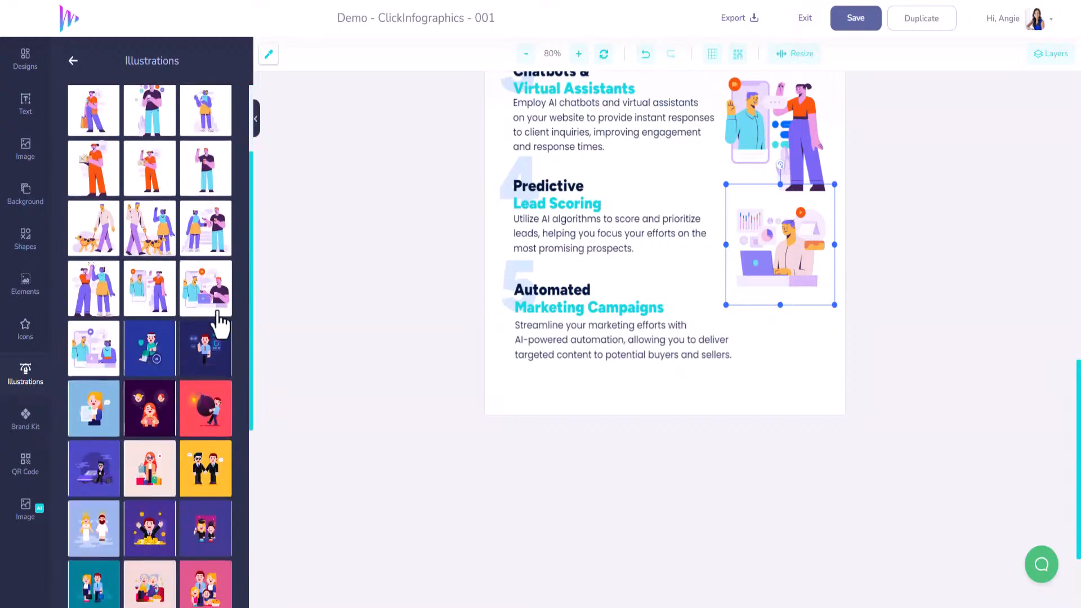
pyautogui.click(95, 356)
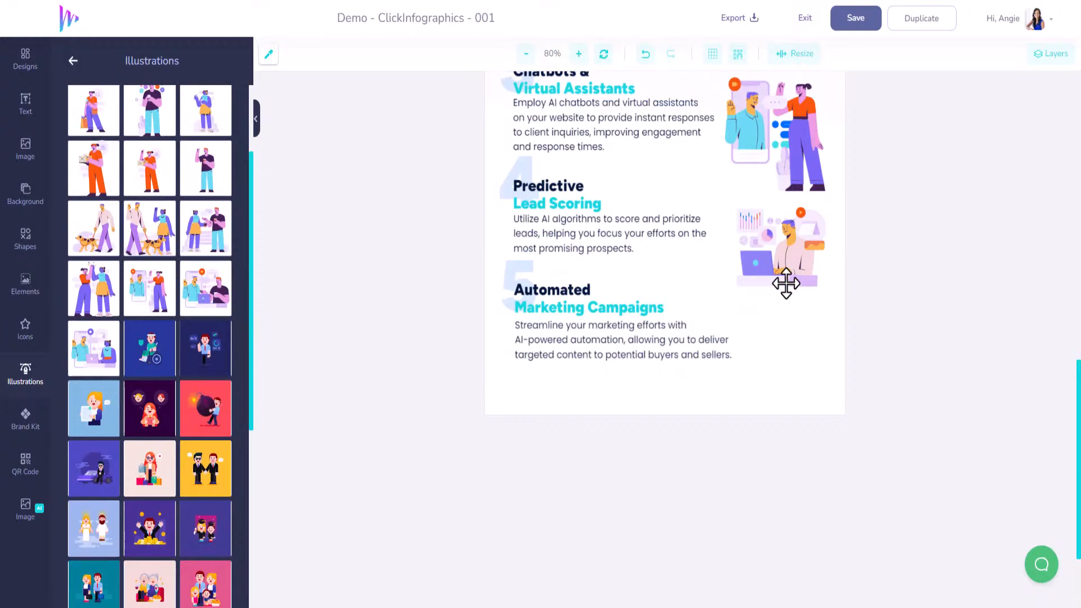
pyautogui.scroll(5, 646, 218)
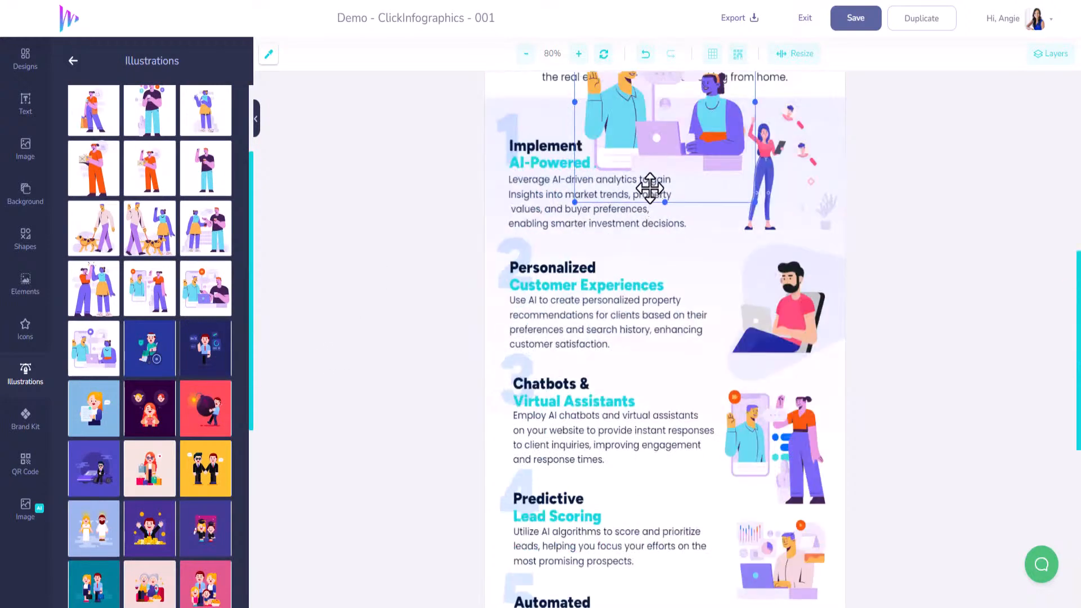
pyautogui.moveTo(710, 486); pyautogui.dragTo(714, 546)
pyautogui.scroll(-4, 719, 322)
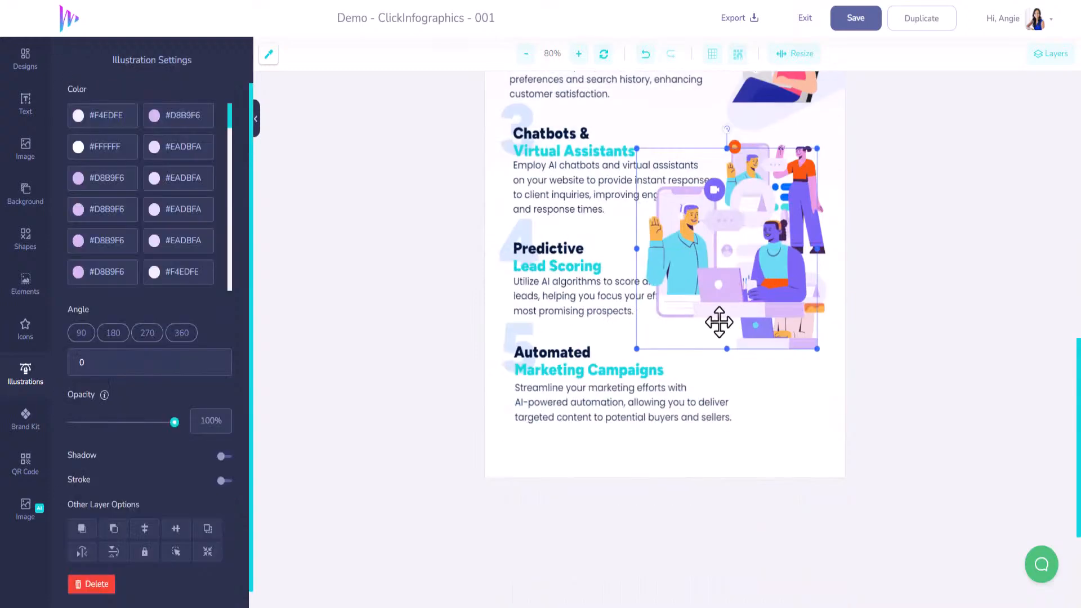
pyautogui.moveTo(738, 350); pyautogui.dragTo(760, 386)
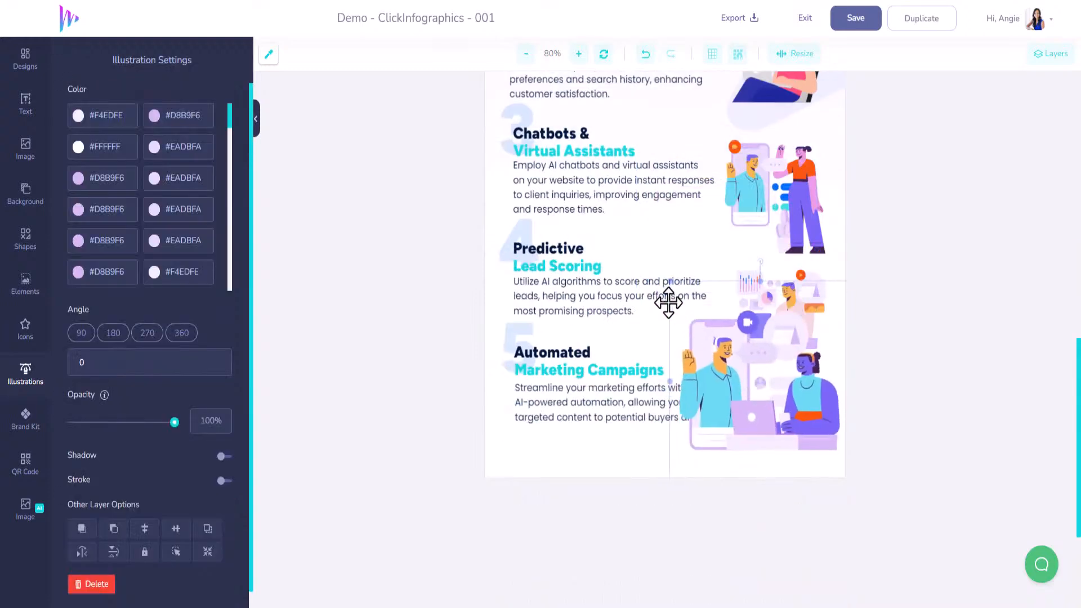
pyautogui.moveTo(732, 338); pyautogui.dragTo(739, 359)
pyautogui.moveTo(782, 416); pyautogui.dragTo(774, 383)
pyautogui.scroll(5, 774, 383)
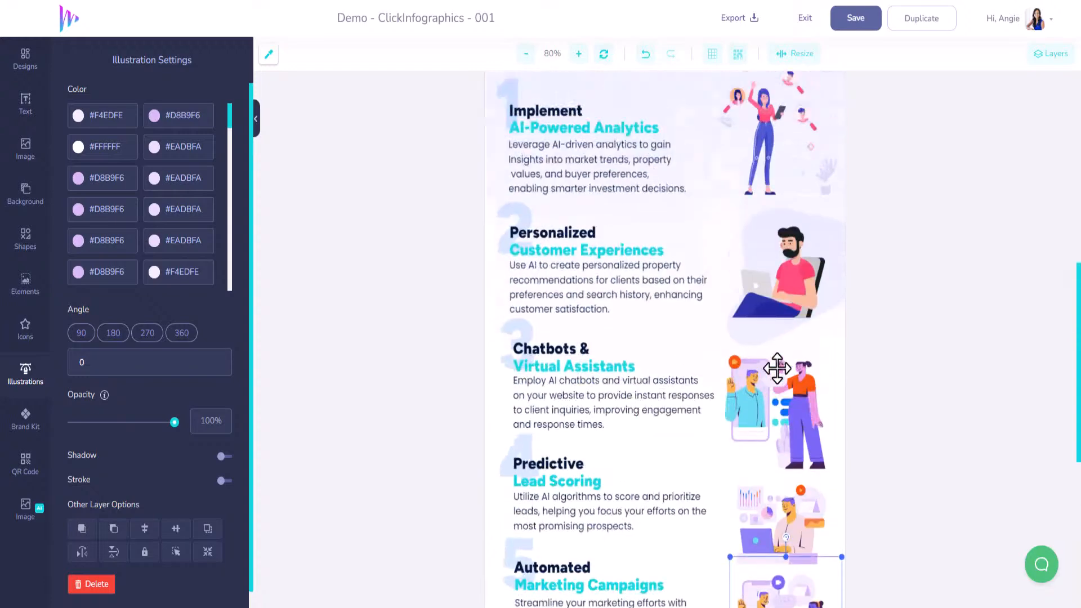
pyautogui.scroll(-4, 794, 376)
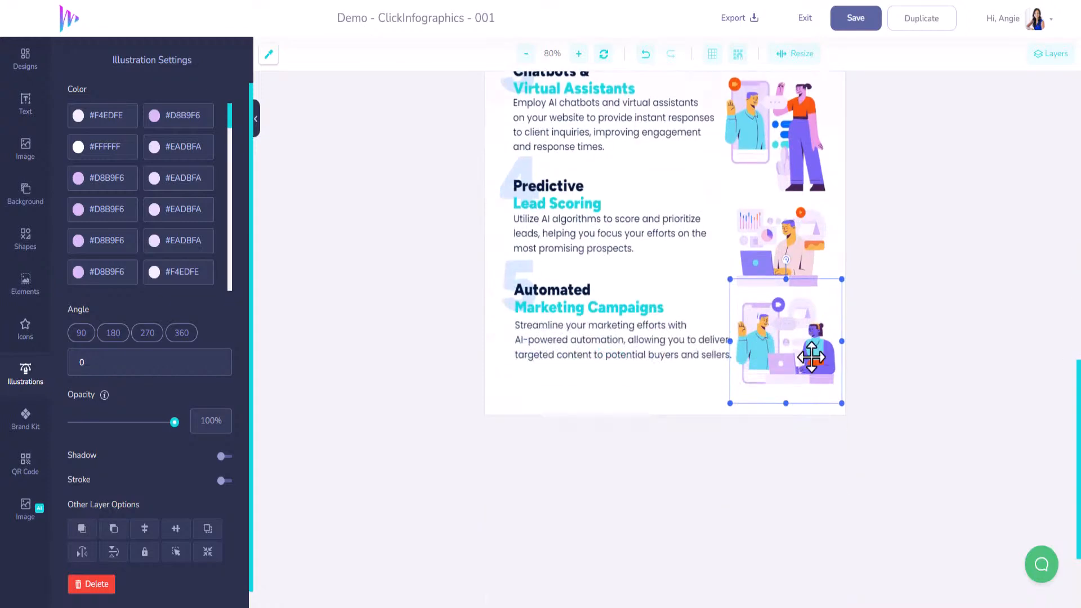
# Delete section 2's illustration of the seated man with its pale background shape, and section 1's illustration of the standing woman
pyautogui.scroll(5, 795, 376)
pyautogui.click(794, 299)
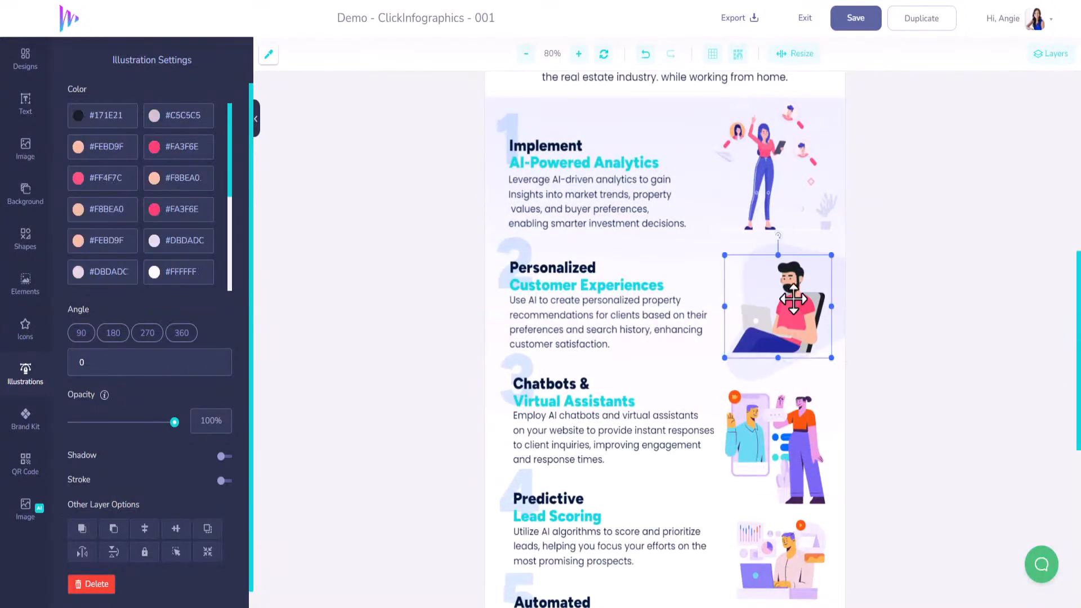
pyautogui.press('Delete')
pyautogui.click(784, 282)
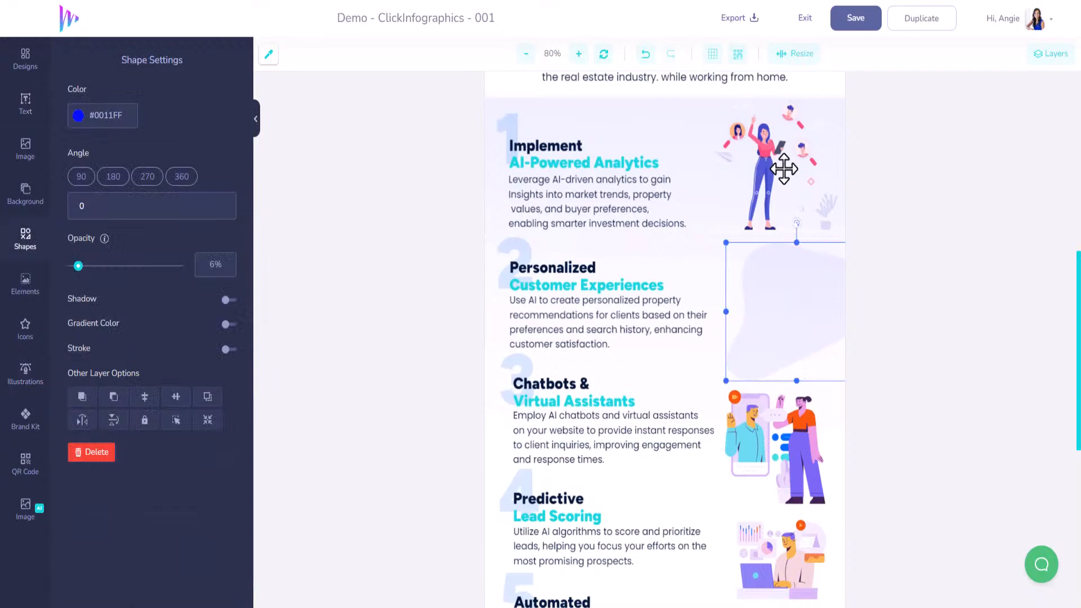
pyautogui.press('Delete')
pyautogui.click(782, 163)
pyautogui.press('Delete')
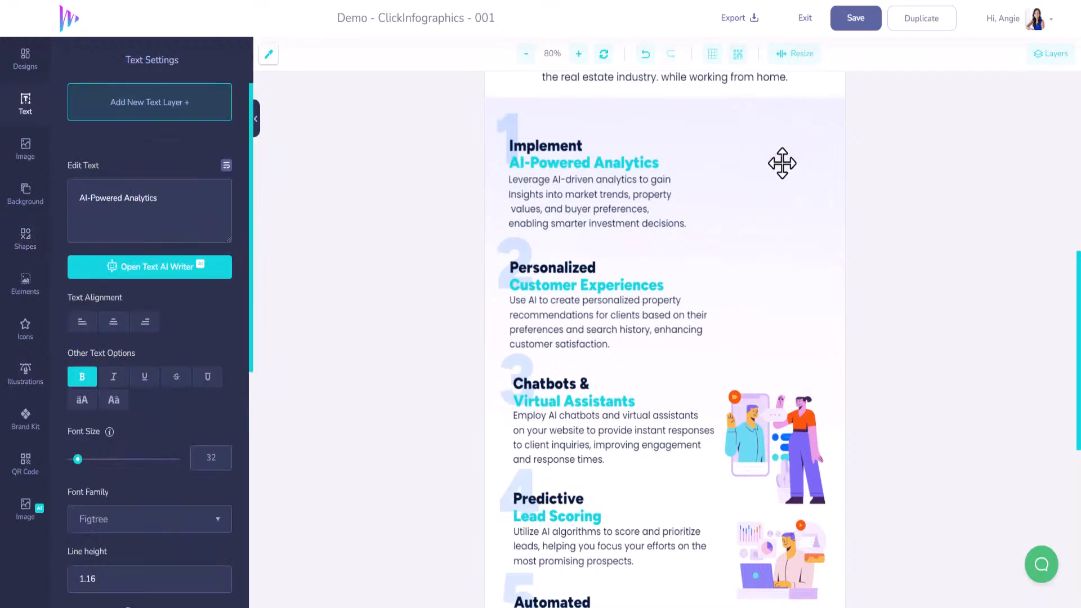
# Insert the illustration of two women giving a high five, shrink it, and place it beside section 2's text
pyautogui.click(33, 379)
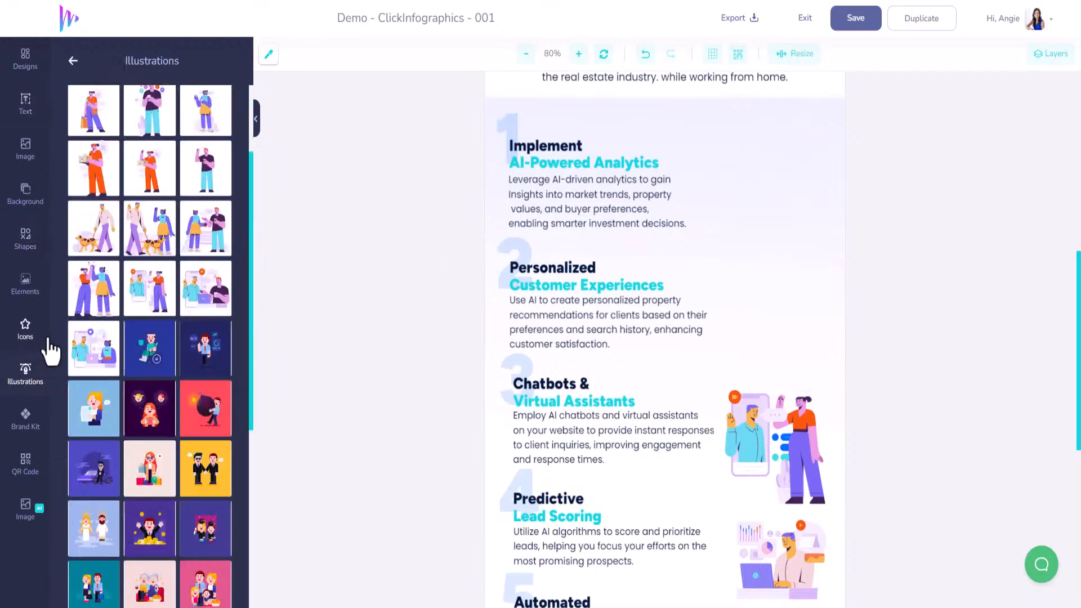
pyautogui.click(98, 303)
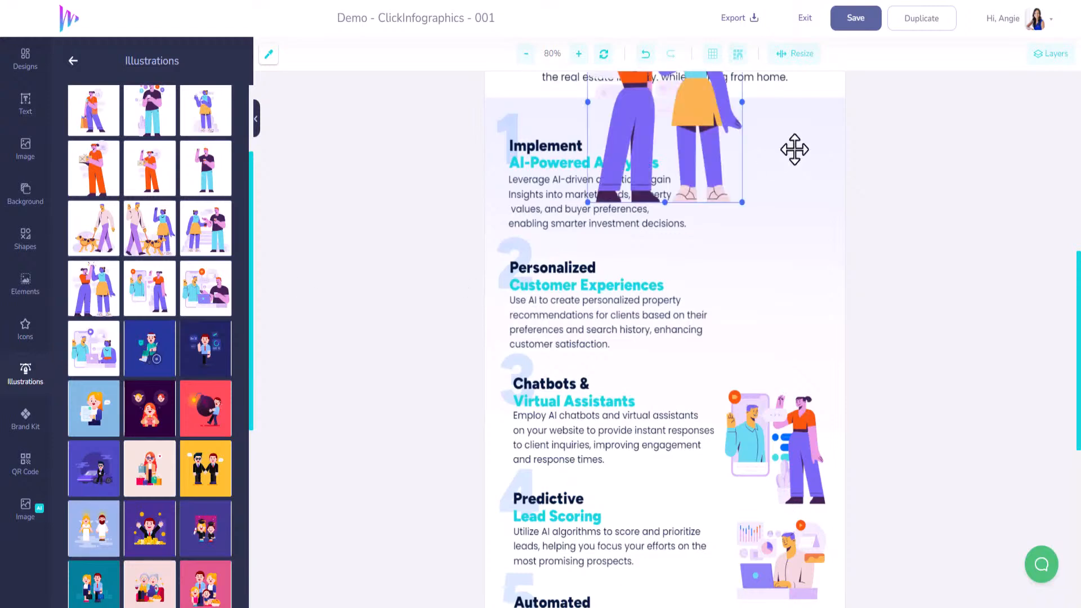
pyautogui.moveTo(692, 133); pyautogui.dragTo(782, 309)
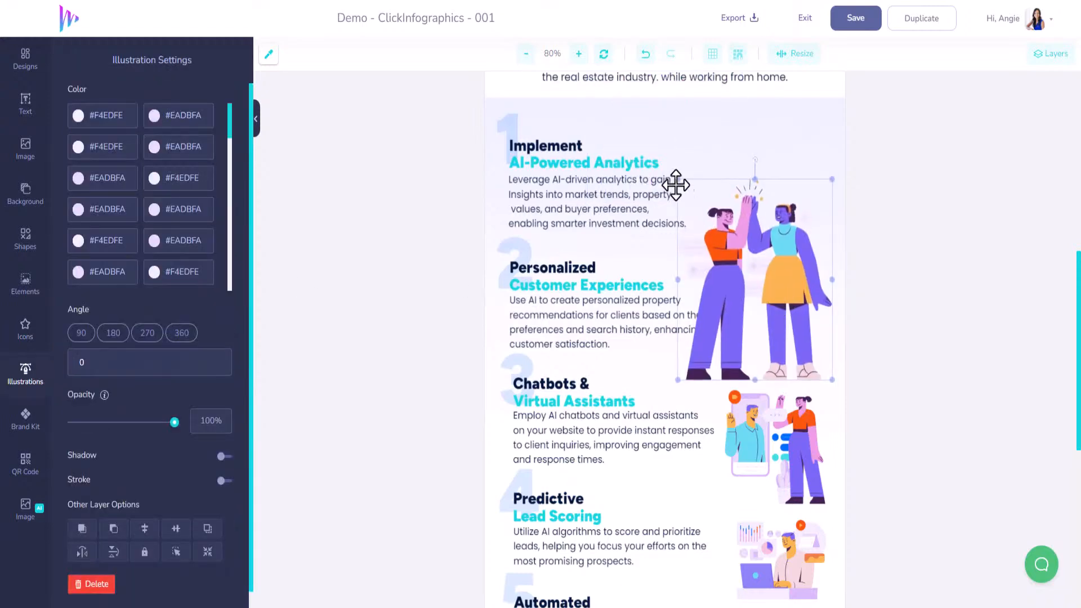
pyautogui.moveTo(708, 221); pyautogui.dragTo(746, 265)
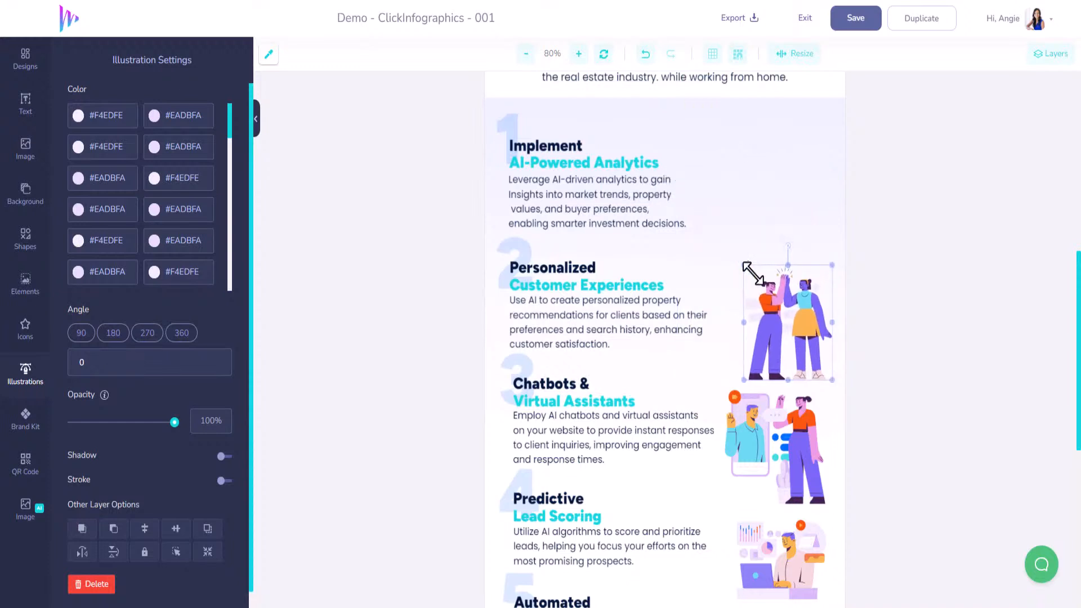
pyautogui.moveTo(781, 312); pyautogui.dragTo(766, 314)
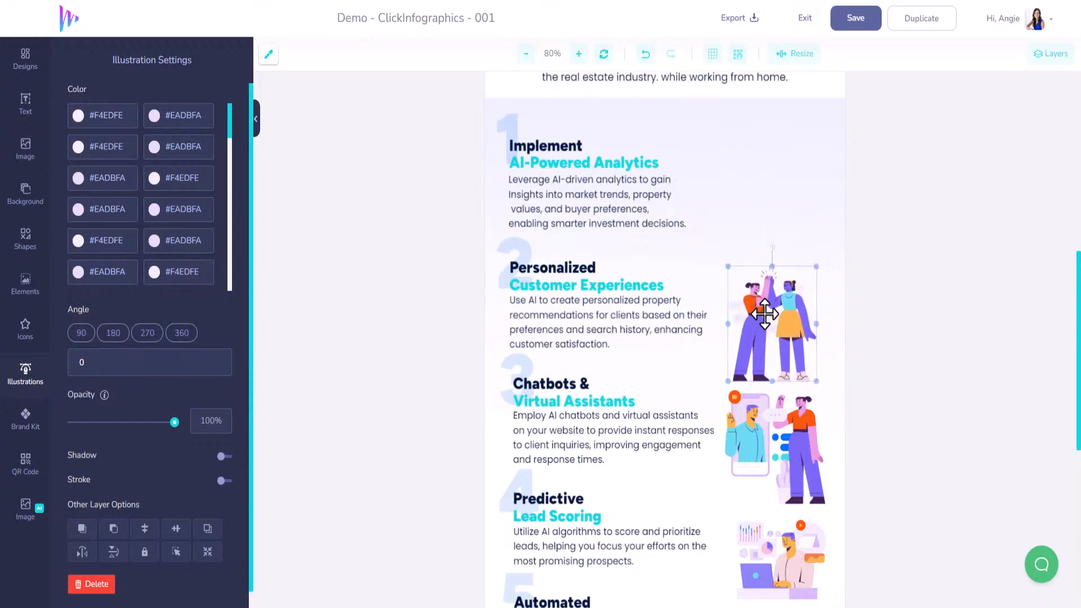
# Make section 3's illustration slightly smaller and reposition it between the illustrations of sections 2 and 4
pyautogui.click(730, 391)
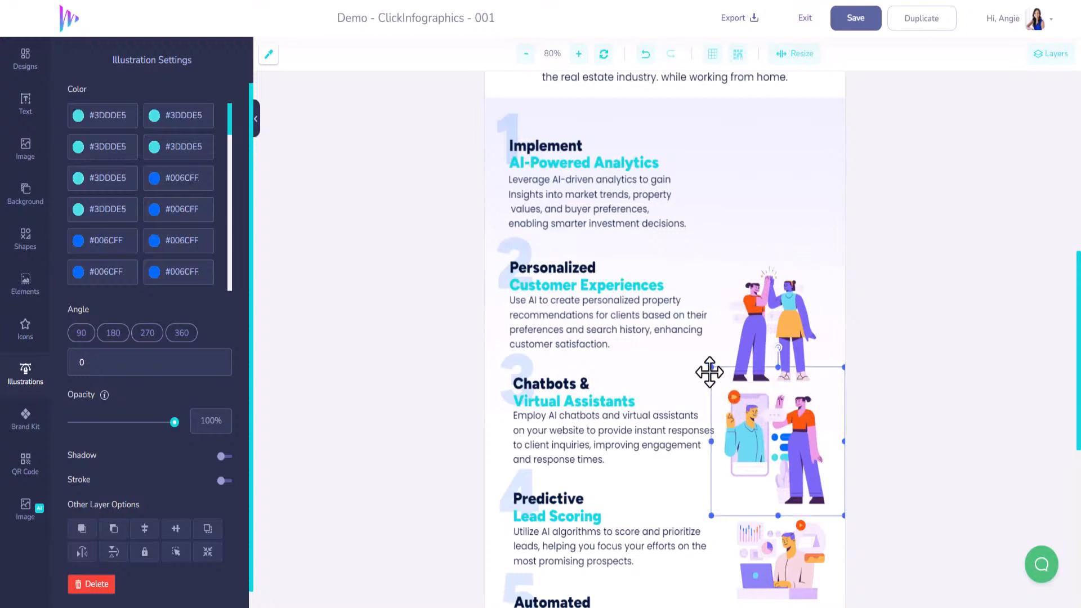
pyautogui.moveTo(711, 367); pyautogui.dragTo(731, 389)
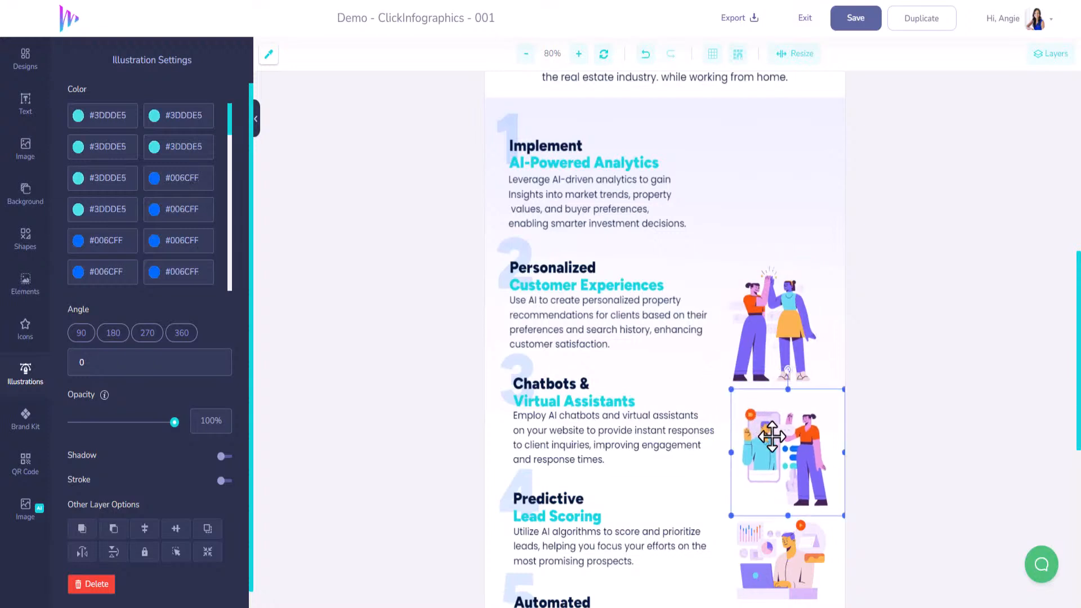
pyautogui.moveTo(760, 427); pyautogui.dragTo(750, 416)
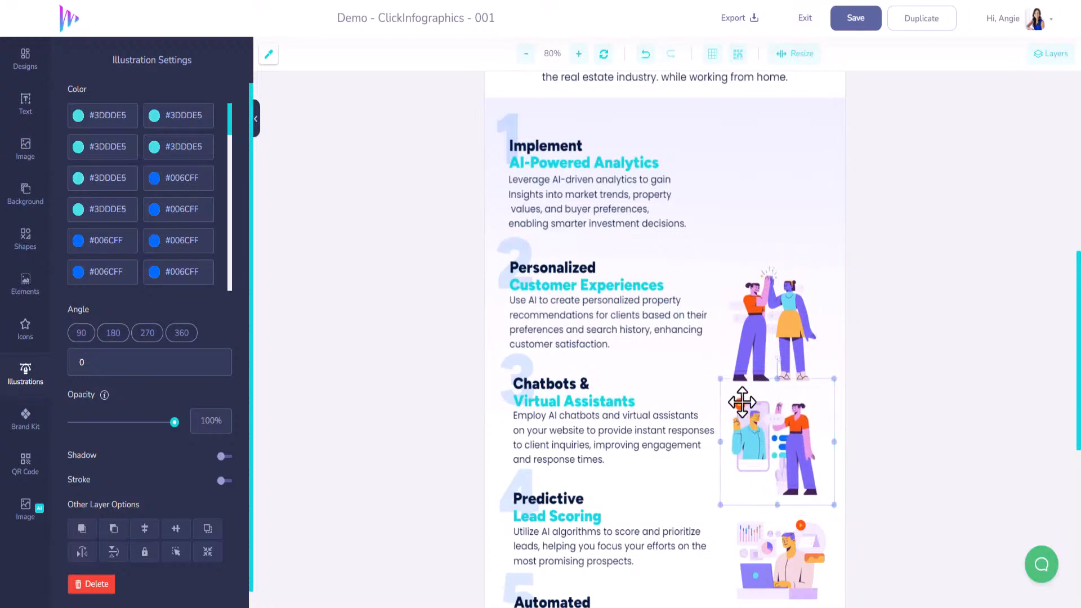
pyautogui.moveTo(720, 381); pyautogui.dragTo(716, 373)
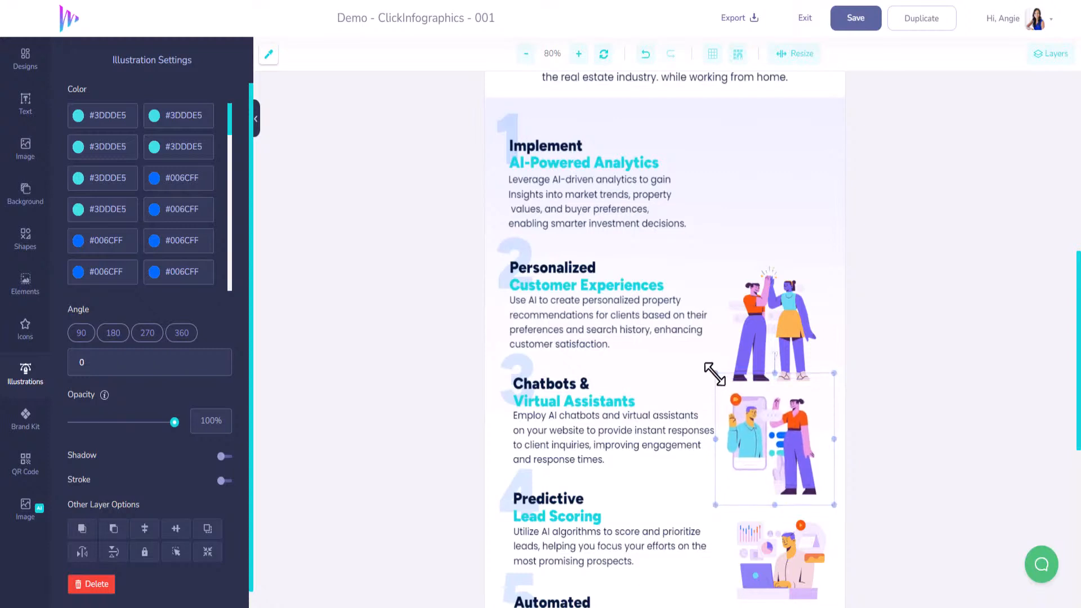
pyautogui.moveTo(775, 432); pyautogui.dragTo(782, 433)
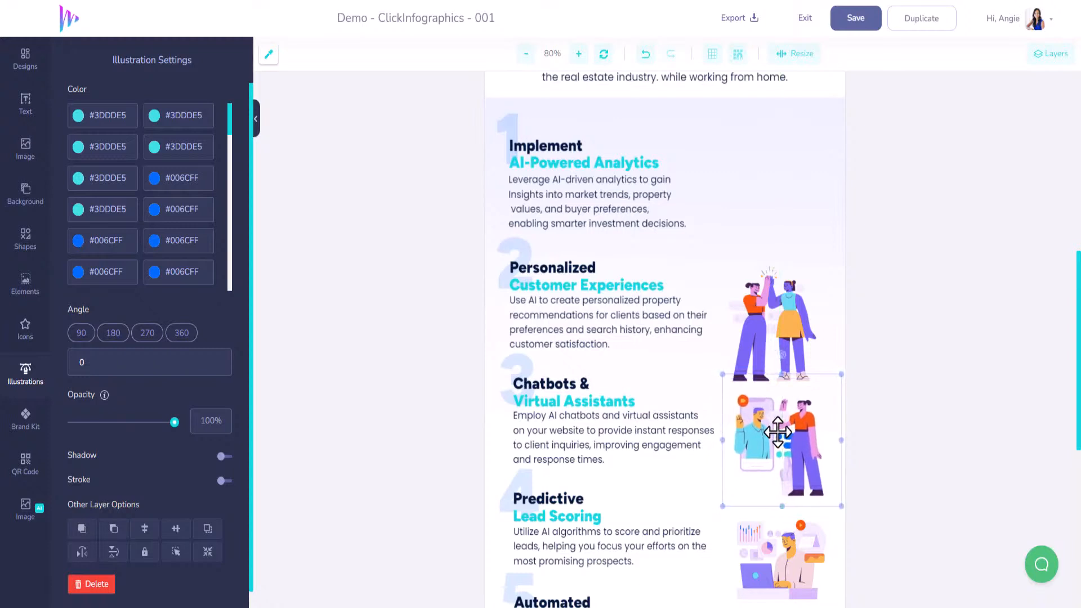
# Insert the illustration of a woman and a man chatting over coffee, shrink it, and place it beside section 1's text
pyautogui.click(26, 372)
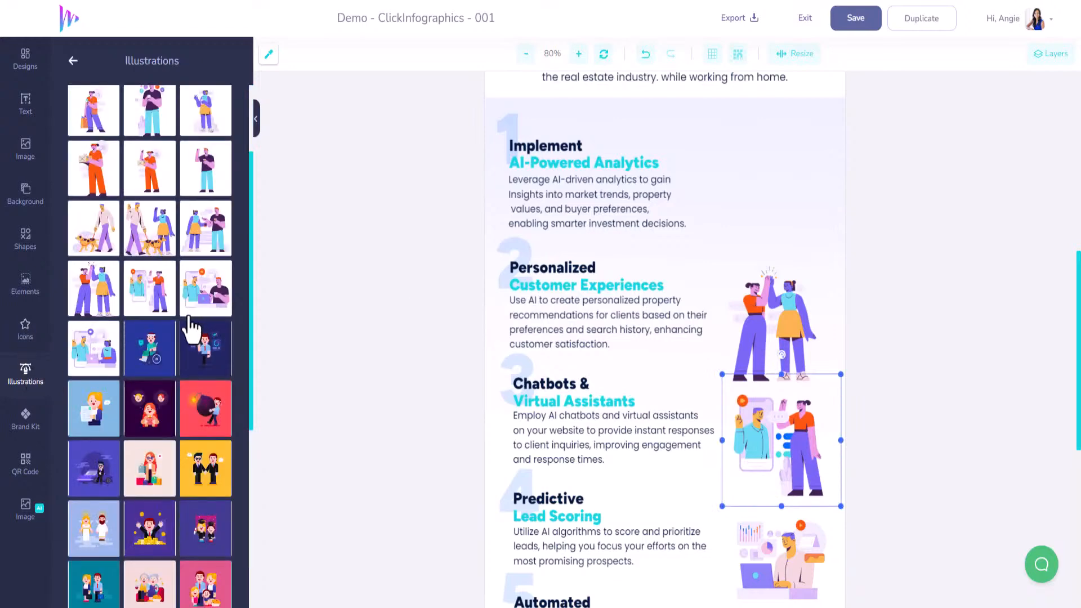
pyautogui.scroll(2, 584, 341)
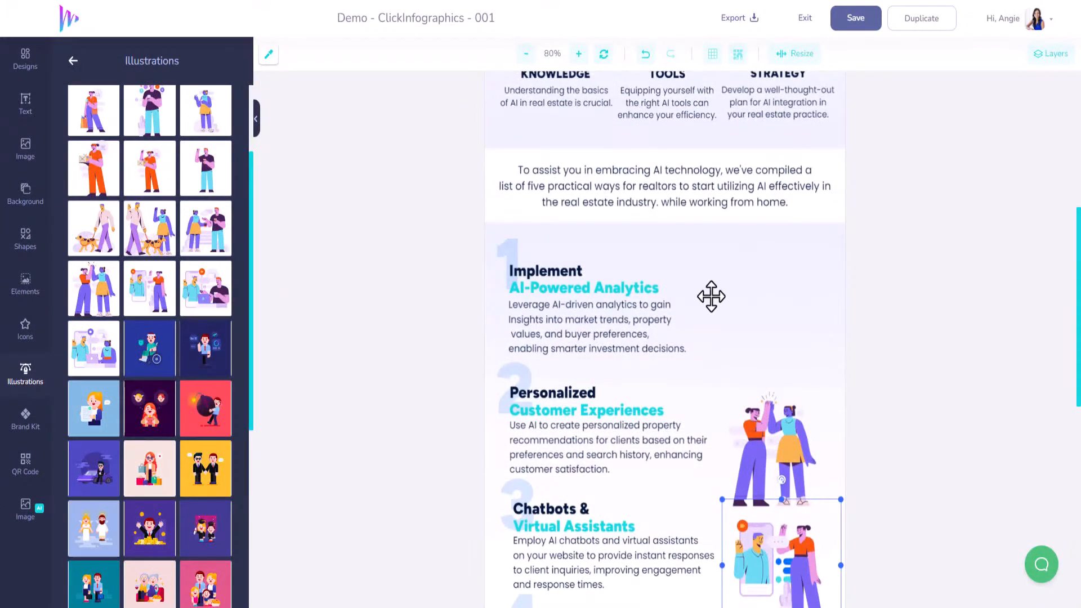
pyautogui.scroll(2, 175, 335)
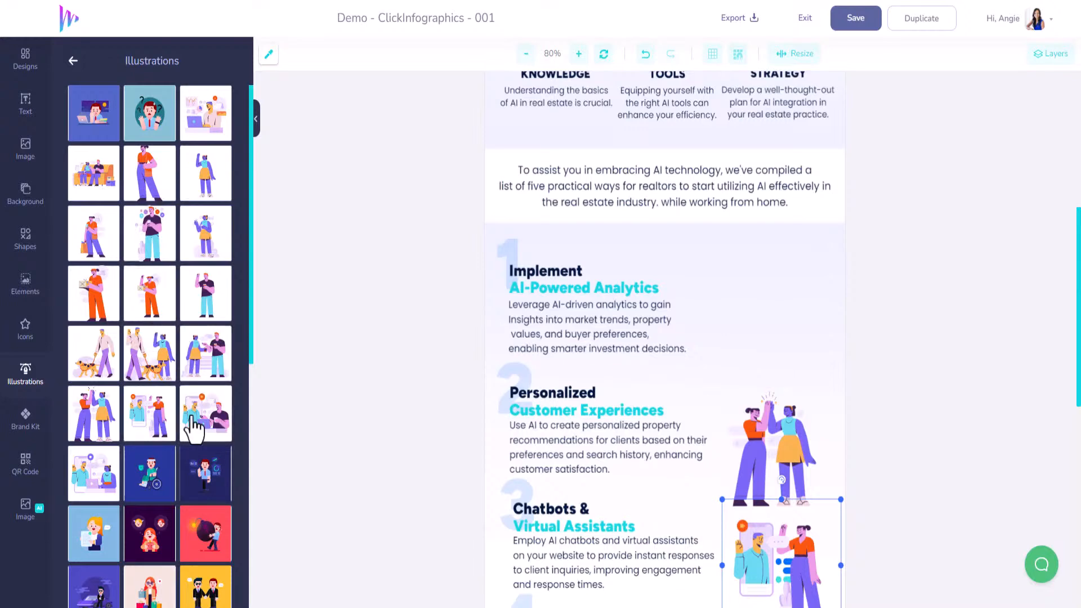
pyautogui.click(213, 366)
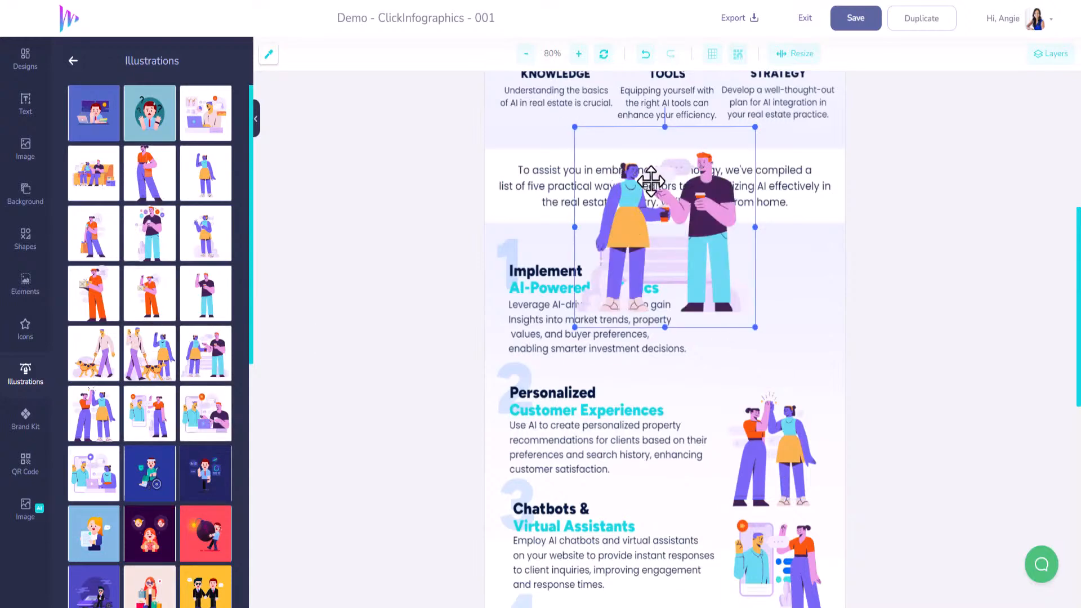
pyautogui.moveTo(698, 238); pyautogui.dragTo(724, 260)
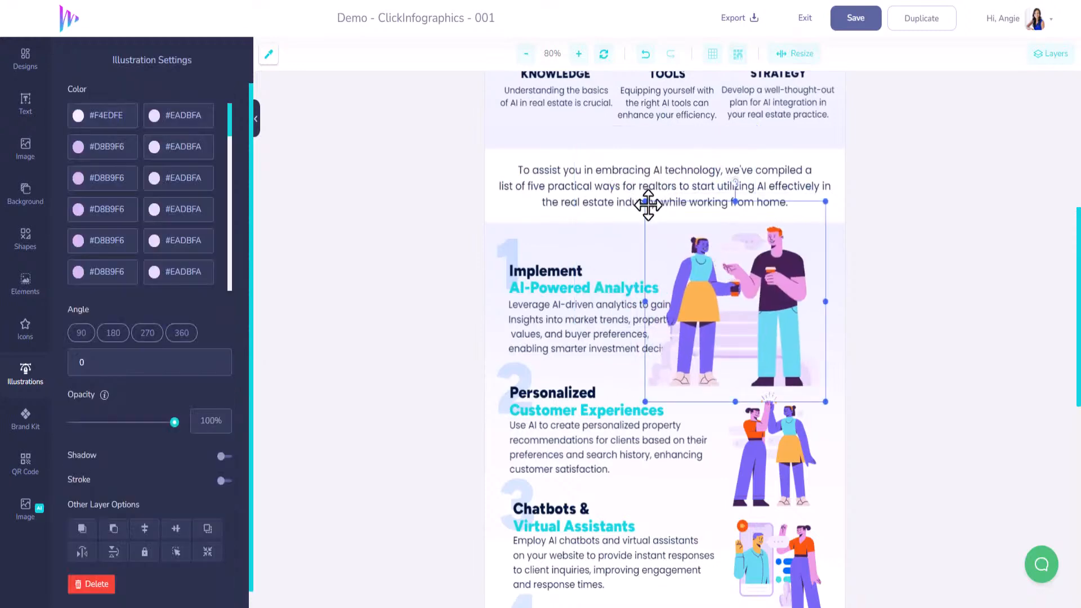
pyautogui.moveTo(709, 260); pyautogui.dragTo(712, 265)
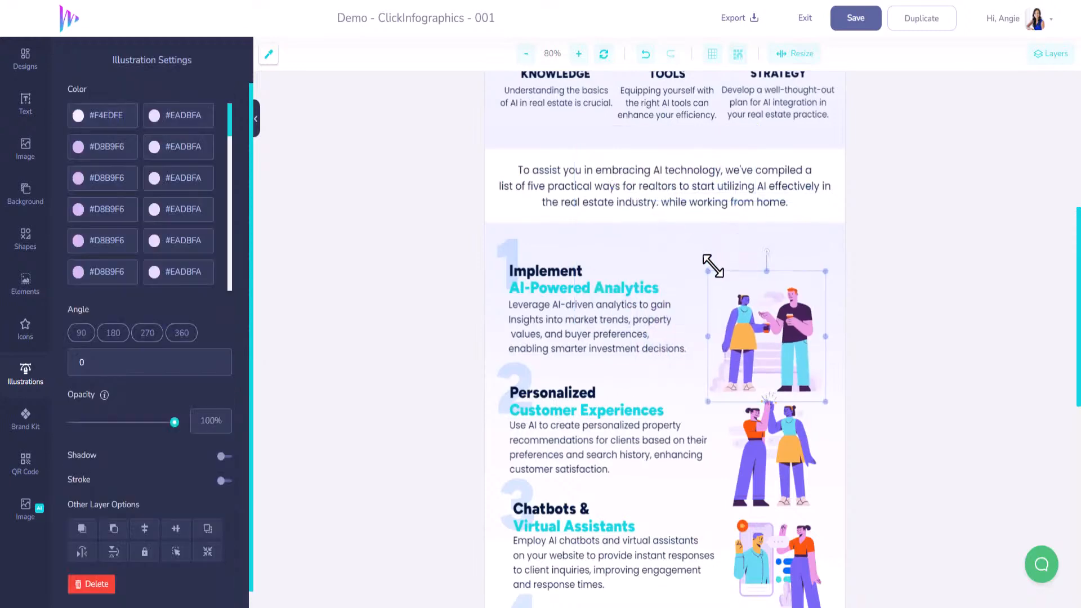
pyautogui.moveTo(763, 345); pyautogui.dragTo(768, 337)
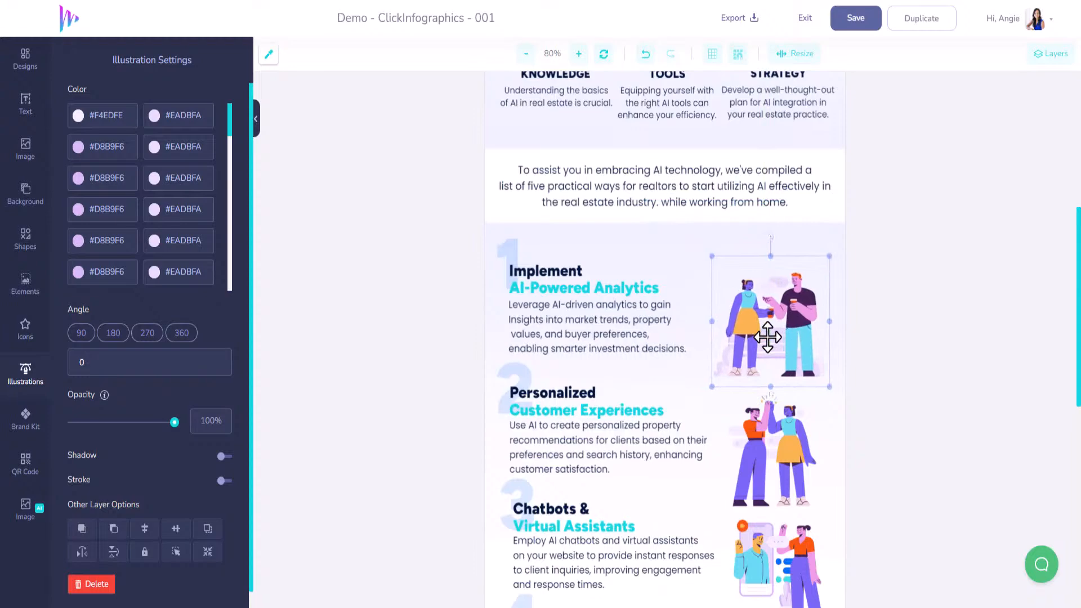
# Save the infographic and review it from the header down to section 5
pyautogui.scroll(8, 906, 315)
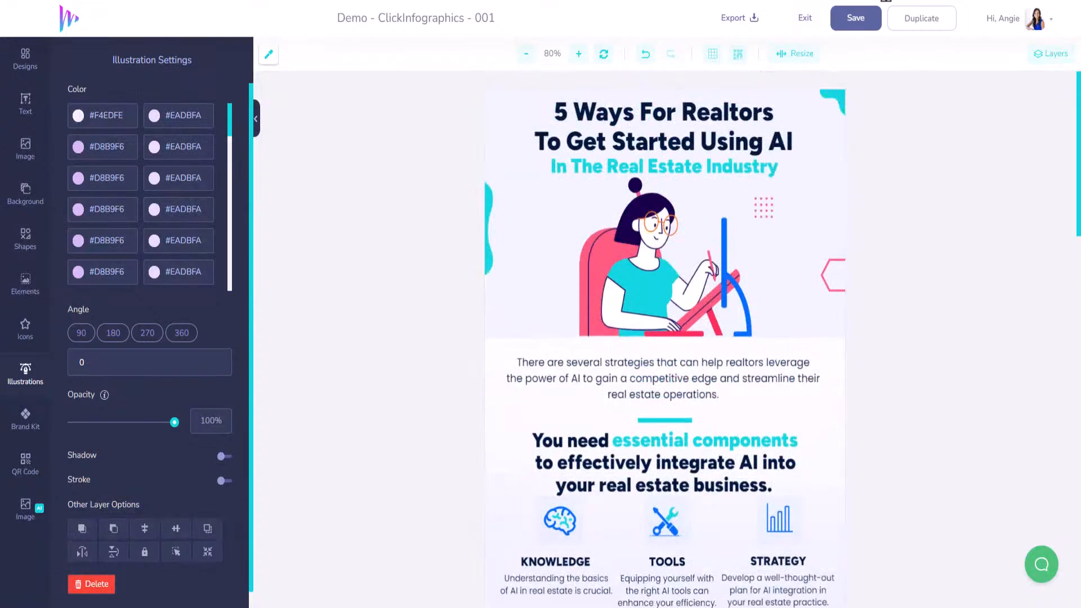
pyautogui.click(856, 19)
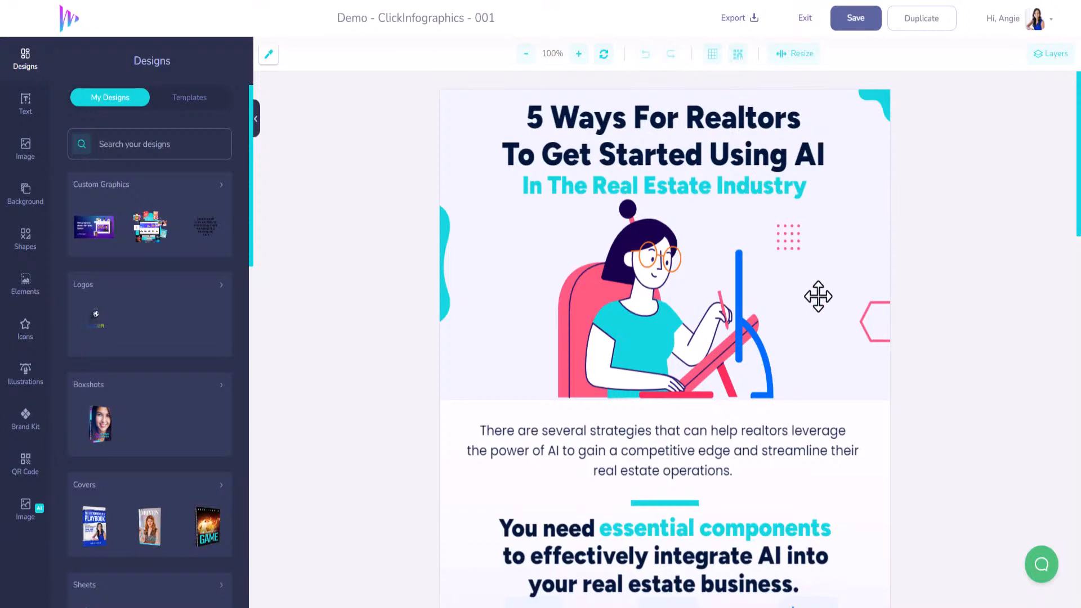
pyautogui.scroll(-5, 819, 296)
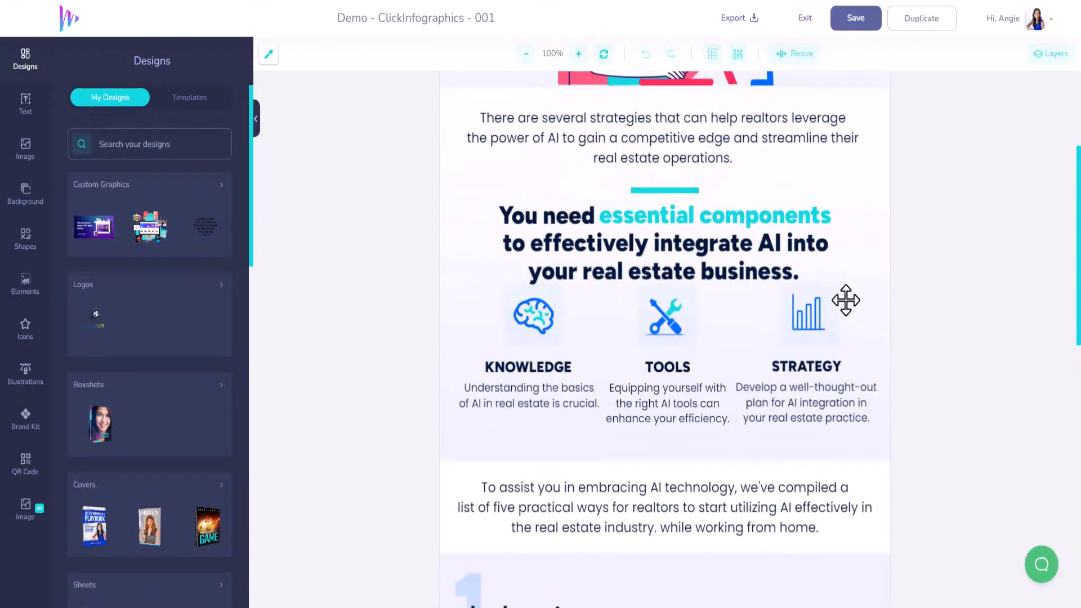
pyautogui.scroll(-3, 712, 362)
pyautogui.scroll(-7, 712, 391)
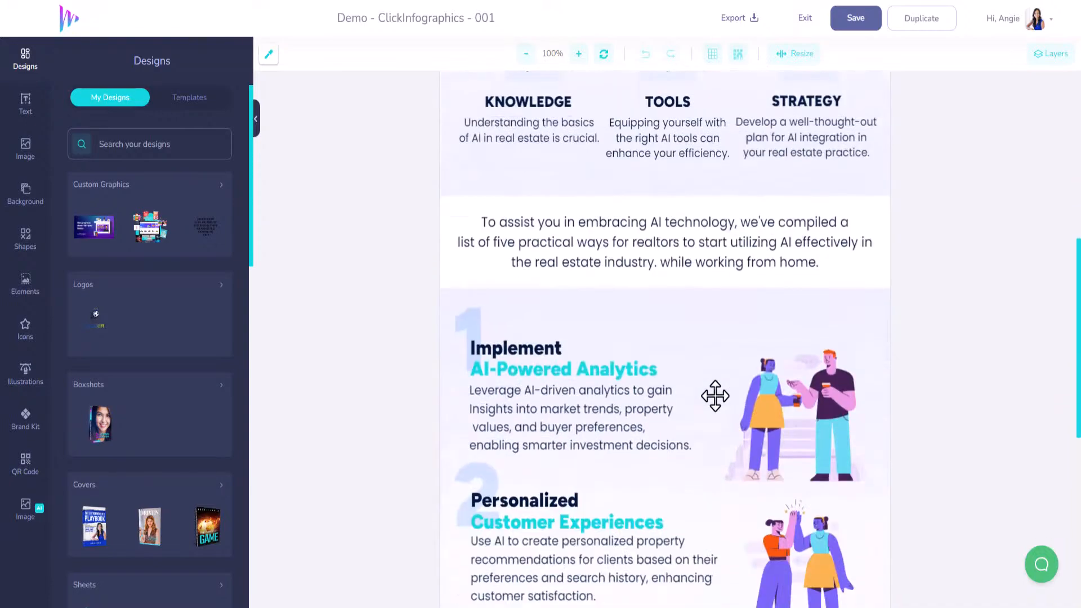
pyautogui.scroll(-3, 752, 330)
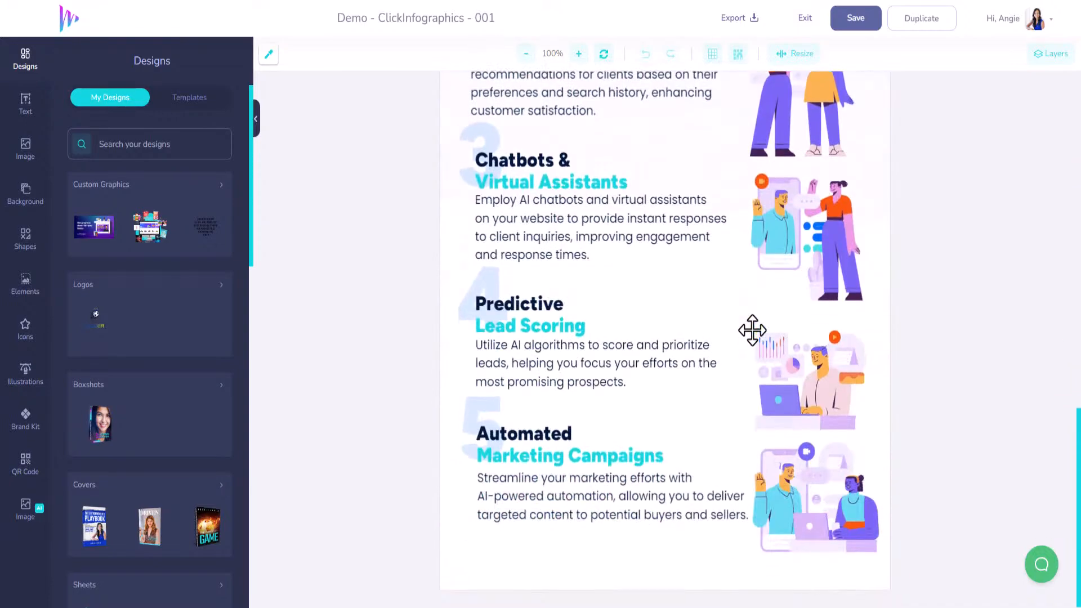
pyautogui.scroll(12, 952, 410)
pyautogui.scroll(5, 952, 410)
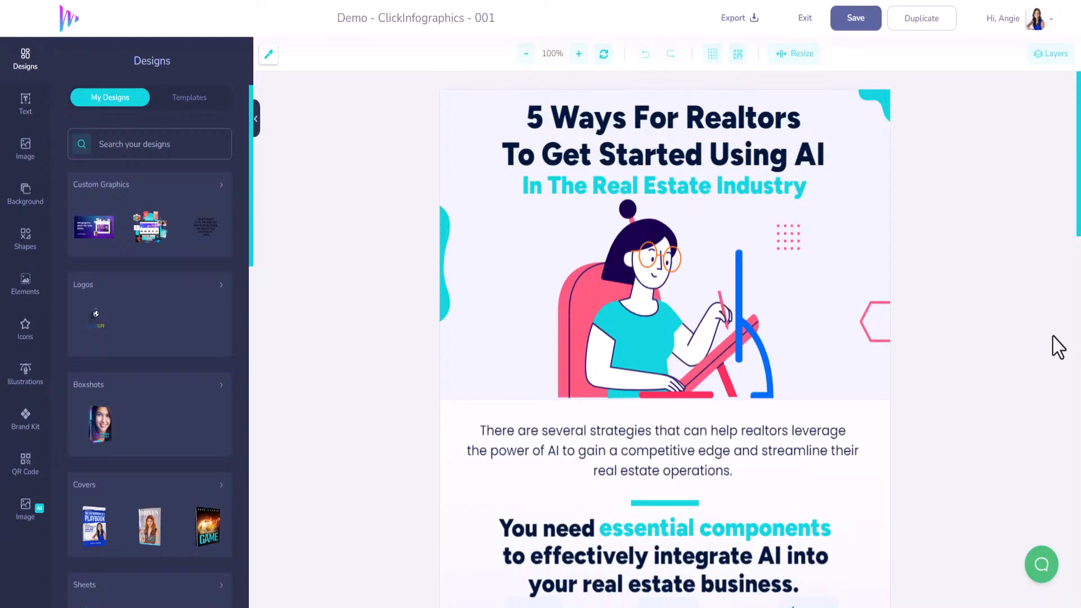
# Save the finished infographic and exit the editor to the overview of saved designs
pyautogui.click(855, 27)
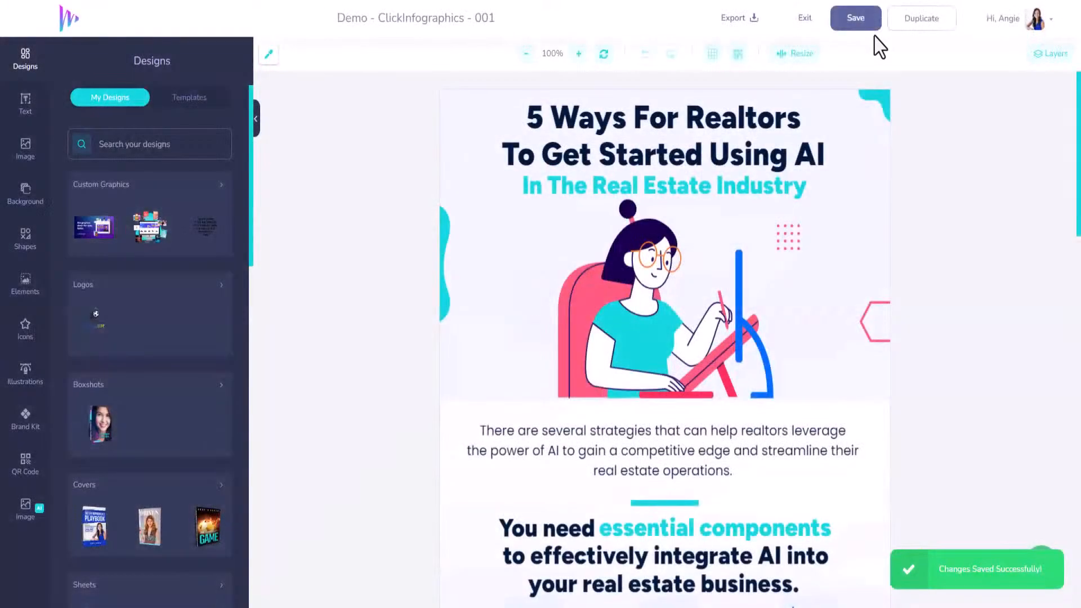
pyautogui.click(804, 25)
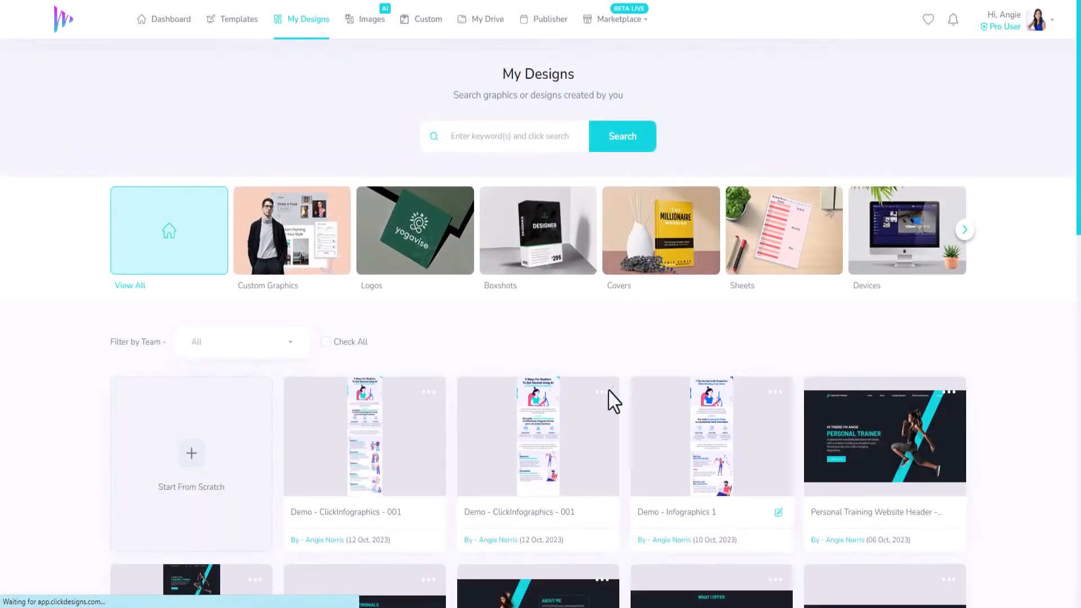
pyautogui.scroll(-2, 602, 433)
pyautogui.scroll(2, 601, 428)
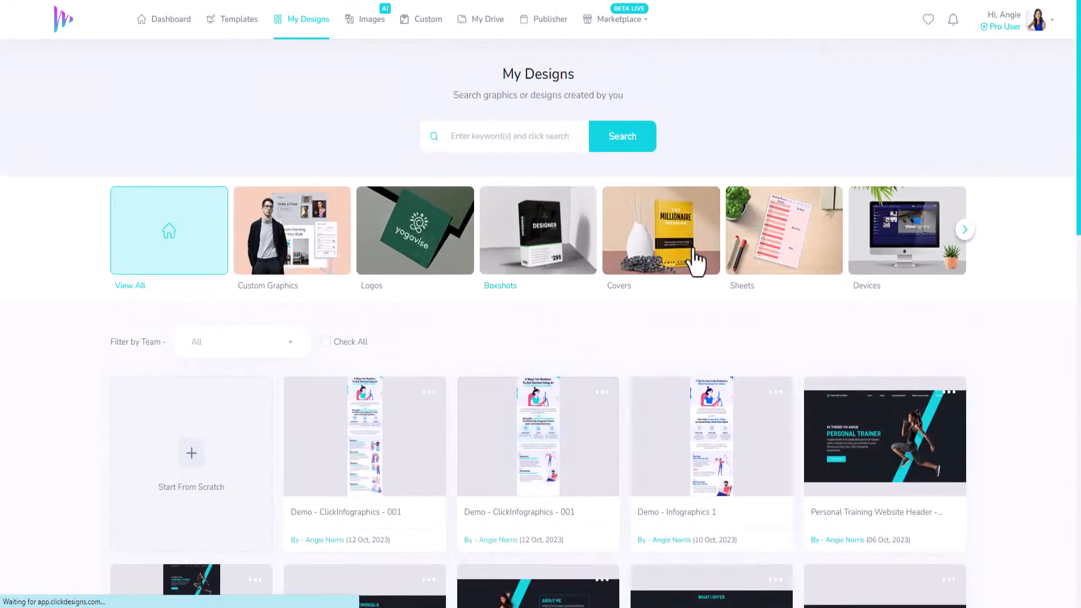
# Filter the saved designs to the Infographics category
pyautogui.click(967, 230)
pyautogui.click(967, 230)
pyautogui.click(966, 230)
pyautogui.click(967, 231)
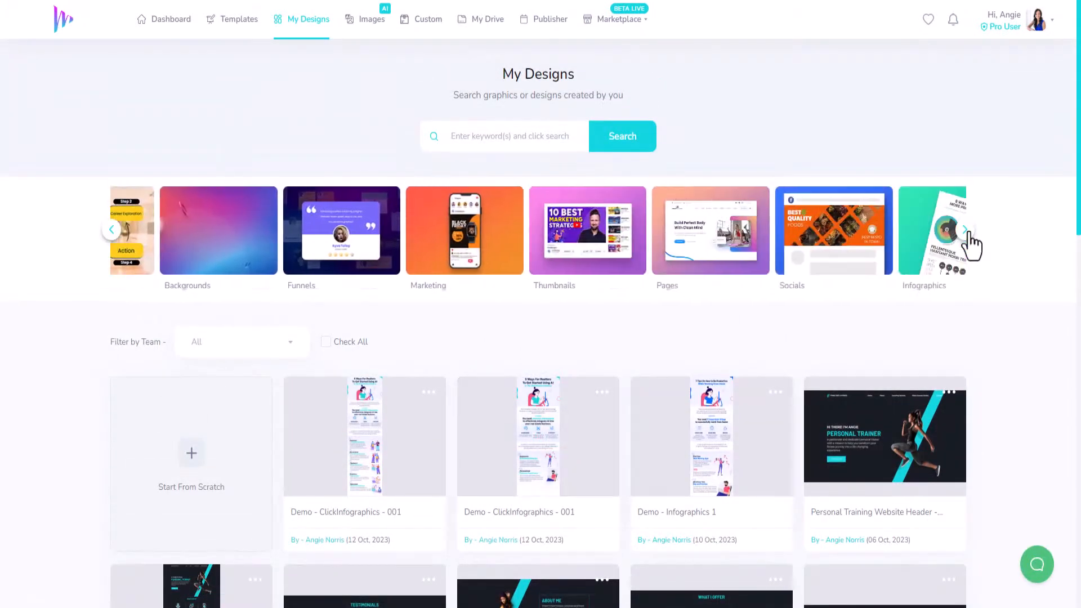
pyautogui.click(966, 230)
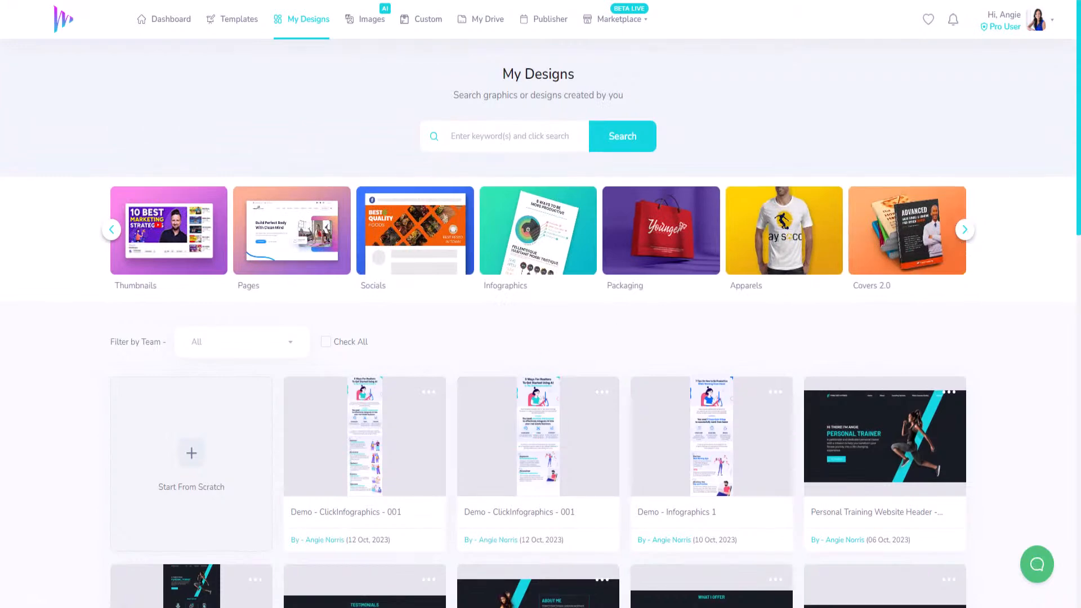
pyautogui.click(535, 241)
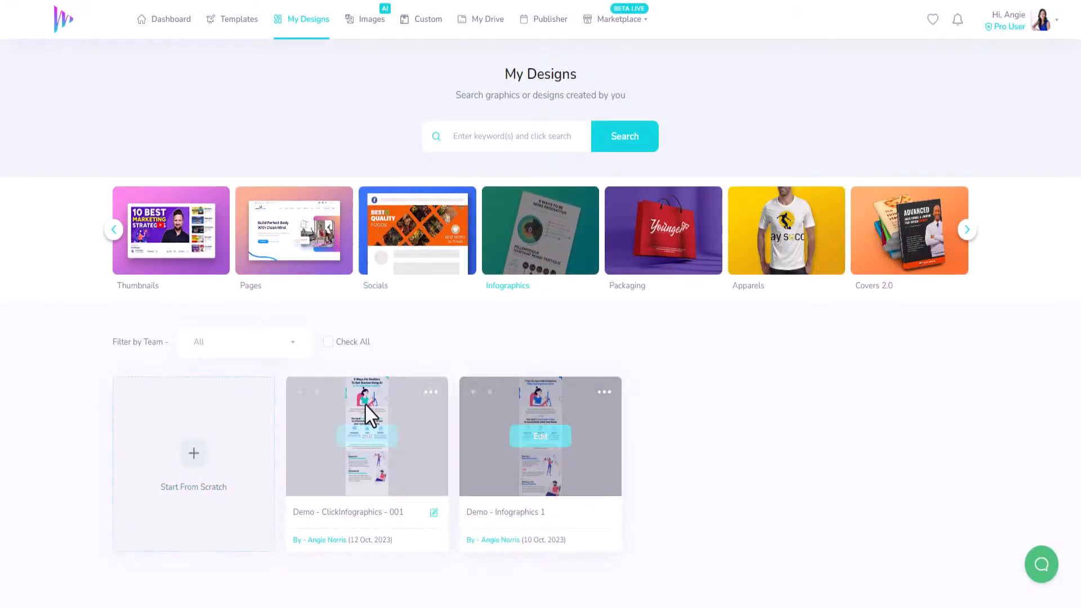
# Go to the template library and show only the Infographics templates
pyautogui.click(235, 29)
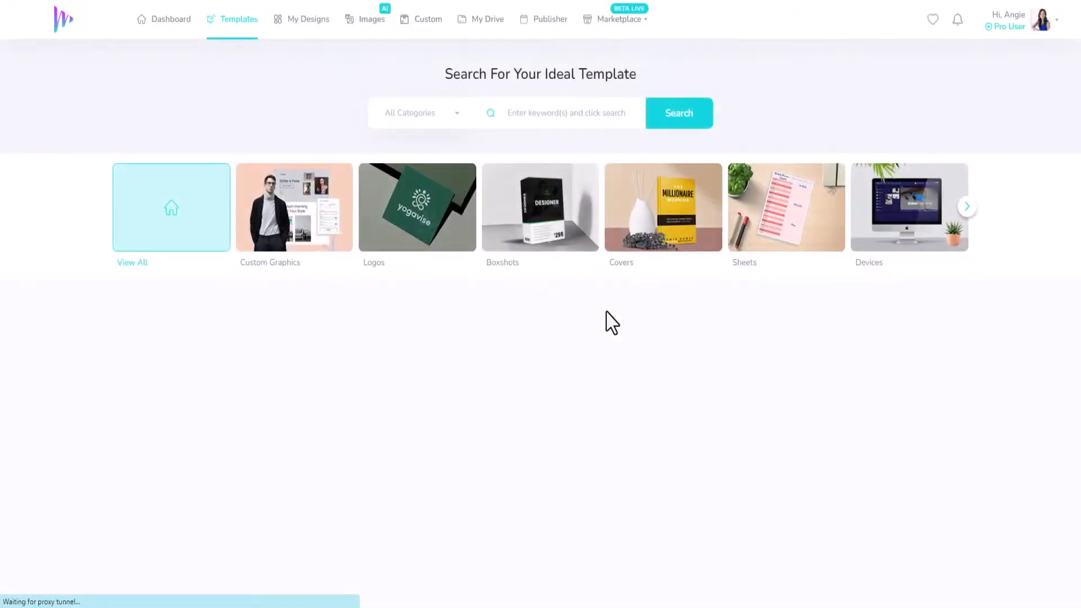
pyautogui.click(968, 207)
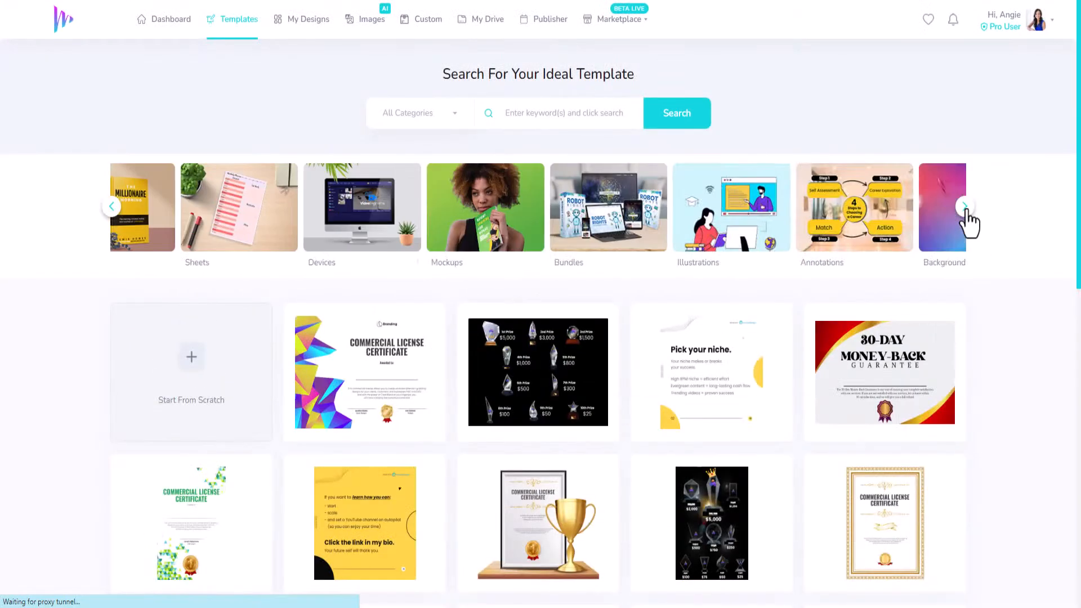
pyautogui.click(966, 209)
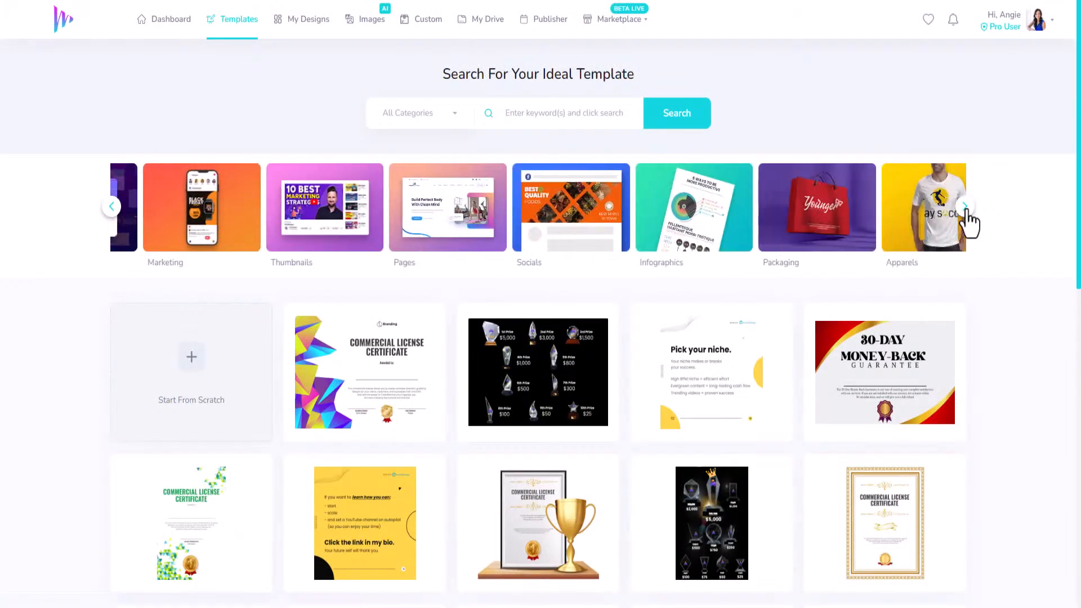
pyautogui.click(556, 216)
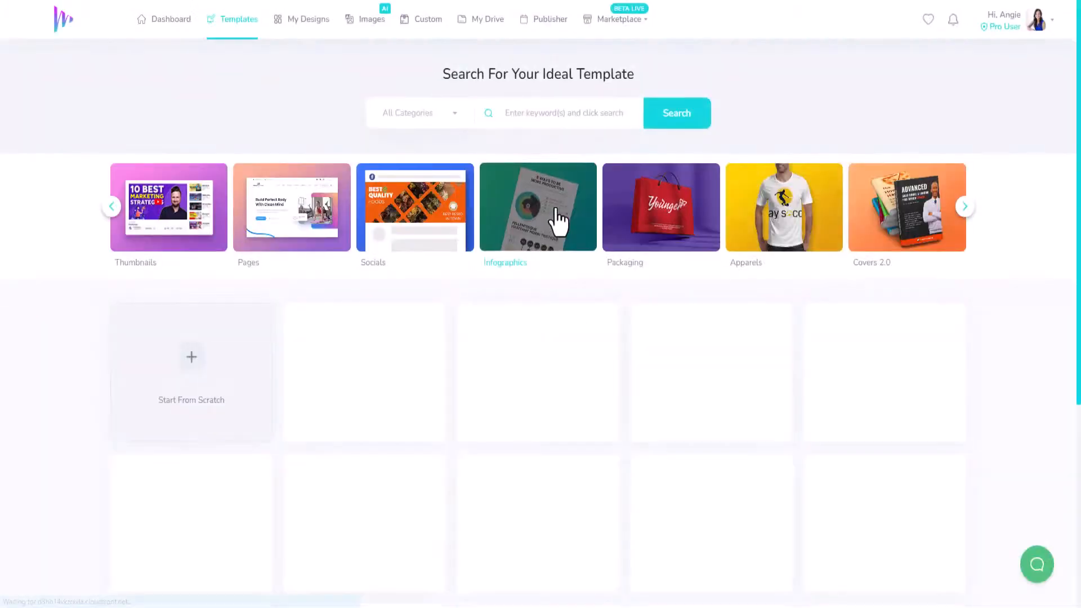
# Preview the template with six tips for creating engaging content, and close the preview
pyautogui.scroll(-4, 439, 304)
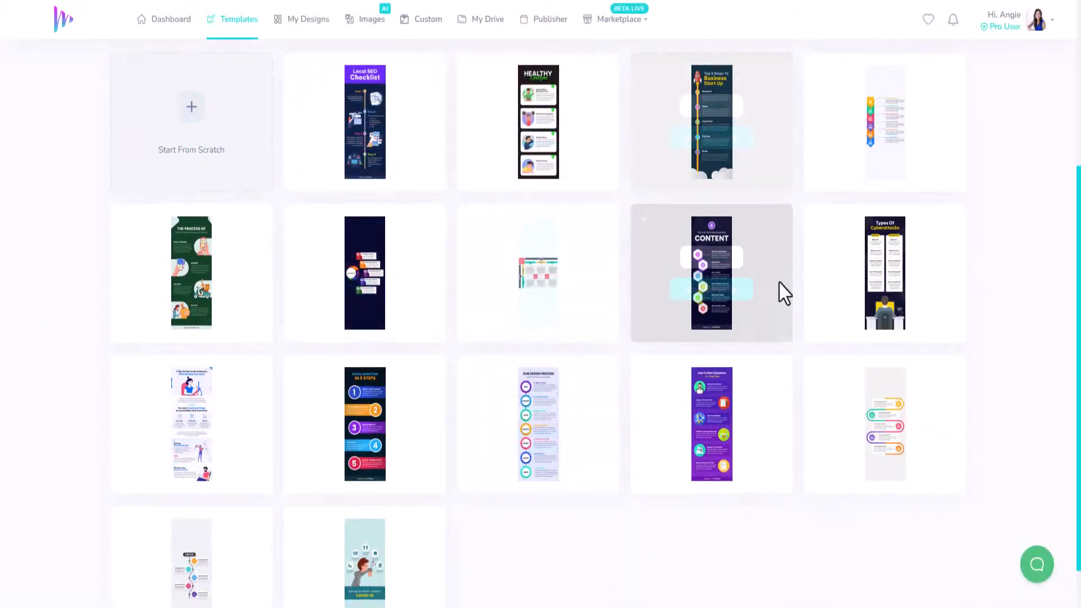
pyautogui.click(712, 258)
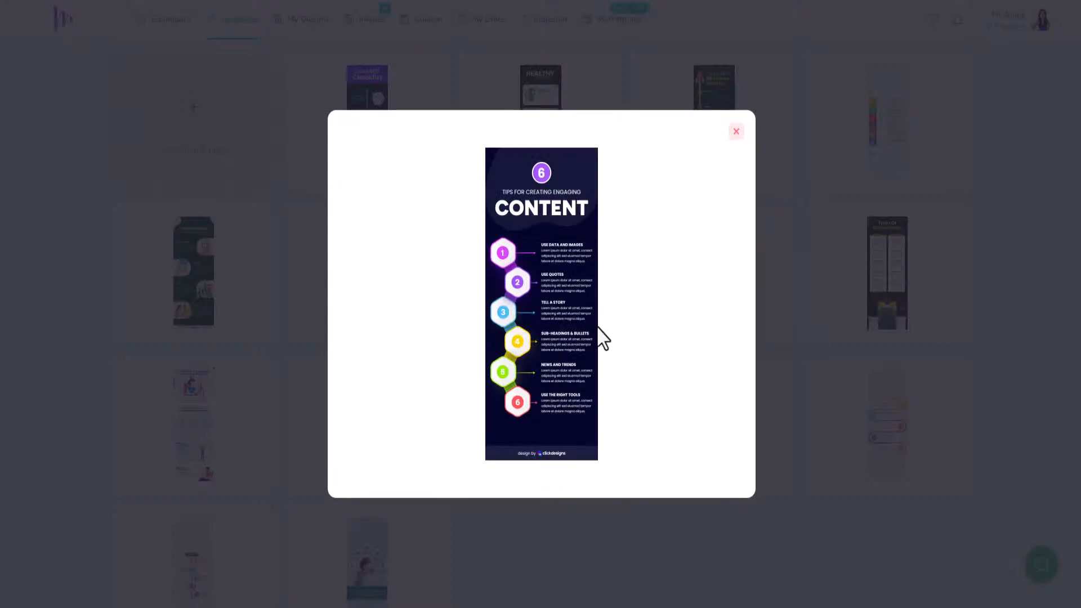
pyautogui.click(736, 133)
# Create a new design from the COVID-19 infographic template, titled "Demo - ClickInfographics 002"
pyautogui.scroll(-1, 872, 492)
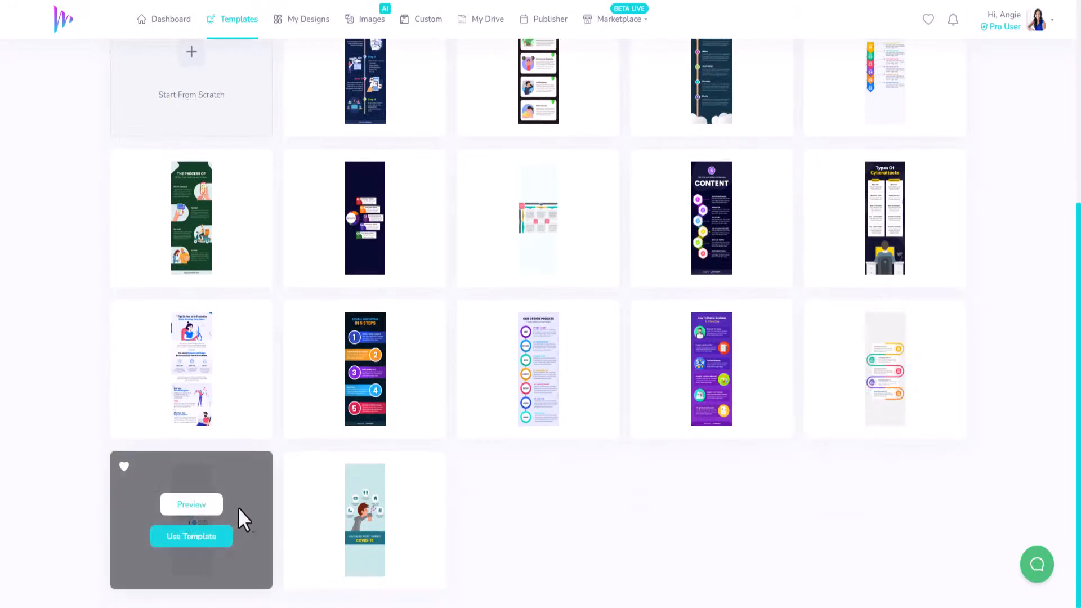
pyautogui.moveTo(368, 534)
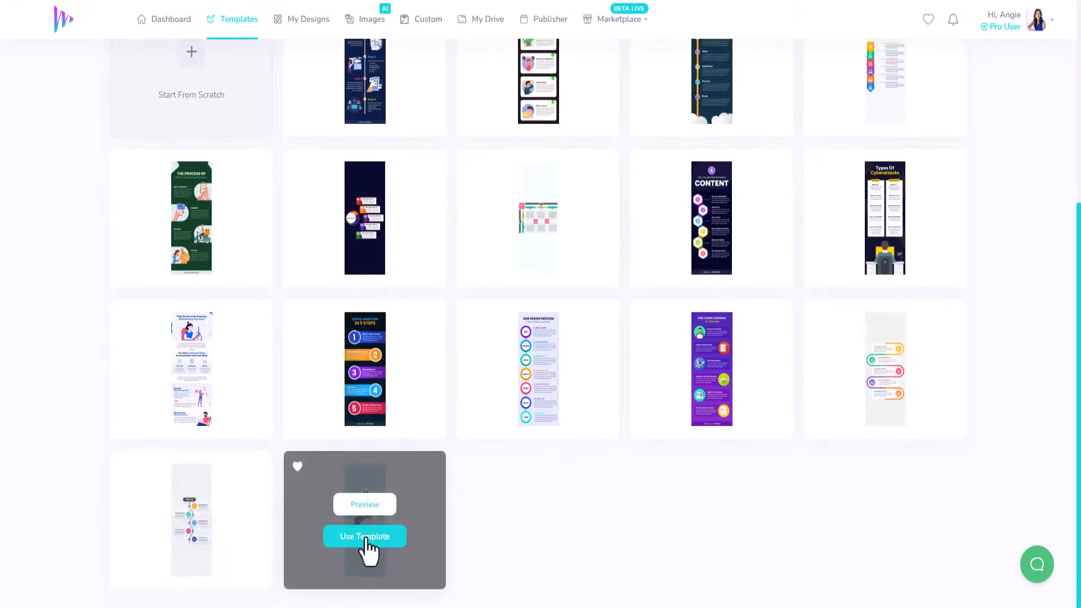
pyautogui.click(376, 538)
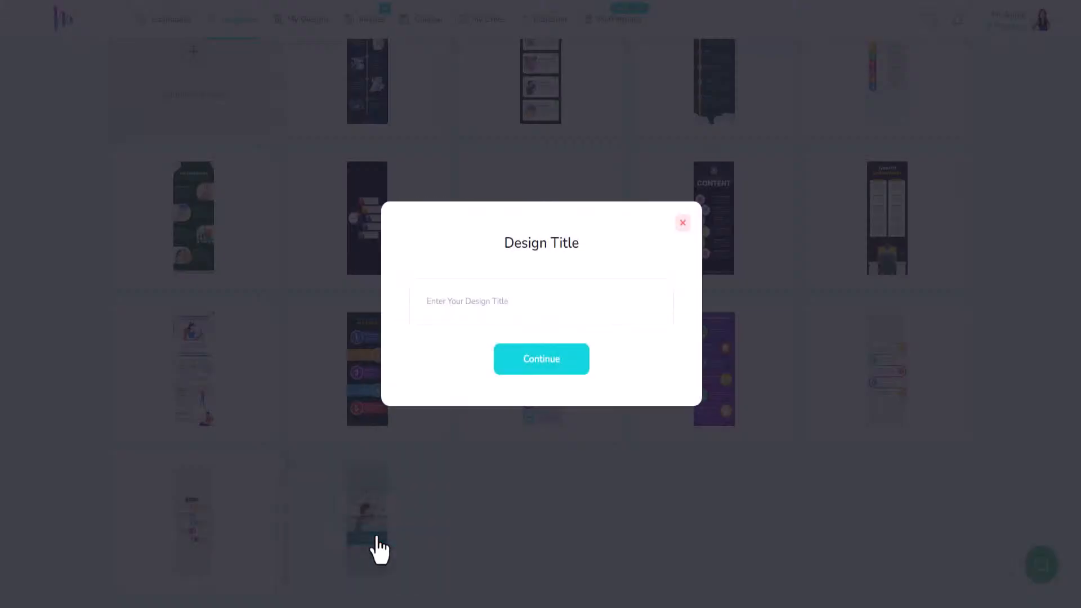
pyautogui.write('Demo - ClickInfographics 002')
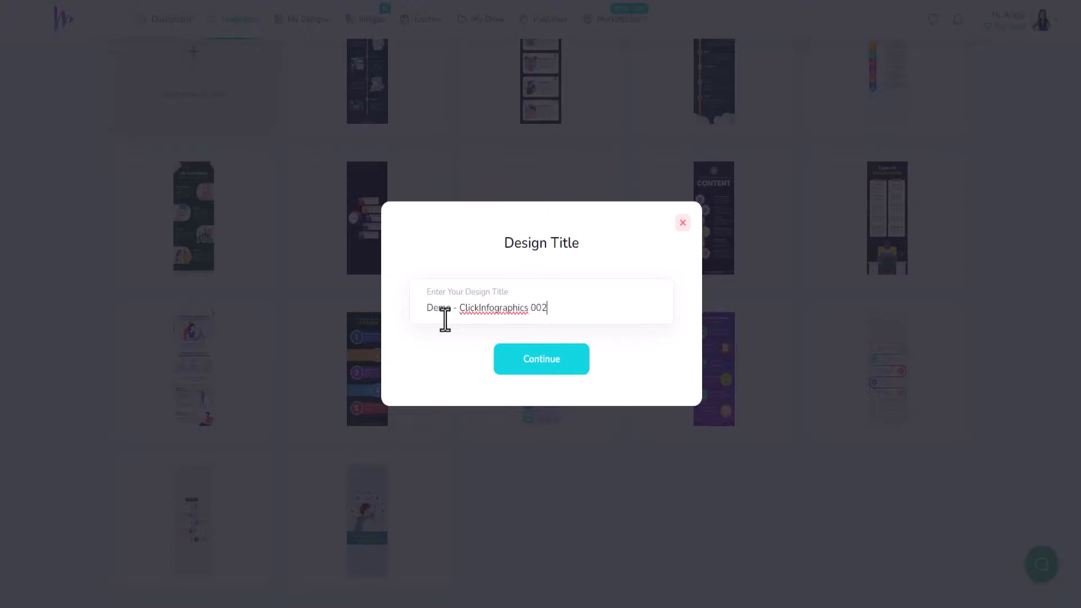
pyautogui.press('Return')
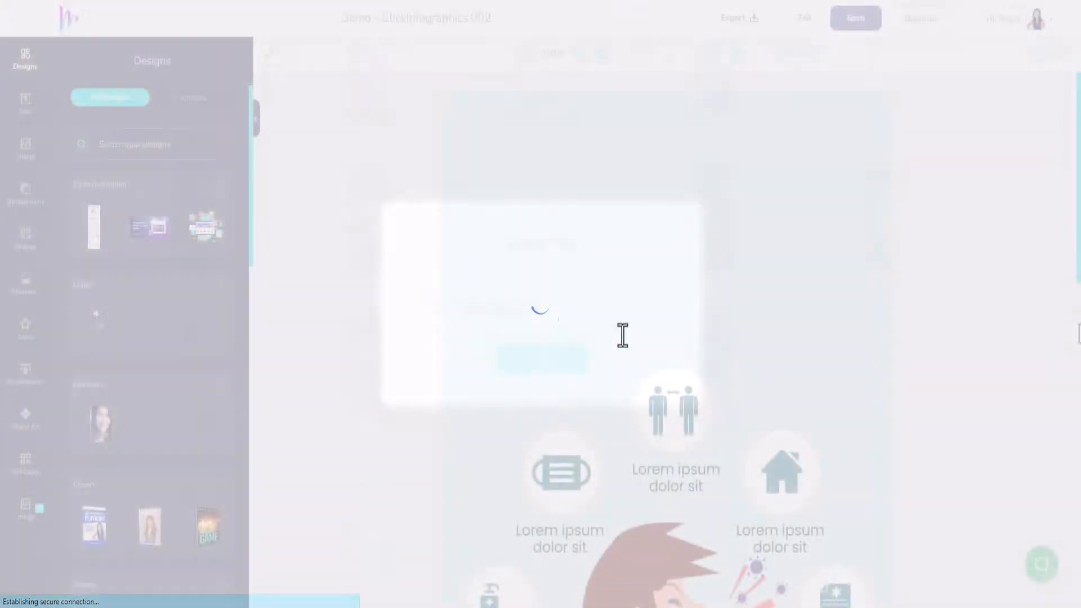
# Look over the new COVID-19 design from its empty header area down to the title banner and back
pyautogui.scroll(-5, 601, 299)
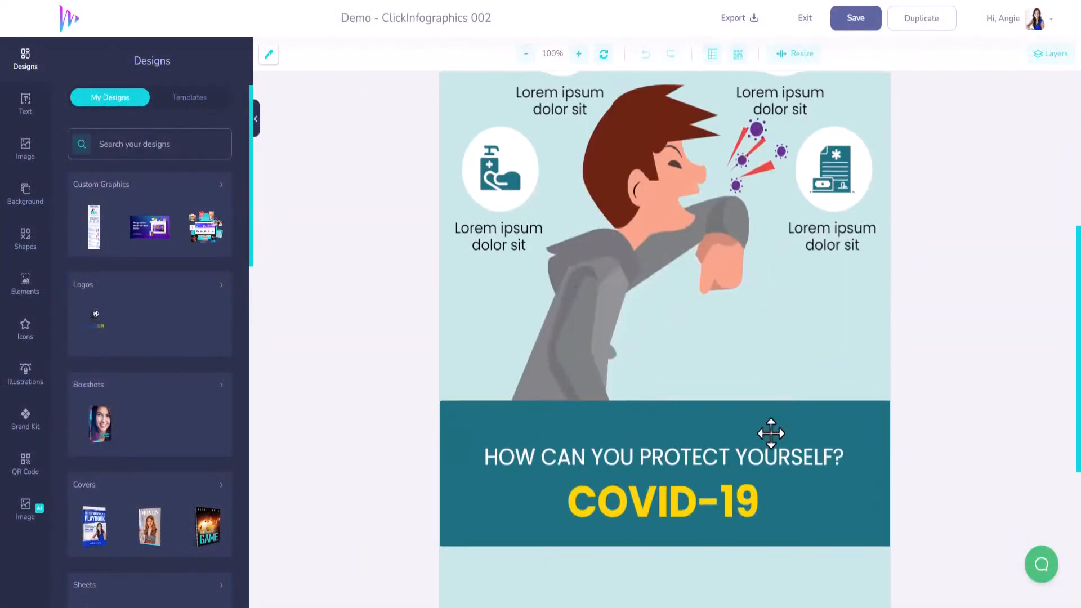
pyautogui.scroll(-4, 619, 397)
pyautogui.scroll(6, 814, 394)
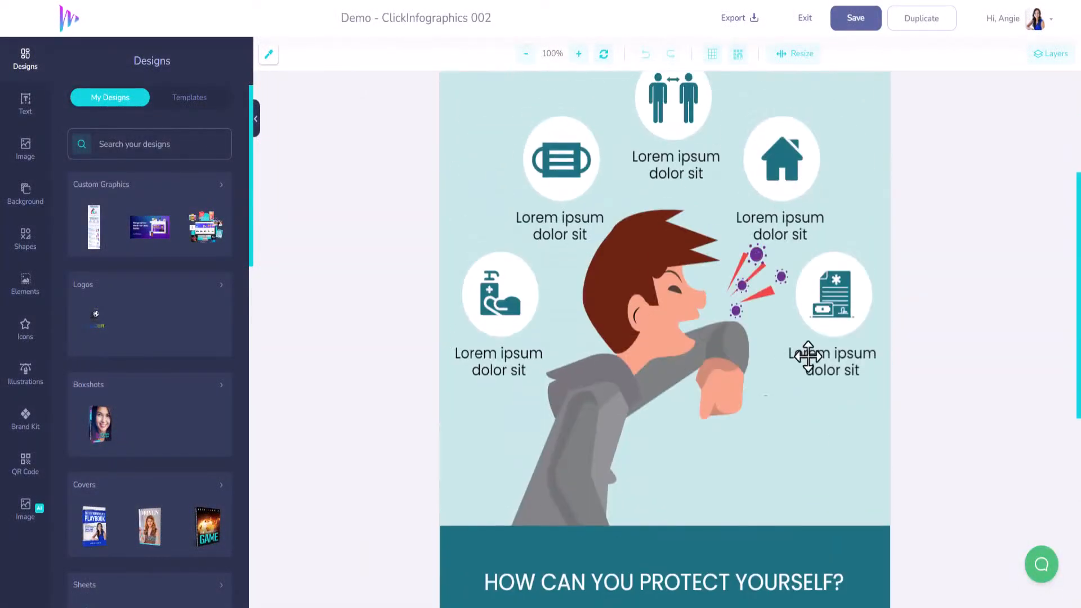
pyautogui.scroll(5, 753, 412)
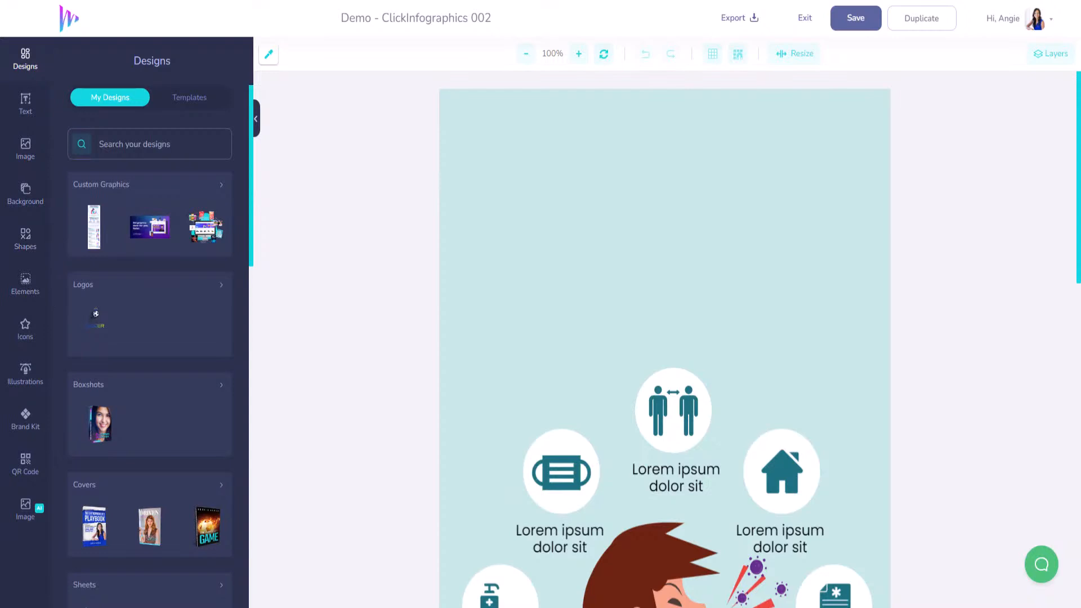
# Add the winding five-section path shape from the Infographic Shapes collection to the design
pyautogui.click(23, 243)
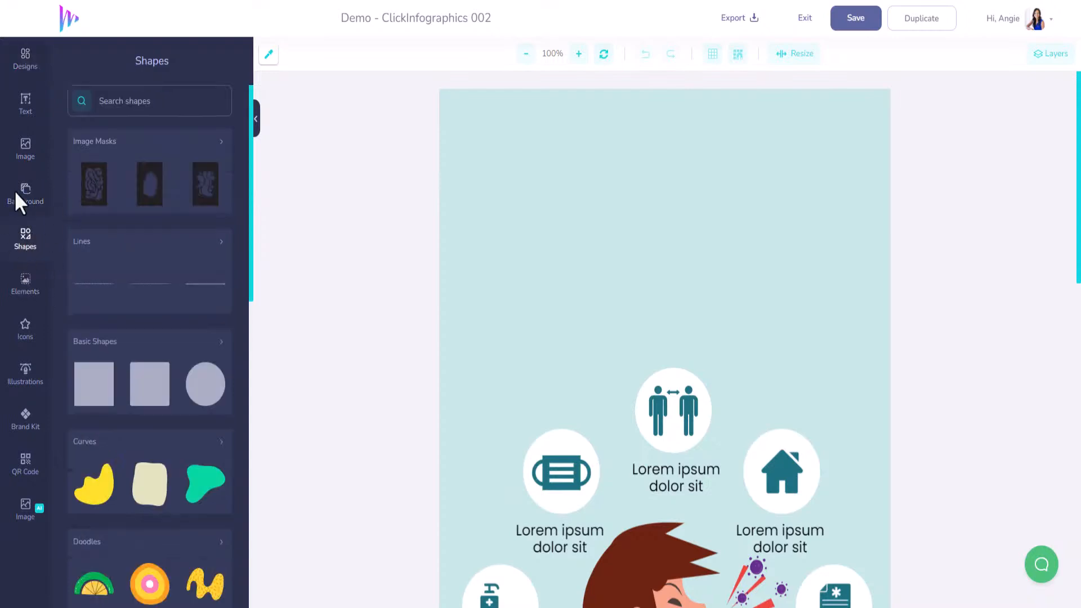
pyautogui.scroll(-12, 186, 388)
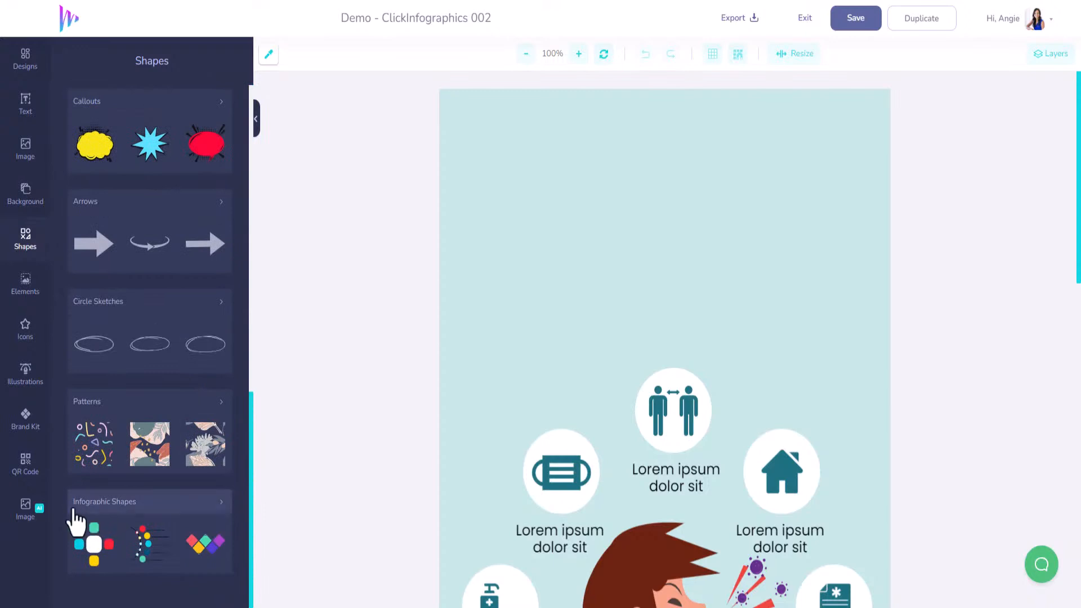
pyautogui.click(221, 502)
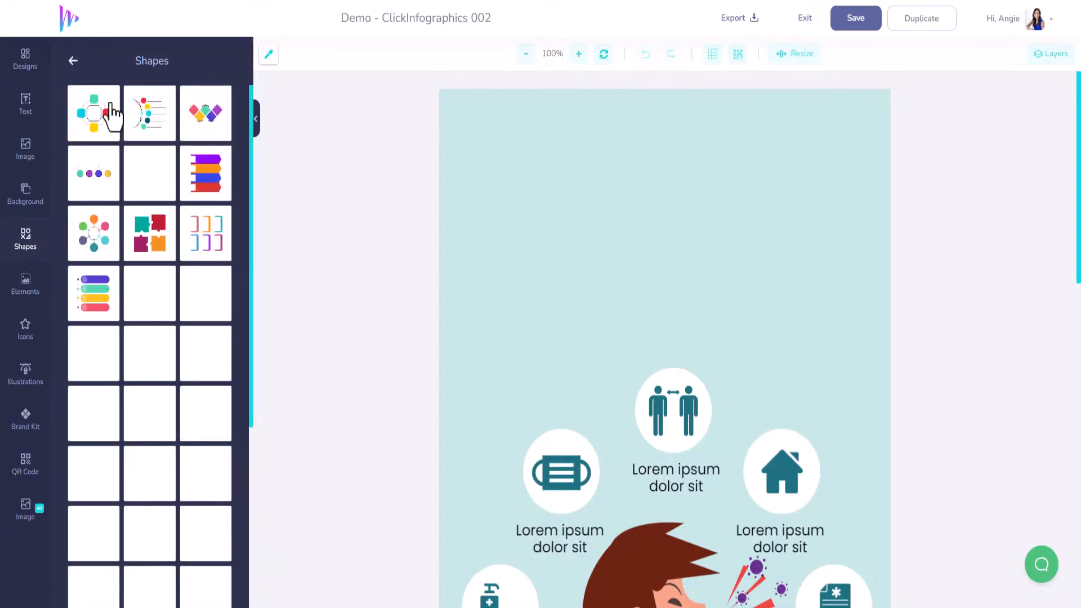
pyautogui.scroll(-5, 112, 420)
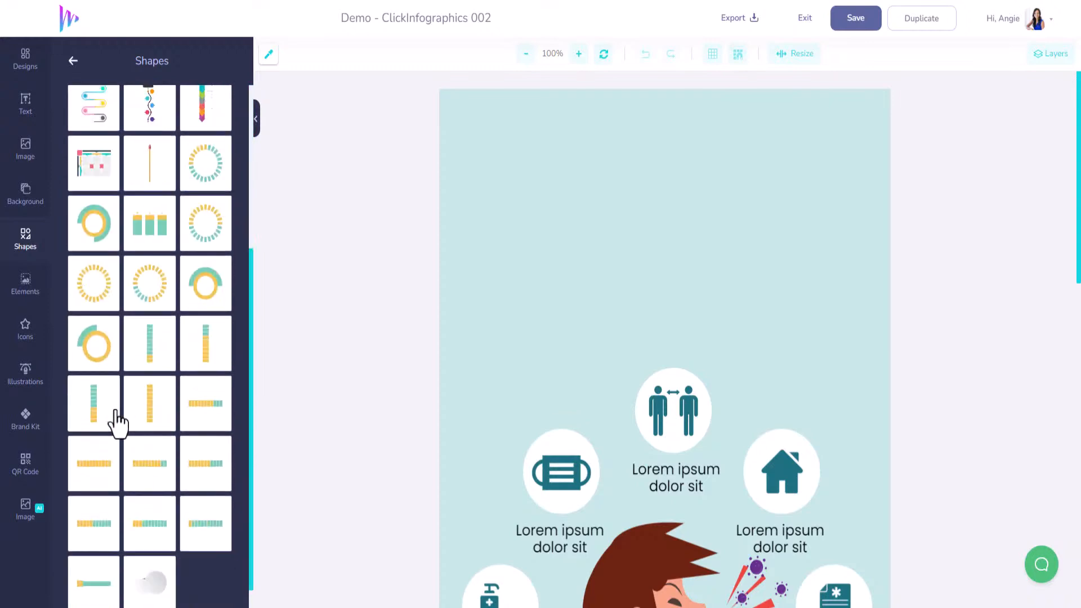
pyautogui.scroll(5, 115, 417)
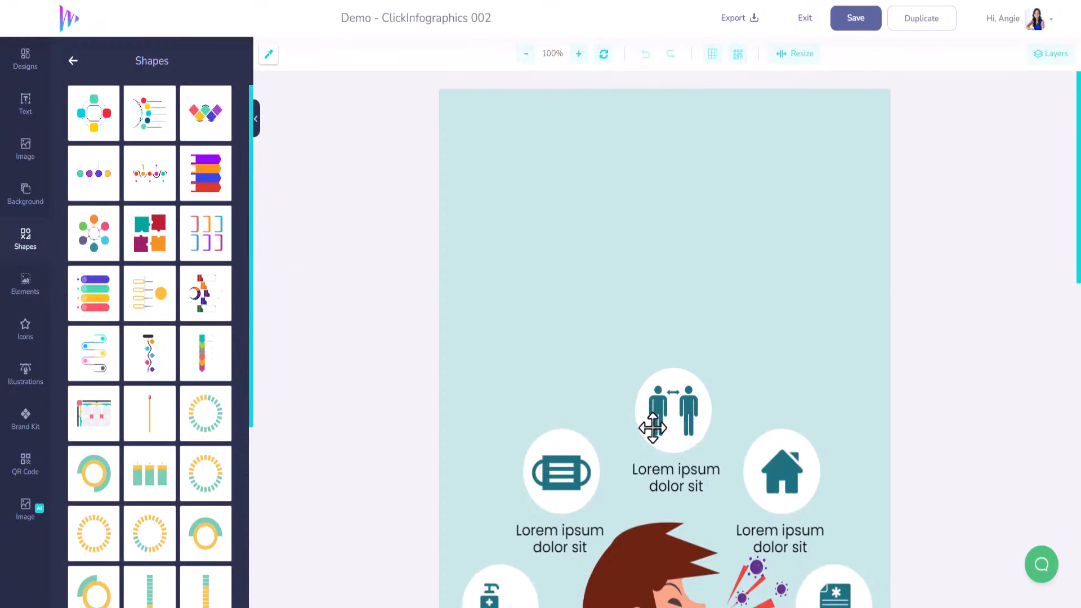
pyautogui.scroll(-2, 651, 433)
pyautogui.scroll(2, 652, 440)
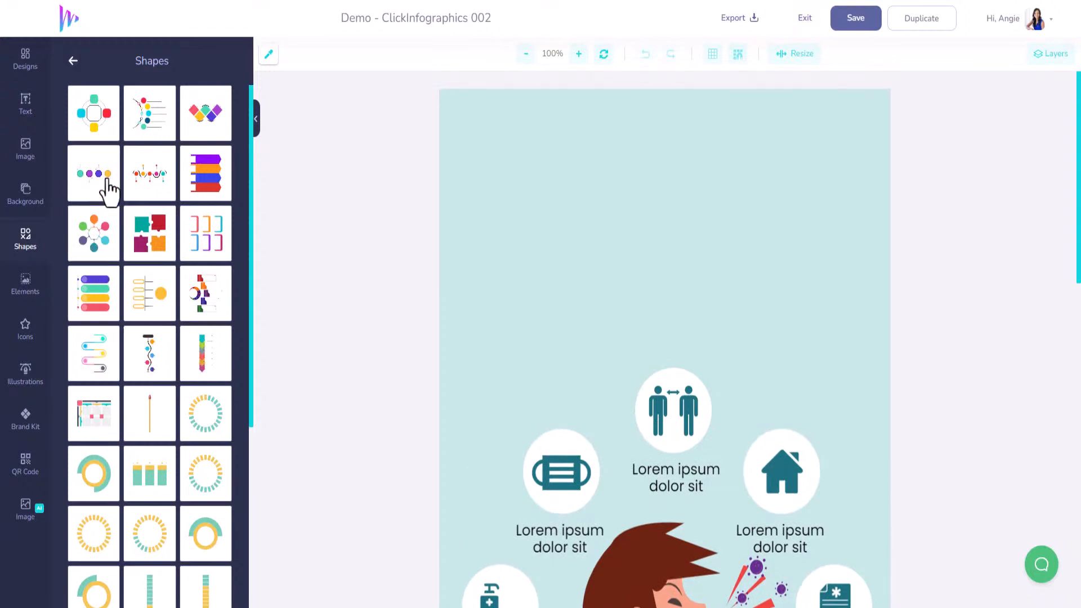
pyautogui.click(103, 363)
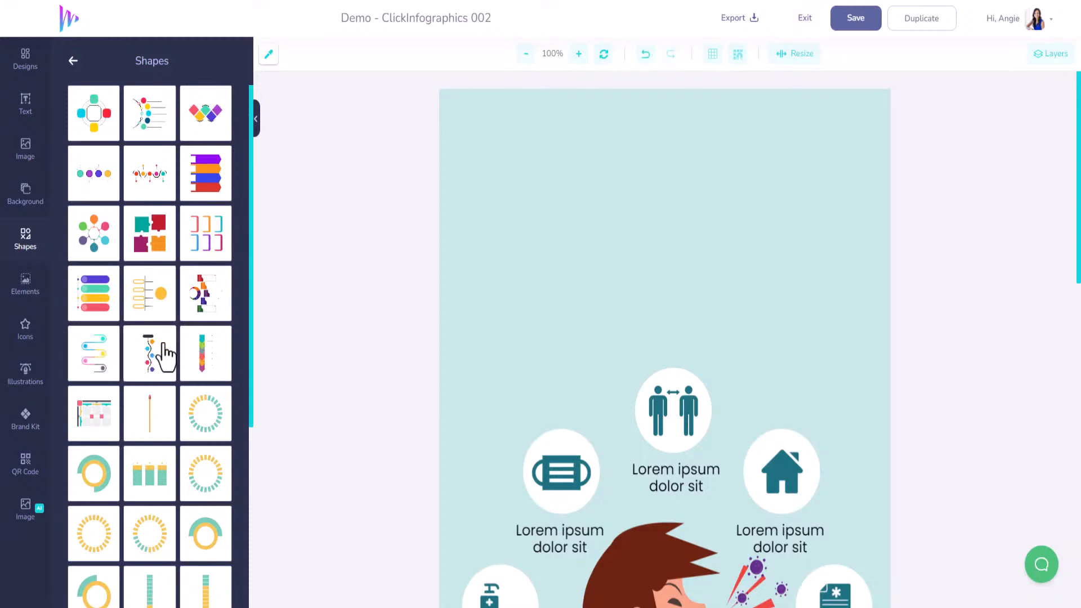
# Move the winding shape into the empty area at the top of the design, above the icons
pyautogui.moveTo(655, 507); pyautogui.dragTo(625, 122)
pyautogui.scroll(3, 642, 270)
pyautogui.moveTo(637, 292); pyautogui.dragTo(554, 131)
pyautogui.moveTo(597, 217); pyautogui.dragTo(712, 314)
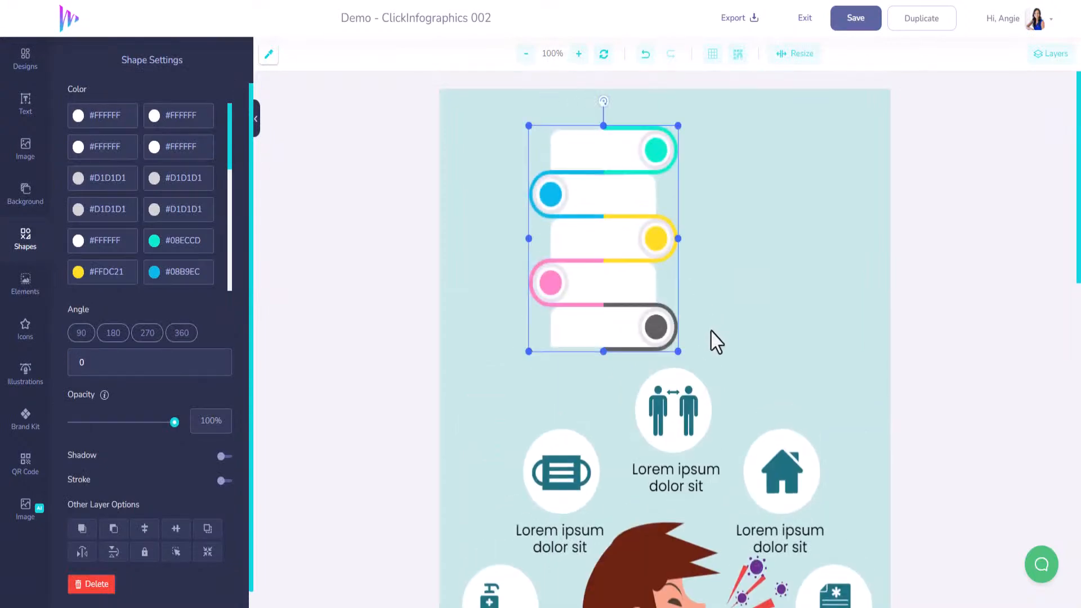
# Move the two-people icon together with its white circle to the right side of the canvas, beside the winding shape
pyautogui.scroll(-2, 672, 259)
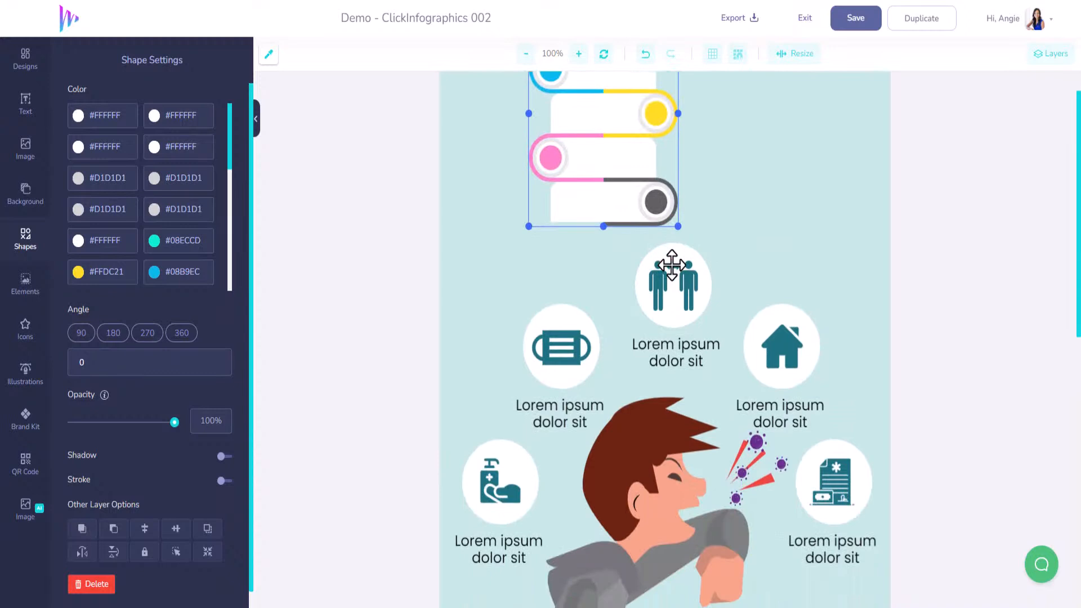
pyautogui.click(672, 265)
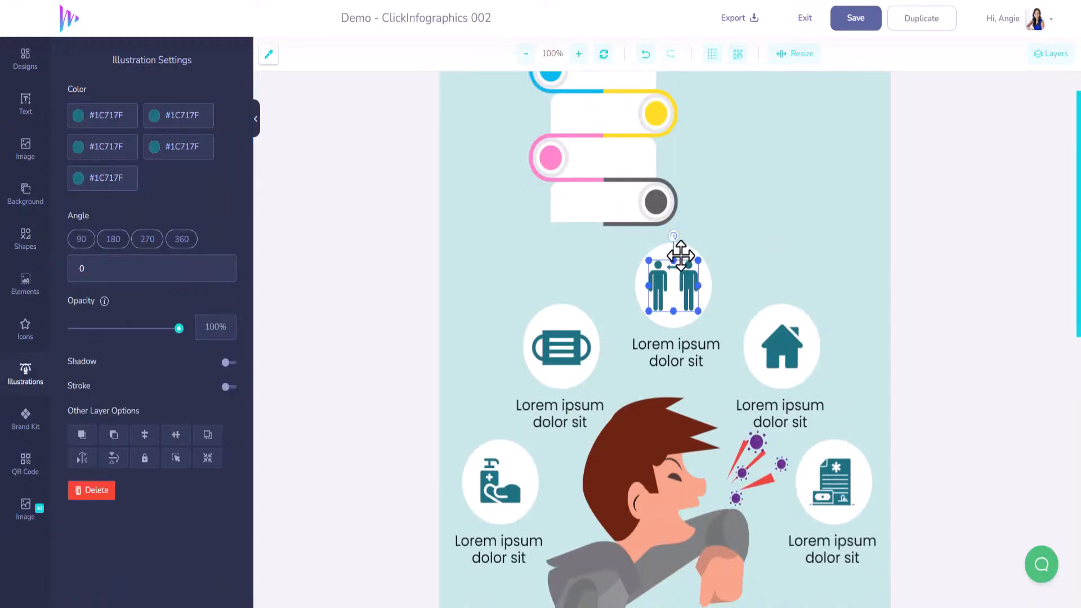
pyautogui.keyDown('shift'); pyautogui.click(681, 256); pyautogui.keyUp('shift')
pyautogui.moveTo(681, 257); pyautogui.dragTo(845, 130)
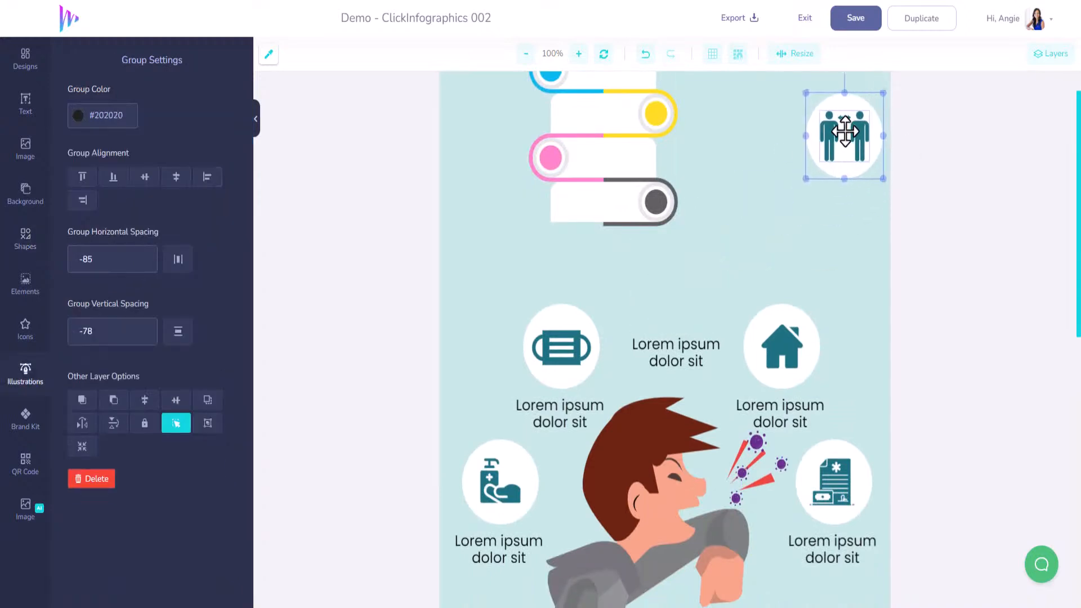
# Delete the five "Lorem ipsum dolor sit" captions under the icons
pyautogui.click(675, 348)
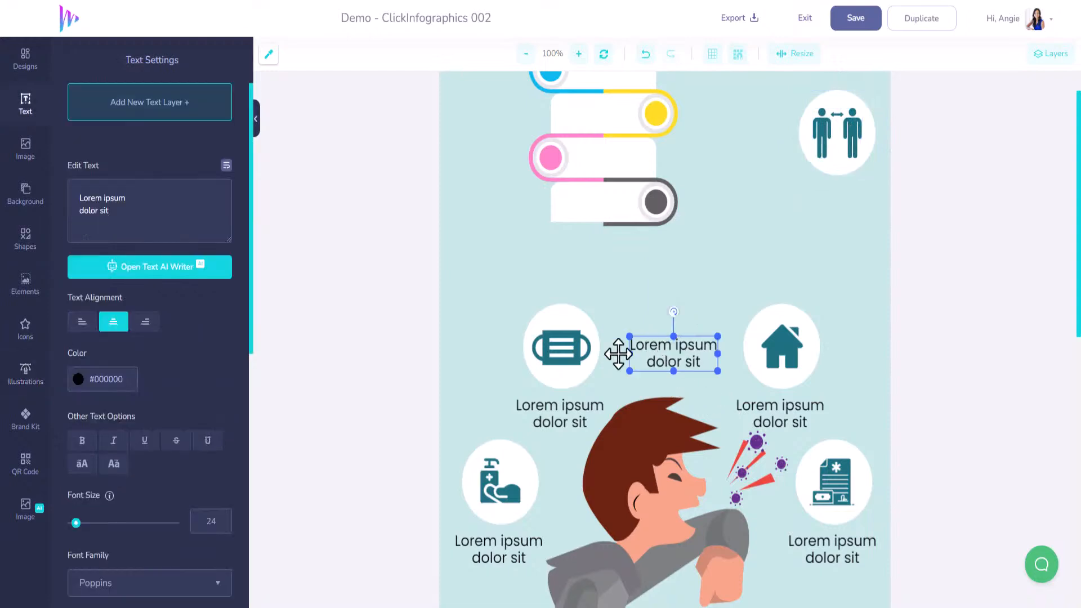
pyautogui.press('Delete')
pyautogui.click(570, 410)
pyautogui.press('Delete')
pyautogui.click(527, 542)
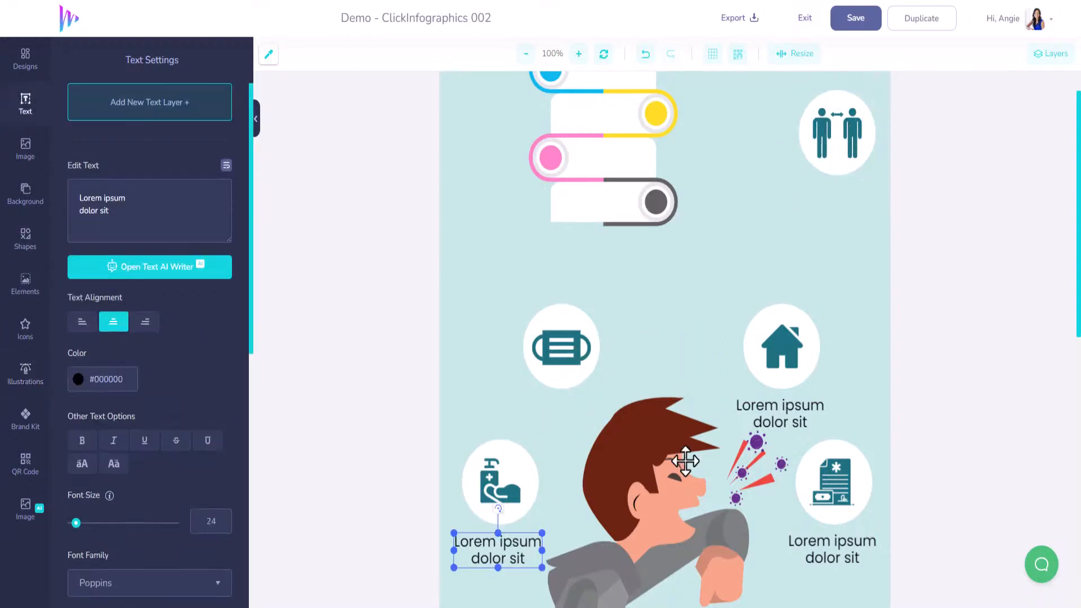
pyautogui.click(803, 411)
pyautogui.press('Delete')
pyautogui.click(817, 547)
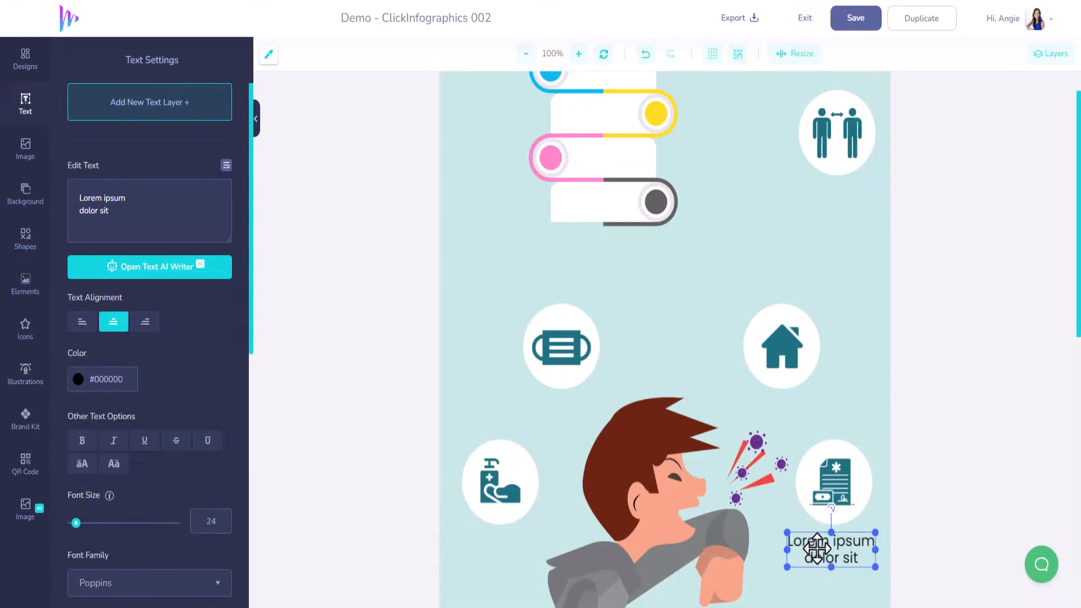
pyautogui.press('Delete')
# Move the face mask and house icons, each with its white circle, to the canvas's right edge below the two-people icon
pyautogui.click(557, 340)
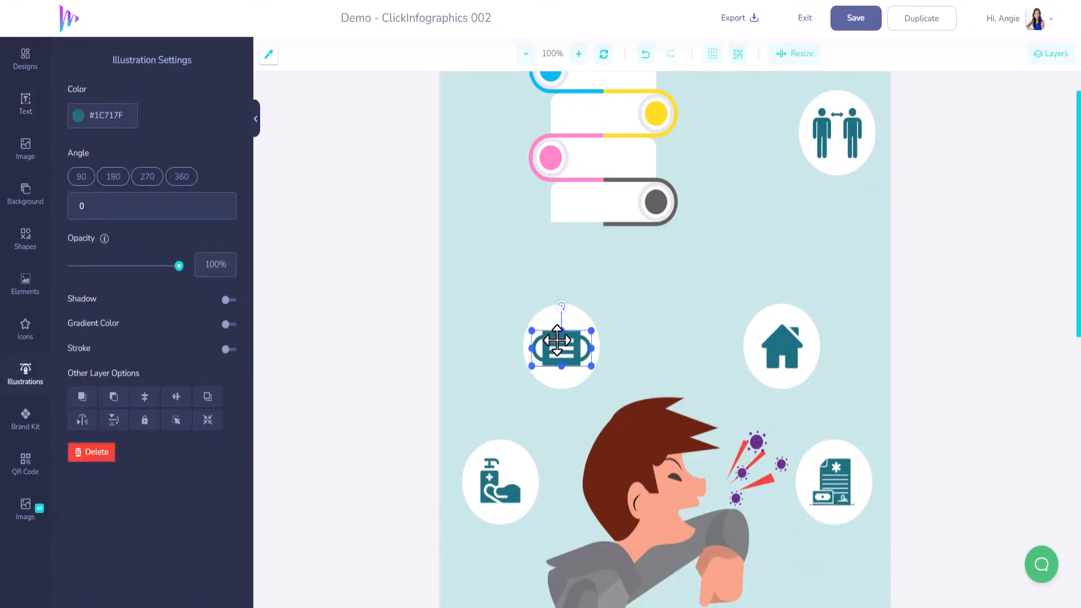
pyautogui.keyDown('shift'); pyautogui.click(547, 317); pyautogui.keyUp('shift')
pyautogui.moveTo(547, 317); pyautogui.dragTo(863, 188)
pyautogui.click(775, 329)
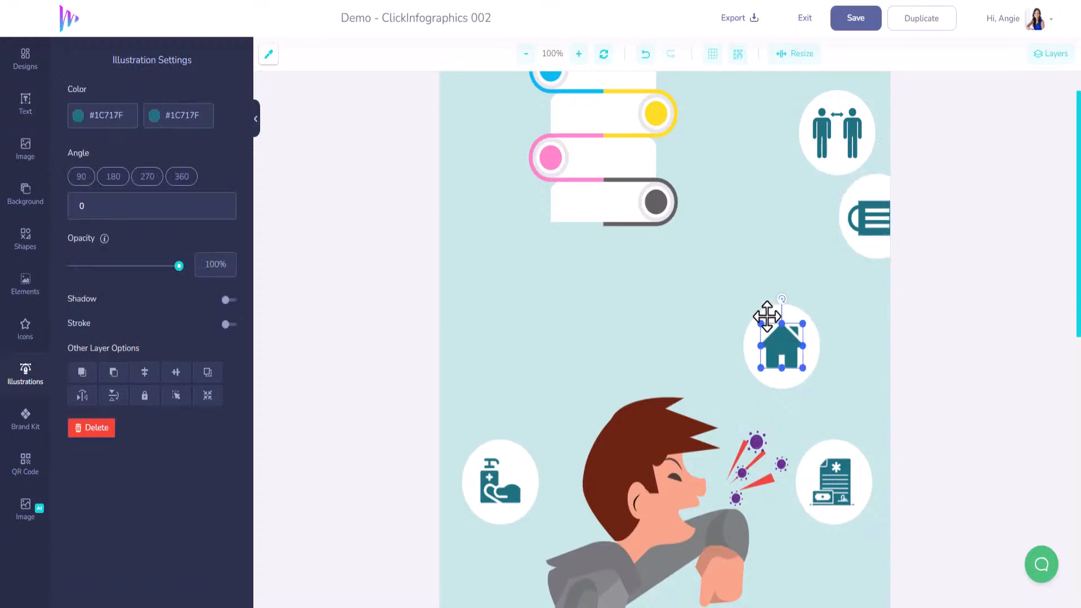
pyautogui.keyDown('shift'); pyautogui.click(767, 316); pyautogui.keyUp('shift')
pyautogui.moveTo(767, 317); pyautogui.dragTo(861, 282)
# Move the document and hand-washing icons, each with its white circle, to the right edge below the house icon
pyautogui.click(832, 496)
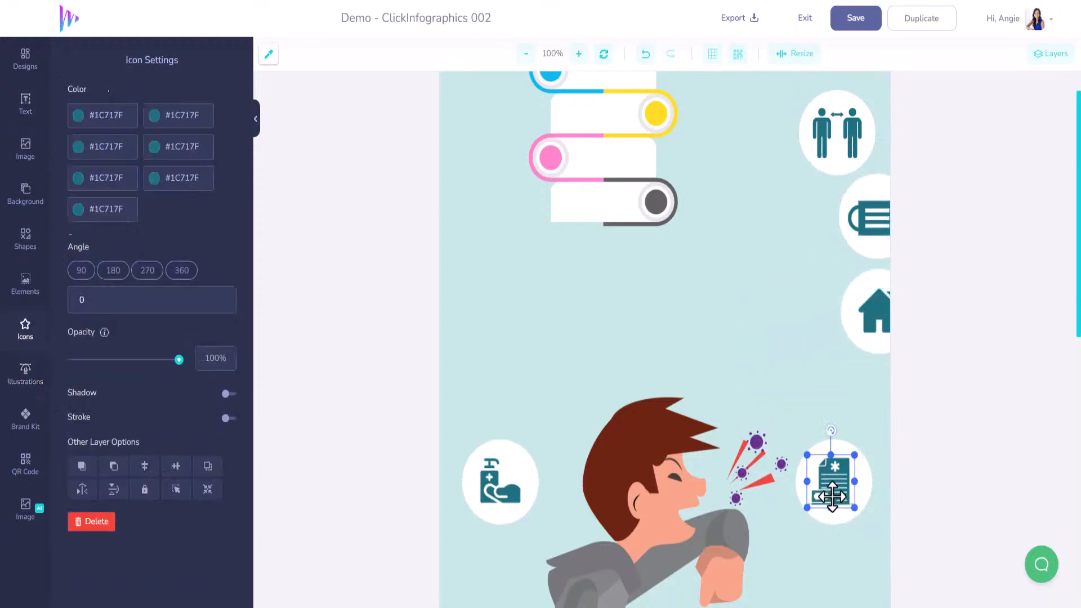
pyautogui.keyDown('shift'); pyautogui.click(824, 447); pyautogui.keyUp('shift')
pyautogui.moveTo(824, 447); pyautogui.dragTo(872, 359)
pyautogui.click(504, 478)
pyautogui.keyDown('shift'); pyautogui.click(503, 451); pyautogui.keyUp('shift')
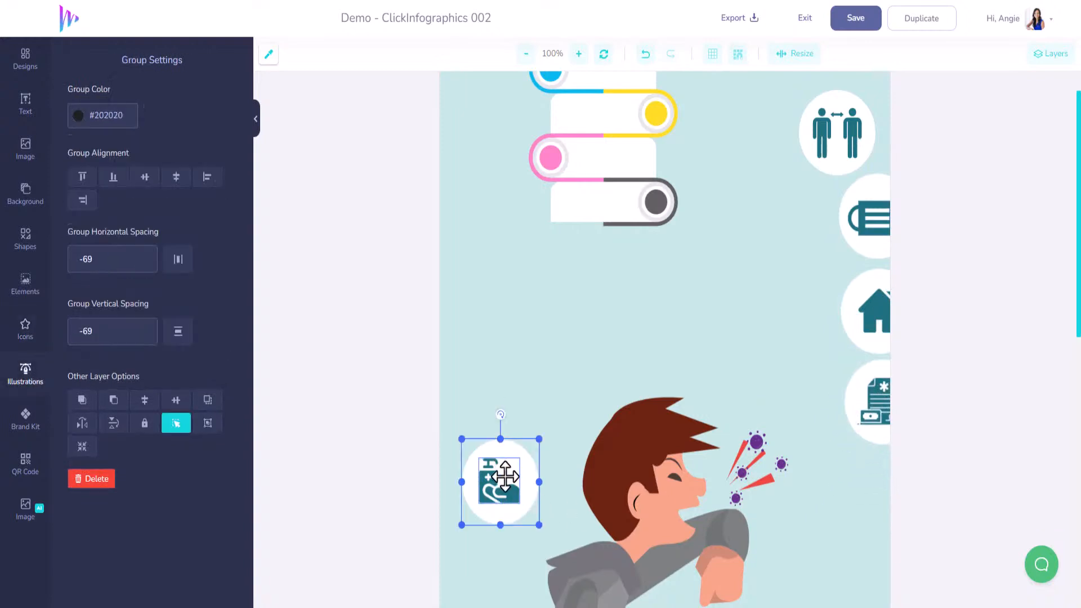
pyautogui.moveTo(502, 451); pyautogui.dragTo(906, 509)
# Move the coughing man illustration down to make more room beneath the winding shape
pyautogui.scroll(-5, 681, 450)
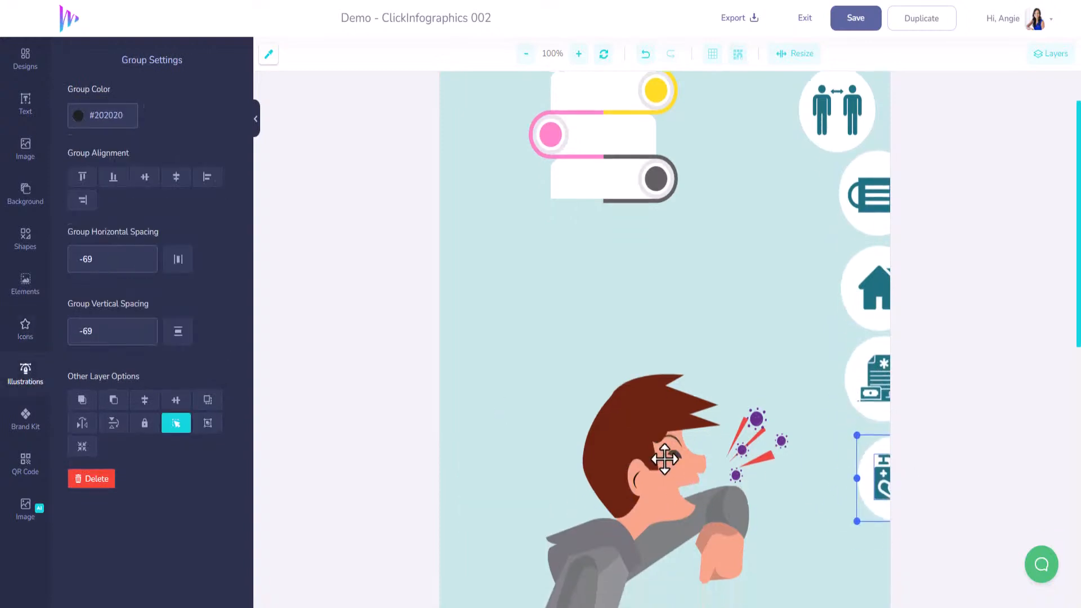
pyautogui.scroll(5, 702, 287)
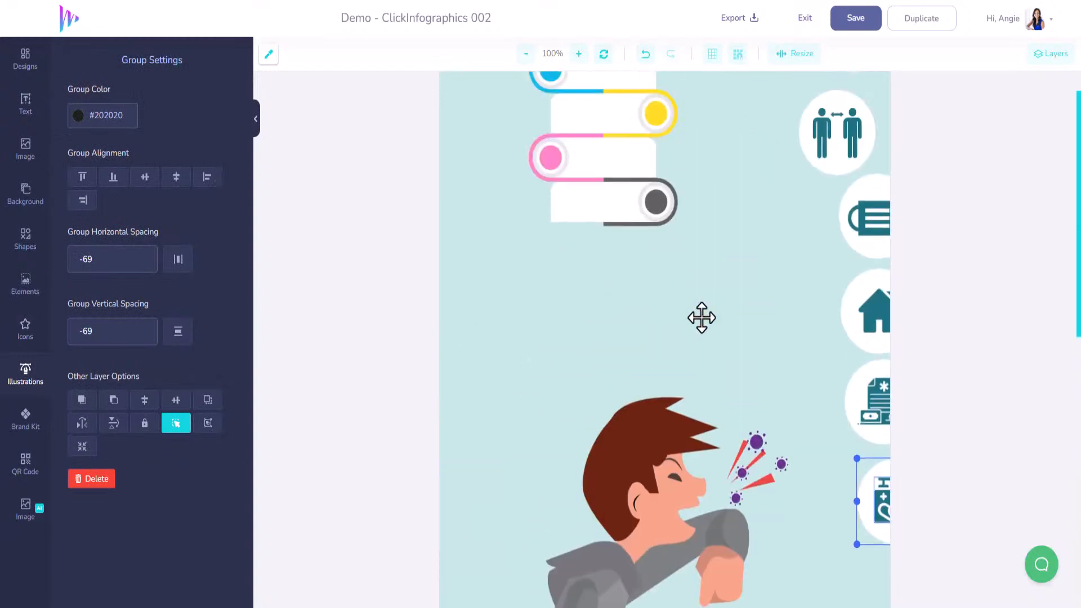
pyautogui.moveTo(663, 429); pyautogui.dragTo(658, 607)
pyautogui.moveTo(668, 526); pyautogui.dragTo(680, 589)
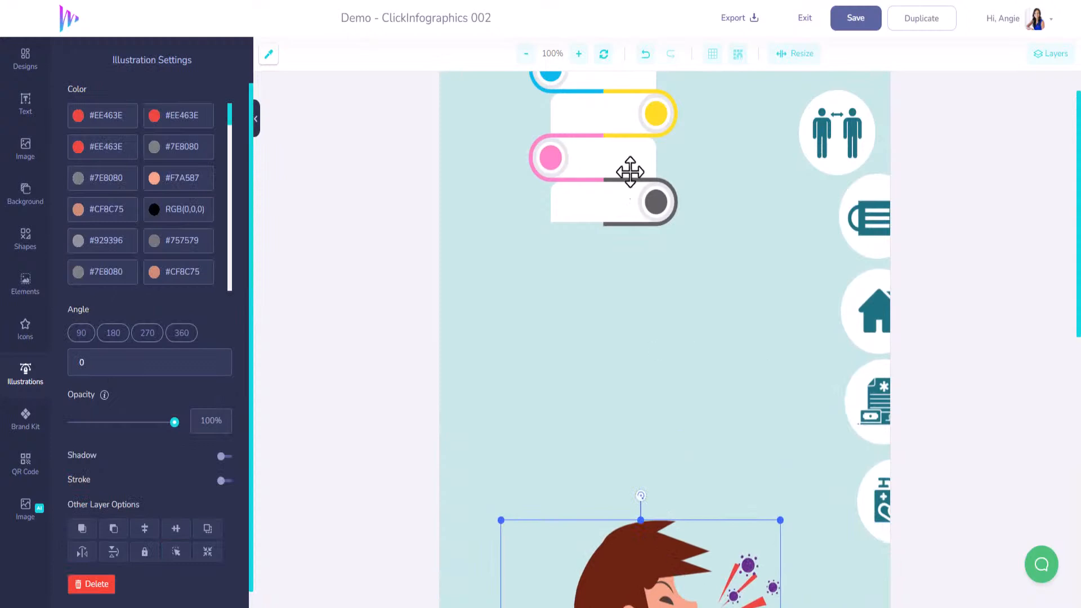
# Enlarge the winding shape to span most of the canvas width and position it near the canvas's top edge
pyautogui.moveTo(618, 151); pyautogui.dragTo(593, 252)
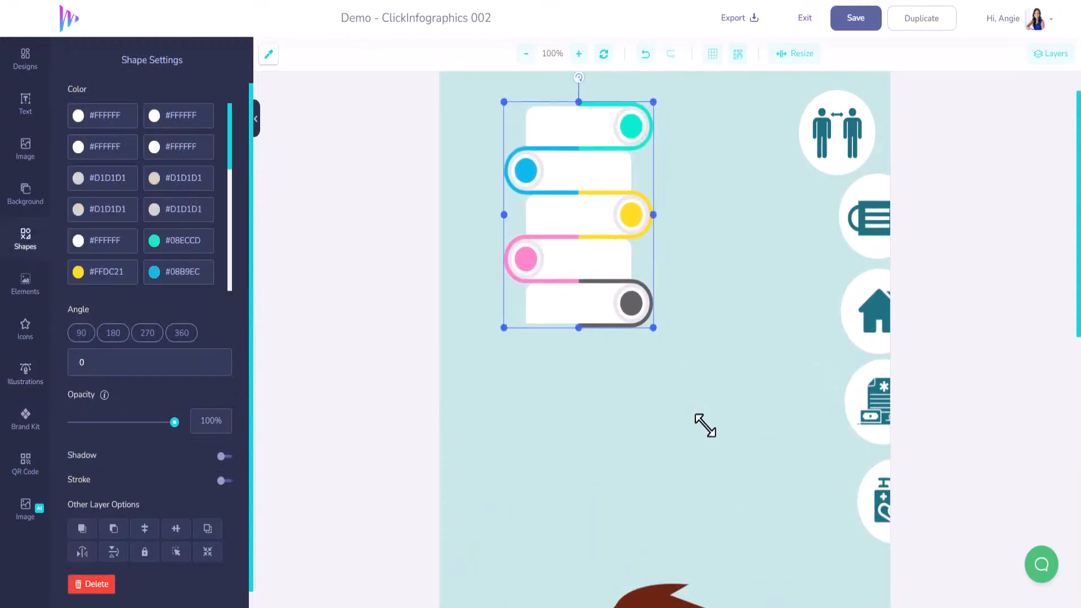
pyautogui.moveTo(706, 426); pyautogui.dragTo(772, 582)
pyautogui.scroll(-2, 708, 258)
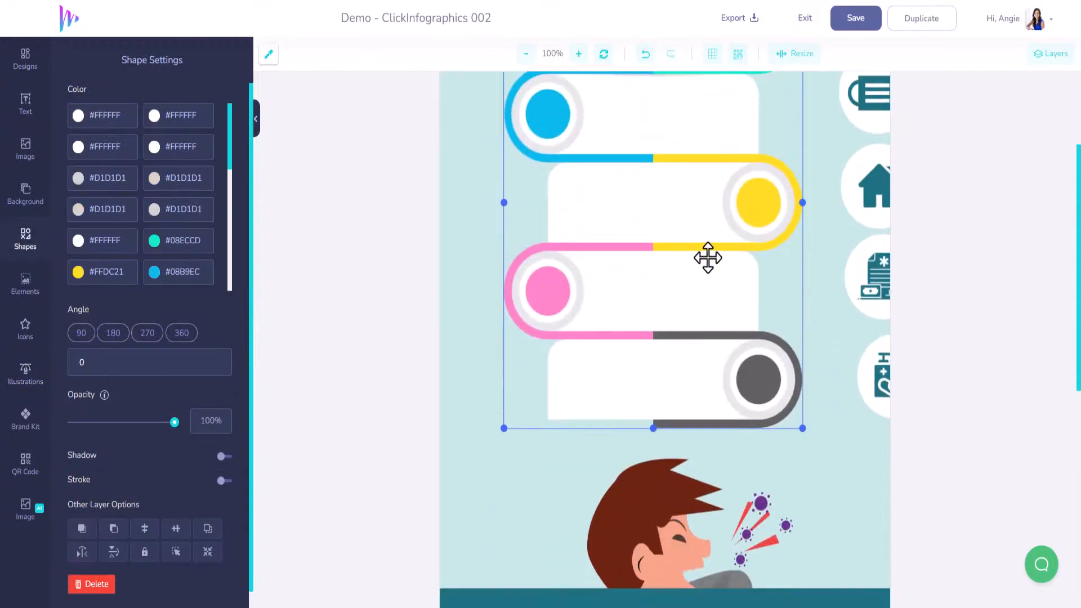
pyautogui.moveTo(708, 258); pyautogui.dragTo(695, 336)
pyautogui.scroll(4, 688, 280)
pyautogui.moveTo(686, 376); pyautogui.dragTo(654, 203)
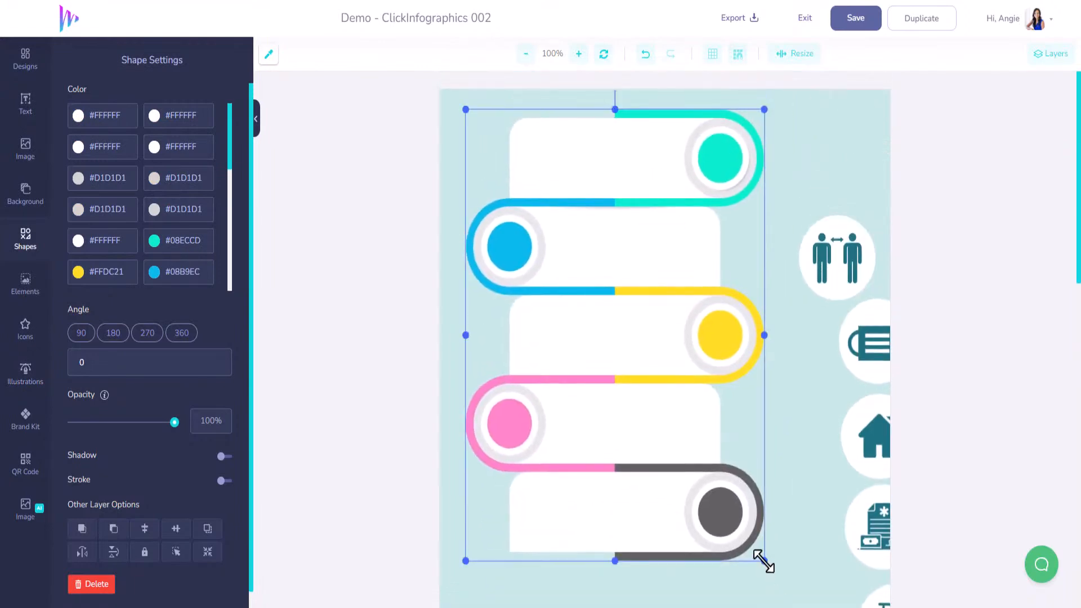
pyautogui.moveTo(764, 561); pyautogui.dragTo(870, 543)
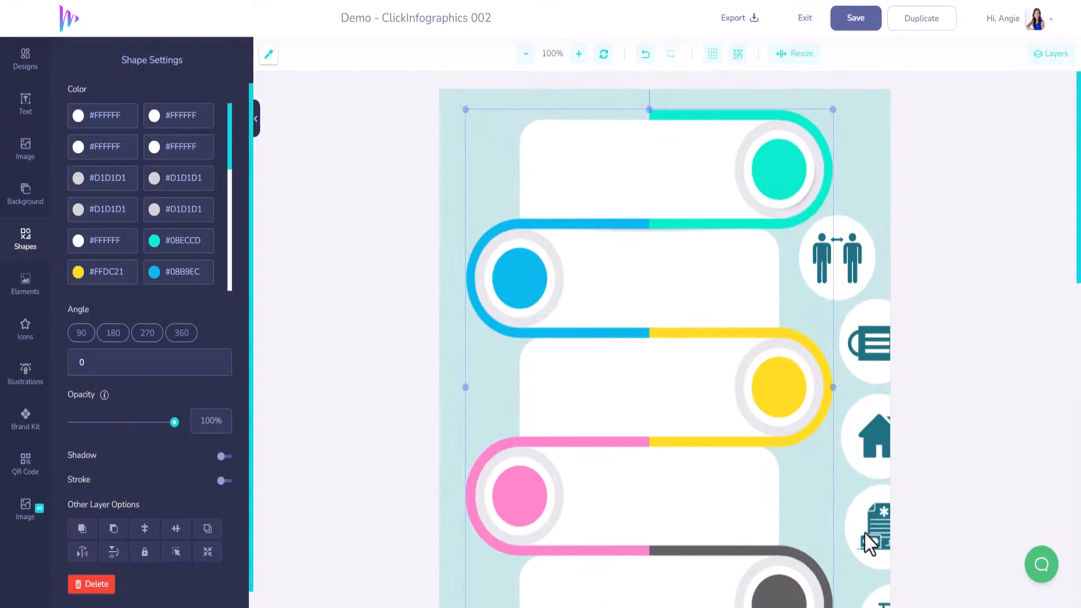
# Shift the two-people icon and its white circle slightly up and to the right
pyautogui.click(845, 258)
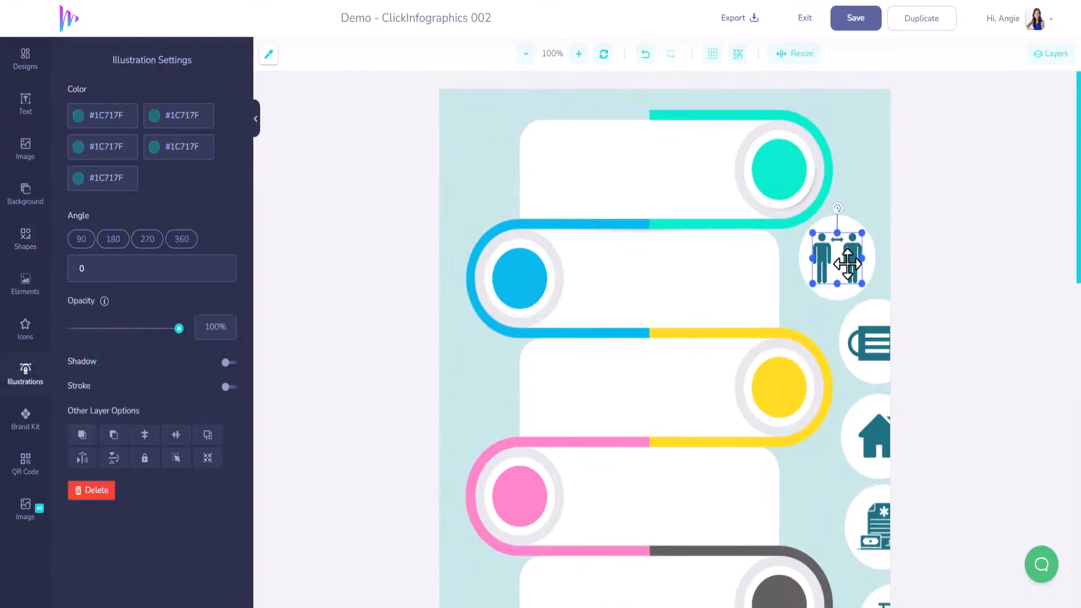
pyautogui.keyDown('shift'); pyautogui.click(851, 225); pyautogui.keyUp('shift')
pyautogui.moveTo(847, 261)
pyautogui.mouseDown()
pyautogui.moveTo(789, 181)
pyautogui.moveTo(855, 249)
pyautogui.mouseUp()
# Send the winding shape behind the icons by moving its layer to the end of the layer list
pyautogui.click(724, 164)
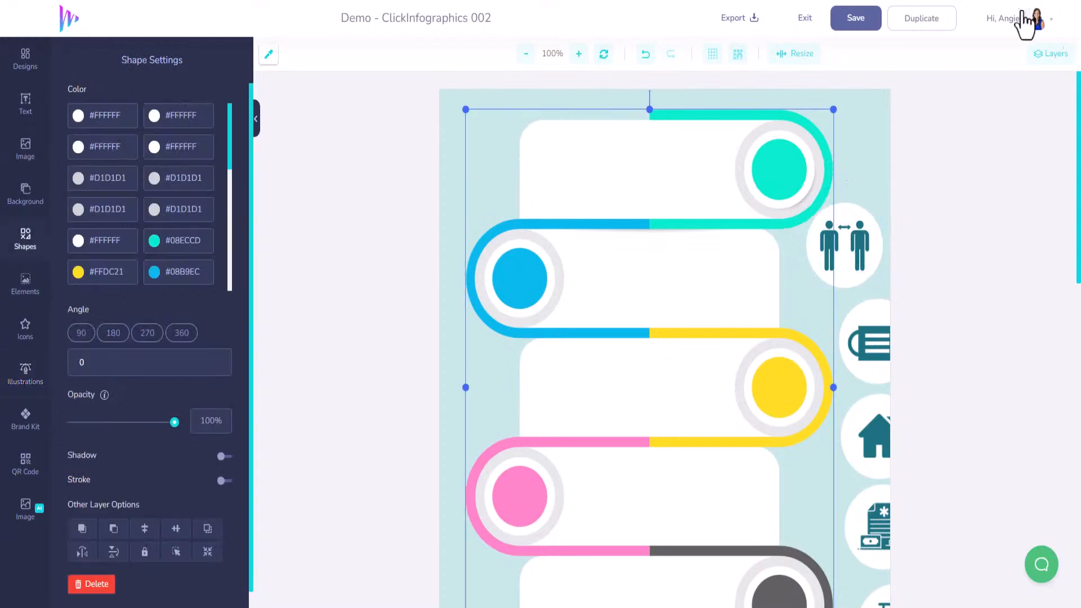
pyautogui.click(1043, 60)
pyautogui.moveTo(947, 117); pyautogui.dragTo(955, 501)
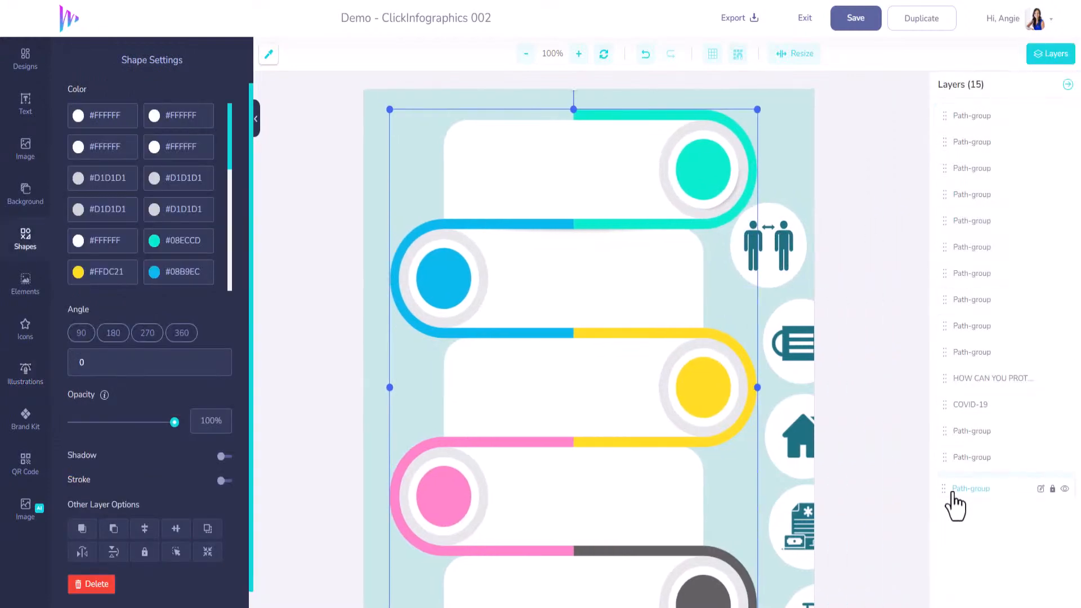
# Place the two-people icon over the winding shape's turquoise circle and the face mask icon over the blue circle, each with its white circle
pyautogui.click(784, 238)
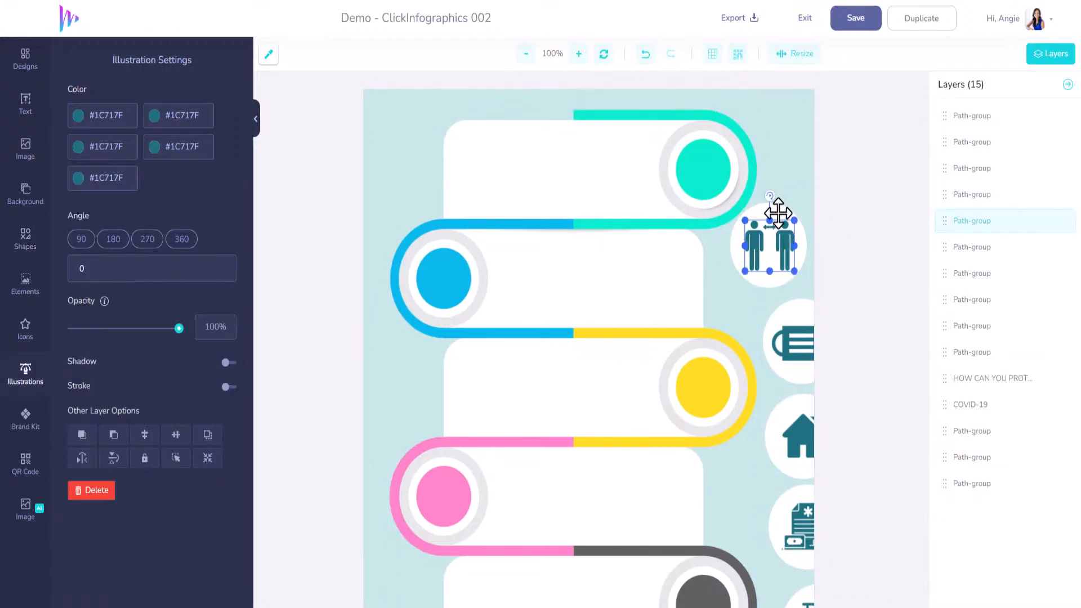
pyautogui.keyDown('shift'); pyautogui.click(784, 242); pyautogui.keyUp('shift')
pyautogui.moveTo(784, 242); pyautogui.dragTo(715, 185)
pyautogui.click(804, 345)
pyautogui.keyDown('shift'); pyautogui.click(795, 319); pyautogui.keyUp('shift')
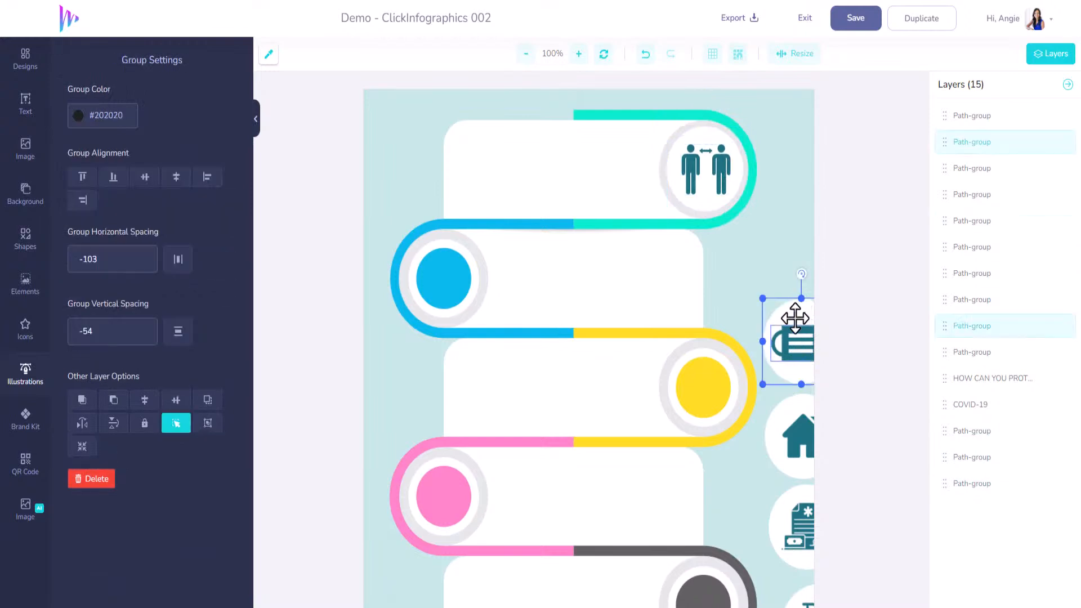
pyautogui.moveTo(794, 318); pyautogui.dragTo(437, 288)
# Place the house icon over the yellow circle and the document icon over the pink circle, each with its white circle
pyautogui.click(799, 430)
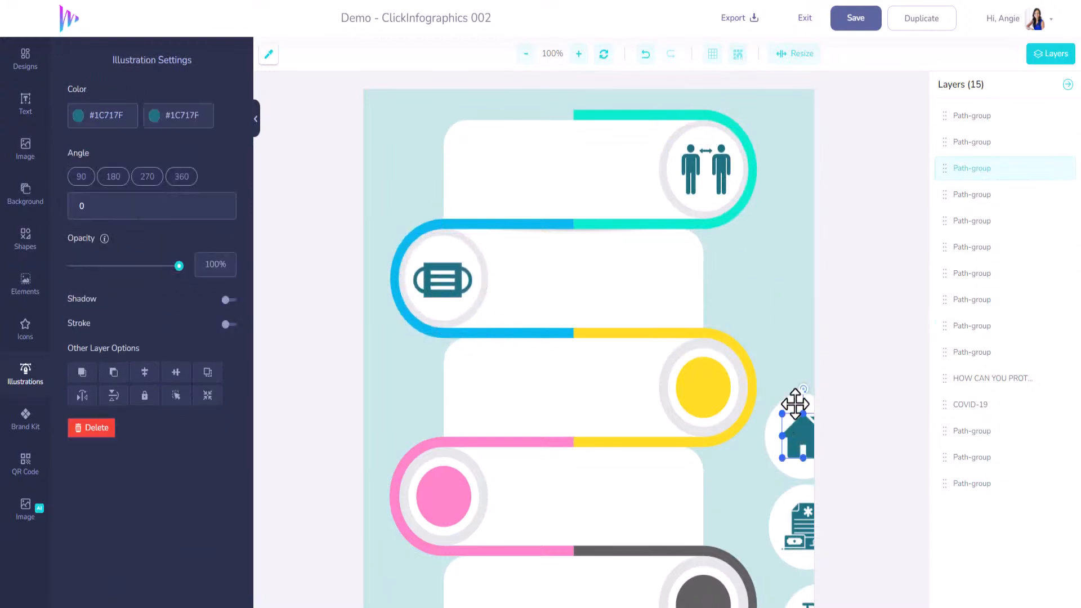
pyautogui.keyDown('shift'); pyautogui.click(795, 433); pyautogui.keyUp('shift')
pyautogui.moveTo(795, 434); pyautogui.dragTo(726, 411)
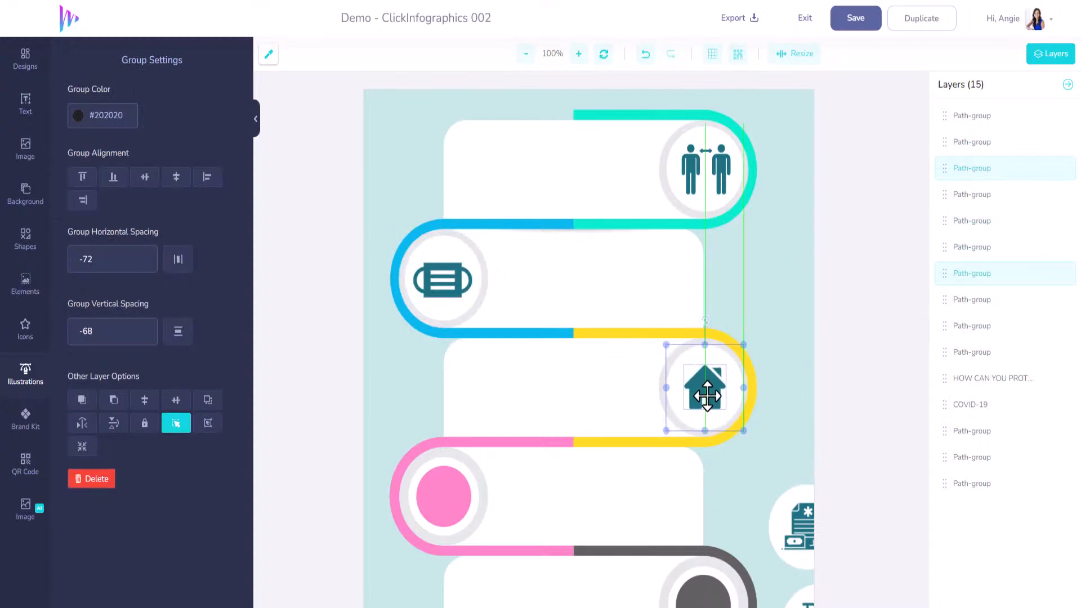
pyautogui.click(805, 526)
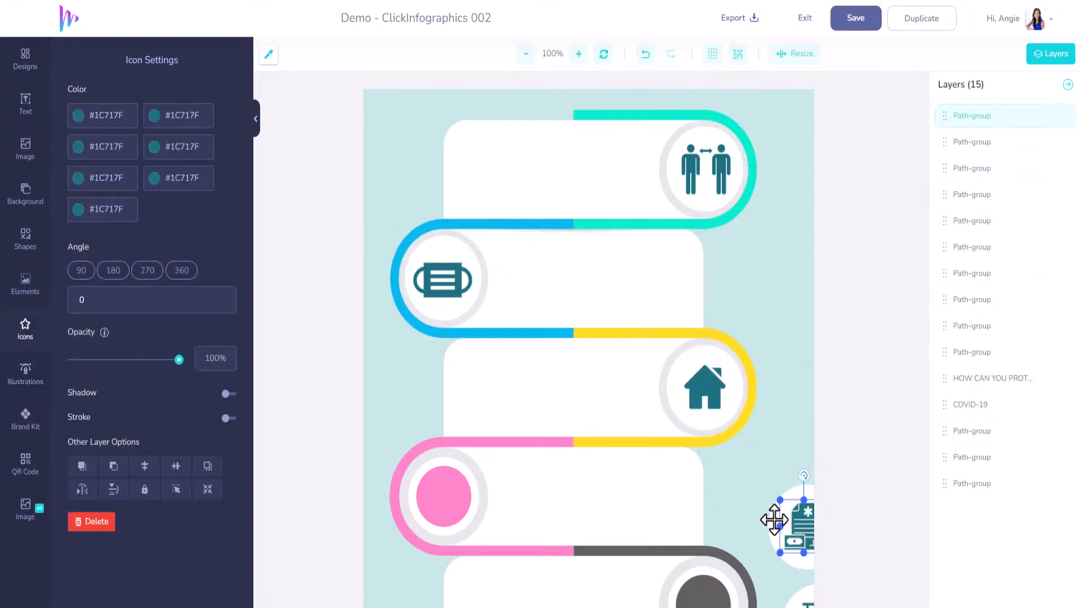
pyautogui.moveTo(774, 519); pyautogui.dragTo(441, 501)
# Place the hand-washing icon with its white circle over the winding shape's dark grey circle
pyautogui.scroll(-5, 804, 471)
pyautogui.click(802, 304)
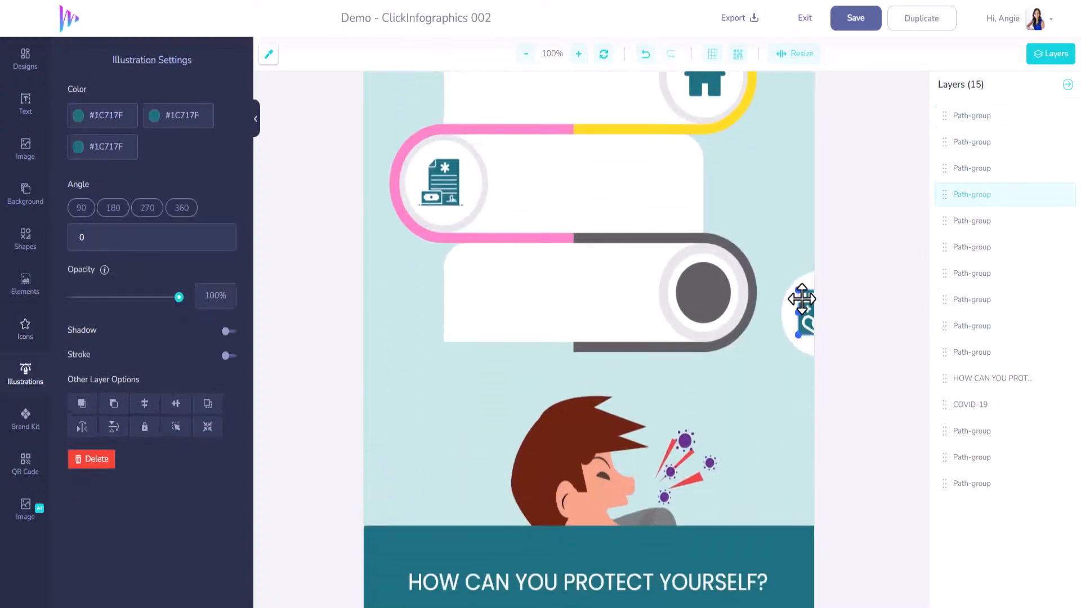
pyautogui.moveTo(802, 299); pyautogui.dragTo(691, 300)
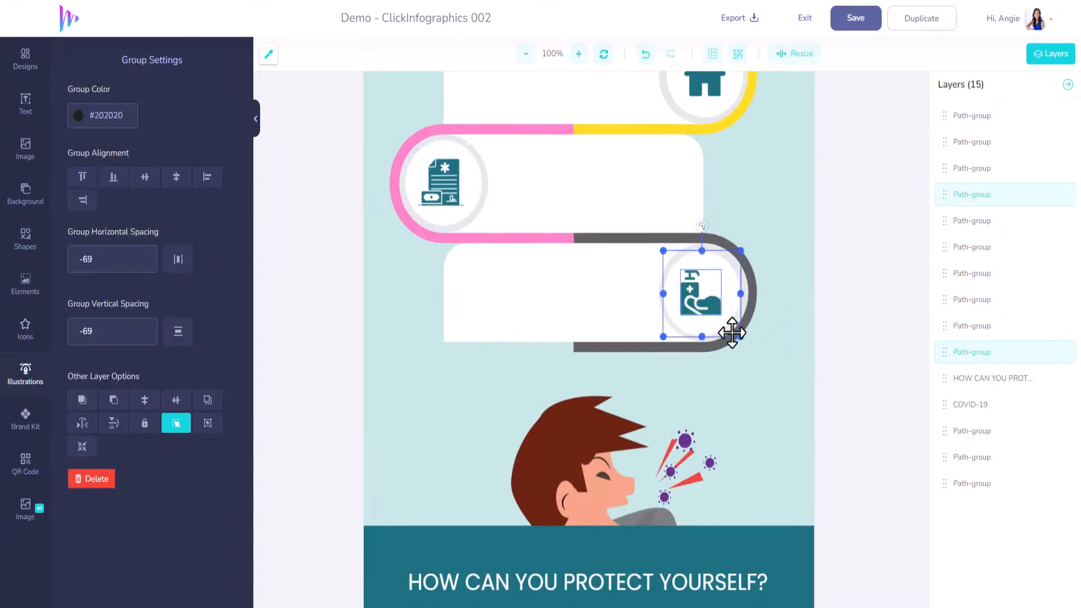
pyautogui.scroll(5, 732, 333)
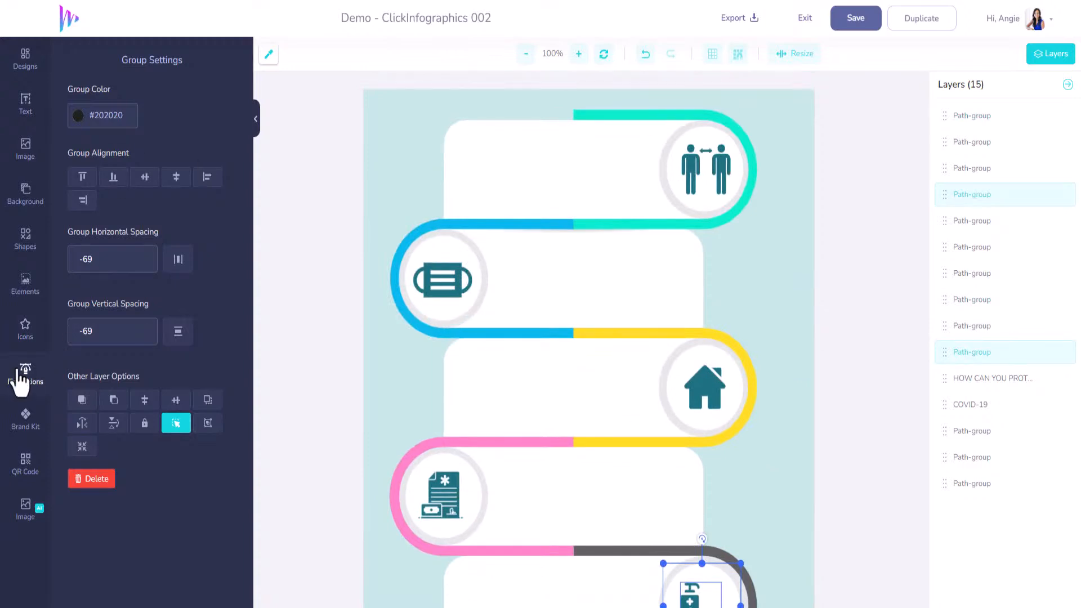
# Look through the Infographic Shapes collection again and return to the overview of shape categories
pyautogui.click(24, 240)
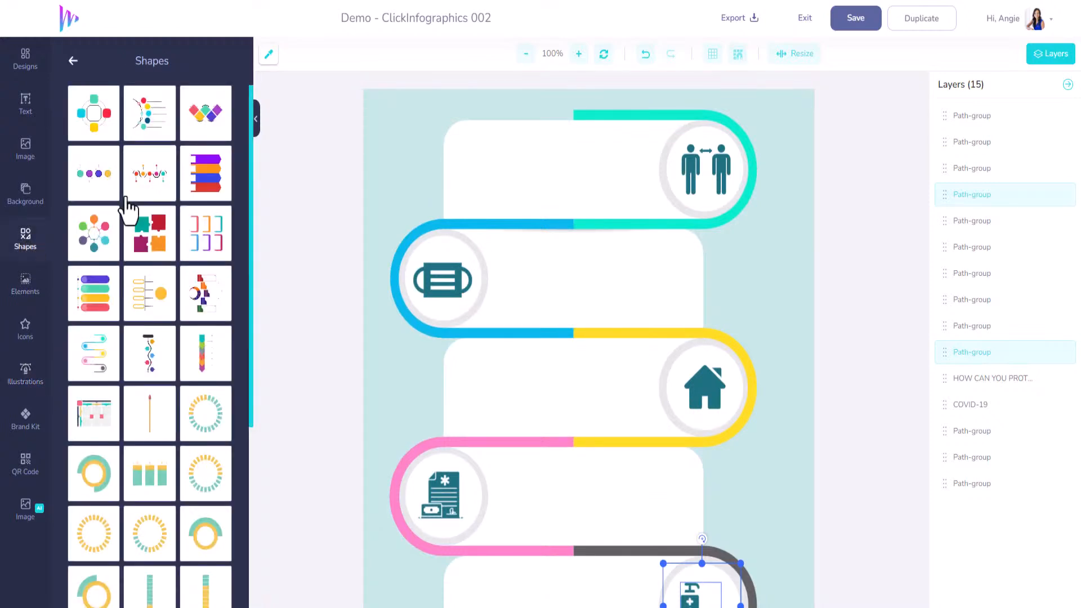
pyautogui.click(73, 60)
pyautogui.scroll(-10, 141, 366)
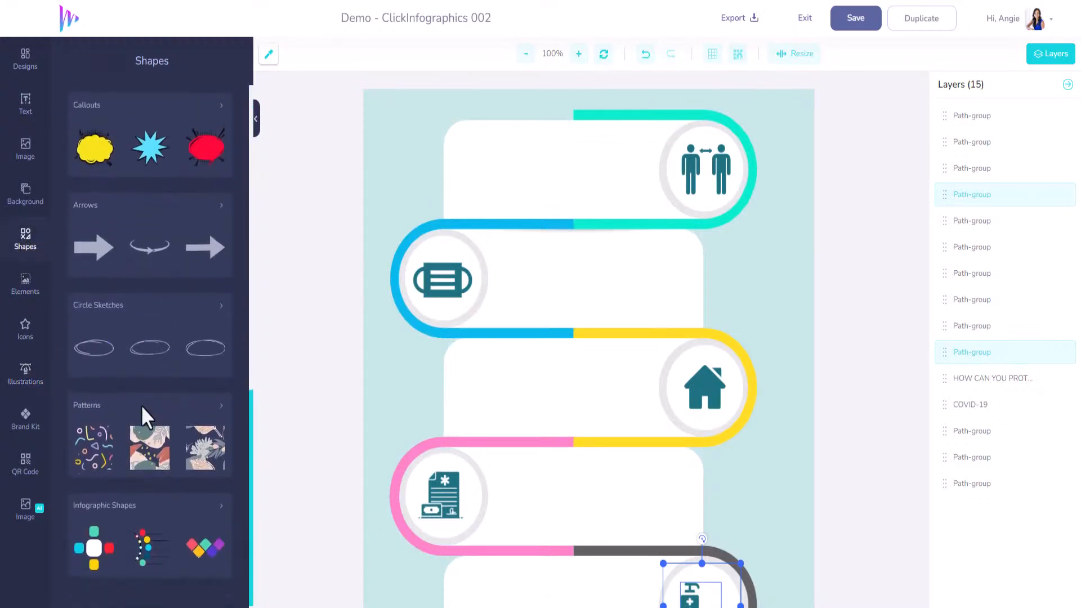
pyautogui.click(161, 524)
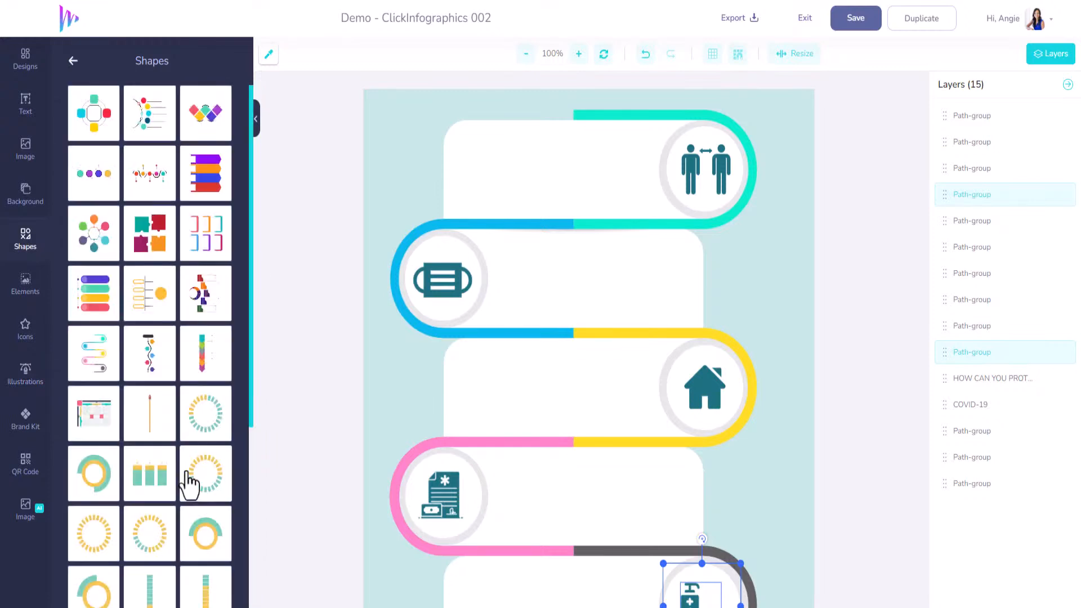
pyautogui.scroll(-5, 188, 473)
pyautogui.scroll(5, 188, 473)
pyautogui.click(73, 61)
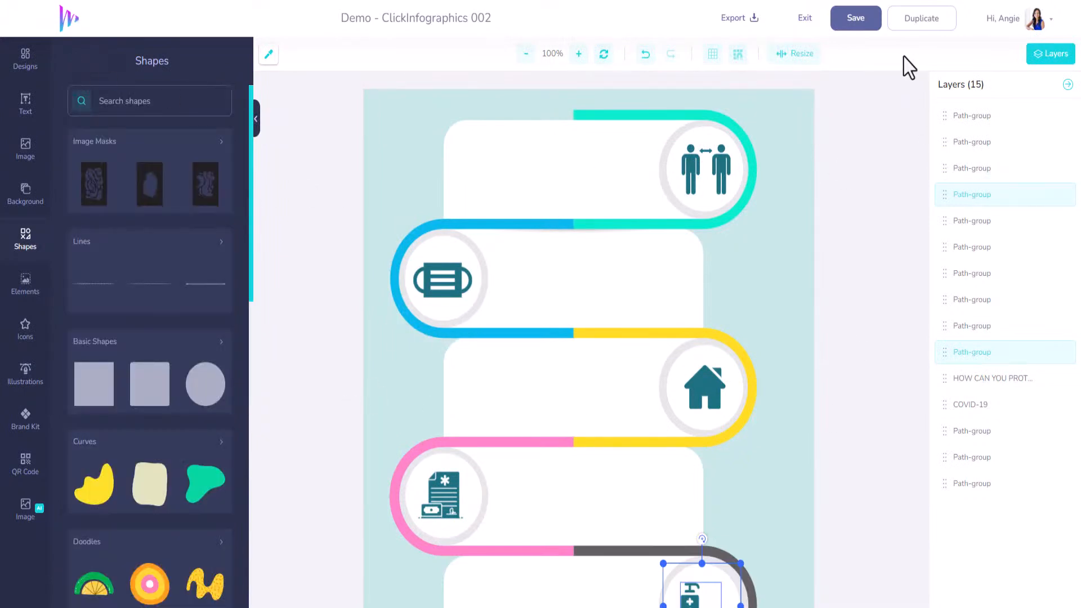